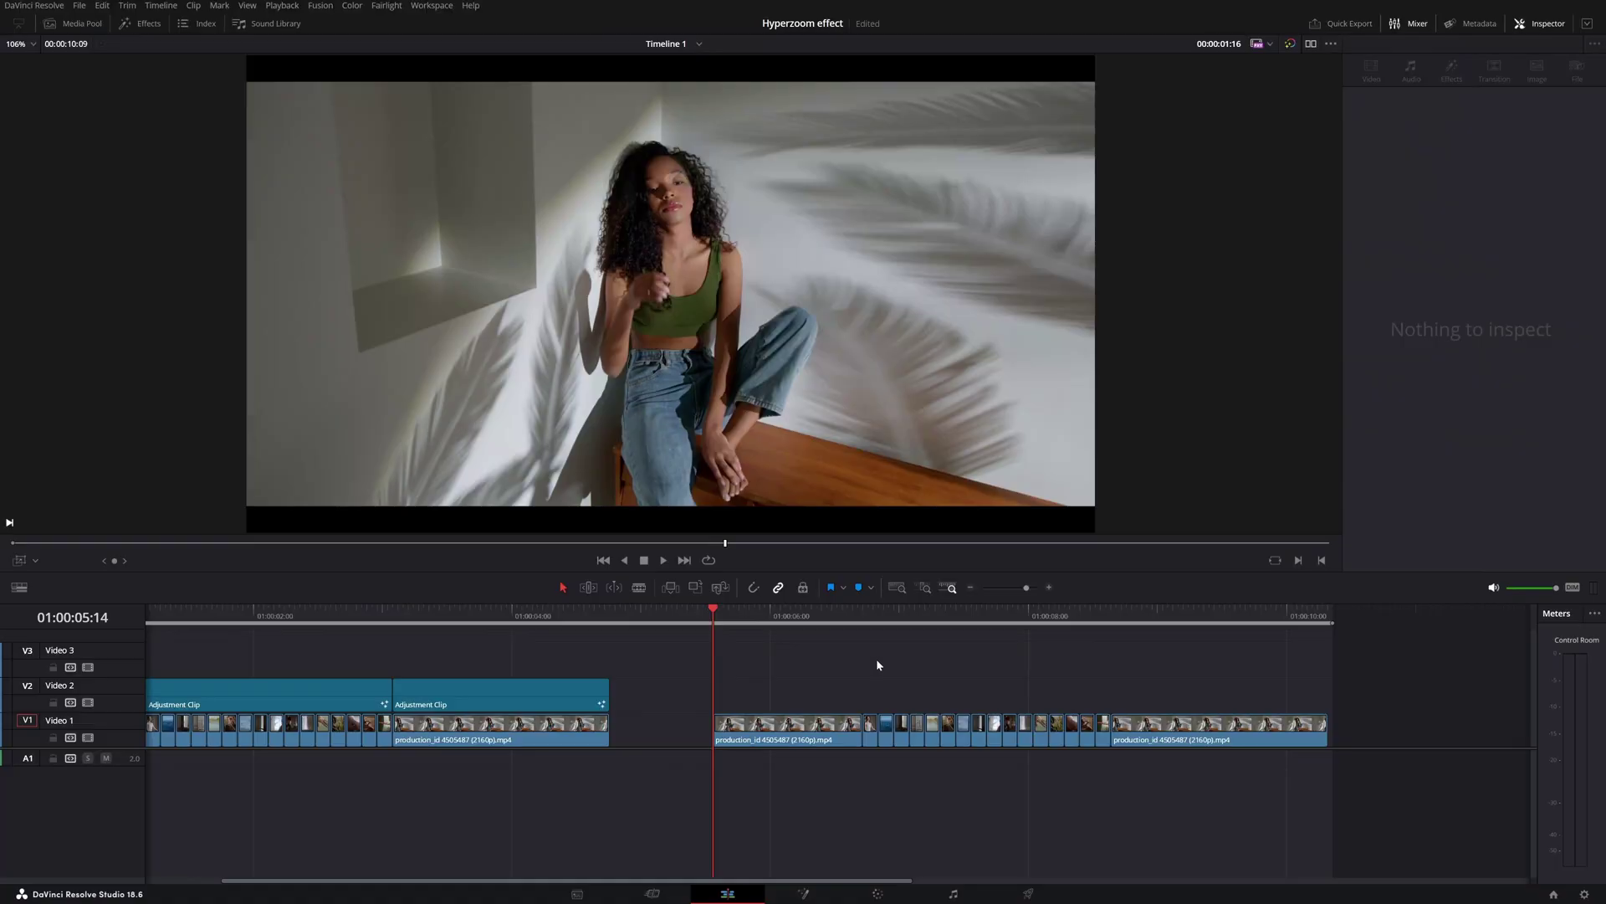
# - Scrub through the clips past the adjustment clips, then park the playhead at 01:00:06:18
pyautogui.hscroll(3, 879, 666)
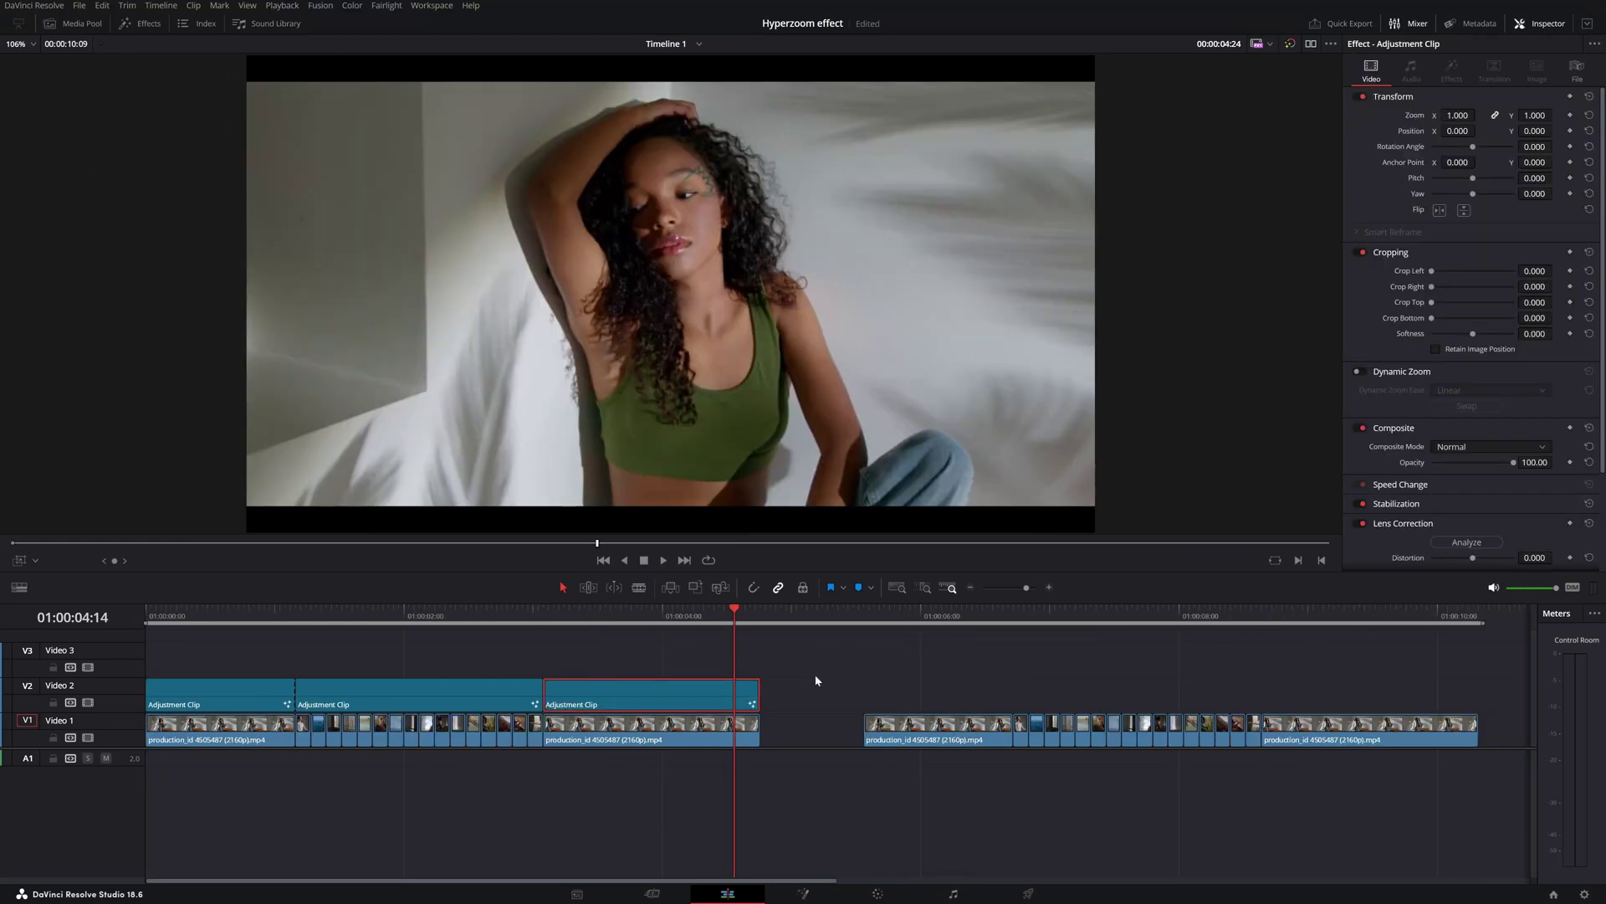
pyautogui.hscroll(3, 817, 676)
pyautogui.moveTo(796, 626); pyautogui.dragTo(854, 603)
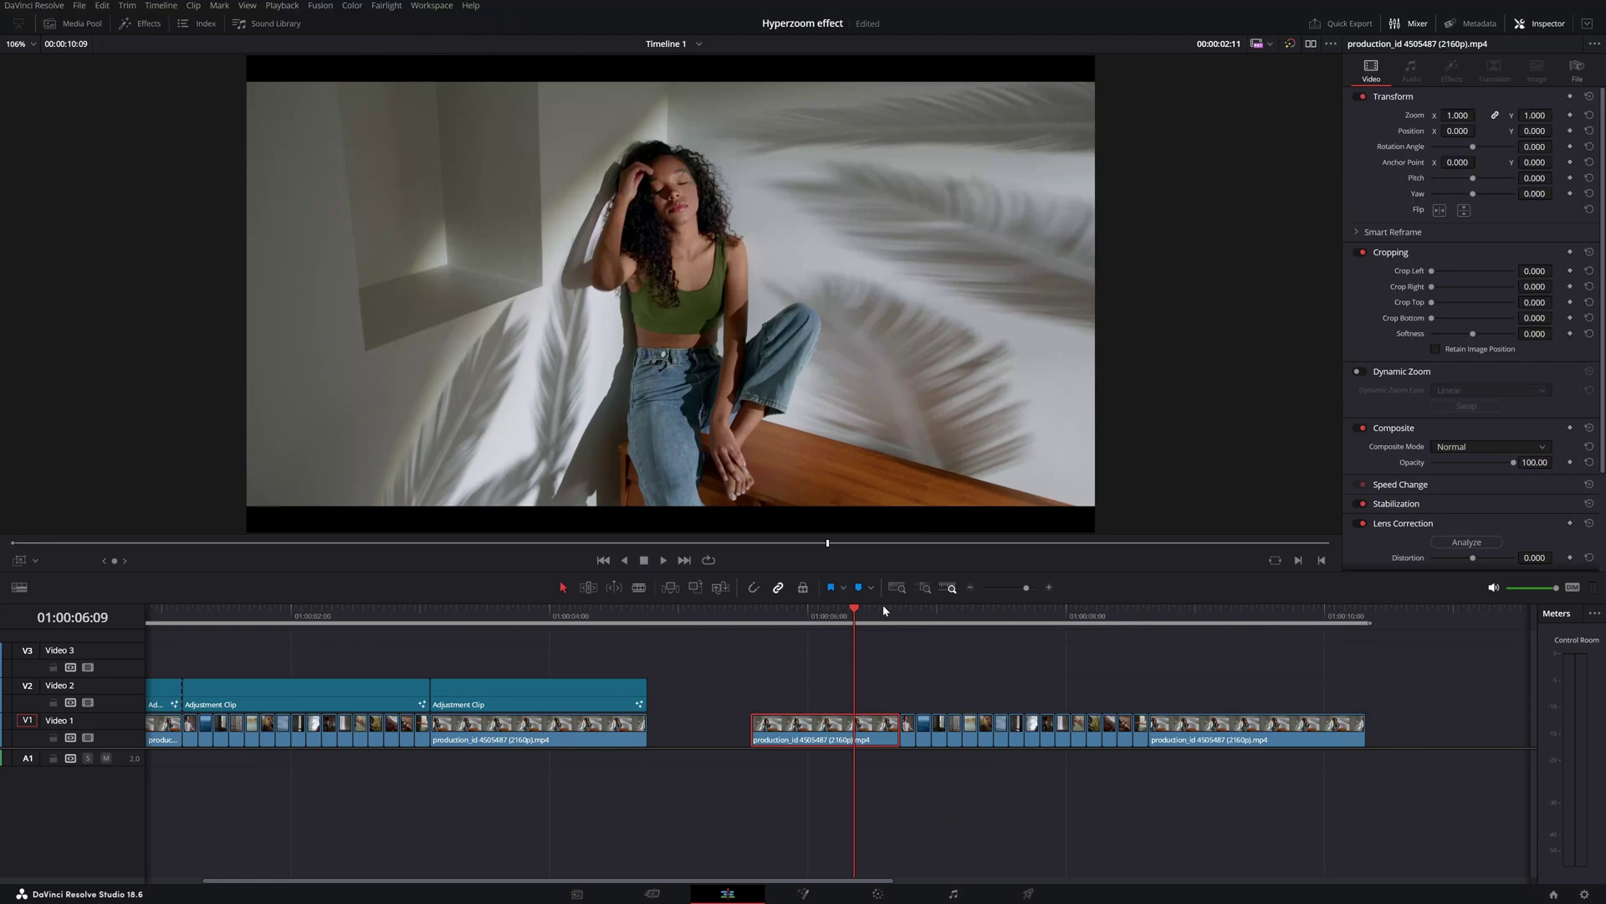
pyautogui.moveTo(883, 610); pyautogui.dragTo(918, 605)
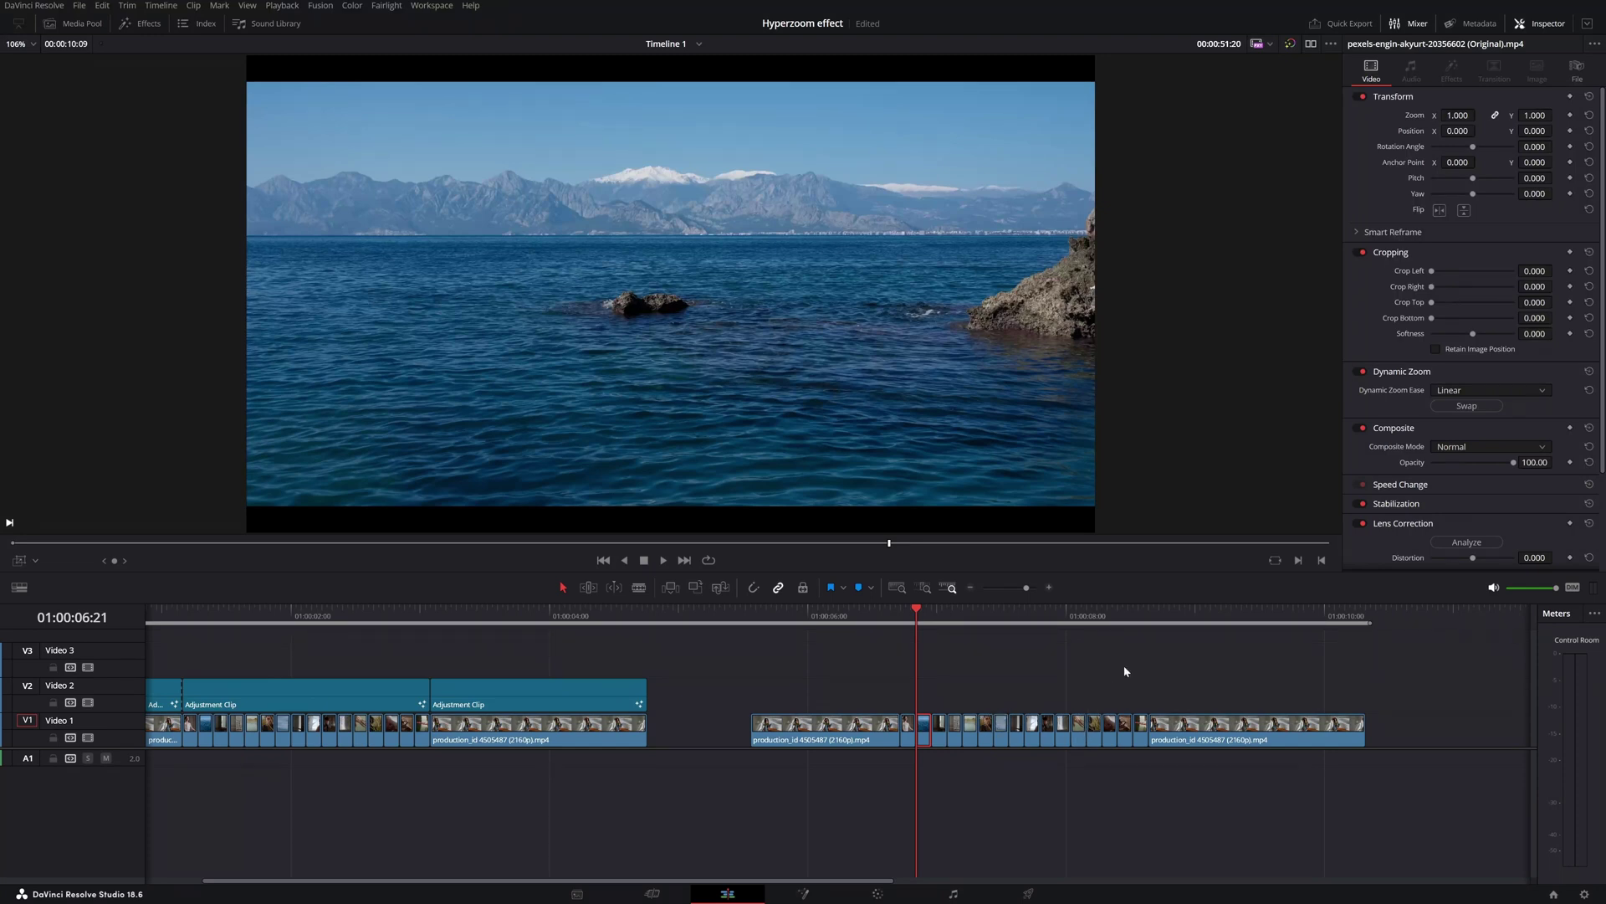
pyautogui.click(1158, 615)
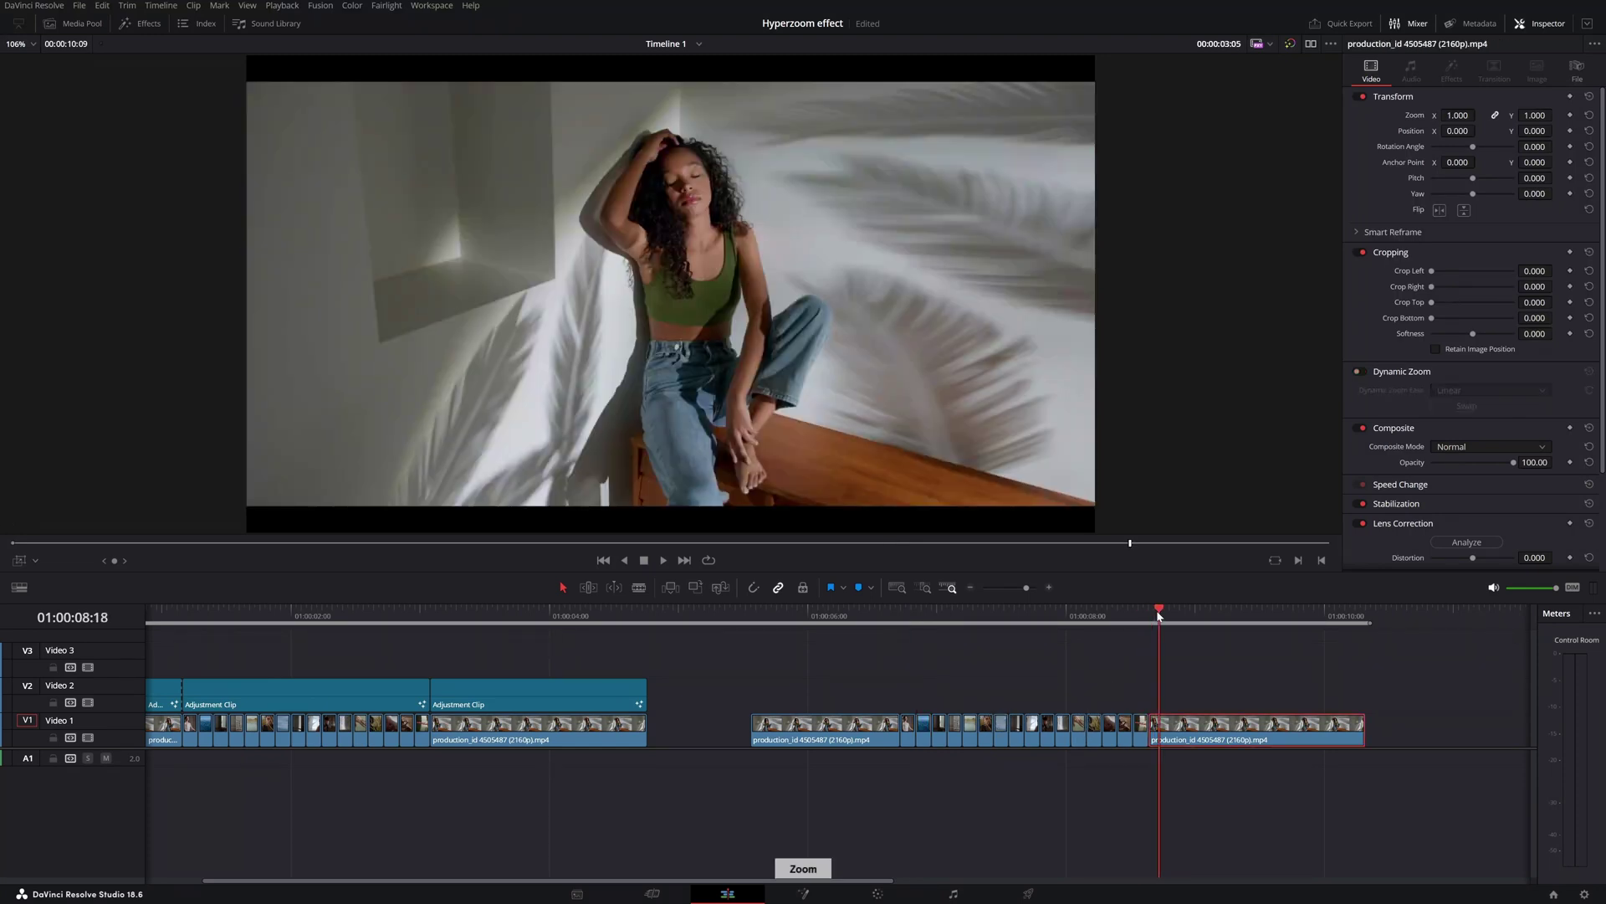
pyautogui.moveTo(1159, 615); pyautogui.dragTo(1247, 608)
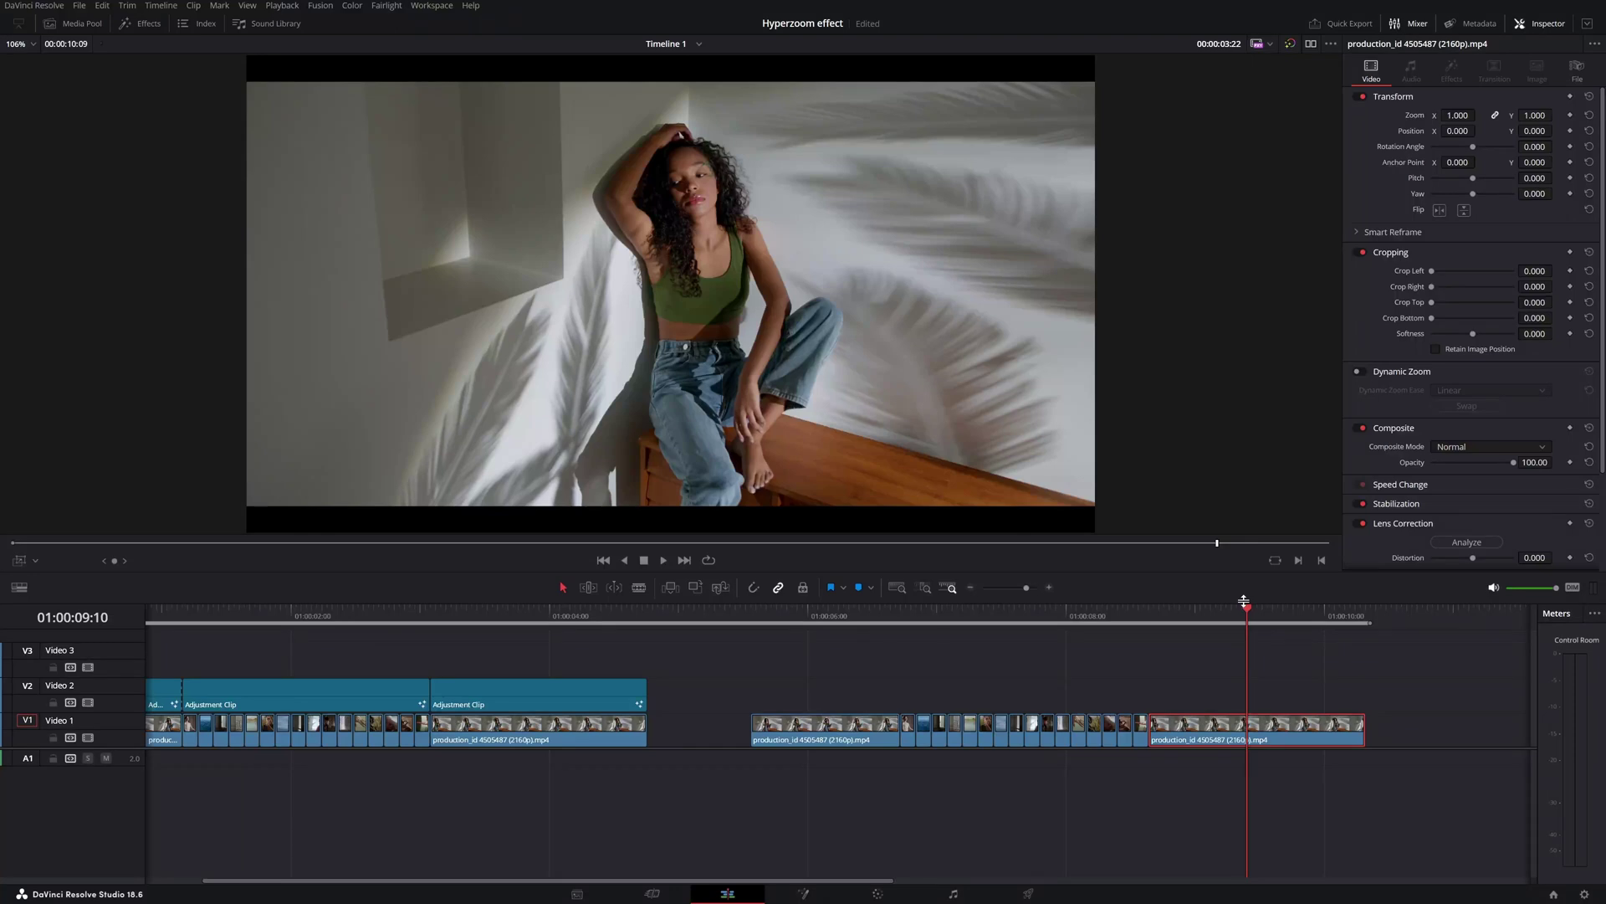
pyautogui.click(901, 612)
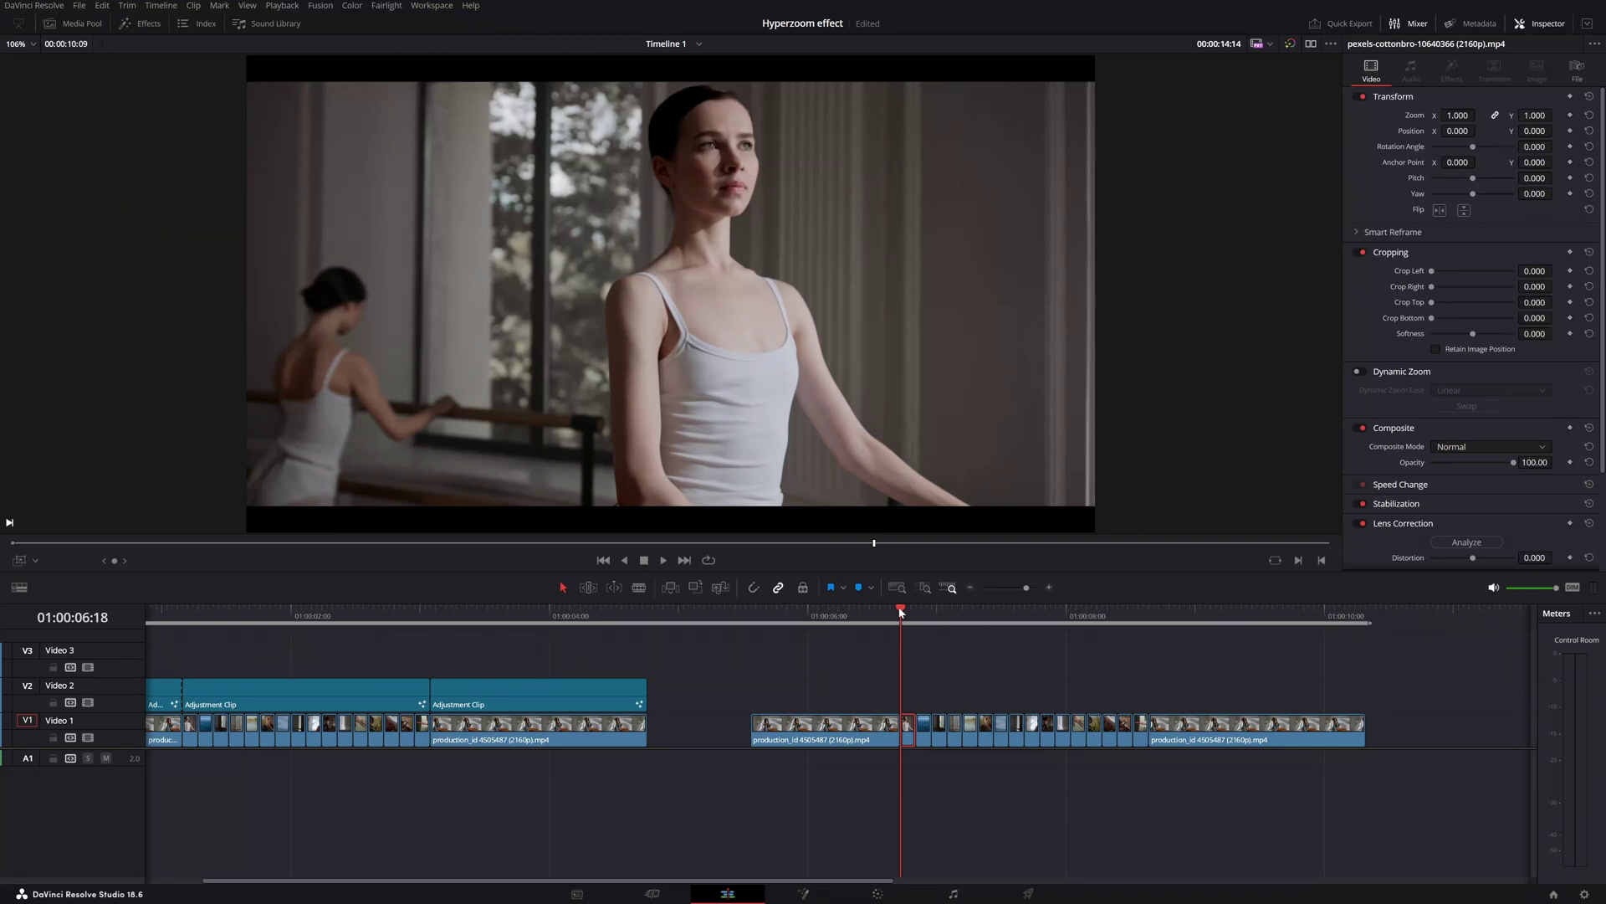
pyautogui.scroll(5, 901, 613)
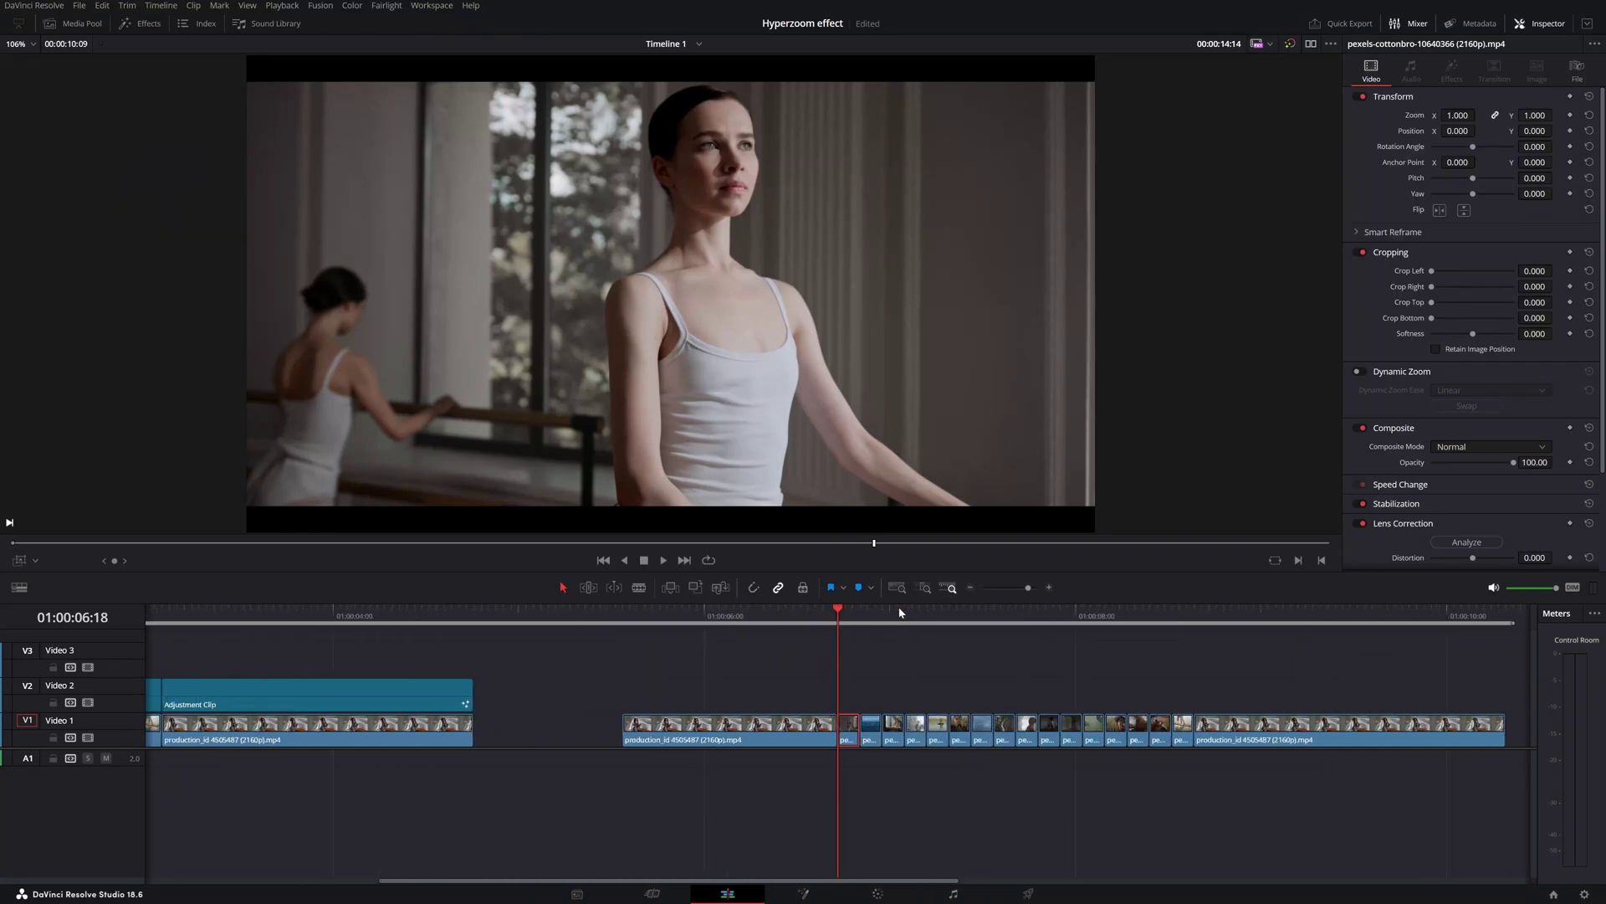
pyautogui.scroll(2, 901, 612)
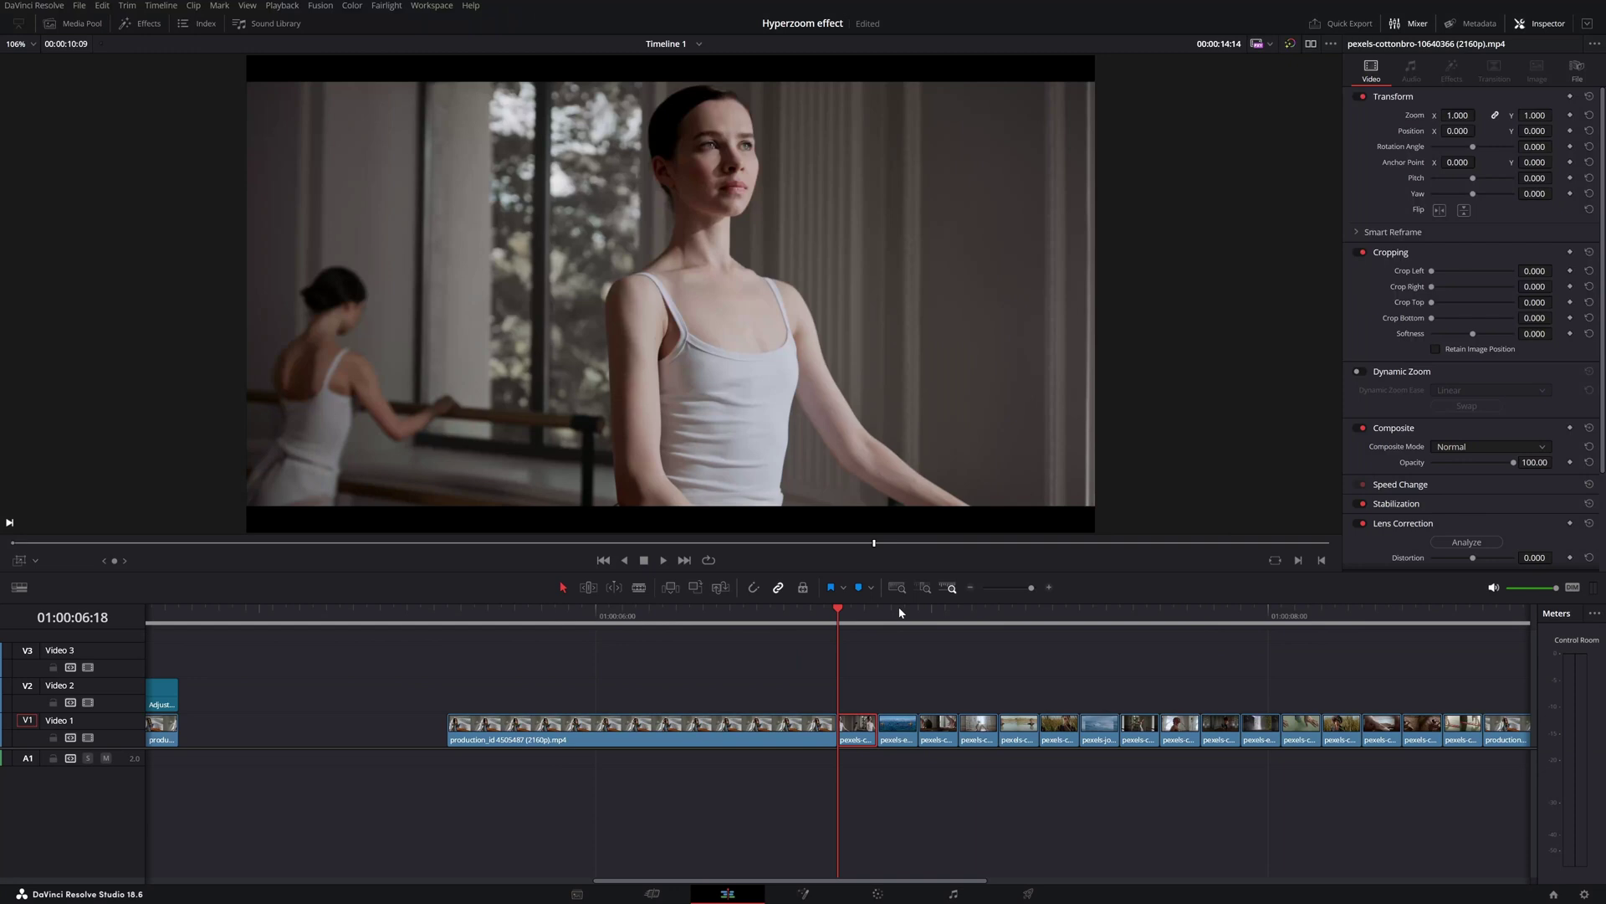
pyautogui.press('Right')
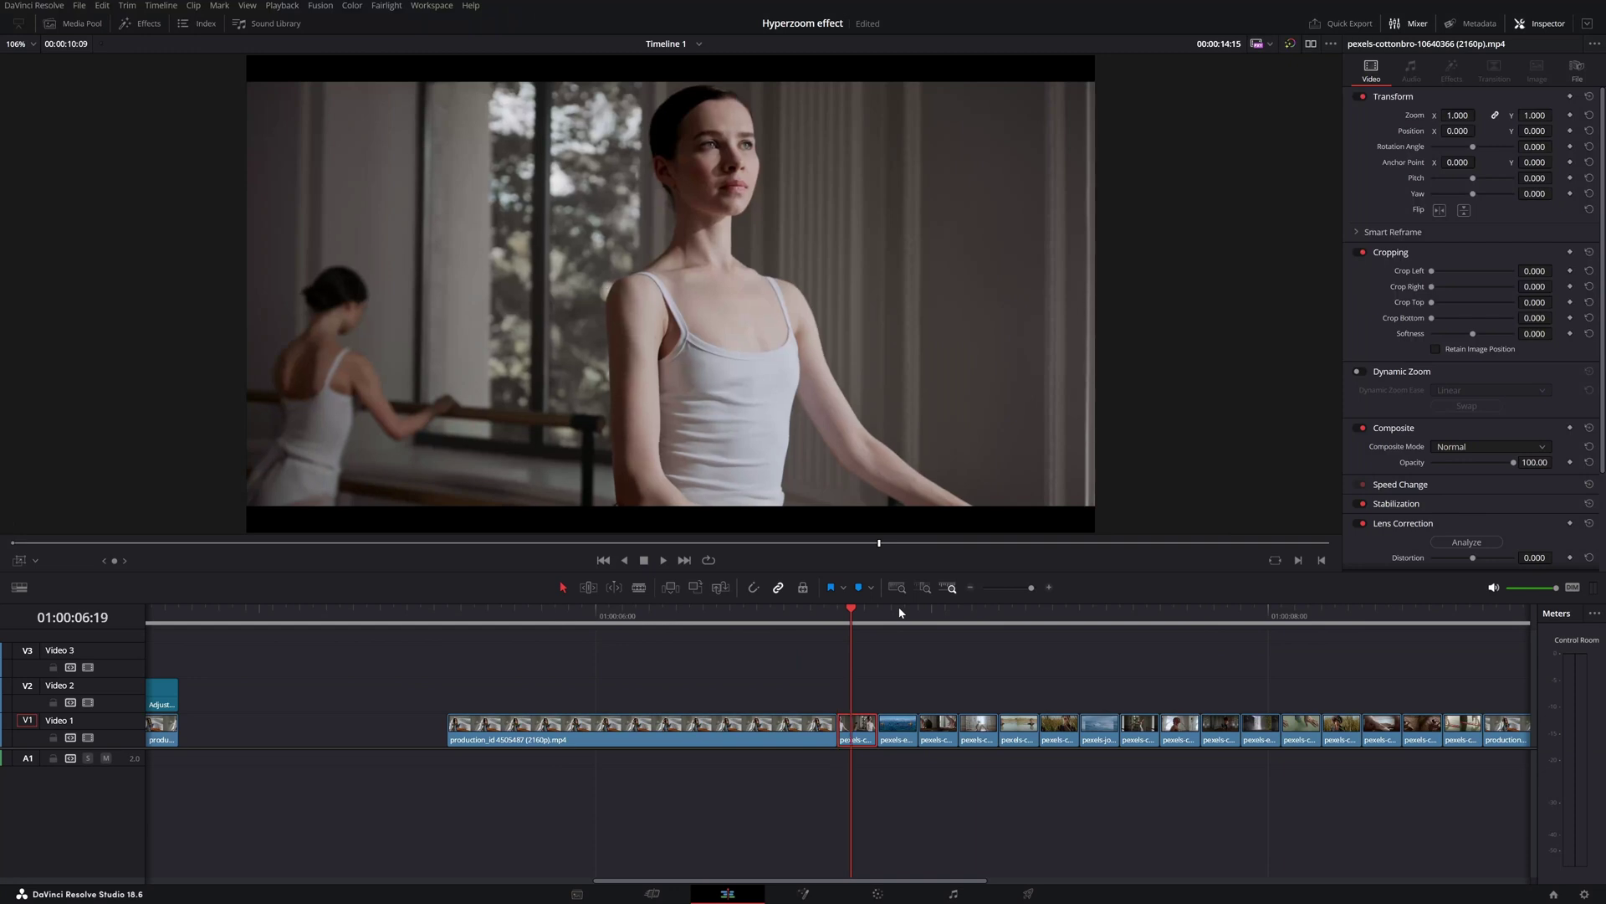
pyautogui.press('Right')
pyautogui.press('Right')
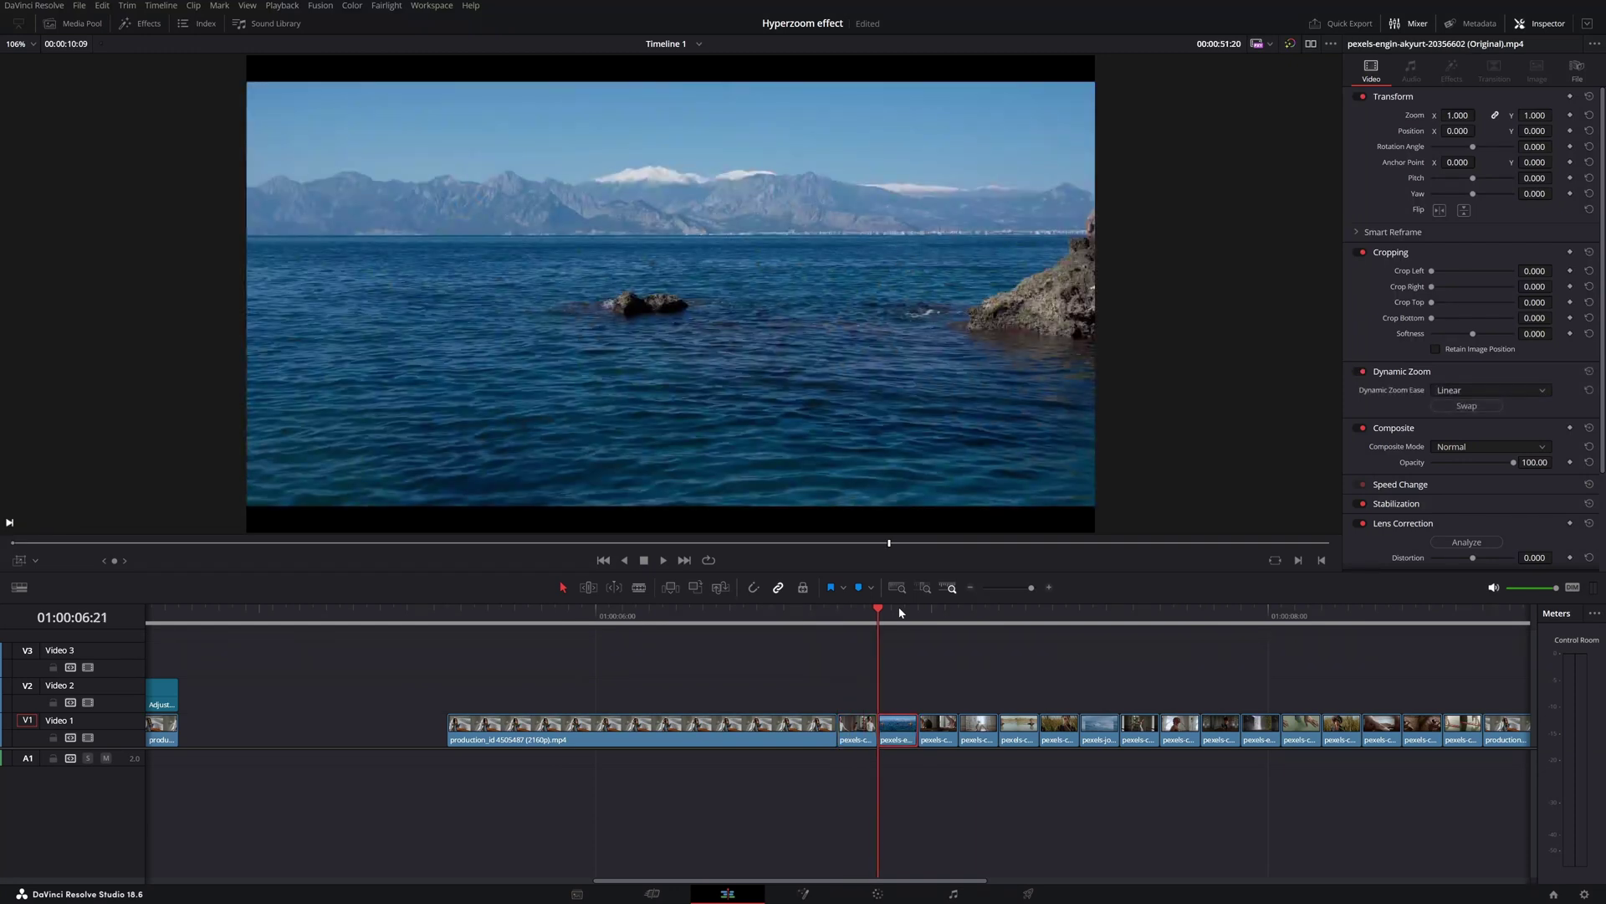
pyautogui.press('Right')
pyautogui.press('Right')
pyautogui.press('Right')
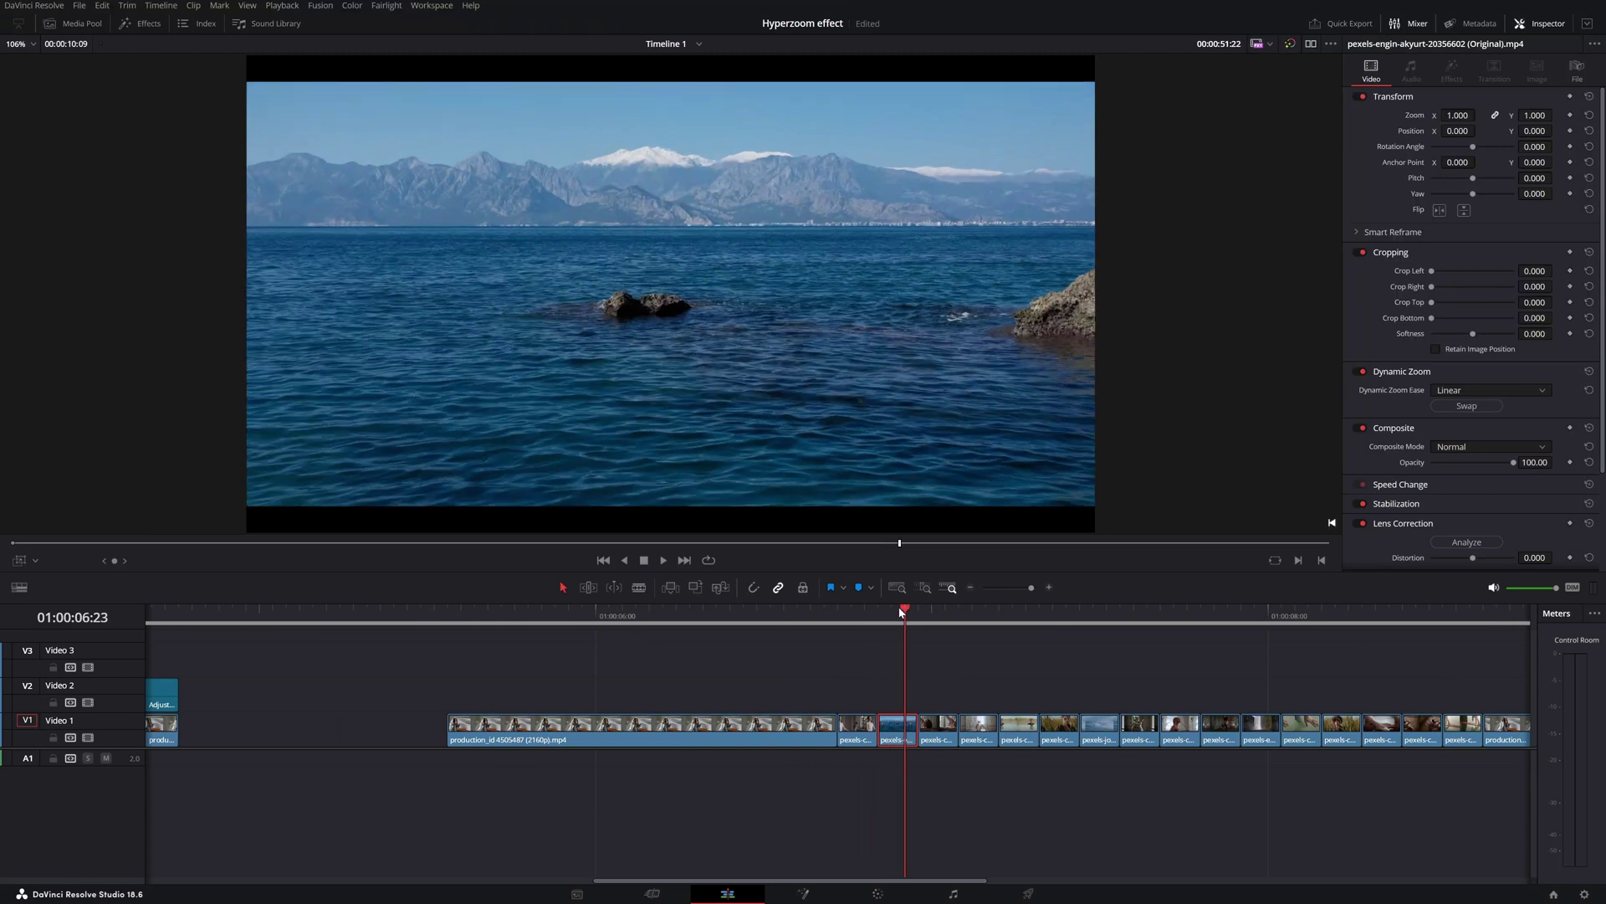
pyautogui.hotkey('ctrl', '-')
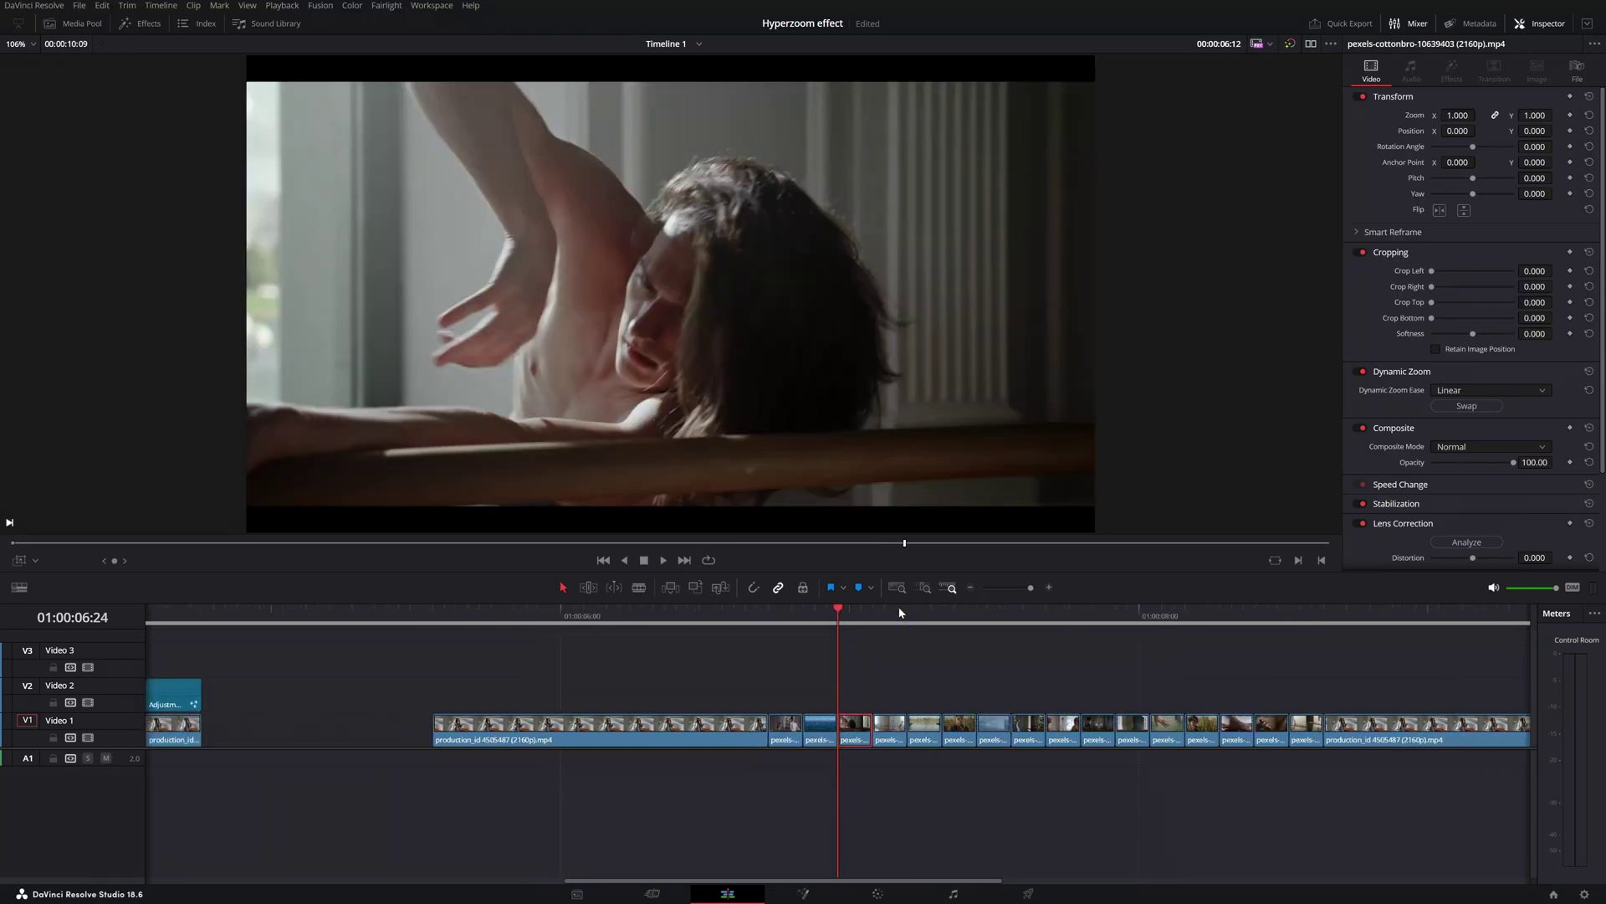
pyautogui.click(785, 616)
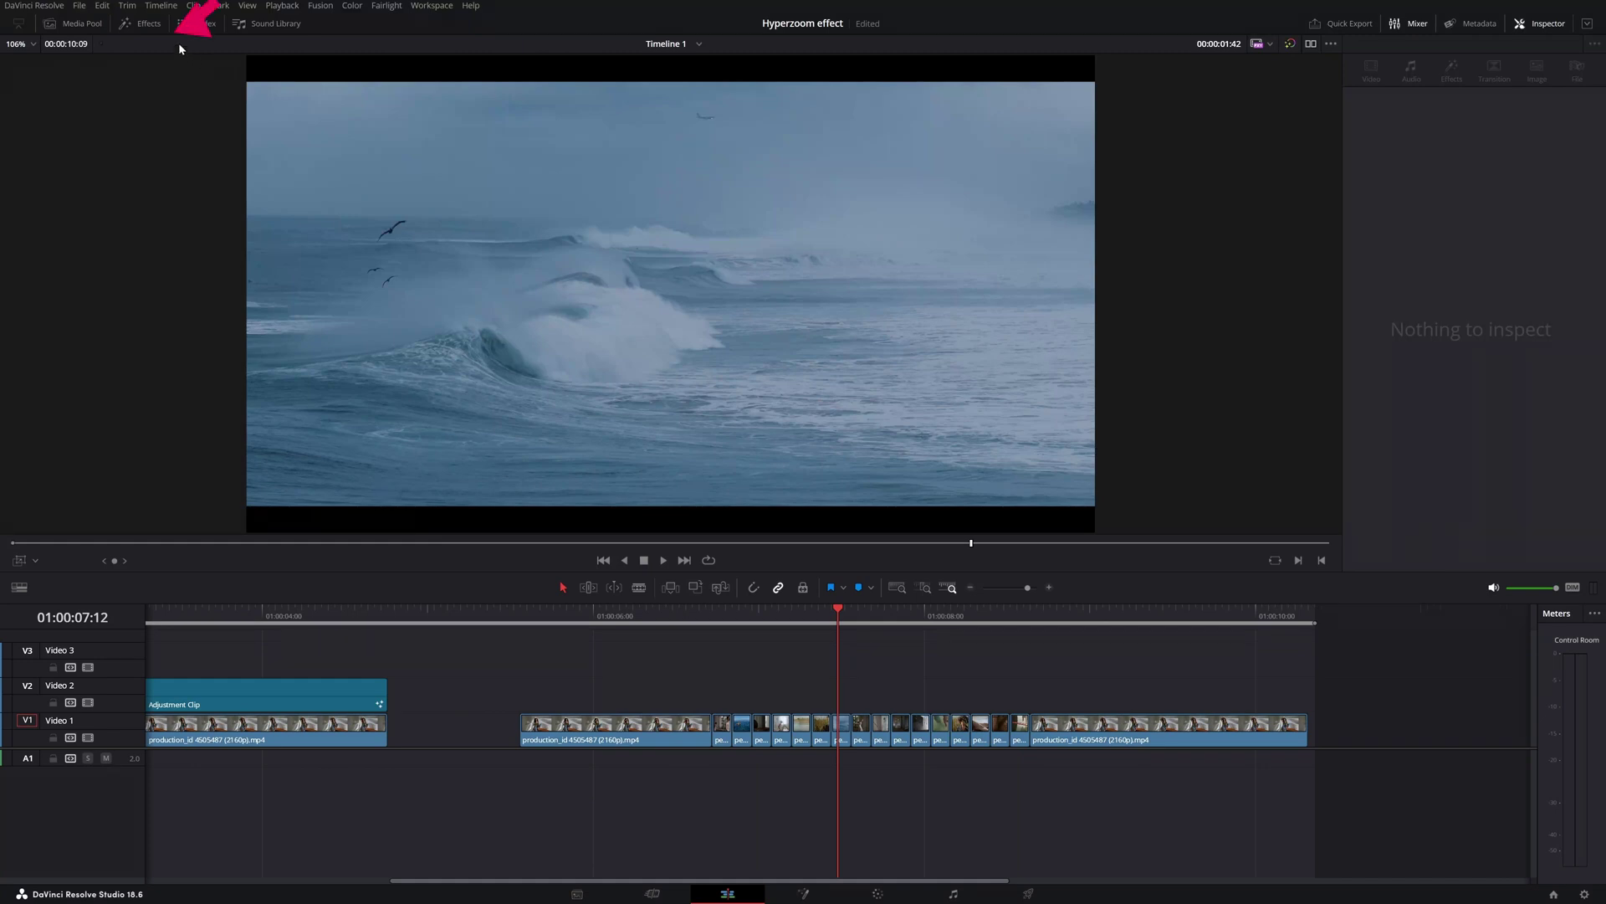
# - Drop an Adjustment Clip from the Effects library onto Video 2 over the middle clips
pyautogui.click(142, 23)
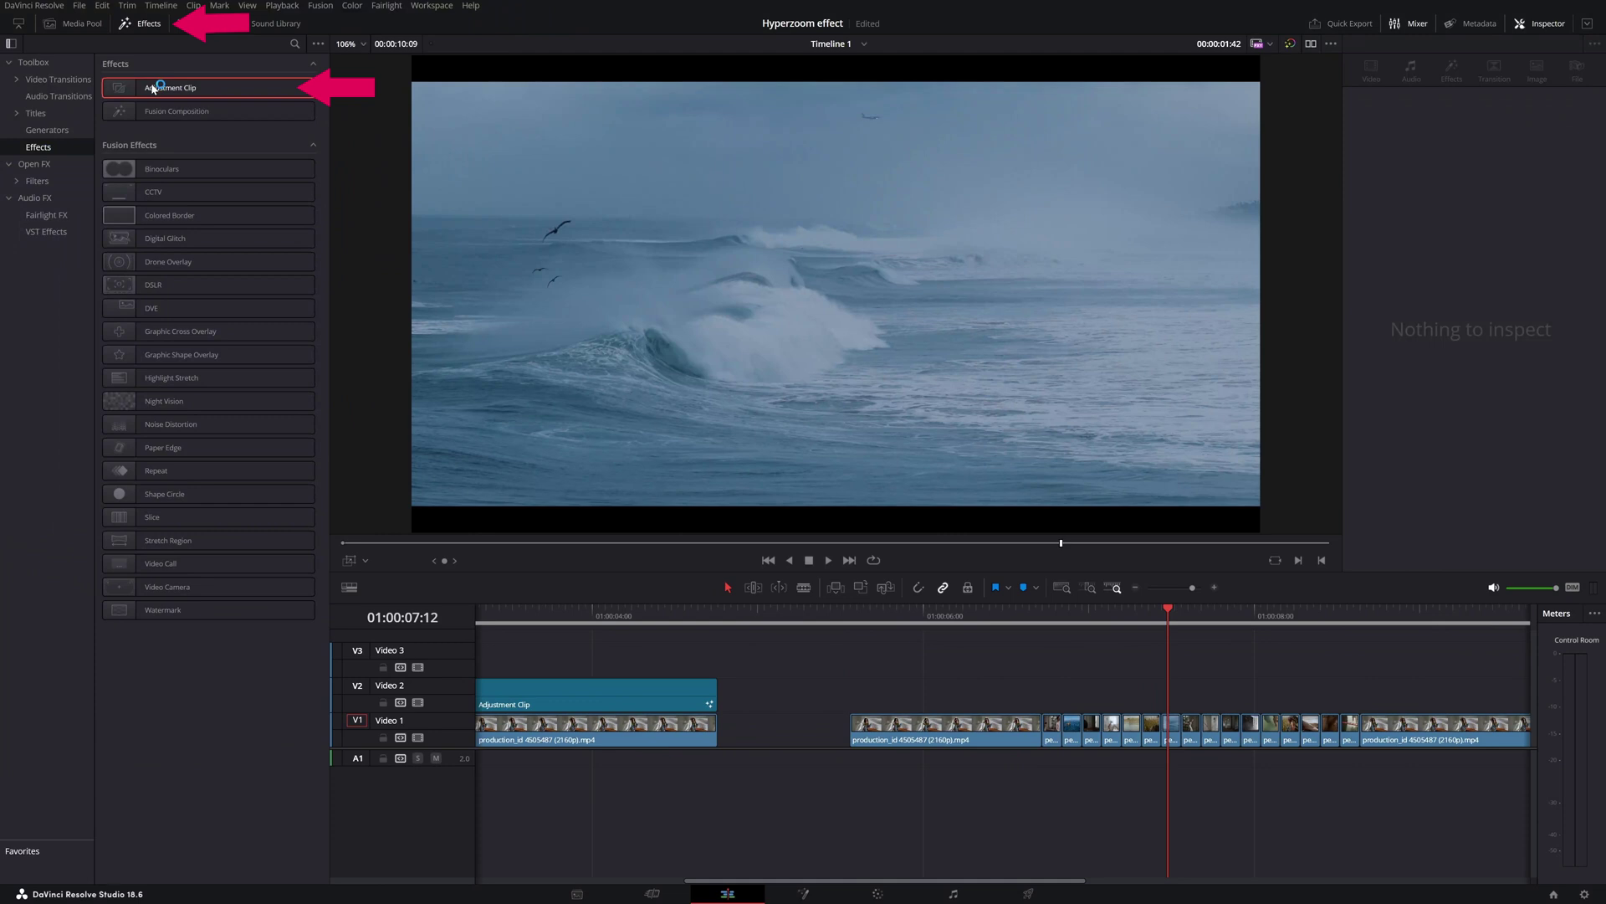
pyautogui.moveTo(153, 89); pyautogui.dragTo(854, 705)
pyautogui.hscroll(5, 849, 768)
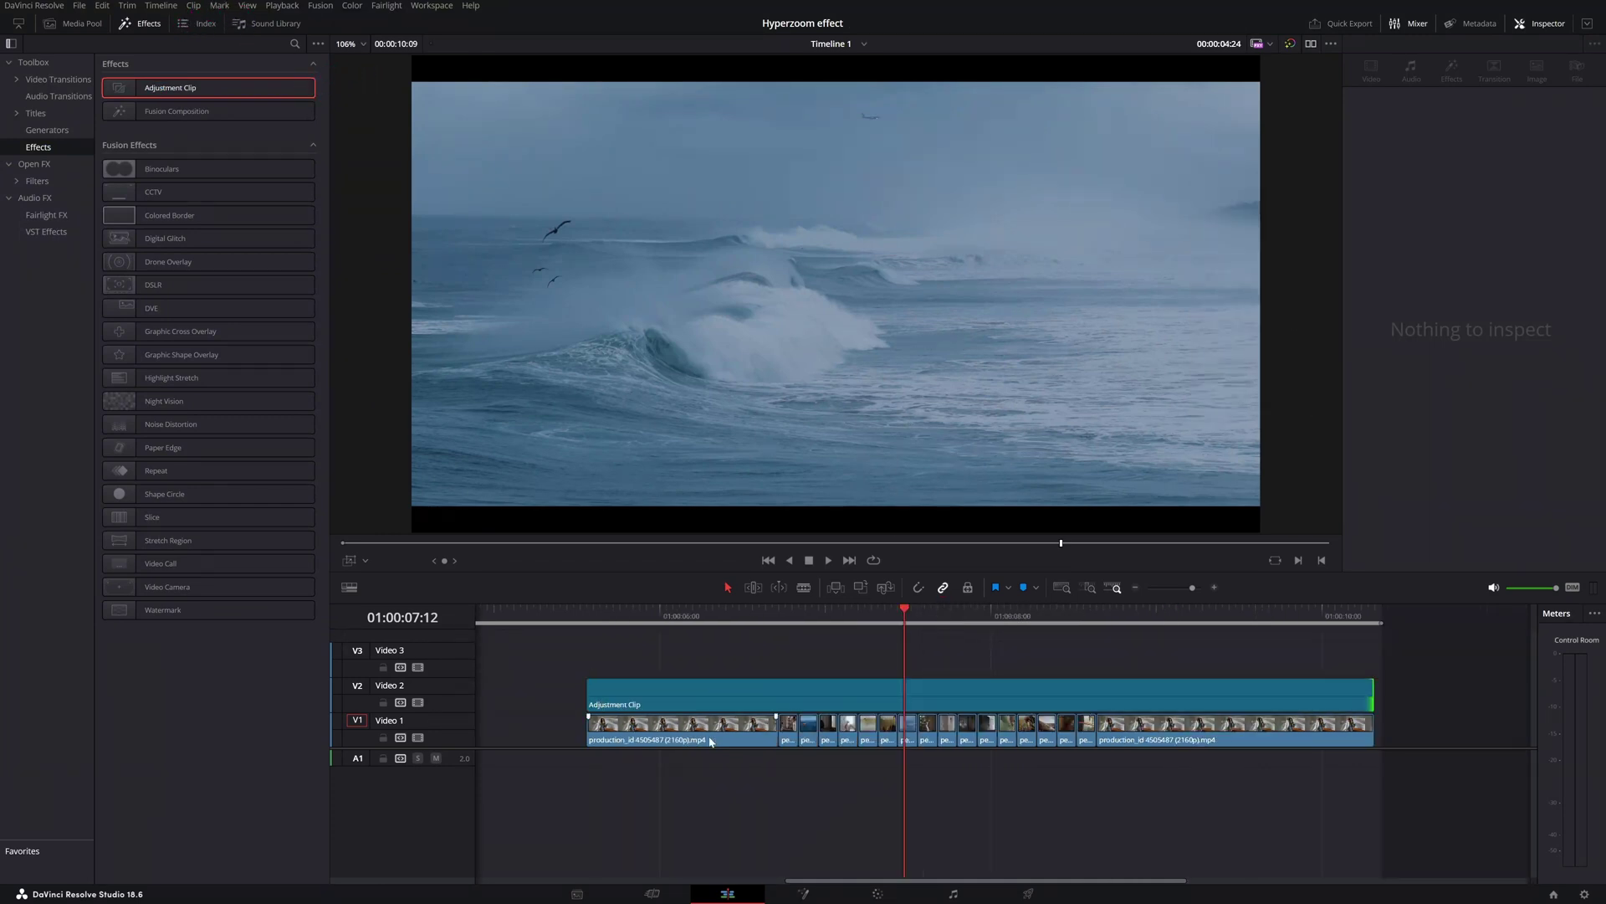
pyautogui.moveTo(756, 629)
pyautogui.mouseDown()
pyautogui.moveTo(739, 633)
pyautogui.moveTo(780, 636)
pyautogui.mouseUp()
# - Blade the adjustment clip at 01:00:06:18 and 01:00:08:16, then select the first piece
pyautogui.click(787, 702)
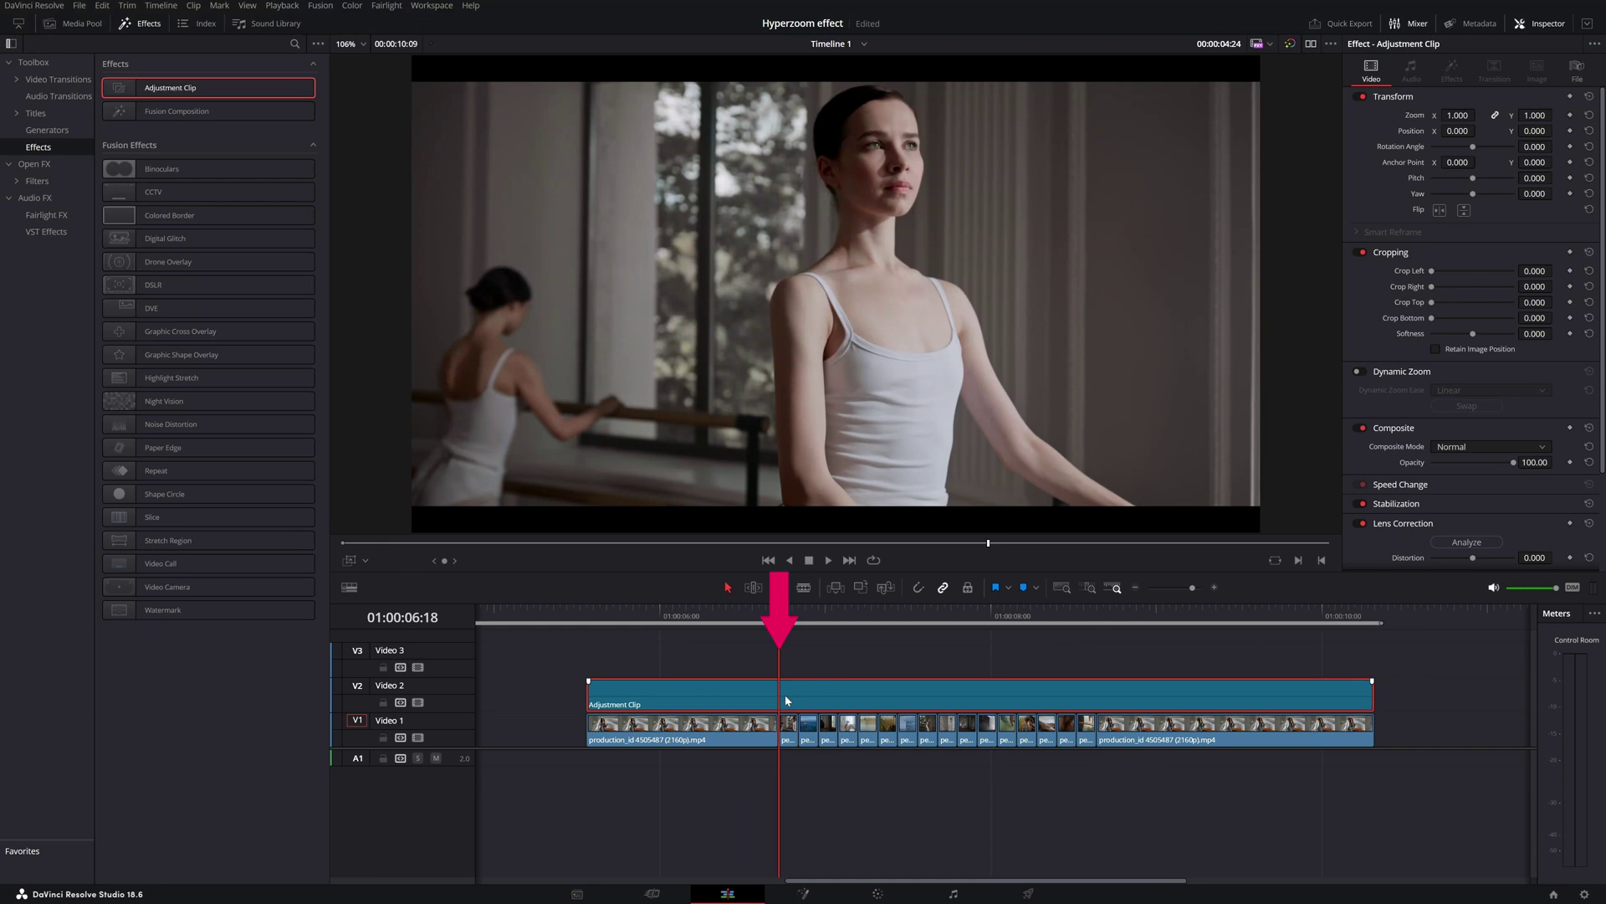
pyautogui.hotkey('ctrl', 'b')
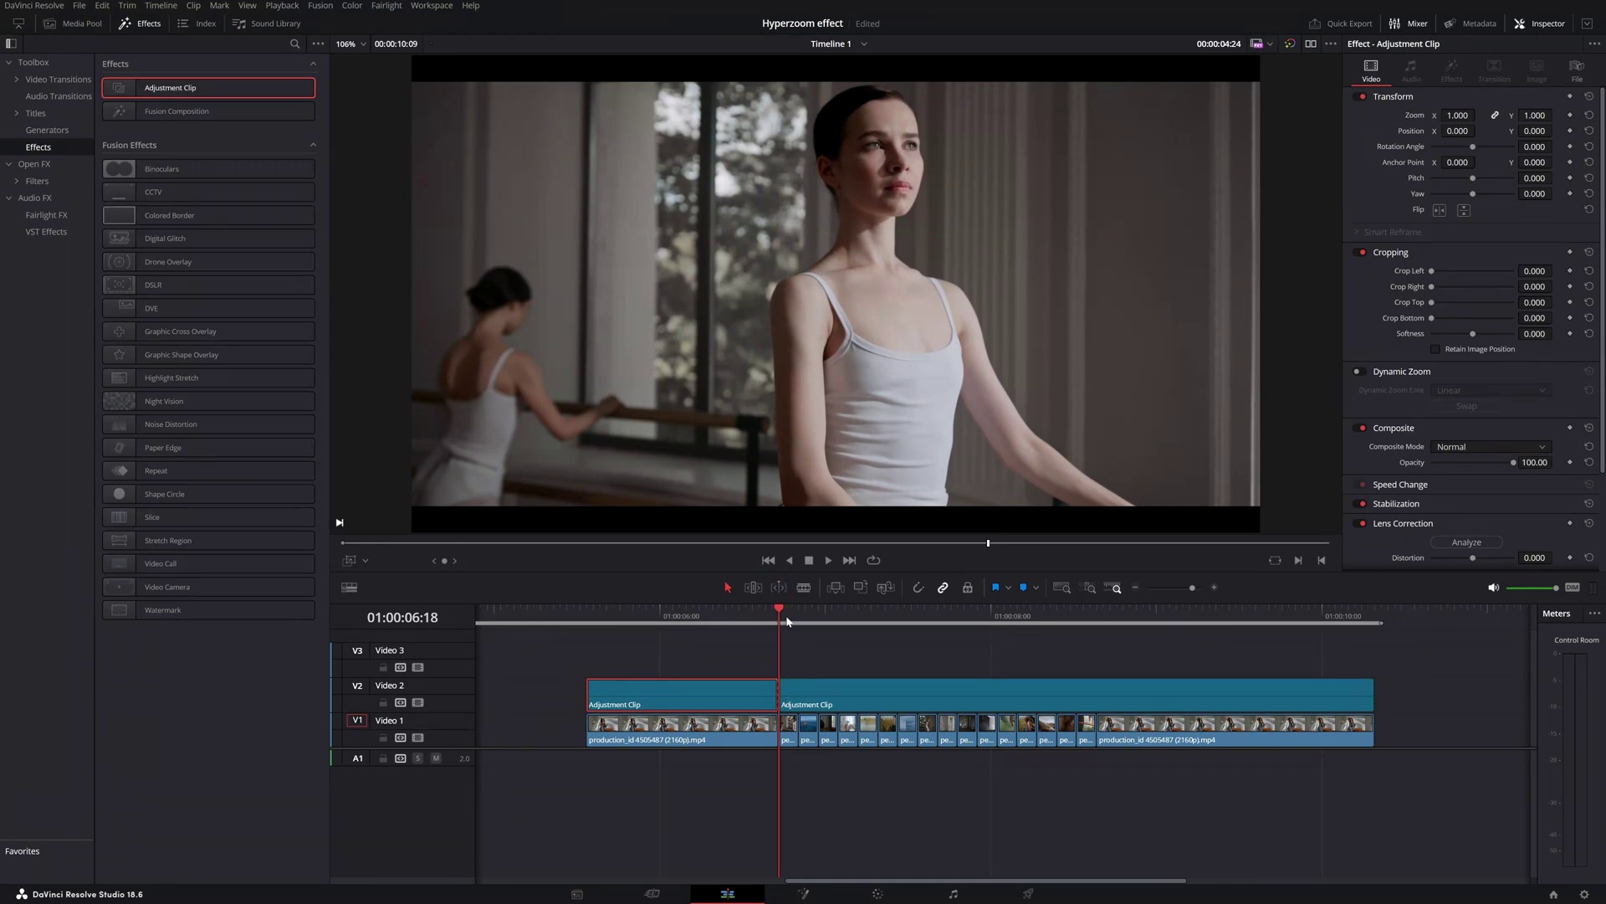
pyautogui.moveTo(787, 621); pyautogui.dragTo(1096, 634)
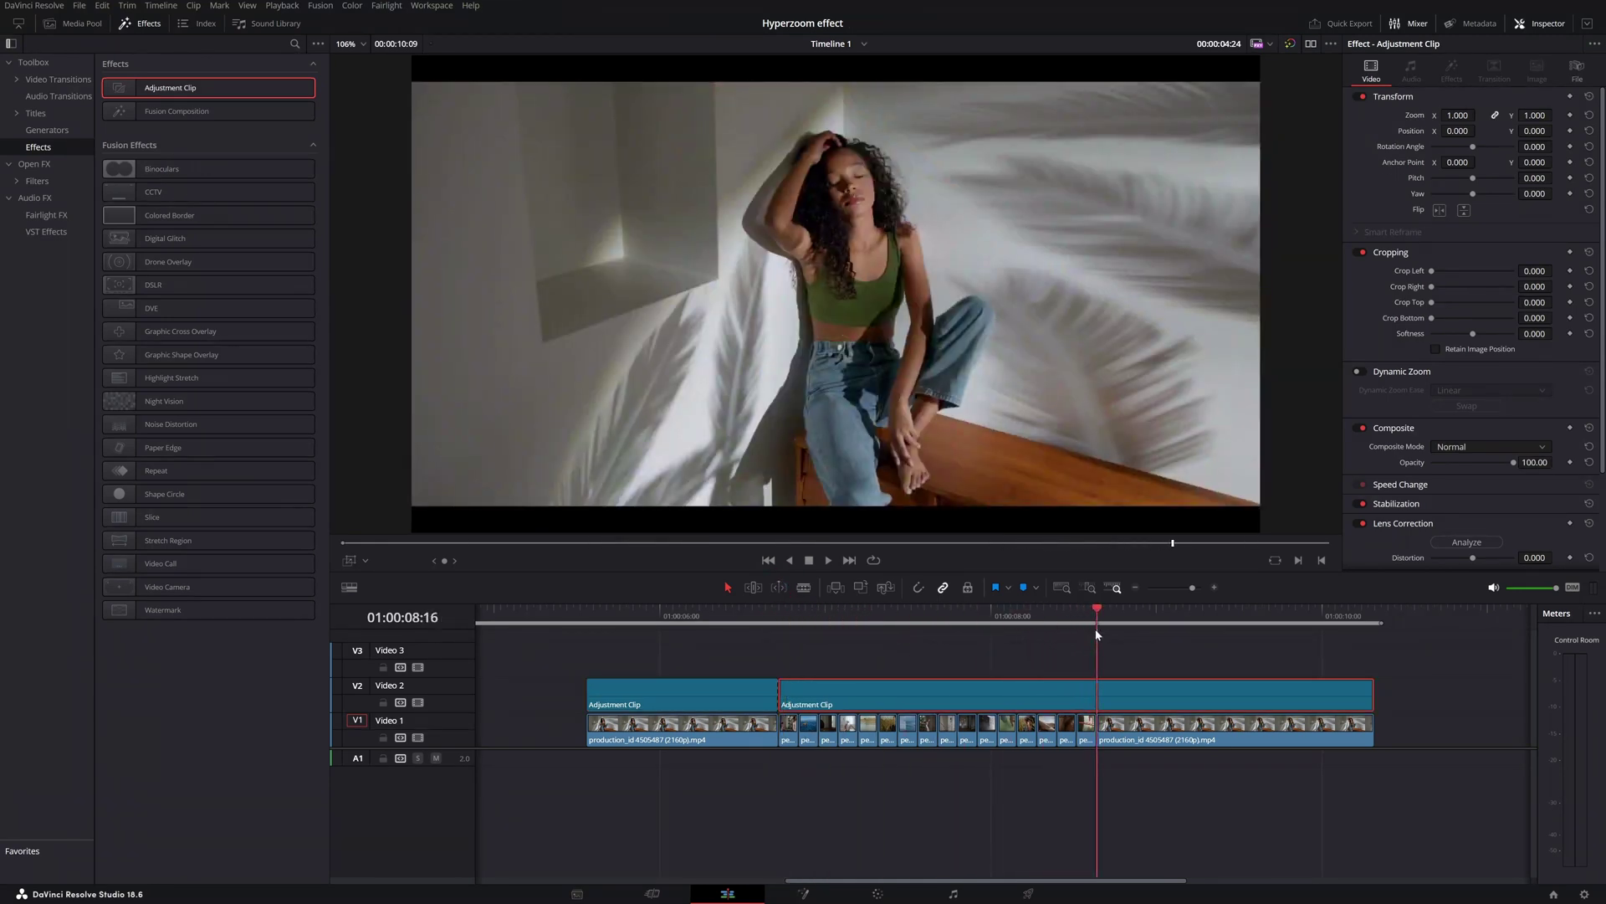
pyautogui.hotkey('ctrl', 'b')
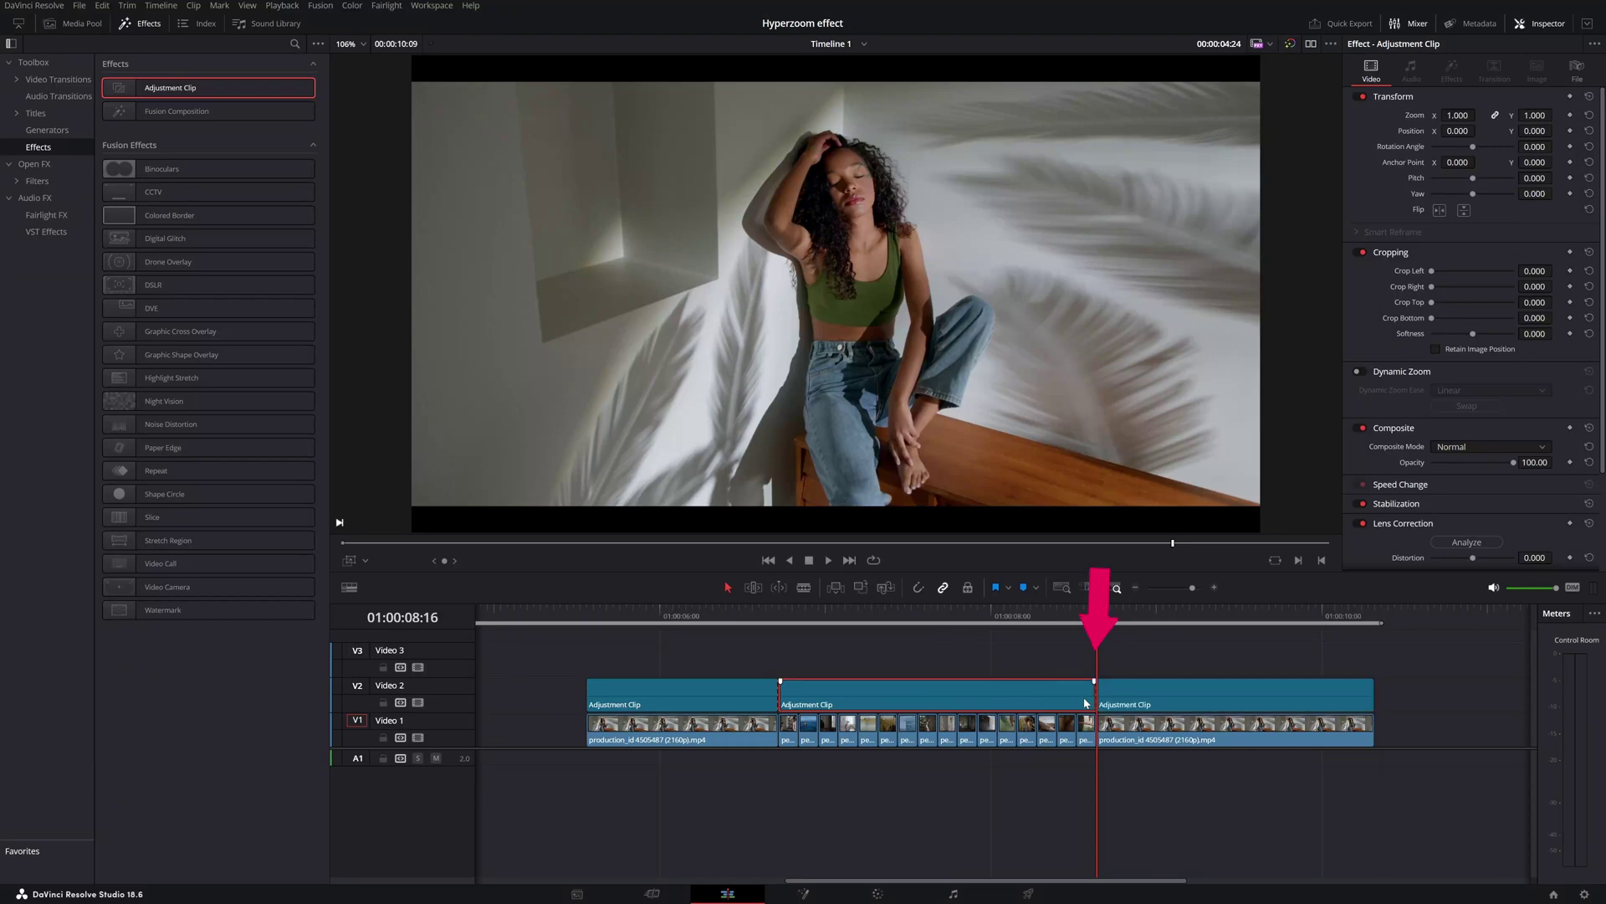
pyautogui.press('Right')
pyautogui.press('Right')
pyautogui.press('Right')
pyautogui.press('Right')
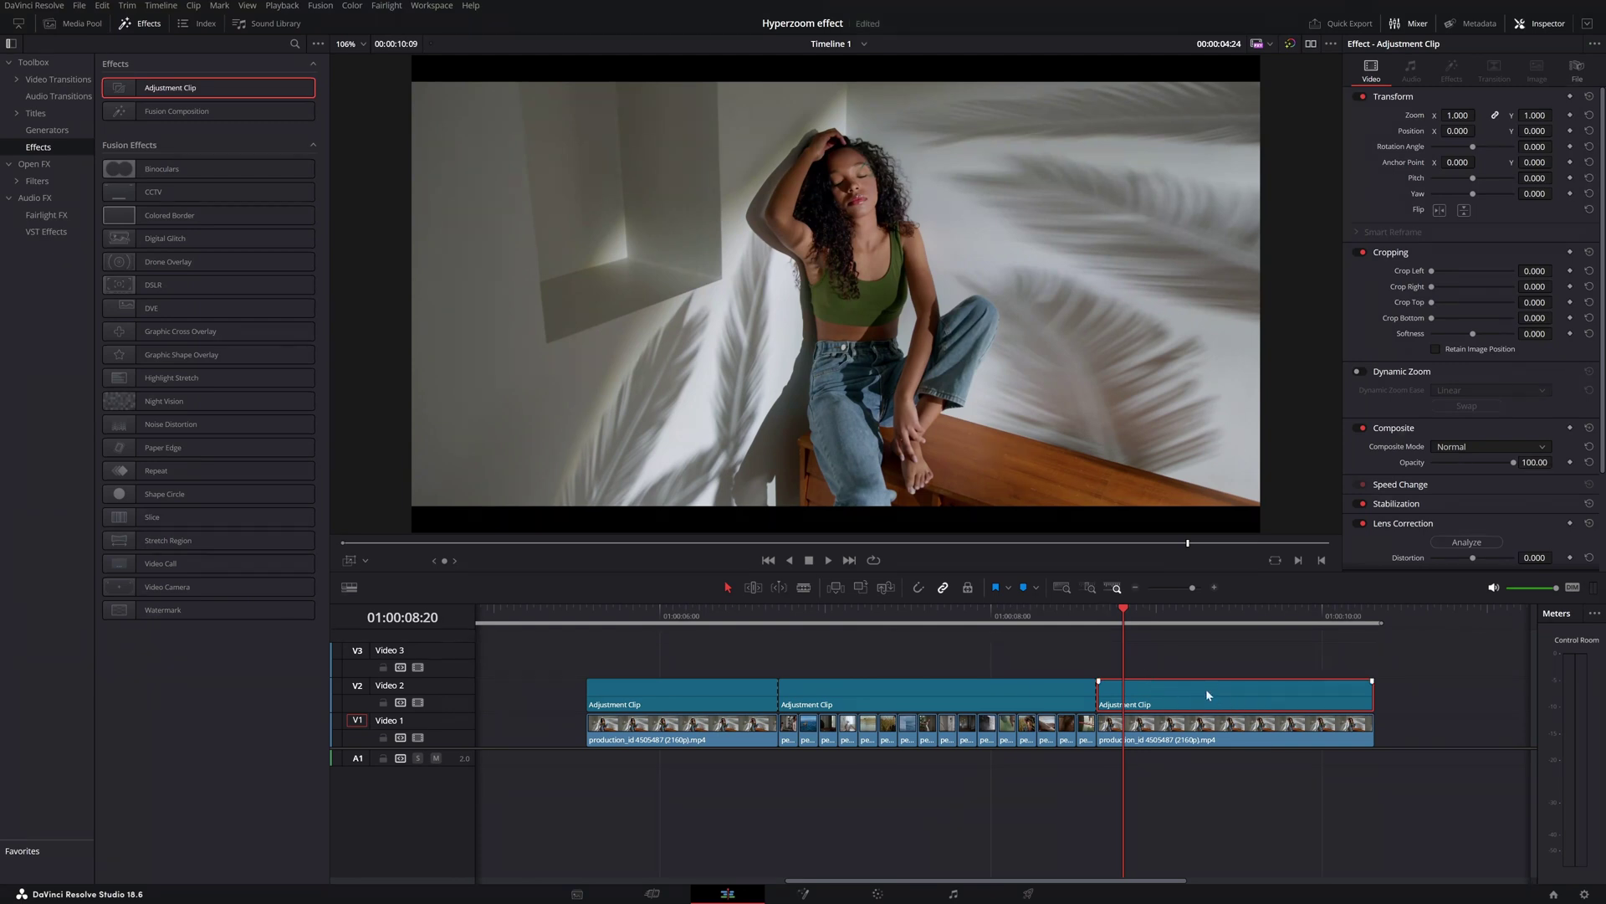
pyautogui.click(665, 615)
pyautogui.click(609, 699)
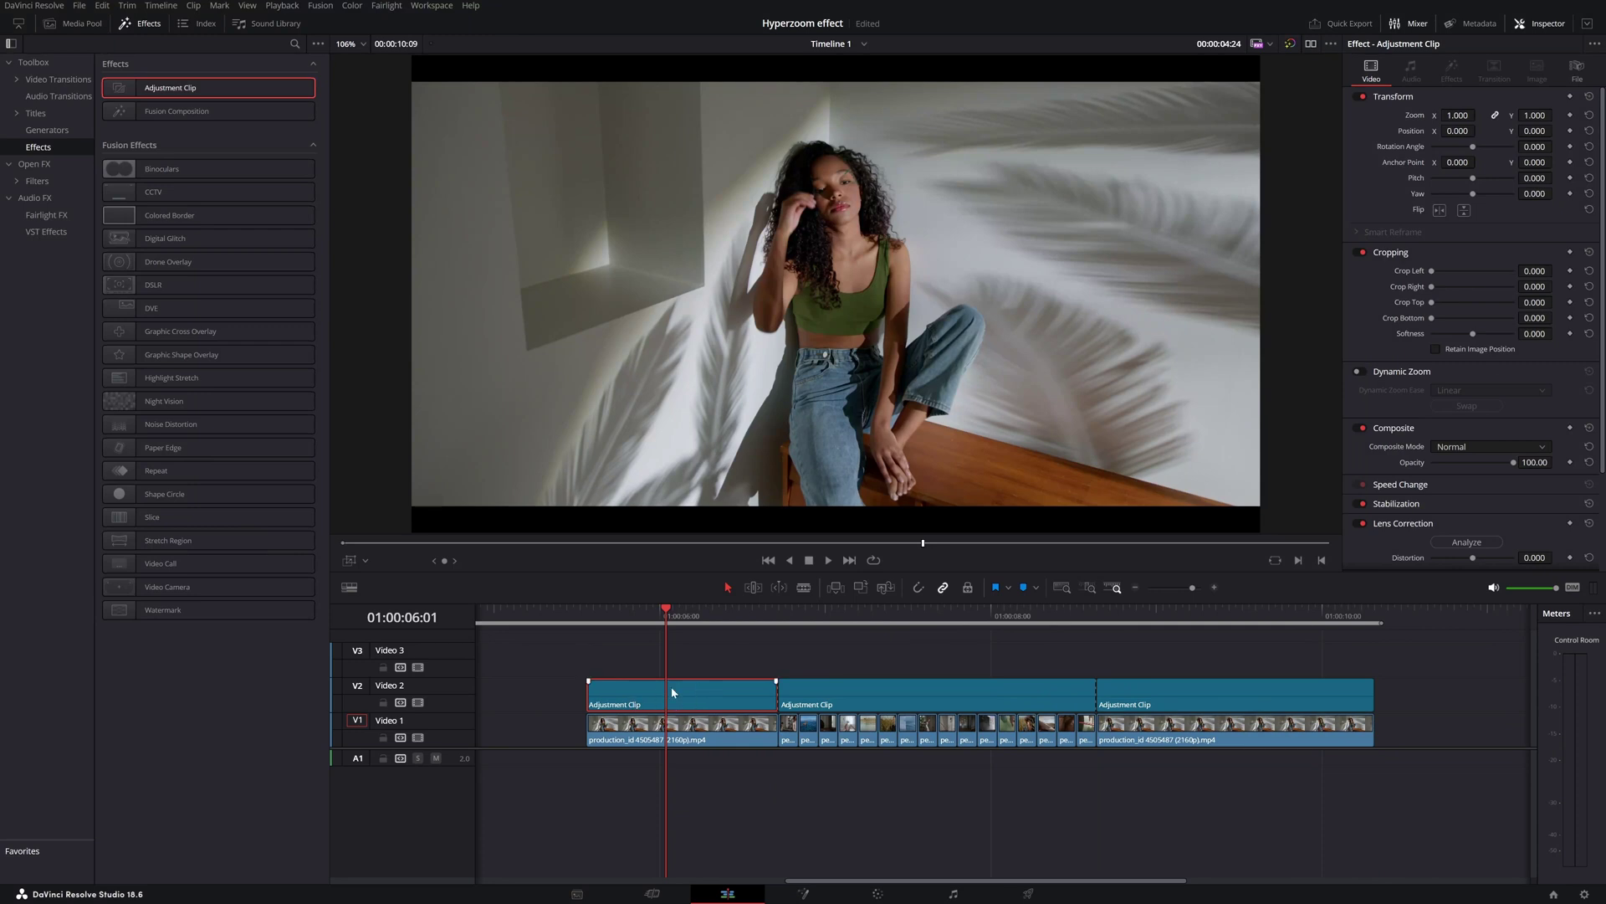
# - Open the first adjustment clip in Fusion and insert a Transform node after MediaIn1
pyautogui.click(802, 894)
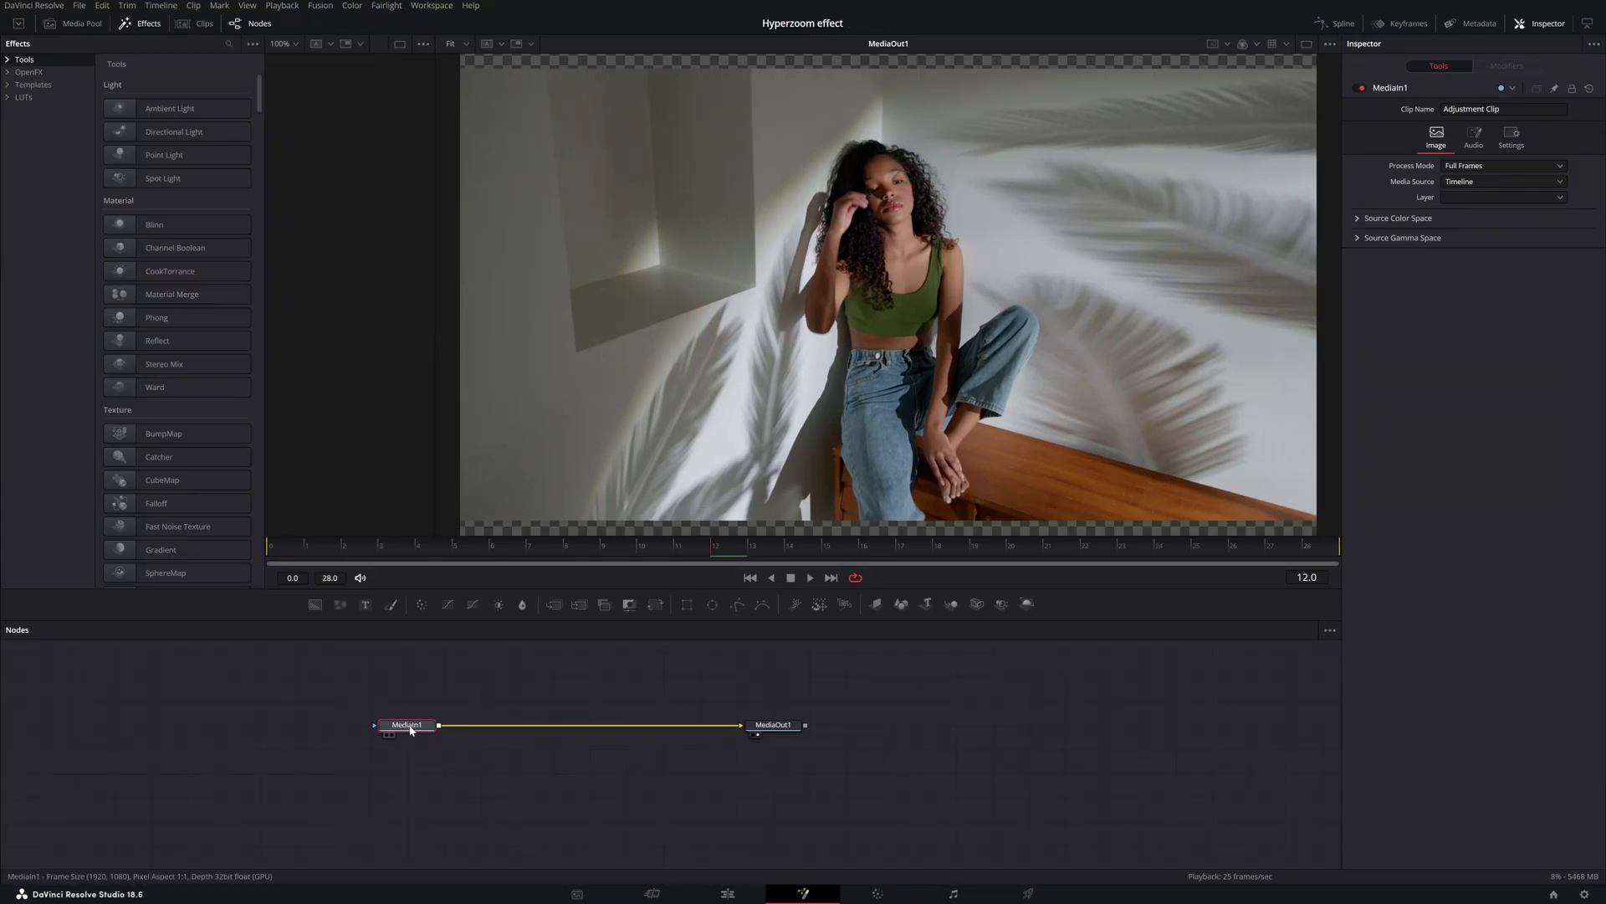
pyautogui.moveTo(407, 730); pyautogui.dragTo(331, 730)
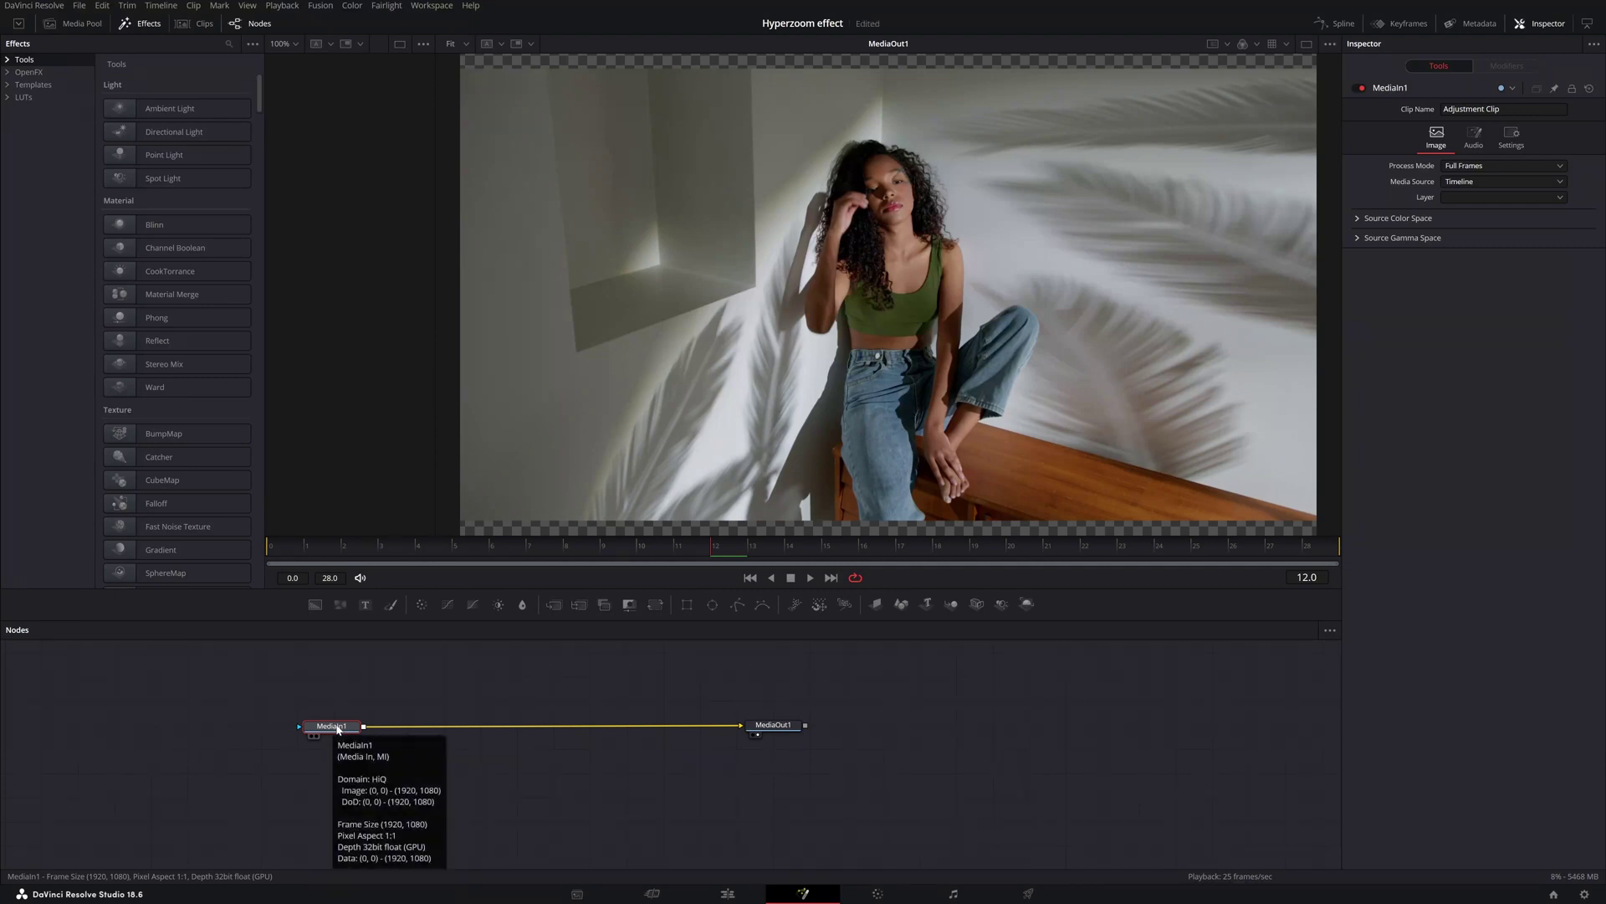
pyautogui.hotkey('shift', 'space')
pyautogui.write('ZOOM')
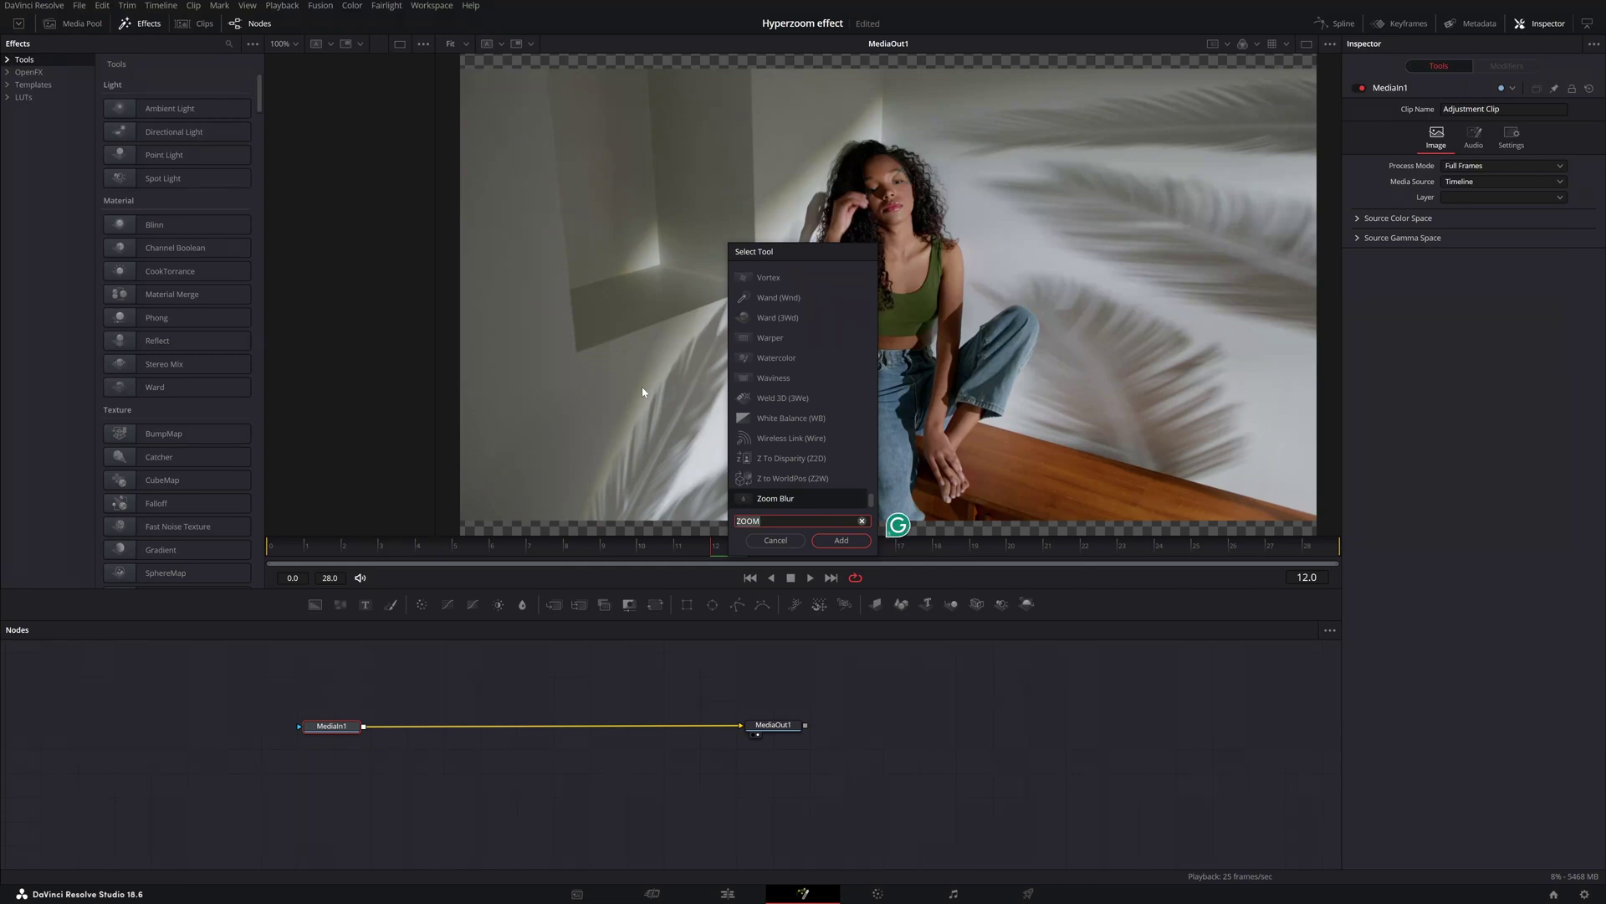
pyautogui.press('BackSpace')
pyautogui.press('BackSpace')
pyautogui.press('BackSpace')
pyautogui.press('BackSpace')
pyautogui.write('transform')
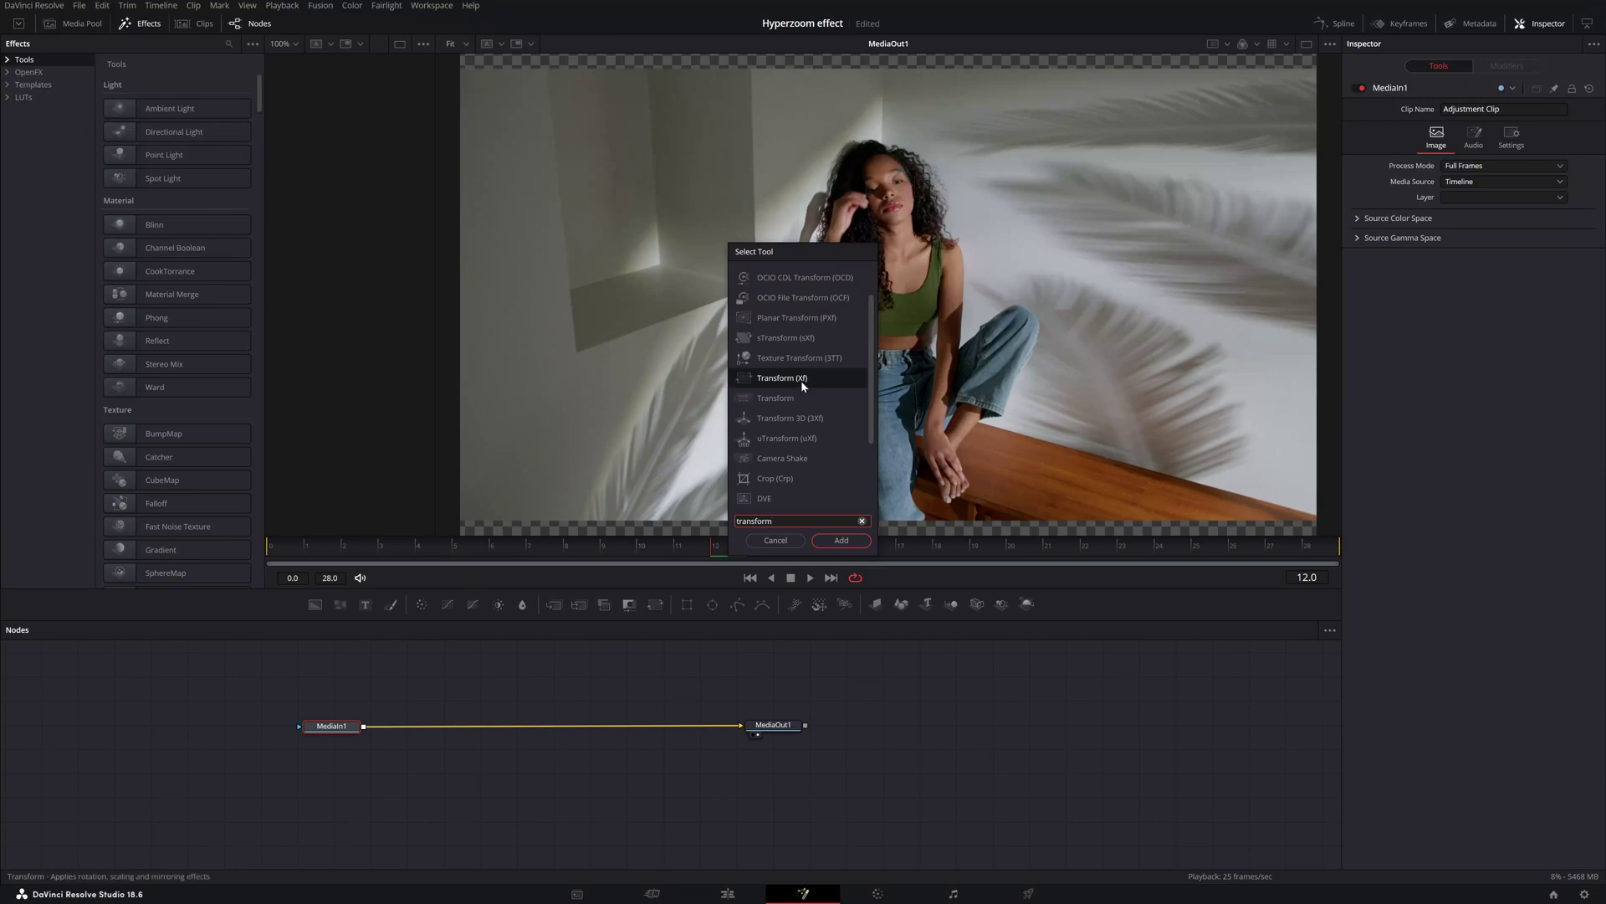
pyautogui.doubleClick(776, 398)
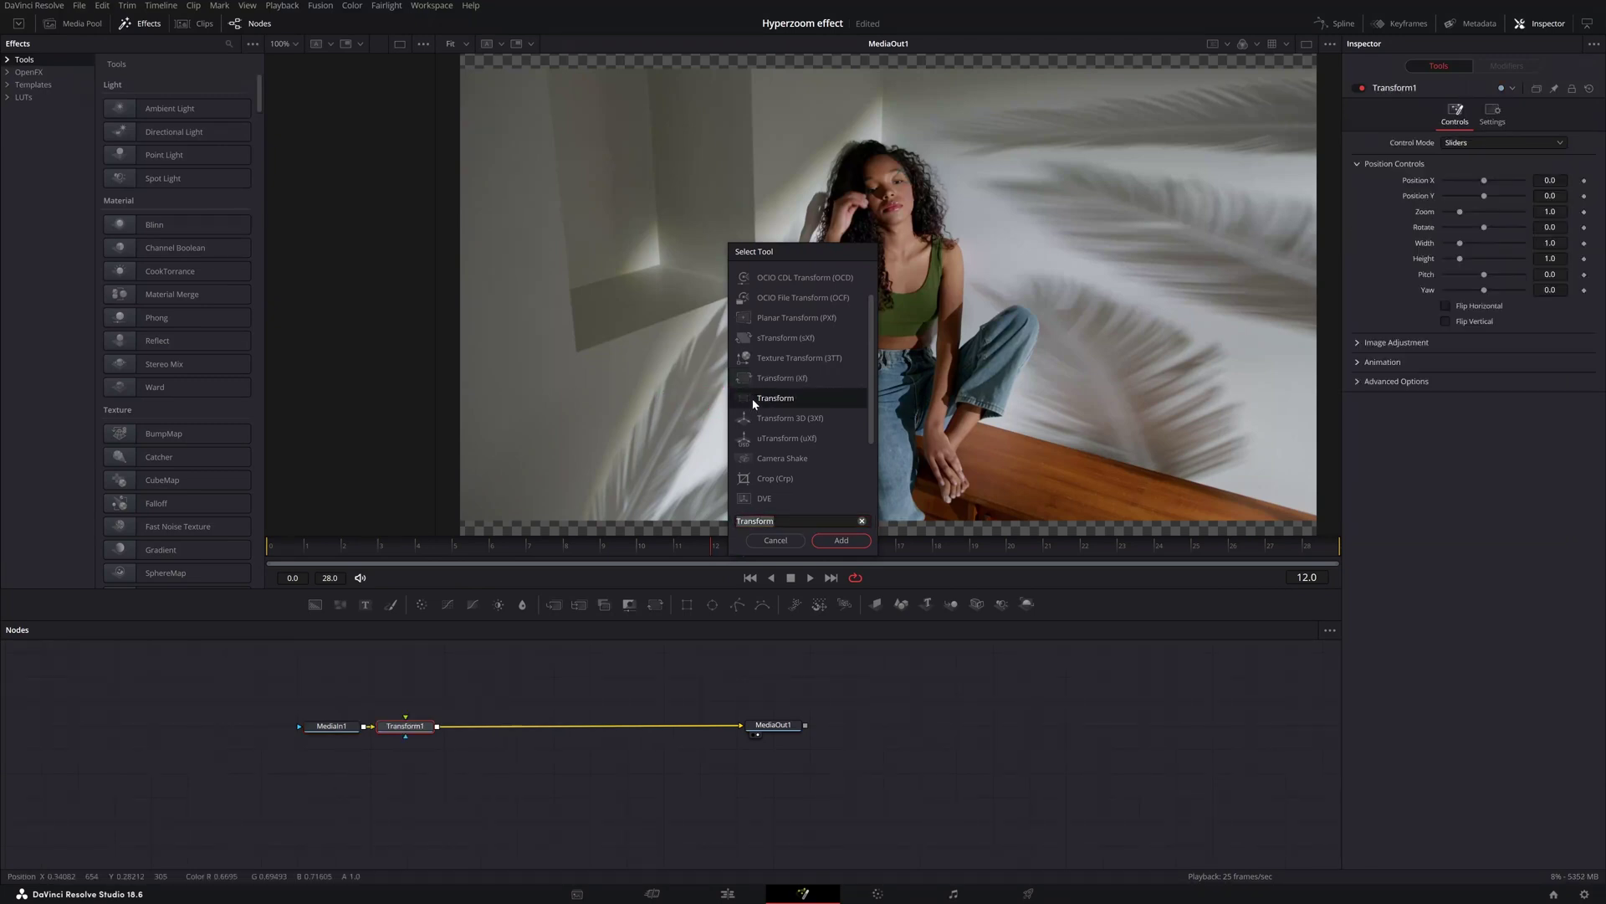
# - Keyframe Transform1's Zoom at 1.0 on frame 0, then move to frame 28
pyautogui.moveTo(405, 728); pyautogui.dragTo(441, 737)
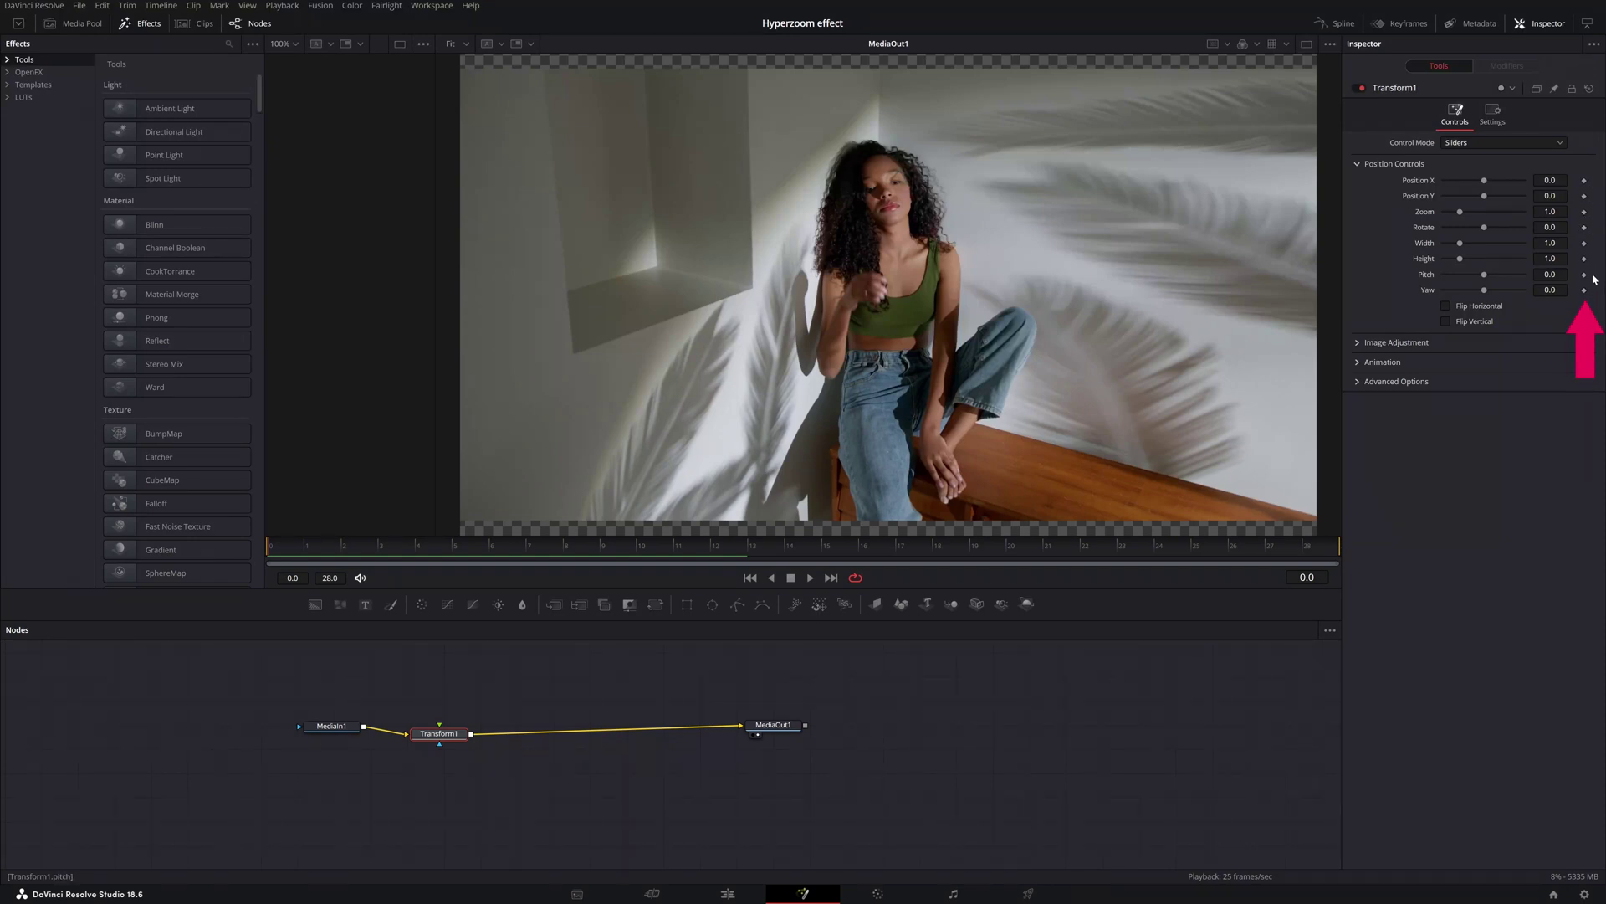
pyautogui.click(1585, 213)
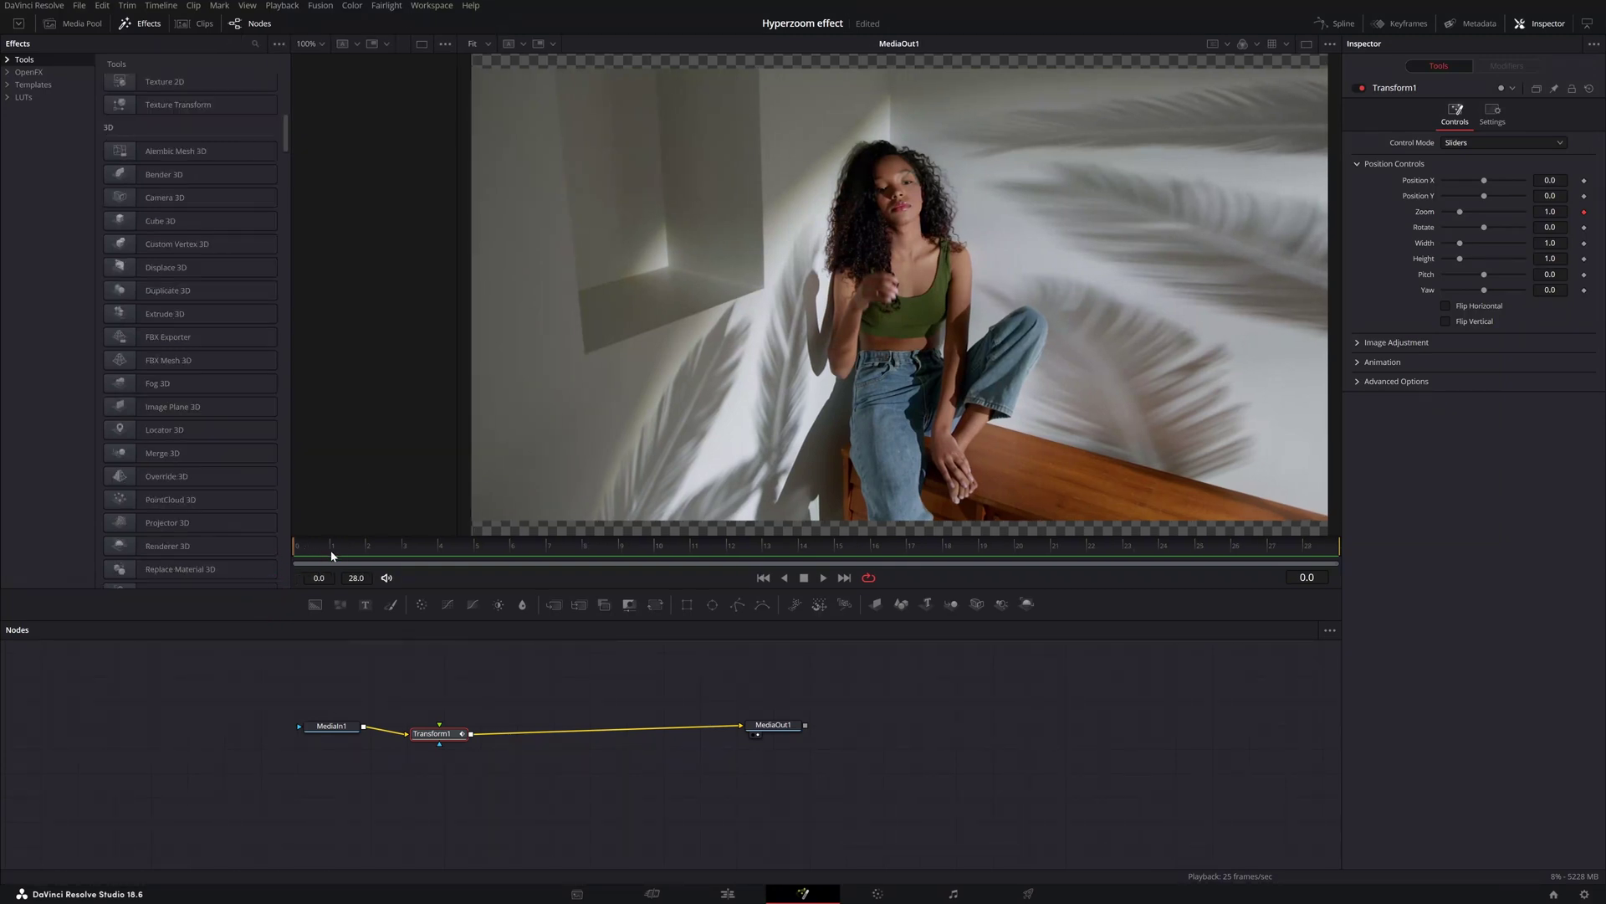
pyautogui.moveTo(331, 554)
pyautogui.mouseDown()
pyautogui.moveTo(1045, 576)
pyautogui.moveTo(1320, 563)
pyautogui.mouseUp()
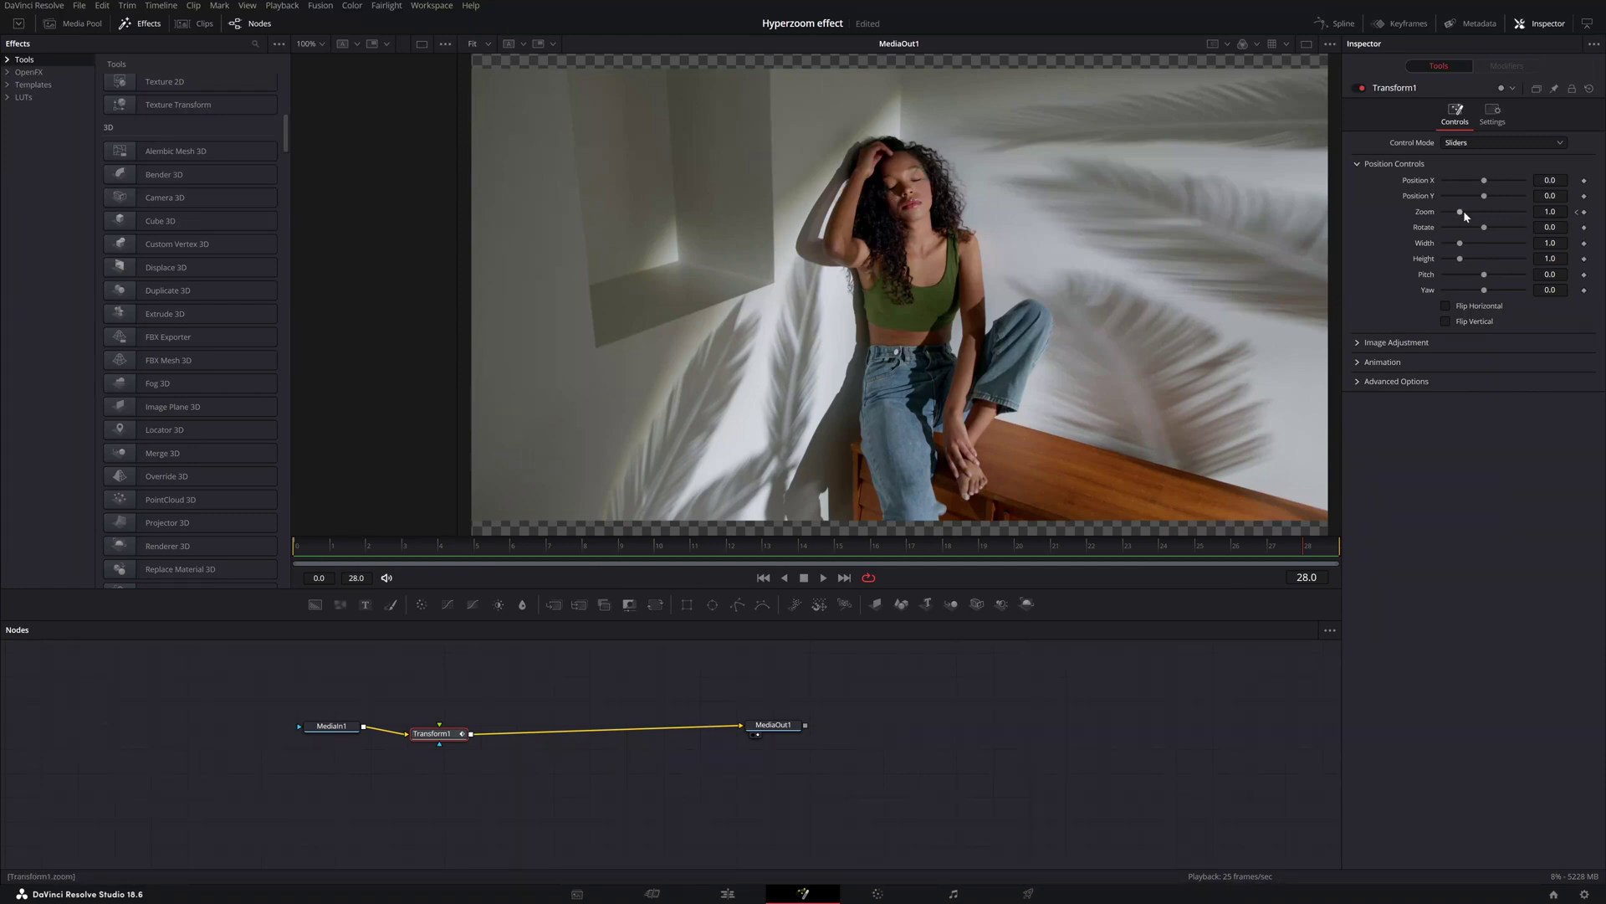
pyautogui.moveTo(1464, 216); pyautogui.dragTo(1470, 216)
pyautogui.moveTo(1475, 216); pyautogui.dragTo(1480, 215)
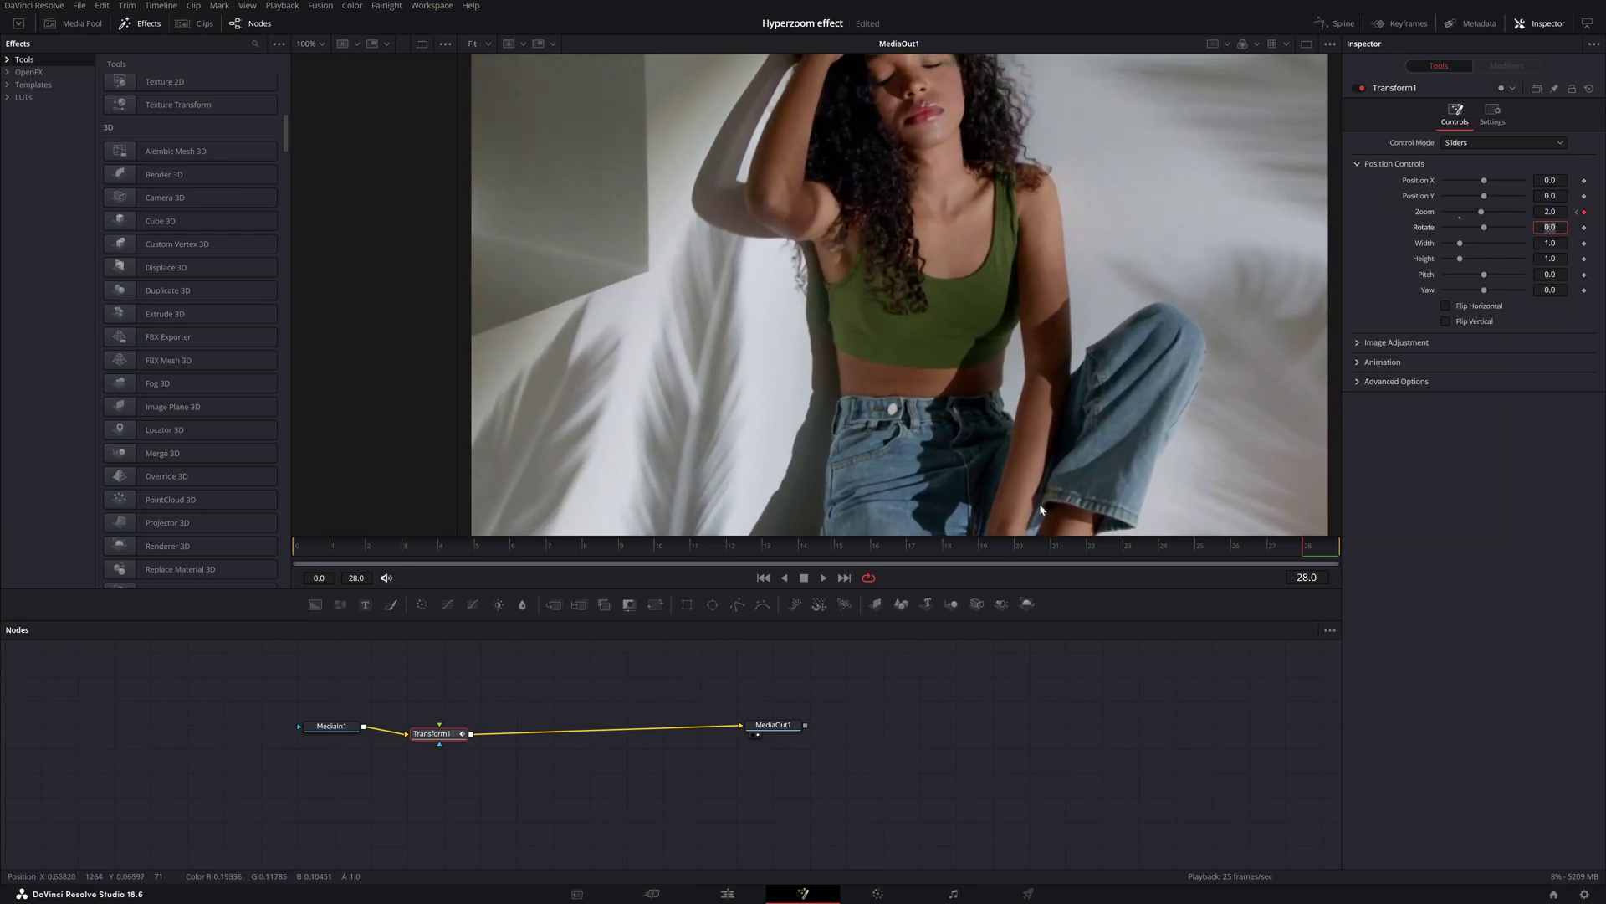
pyautogui.click(823, 577)
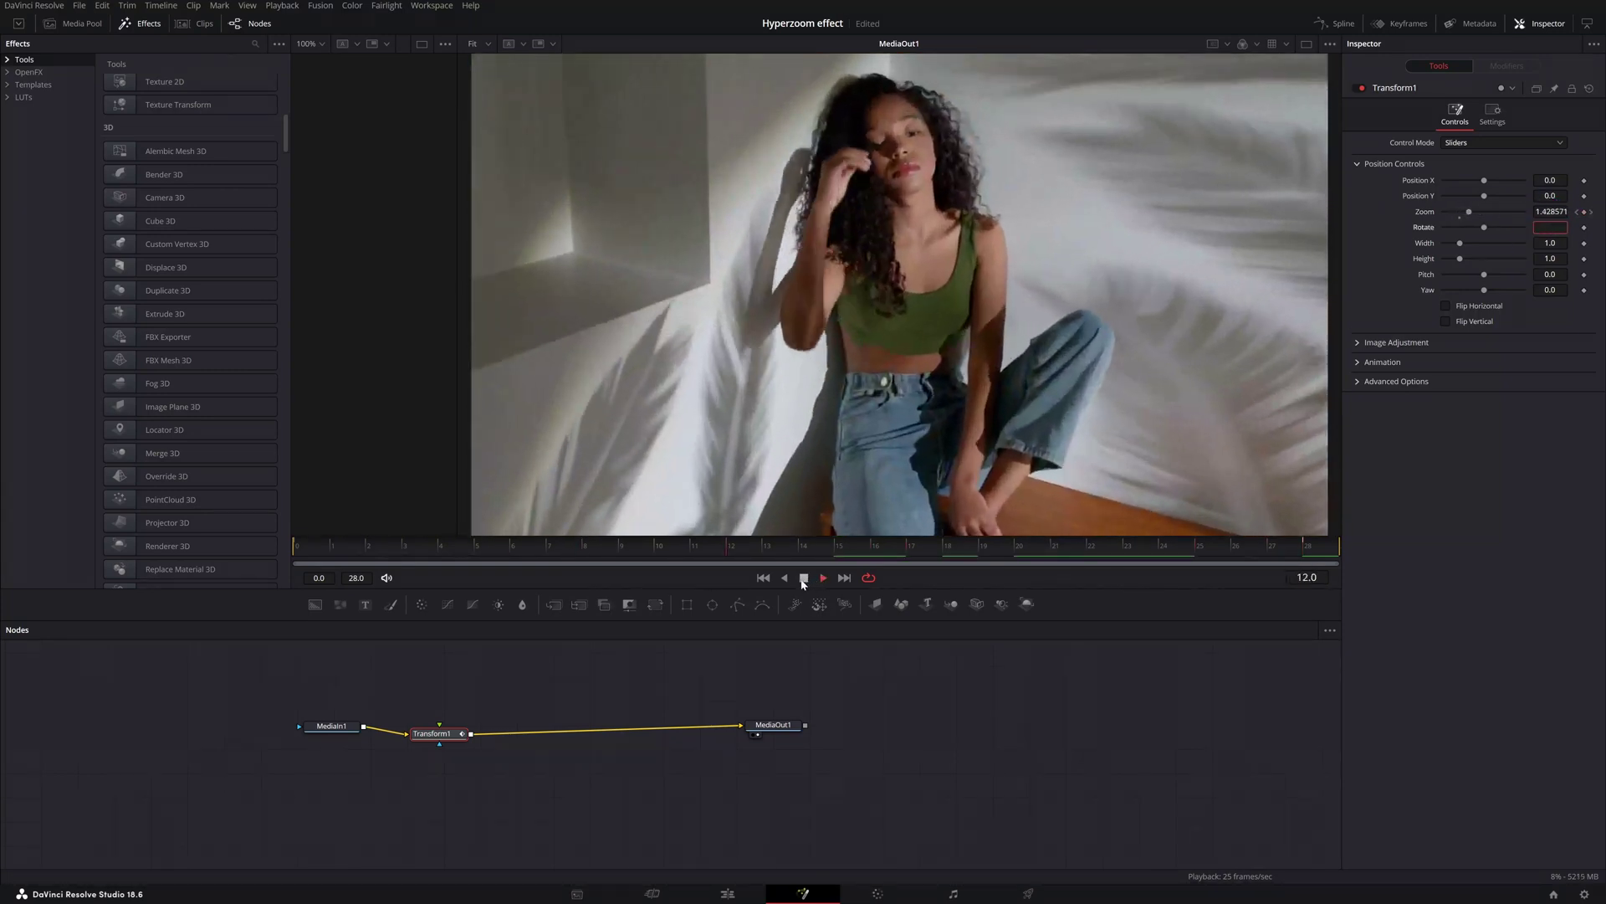
pyautogui.click(803, 579)
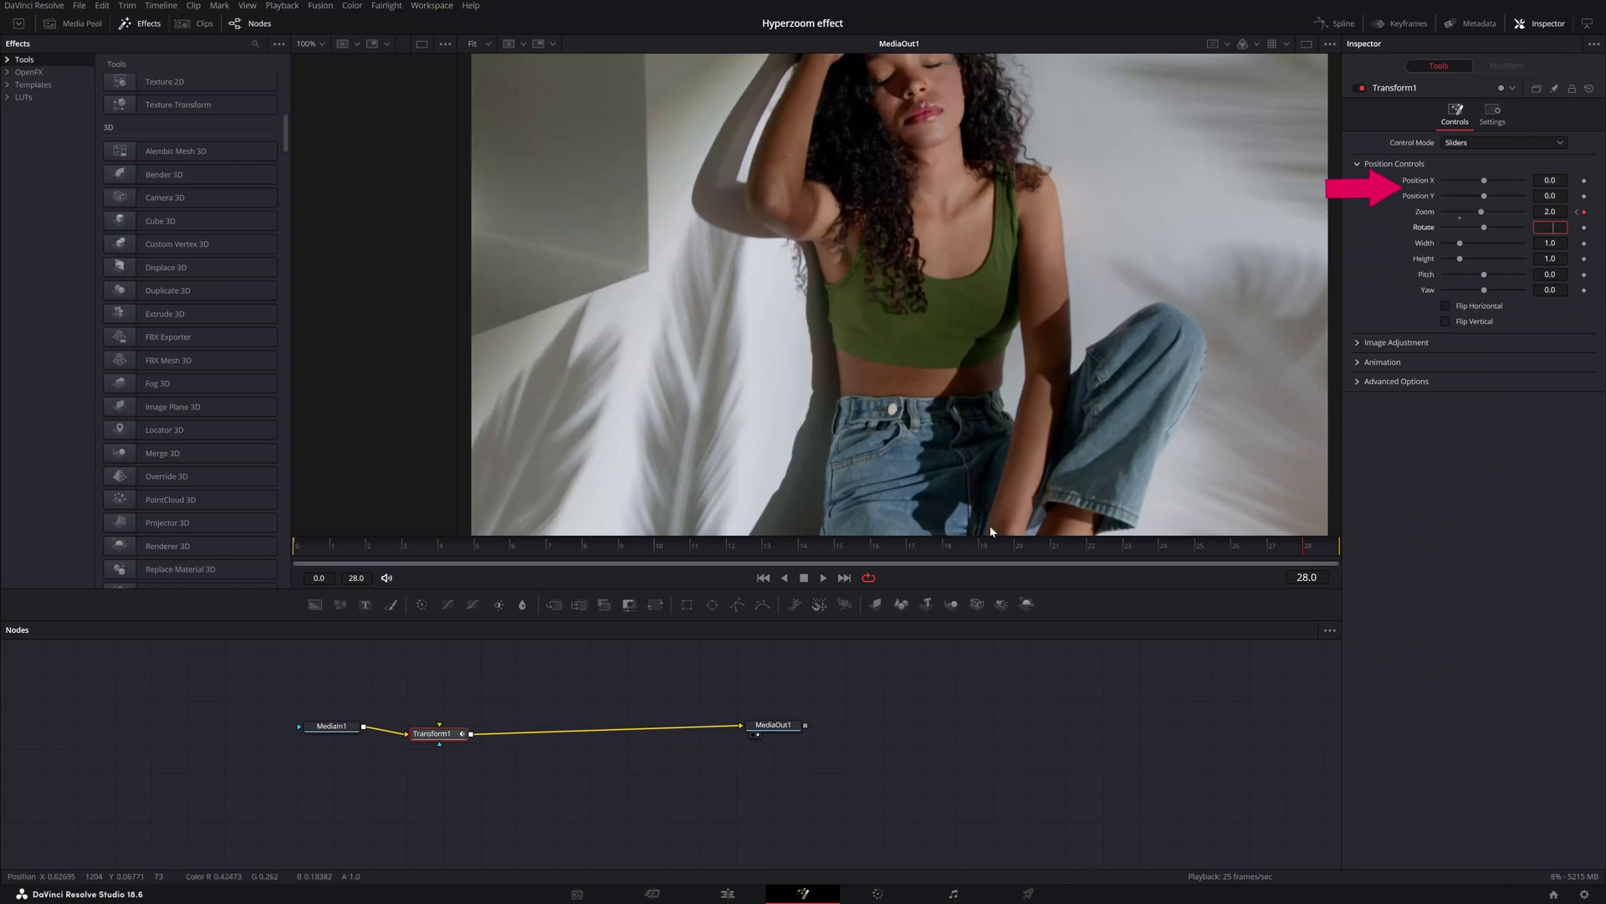
pyautogui.moveTo(1303, 556); pyautogui.dragTo(296, 555)
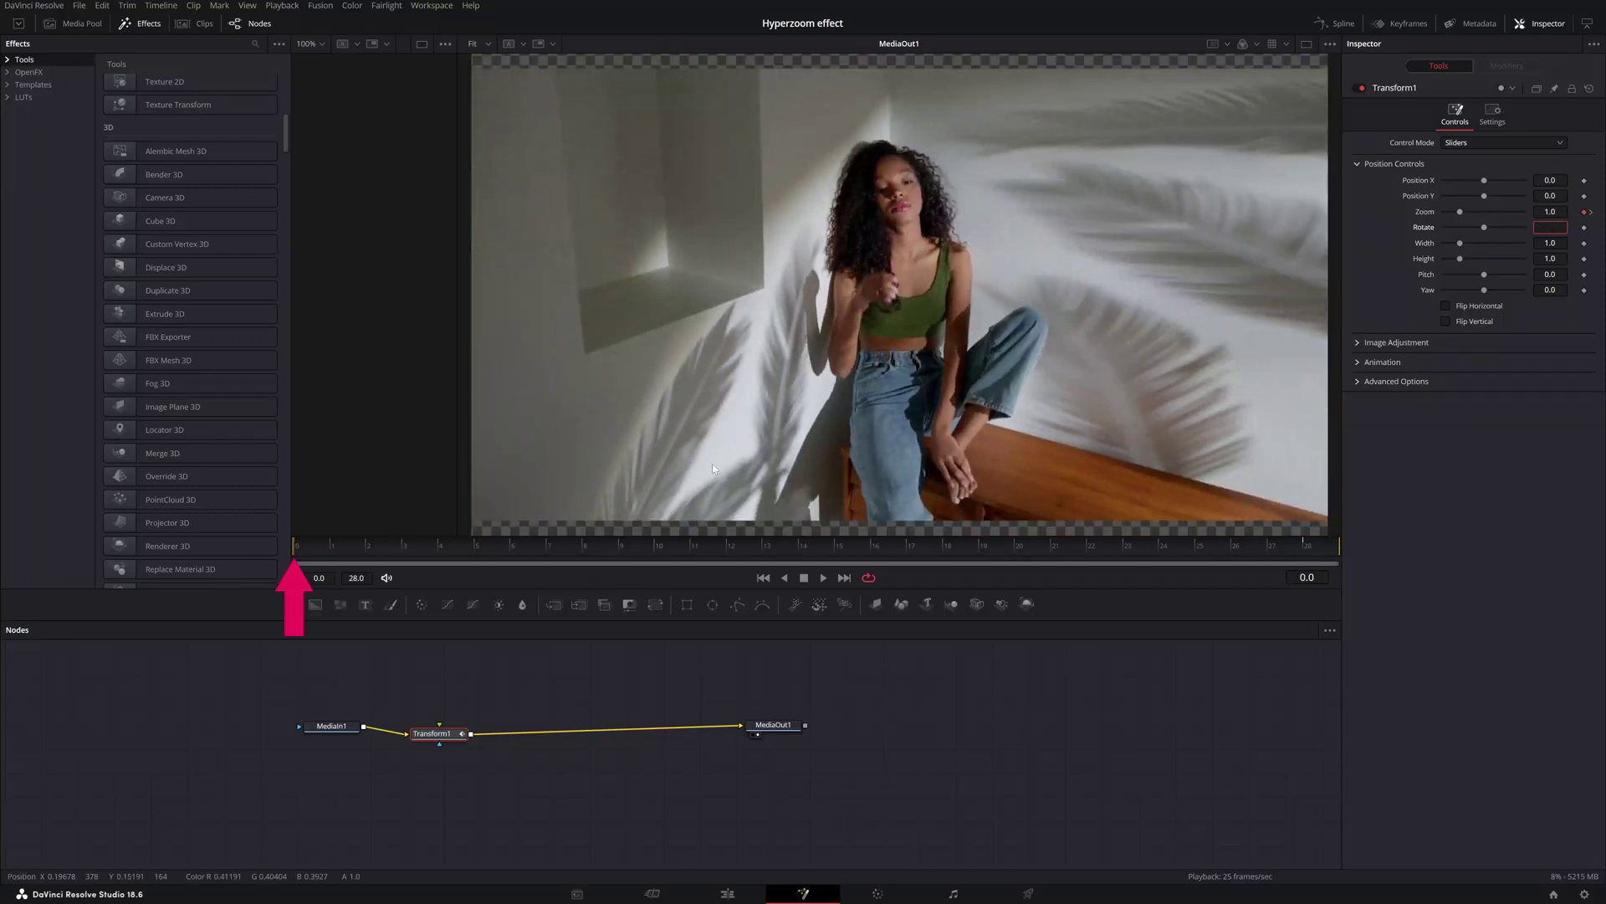
# - Keyframe Transform1's Position X and Y at frame 0, shifting Position Y to -0.234 by frame 28
pyautogui.click(1584, 180)
pyautogui.click(1583, 196)
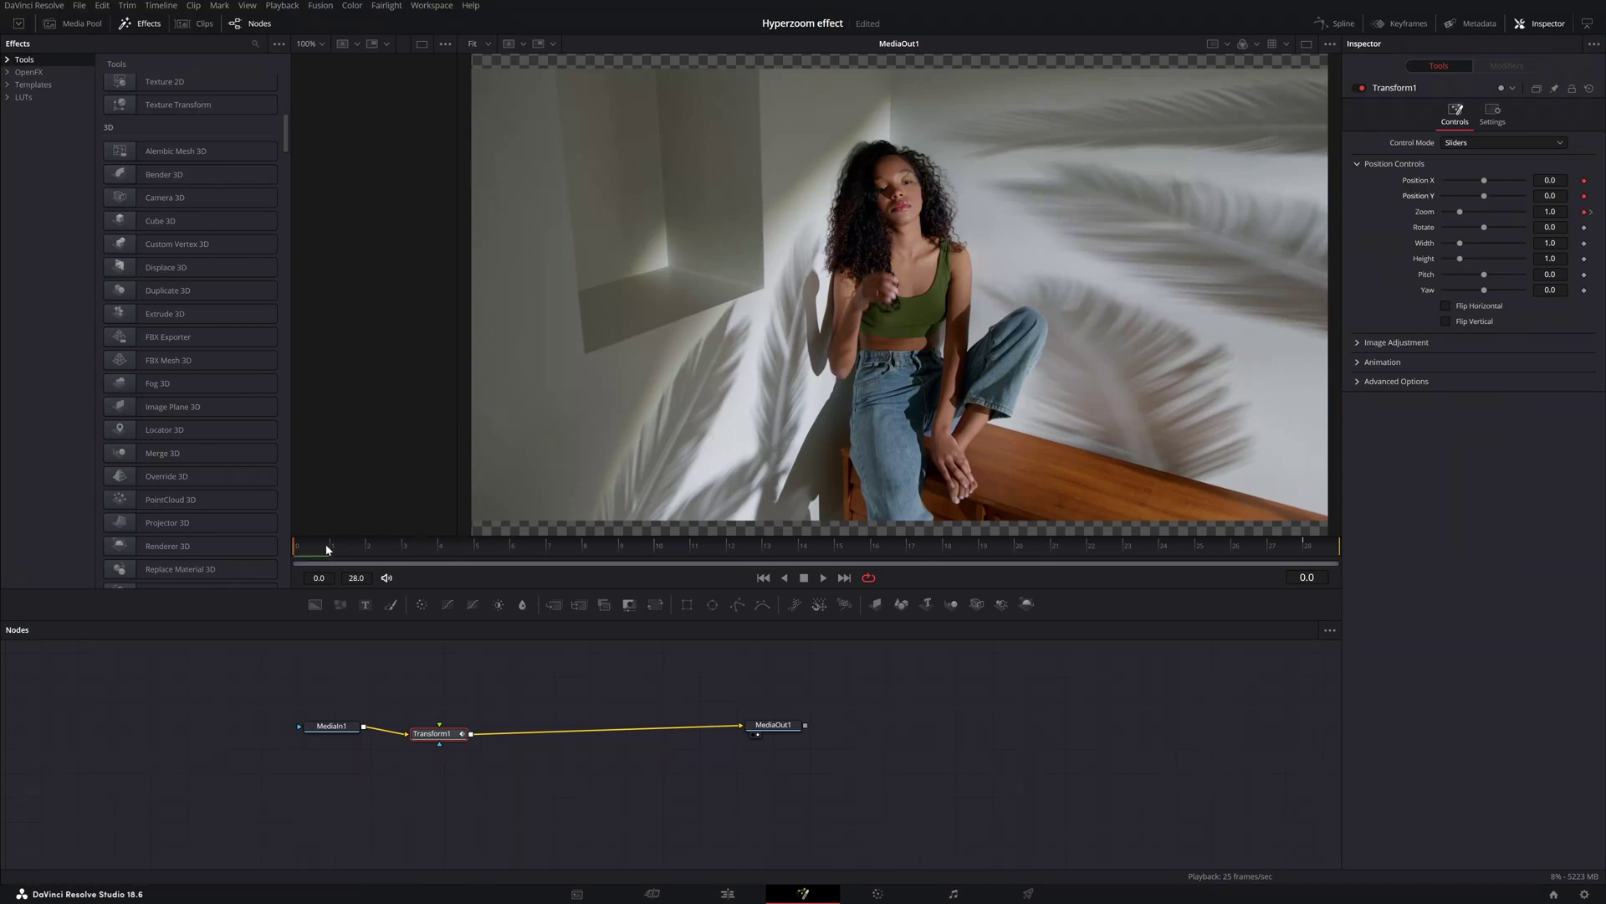
pyautogui.moveTo(325, 548); pyautogui.dragTo(1309, 552)
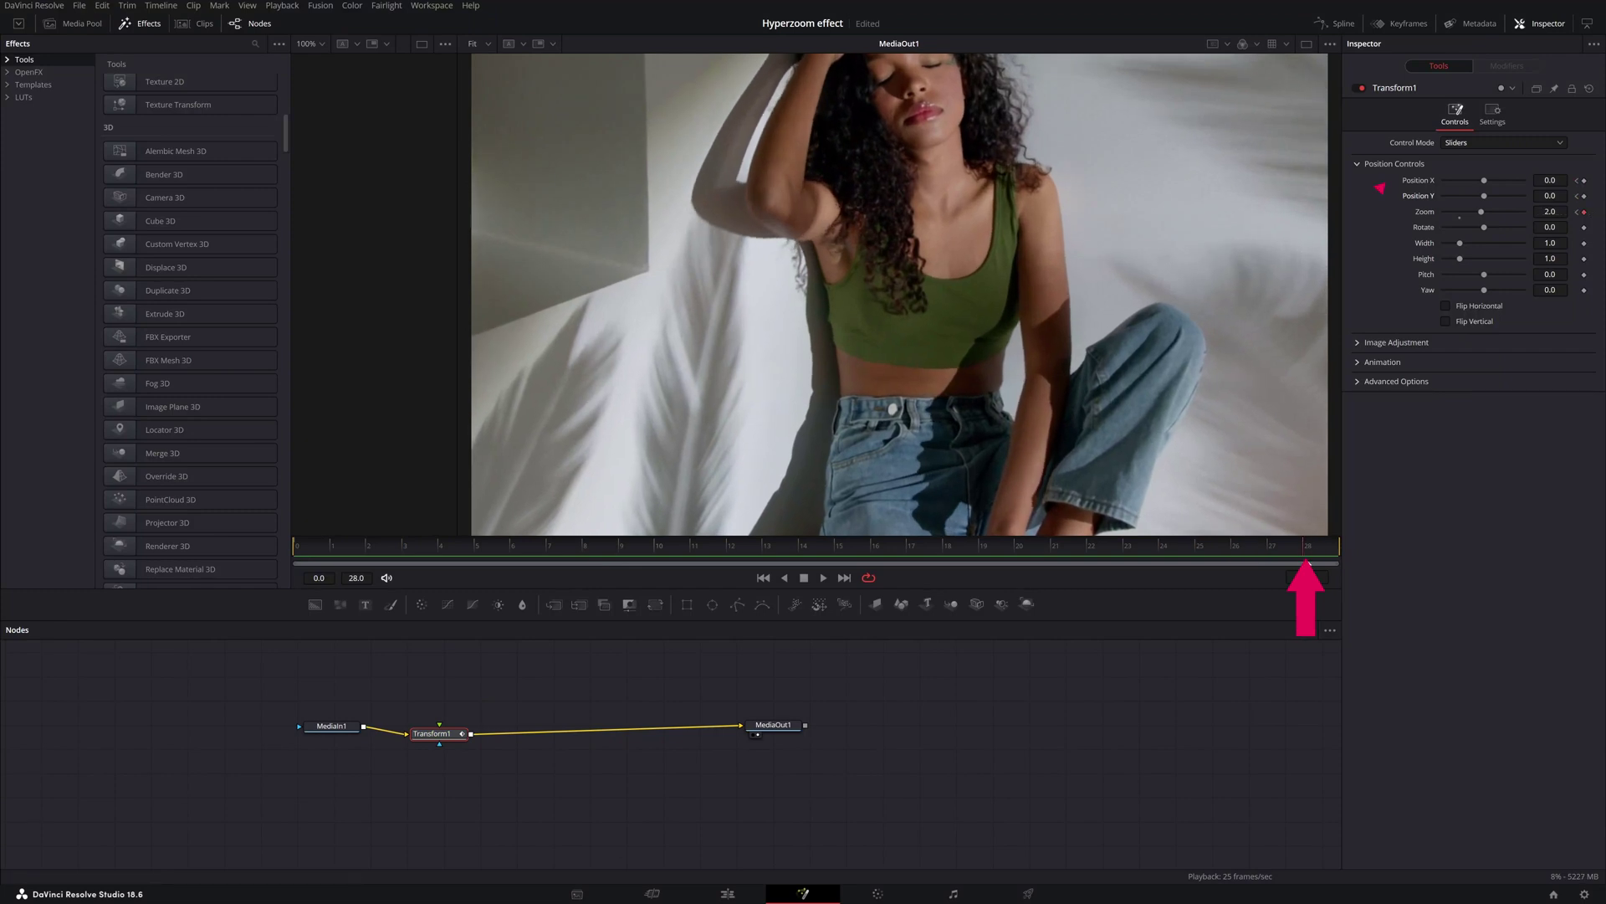
pyautogui.click(1486, 180)
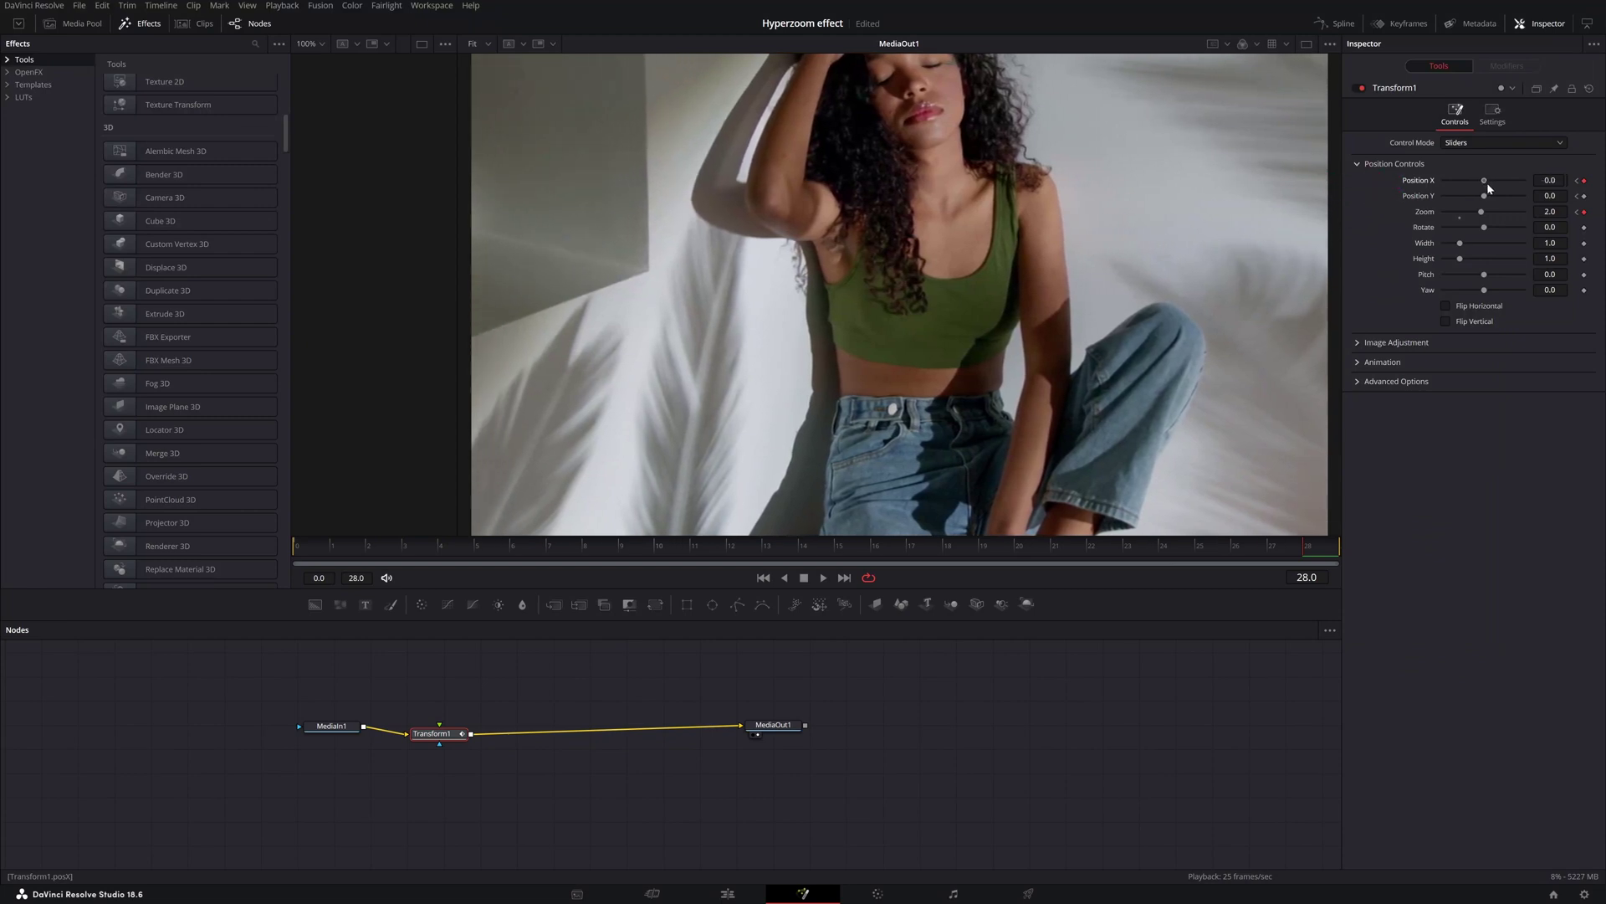
pyautogui.moveTo(1488, 183); pyautogui.dragTo(1465, 199)
pyautogui.press('Home')
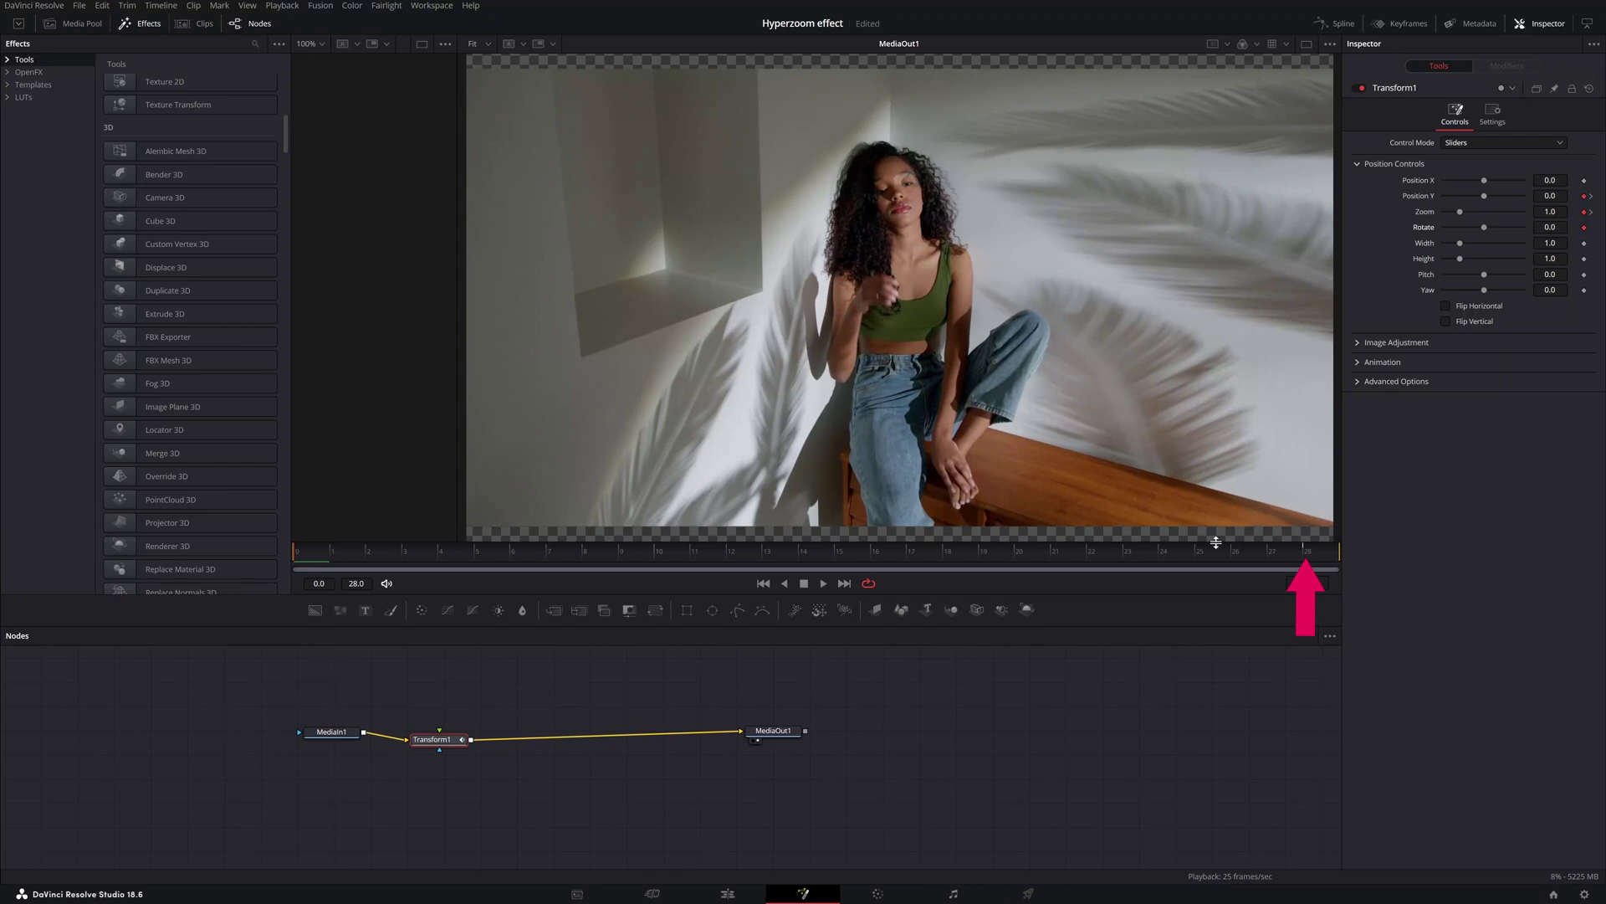
pyautogui.click(1297, 554)
pyautogui.click(1311, 552)
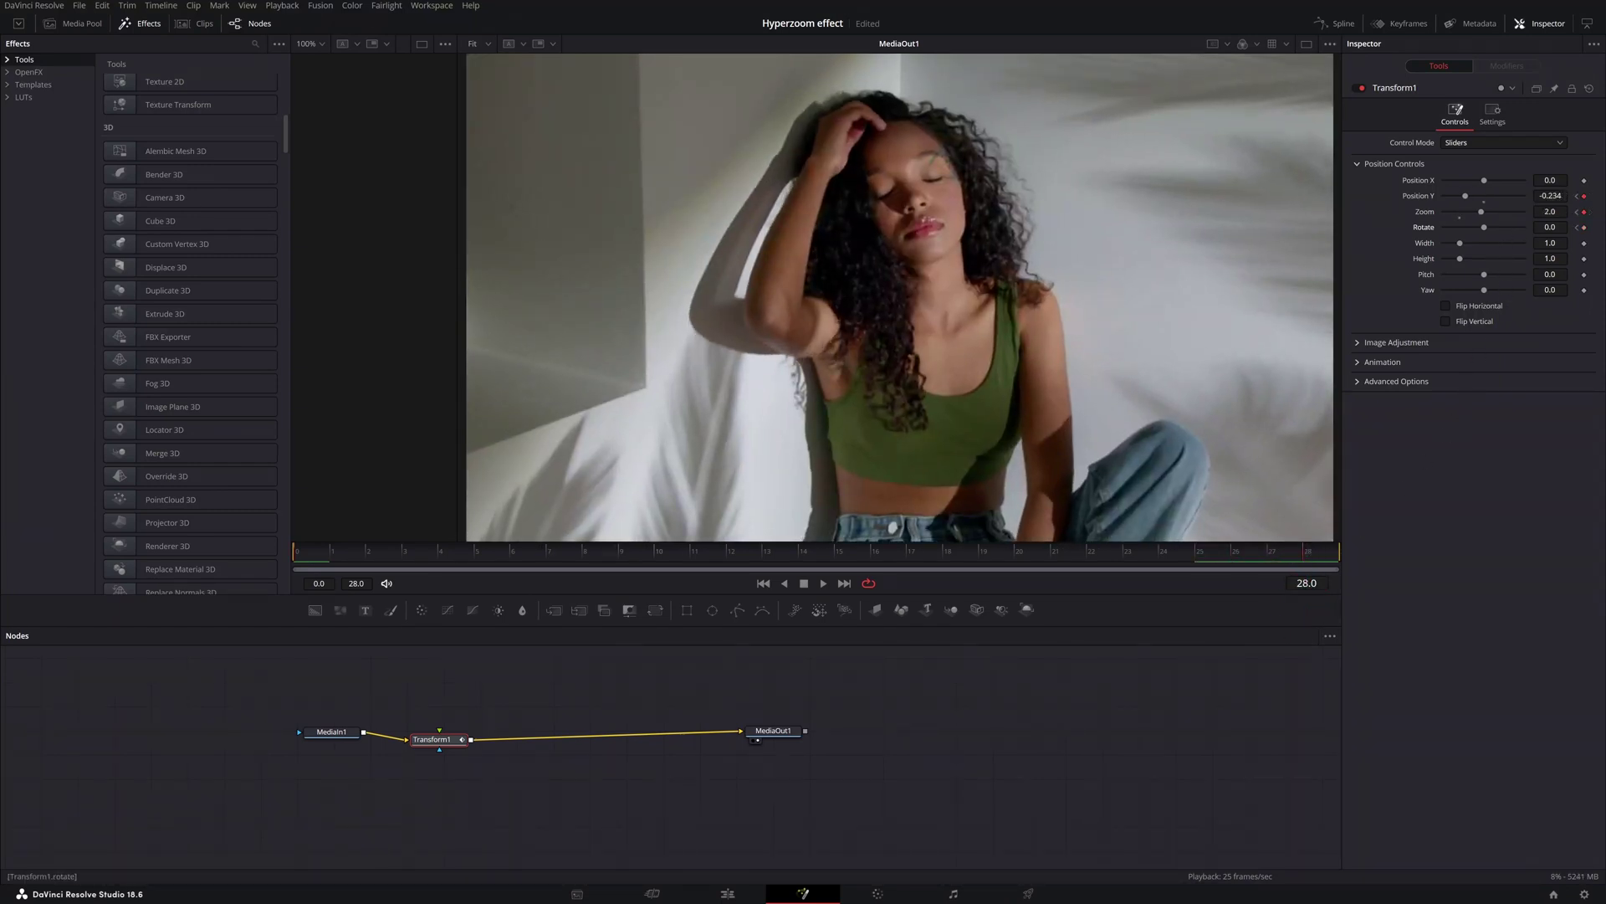
# - Keyframe Transform1's Rotate from 0.0 up to about 4.1 and preview the animation
pyautogui.click(1551, 226)
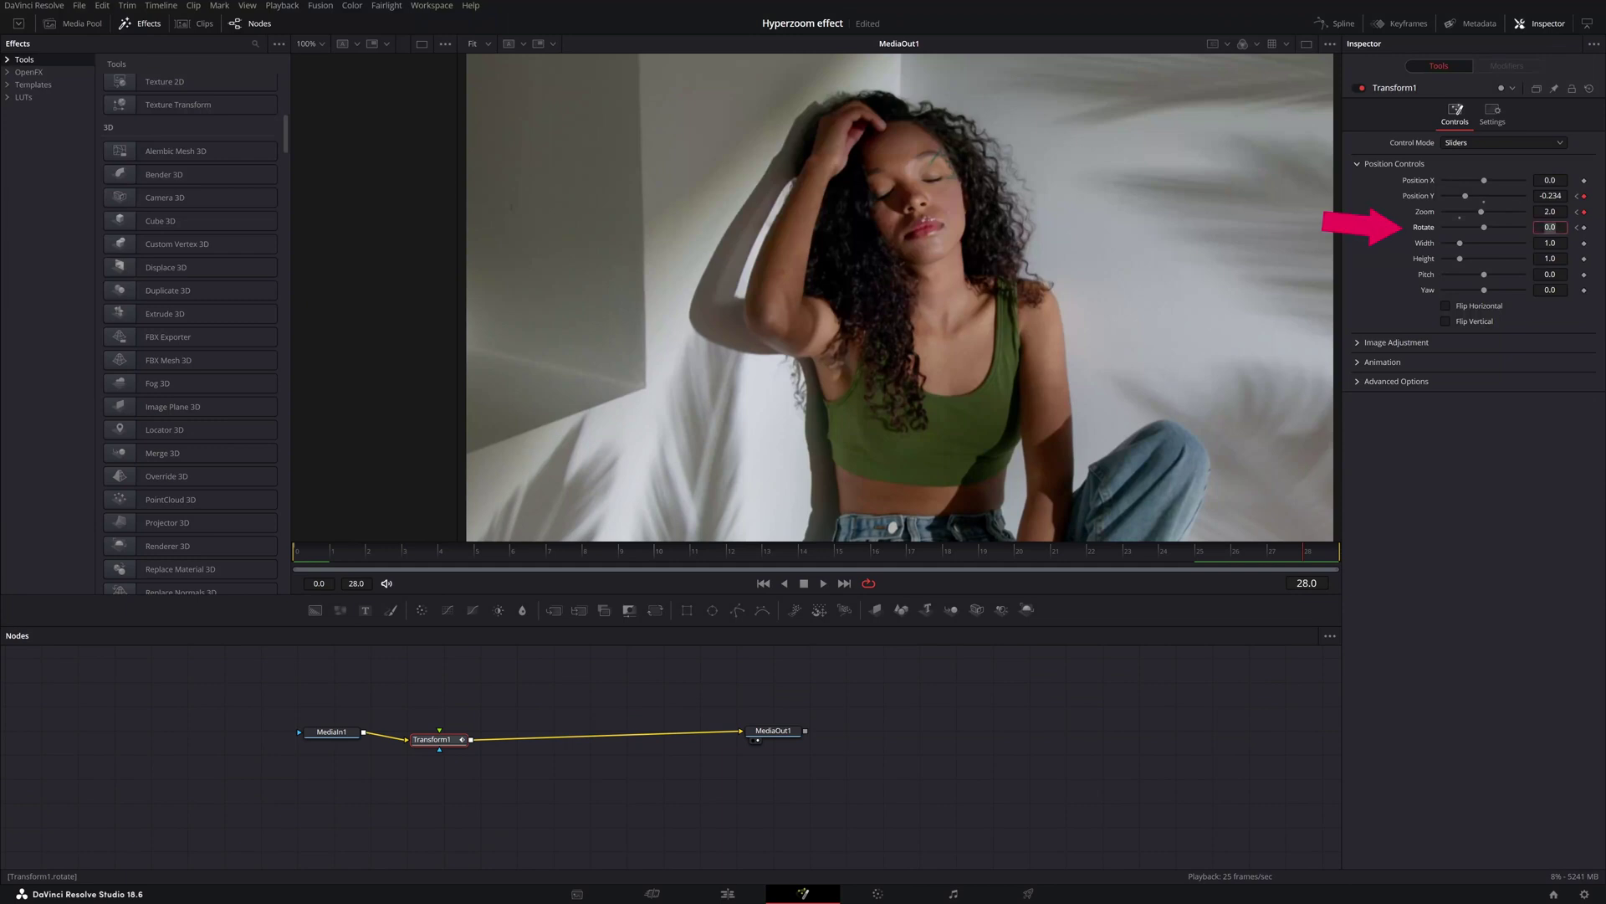
pyautogui.press('Tab')
pyautogui.click(348, 549)
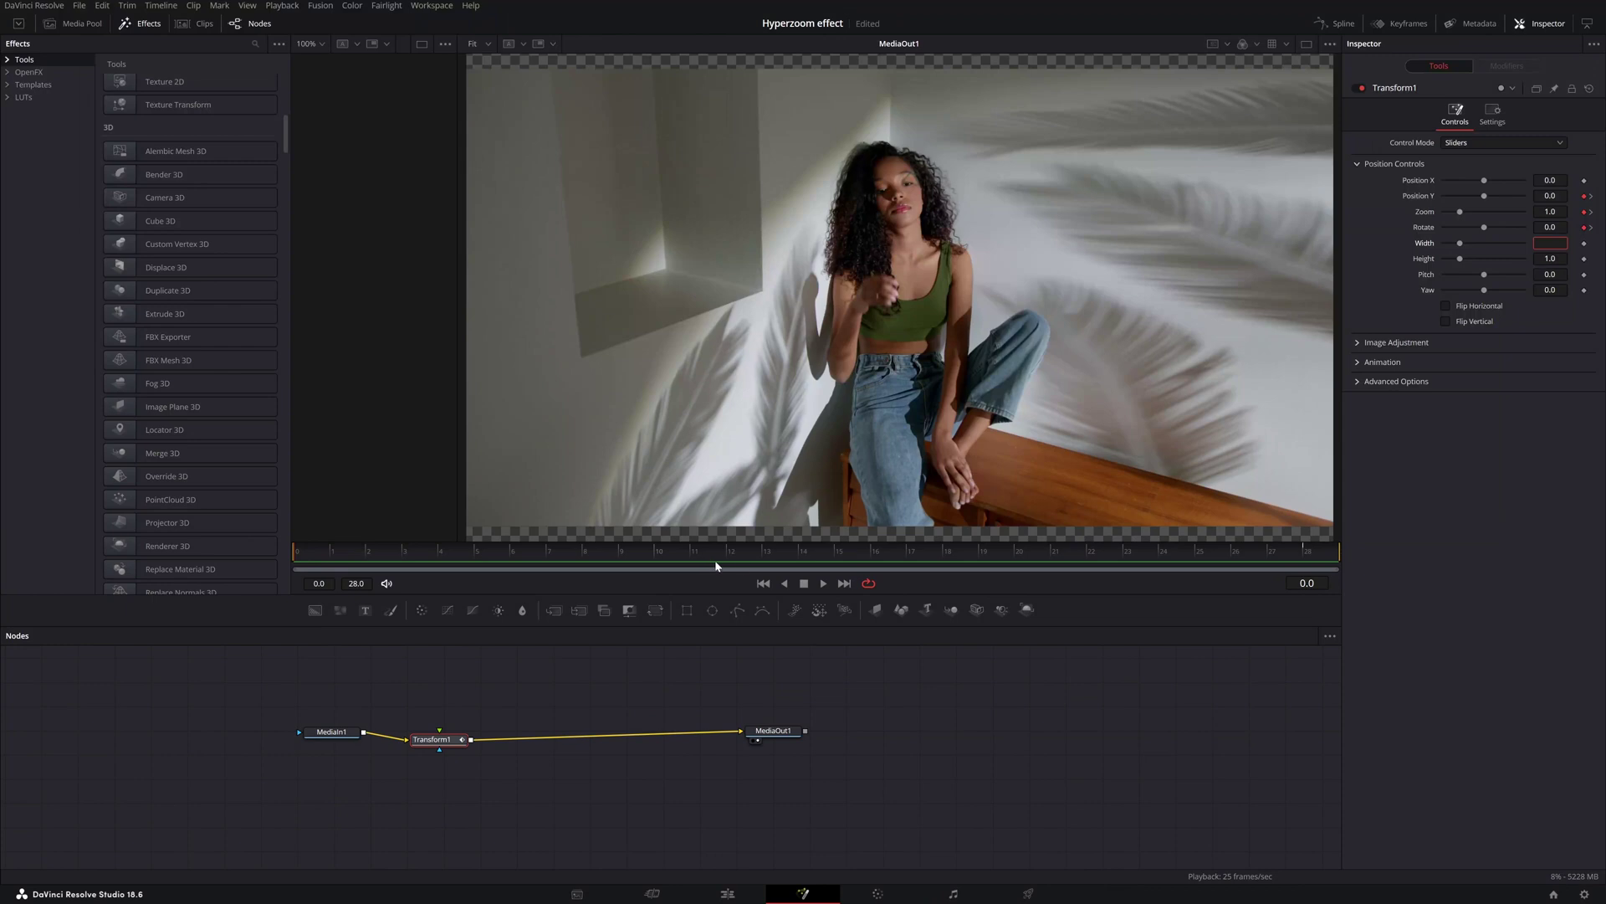
pyautogui.click(819, 583)
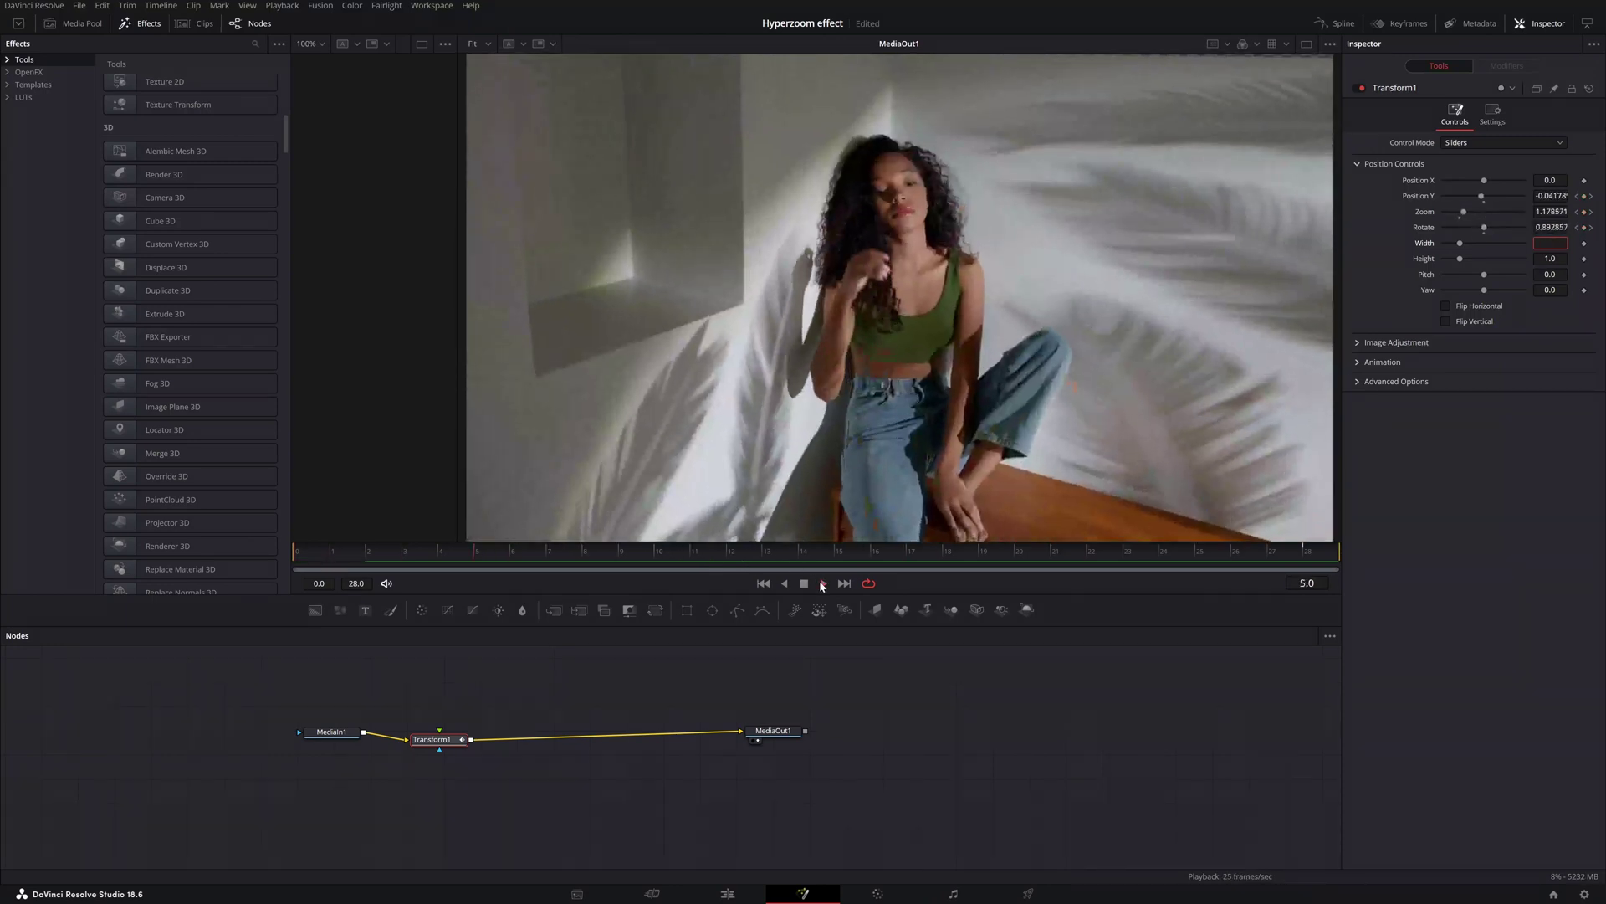
# - Move MediaOut1 further right in the node graph and reselect Transform1
pyautogui.moveTo(773, 730); pyautogui.dragTo(830, 729)
pyautogui.press('space')
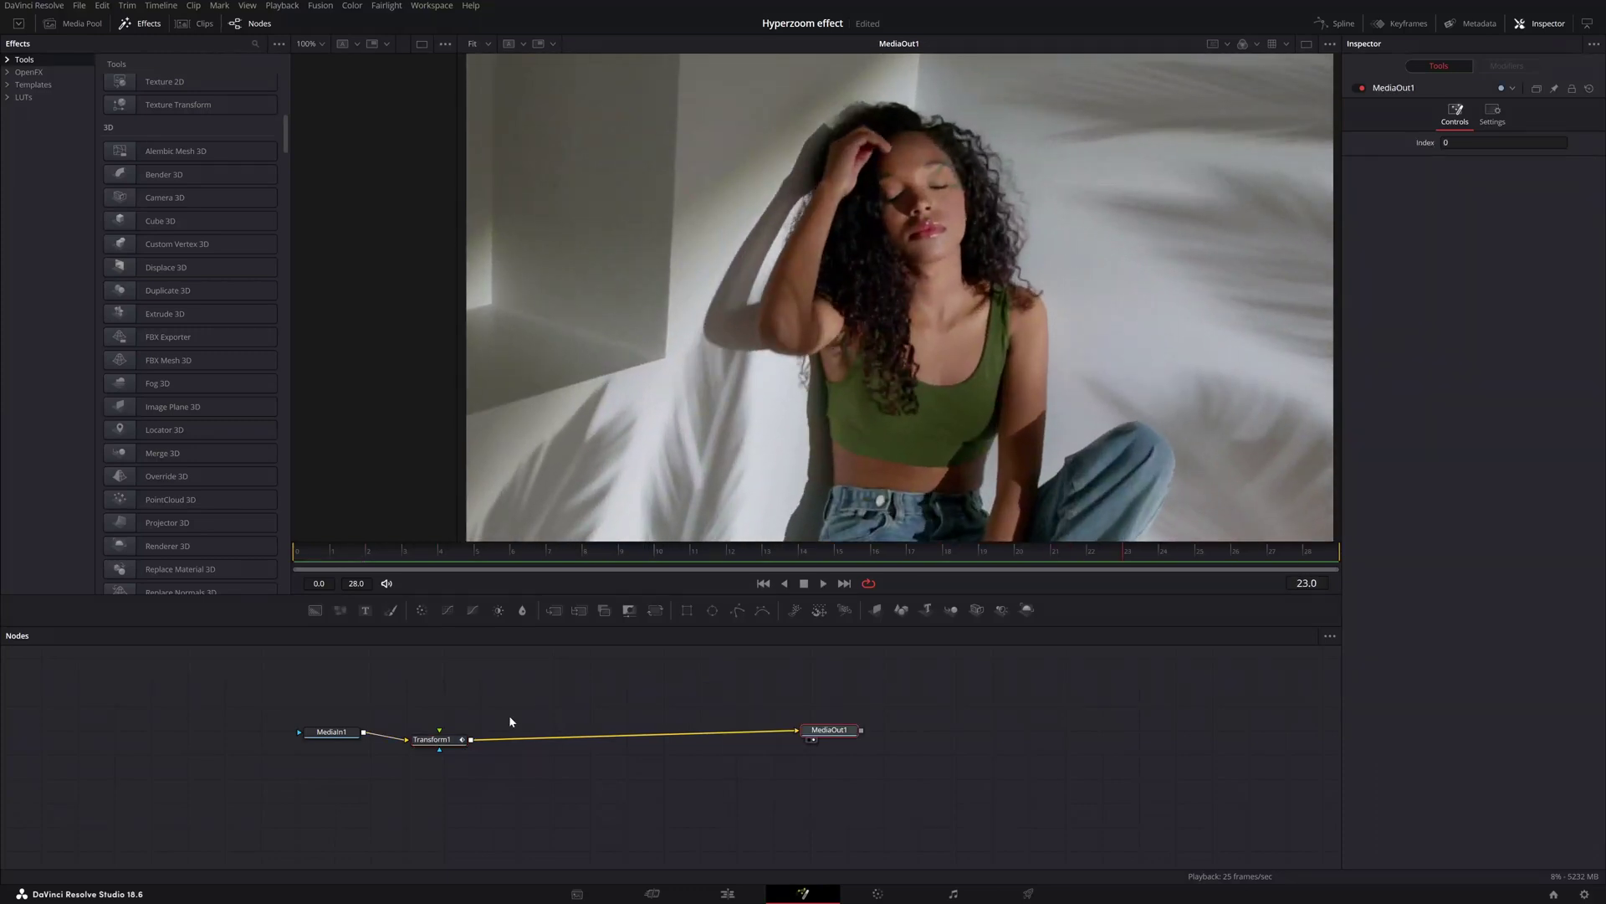
pyautogui.moveTo(429, 743); pyautogui.dragTo(430, 734)
pyautogui.click(430, 734)
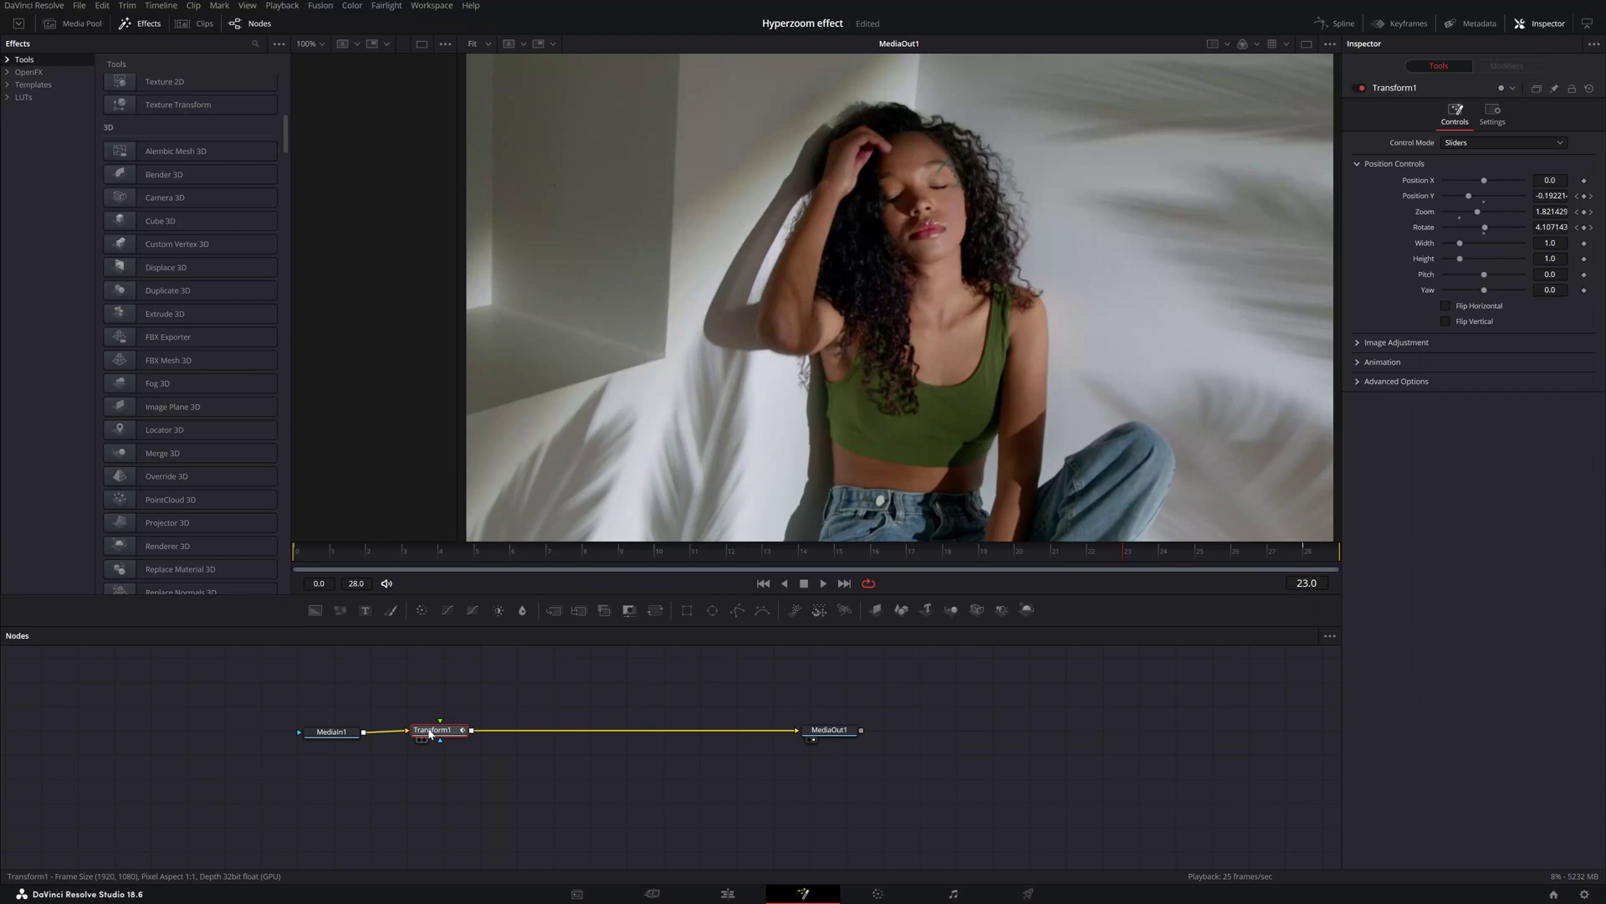
# - Add a Zoom Blur node between Transform1 and MediaOut1, then return to frame 0
pyautogui.hotkey('shift', 'space')
pyautogui.write('Zoom Blur')
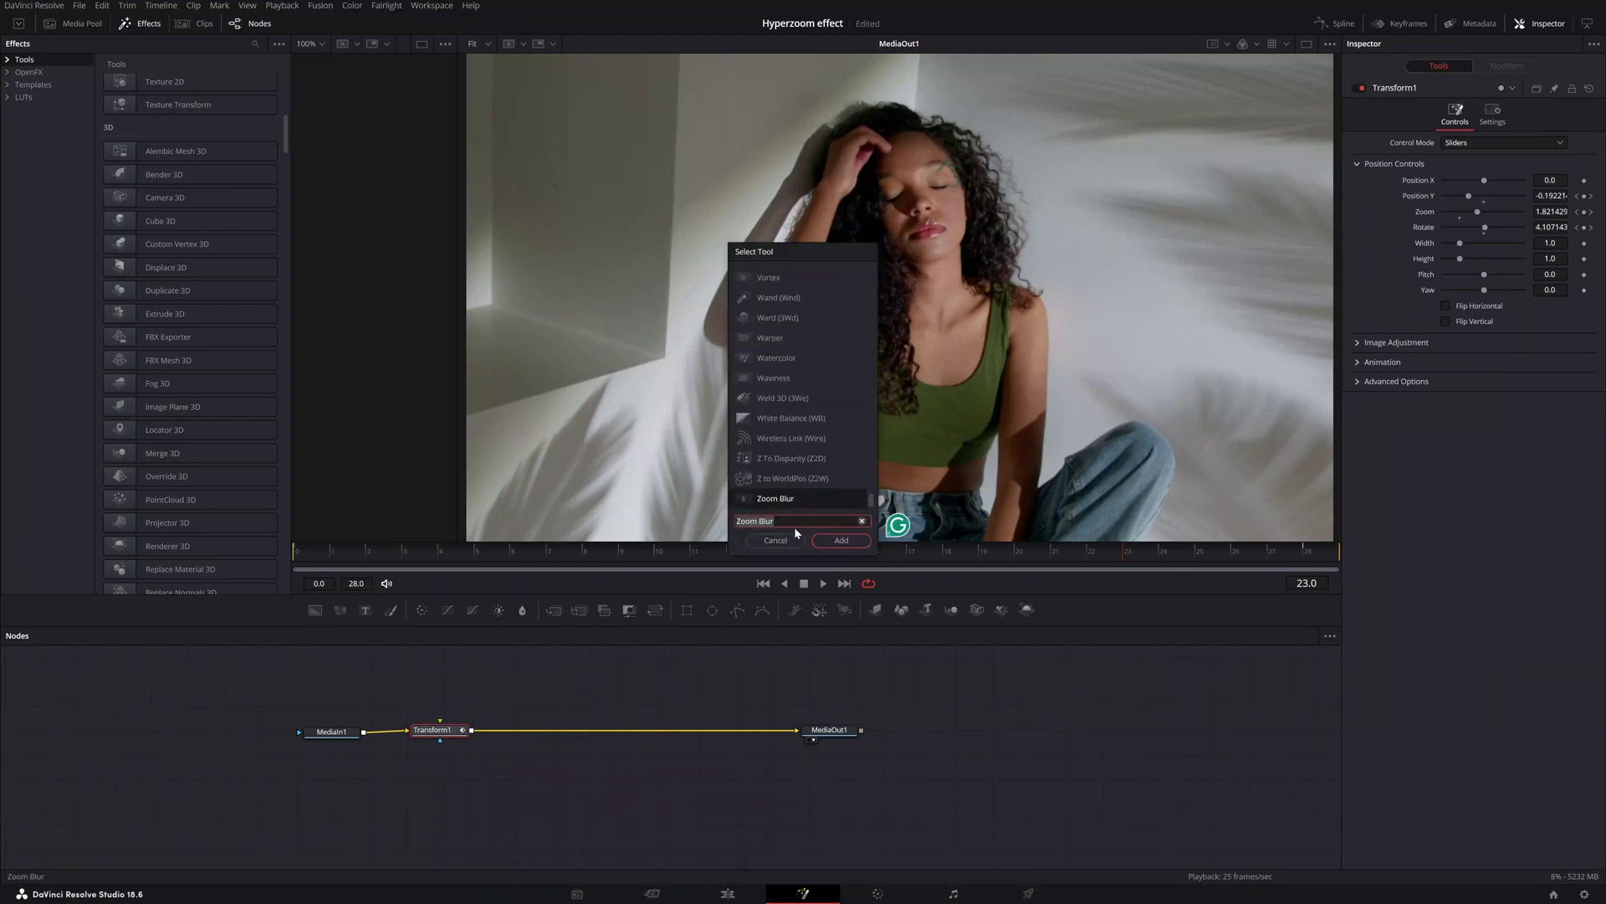
pyautogui.click(842, 539)
pyautogui.moveTo(516, 736); pyautogui.dragTo(600, 736)
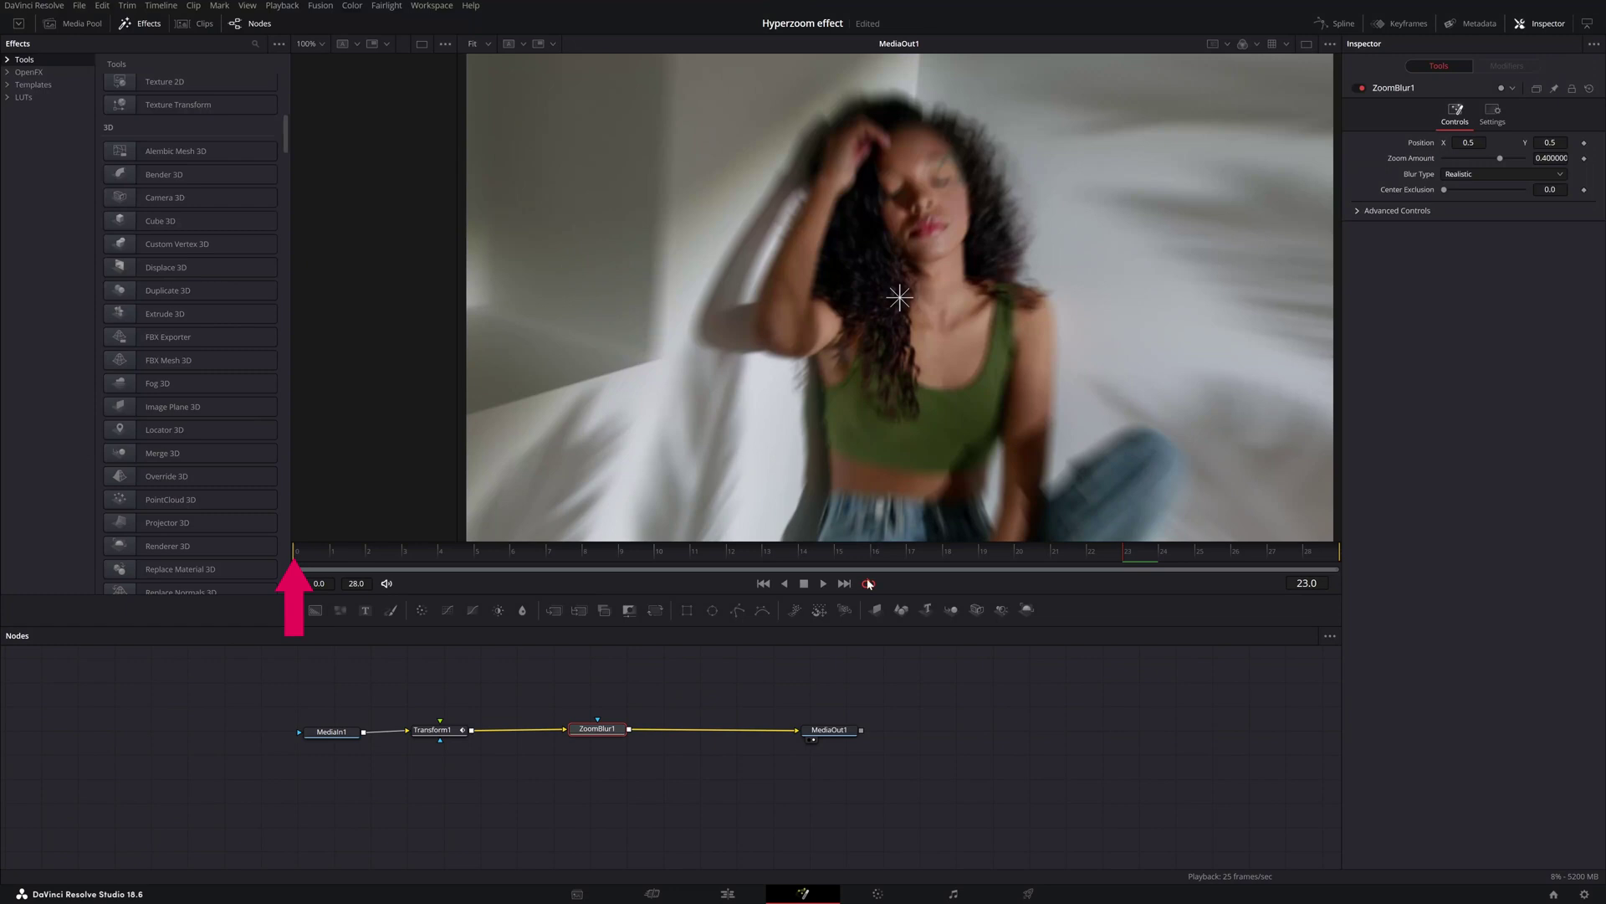
pyautogui.moveTo(886, 560); pyautogui.dragTo(288, 559)
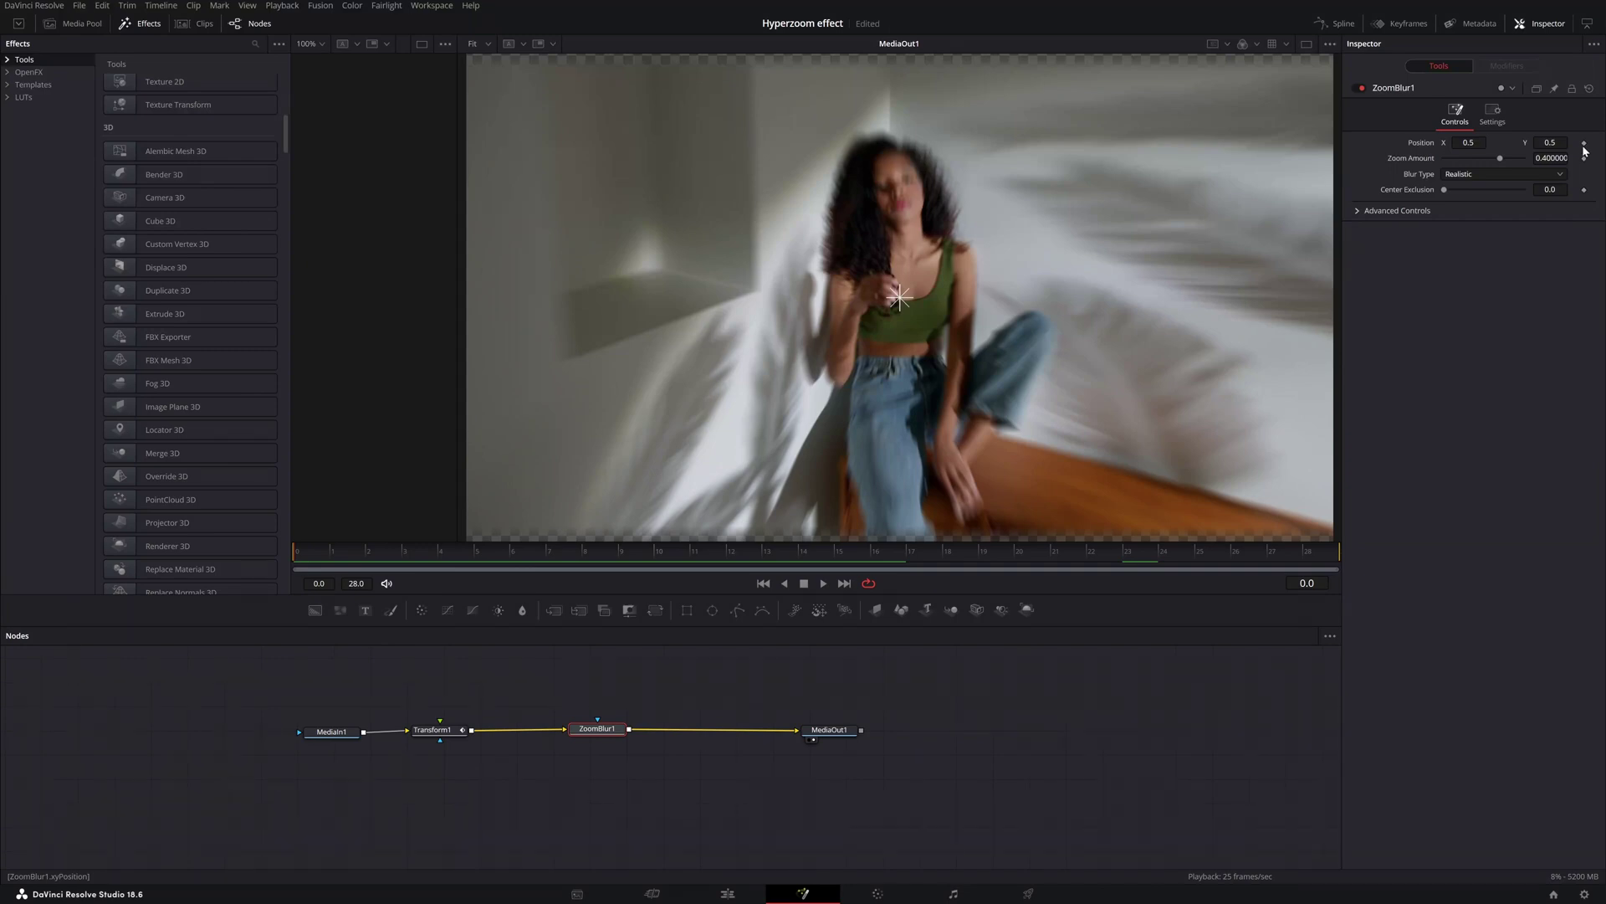
# - Keyframe ZoomBlur1's Zoom Amount at 0 on the first frame
pyautogui.moveTo(1500, 158)
pyautogui.mouseDown()
pyautogui.moveTo(1482, 159)
pyautogui.moveTo(1499, 158)
pyautogui.mouseUp()
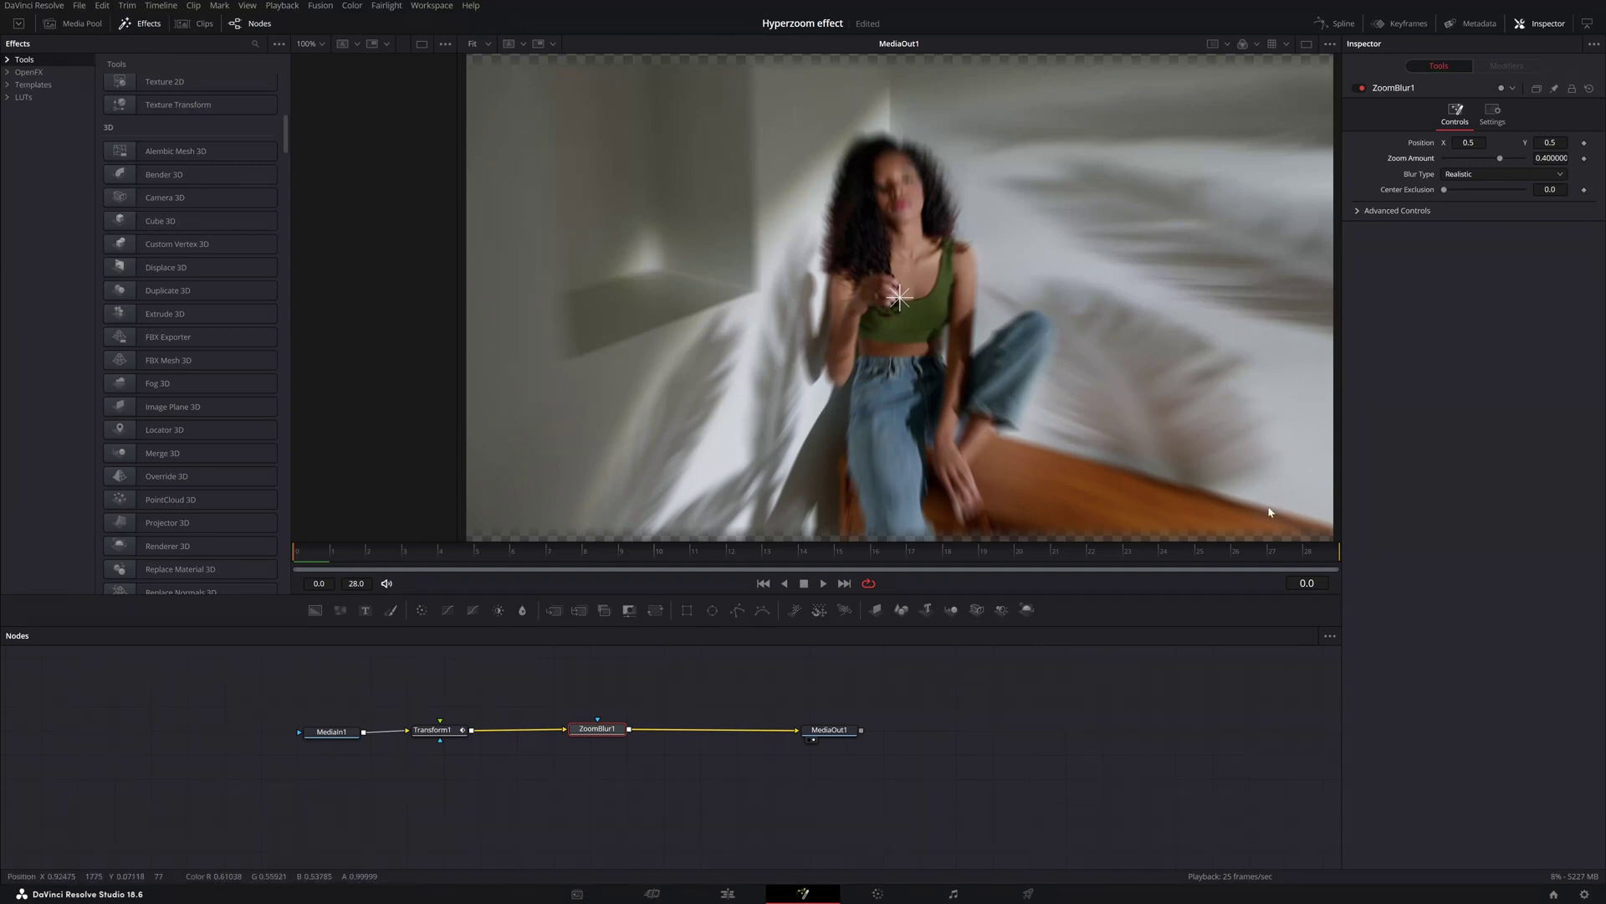
pyautogui.click(1583, 159)
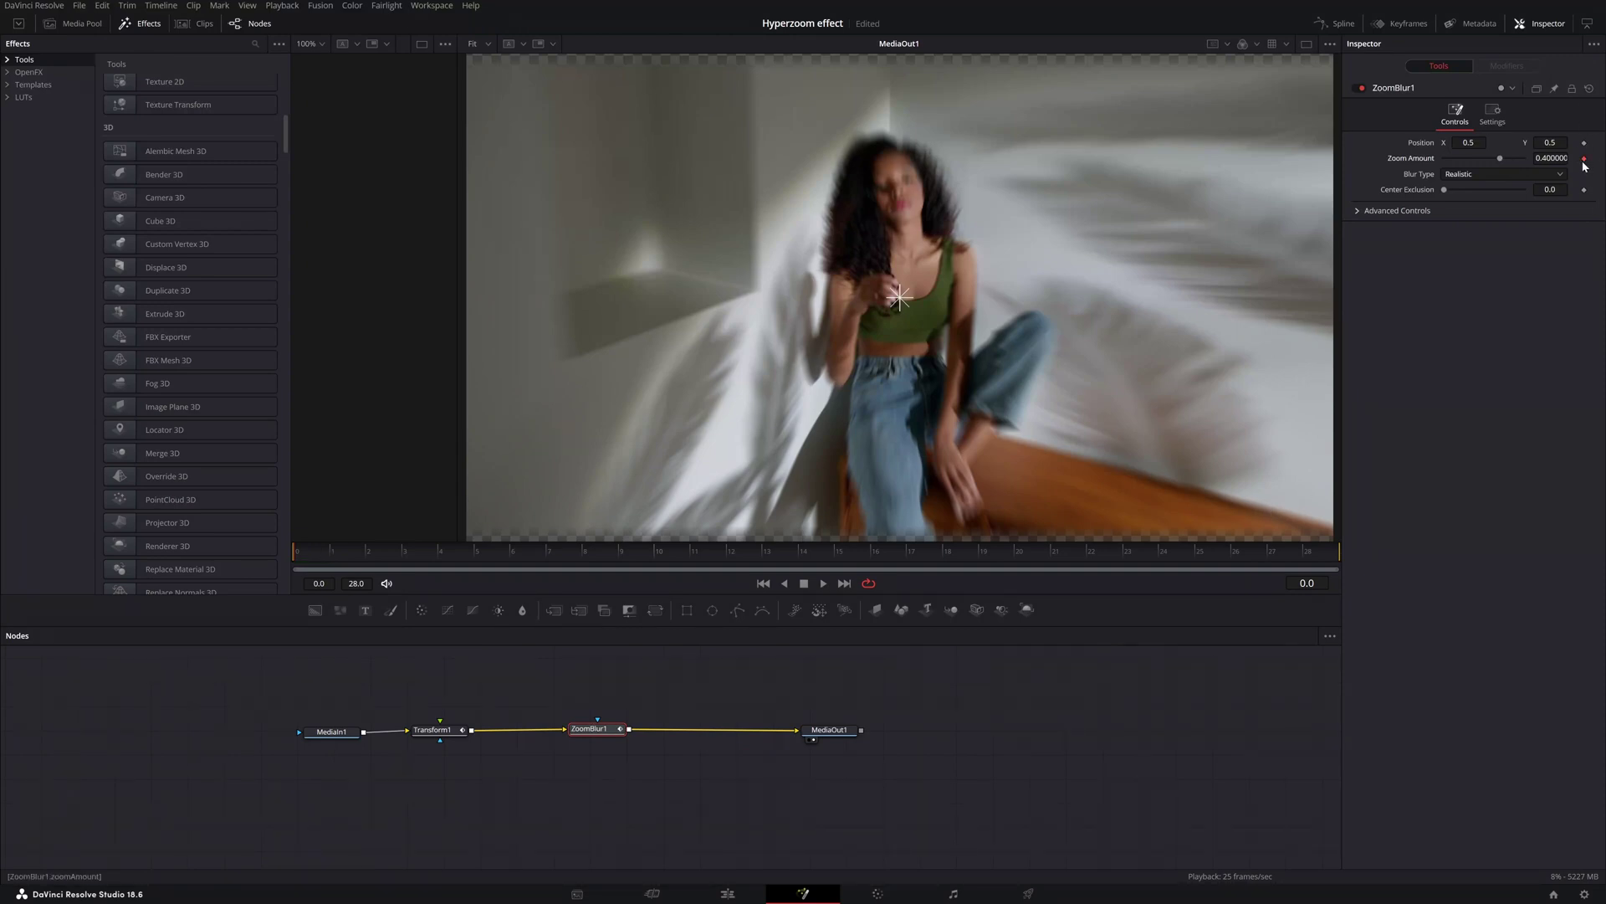
pyautogui.moveTo(1500, 160); pyautogui.dragTo(1484, 157)
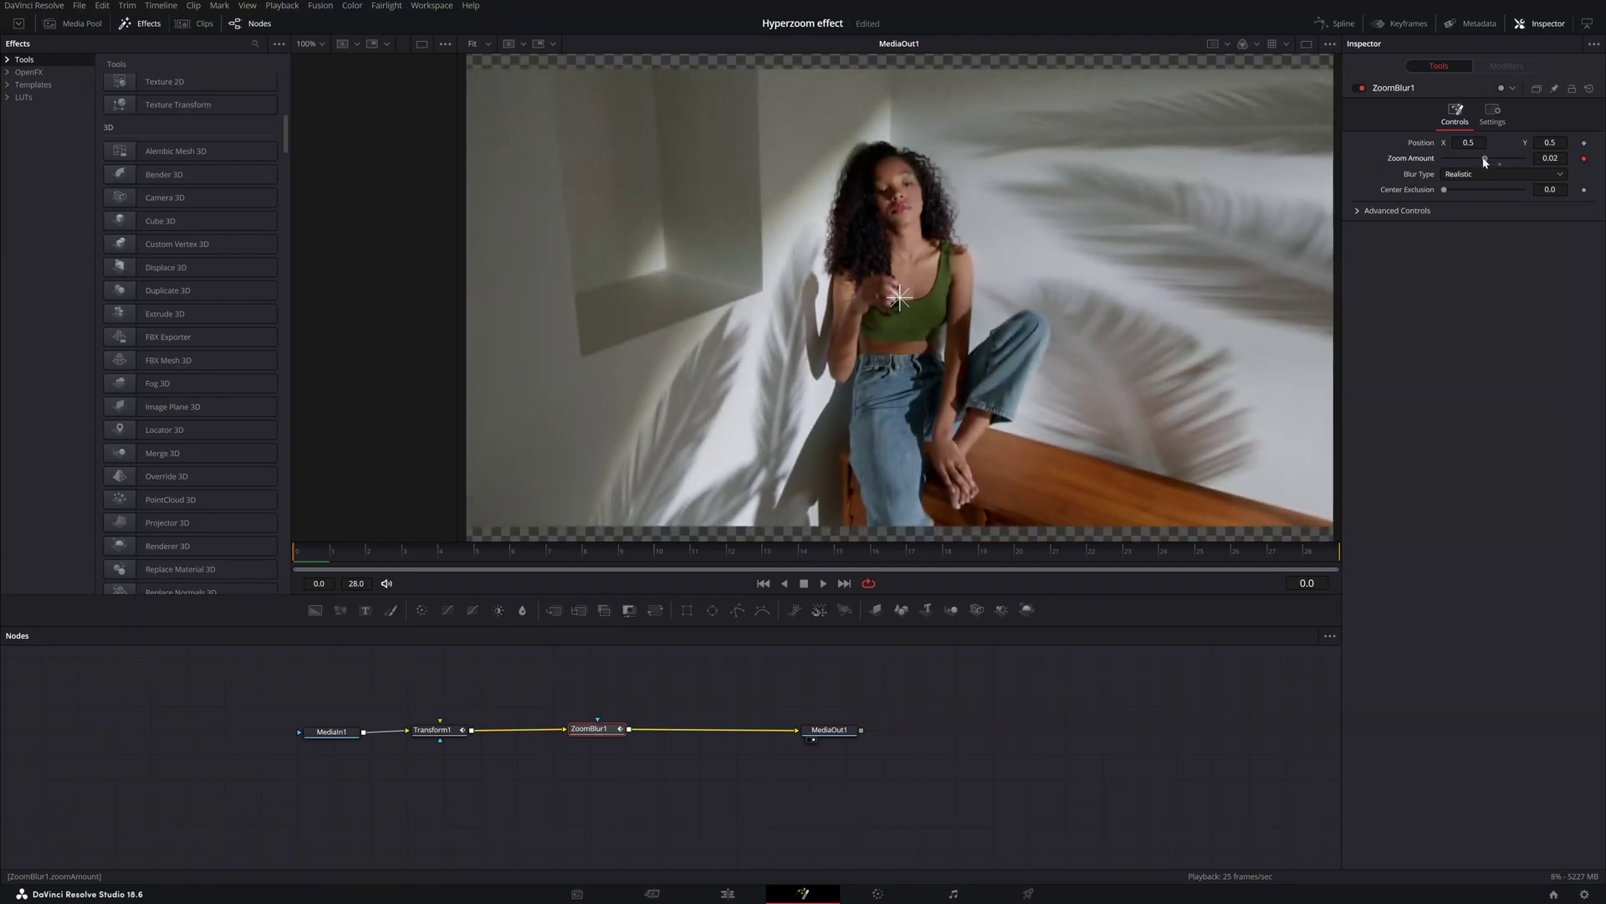
pyautogui.press('Tab')
# - Raise Zoom Amount to 0.6 at frame 28, nudge the blur centre up-right, save and preview
pyautogui.moveTo(460, 552)
pyautogui.mouseDown()
pyautogui.moveTo(1040, 552)
pyautogui.moveTo(1250, 576)
pyautogui.mouseUp()
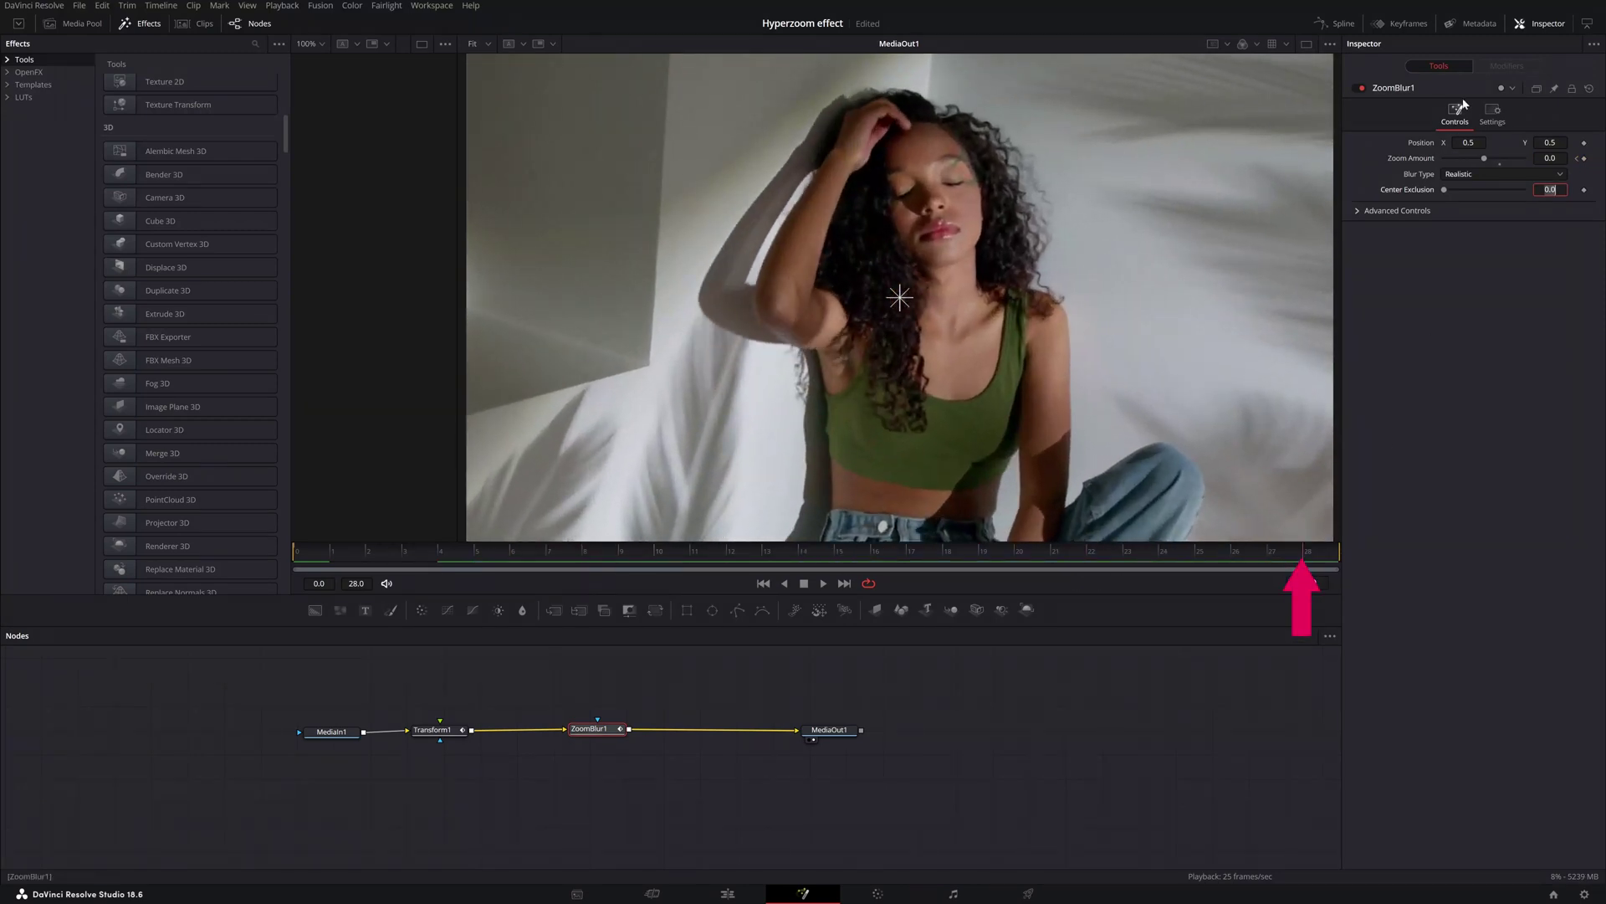
pyautogui.moveTo(1484, 157); pyautogui.dragTo(1509, 158)
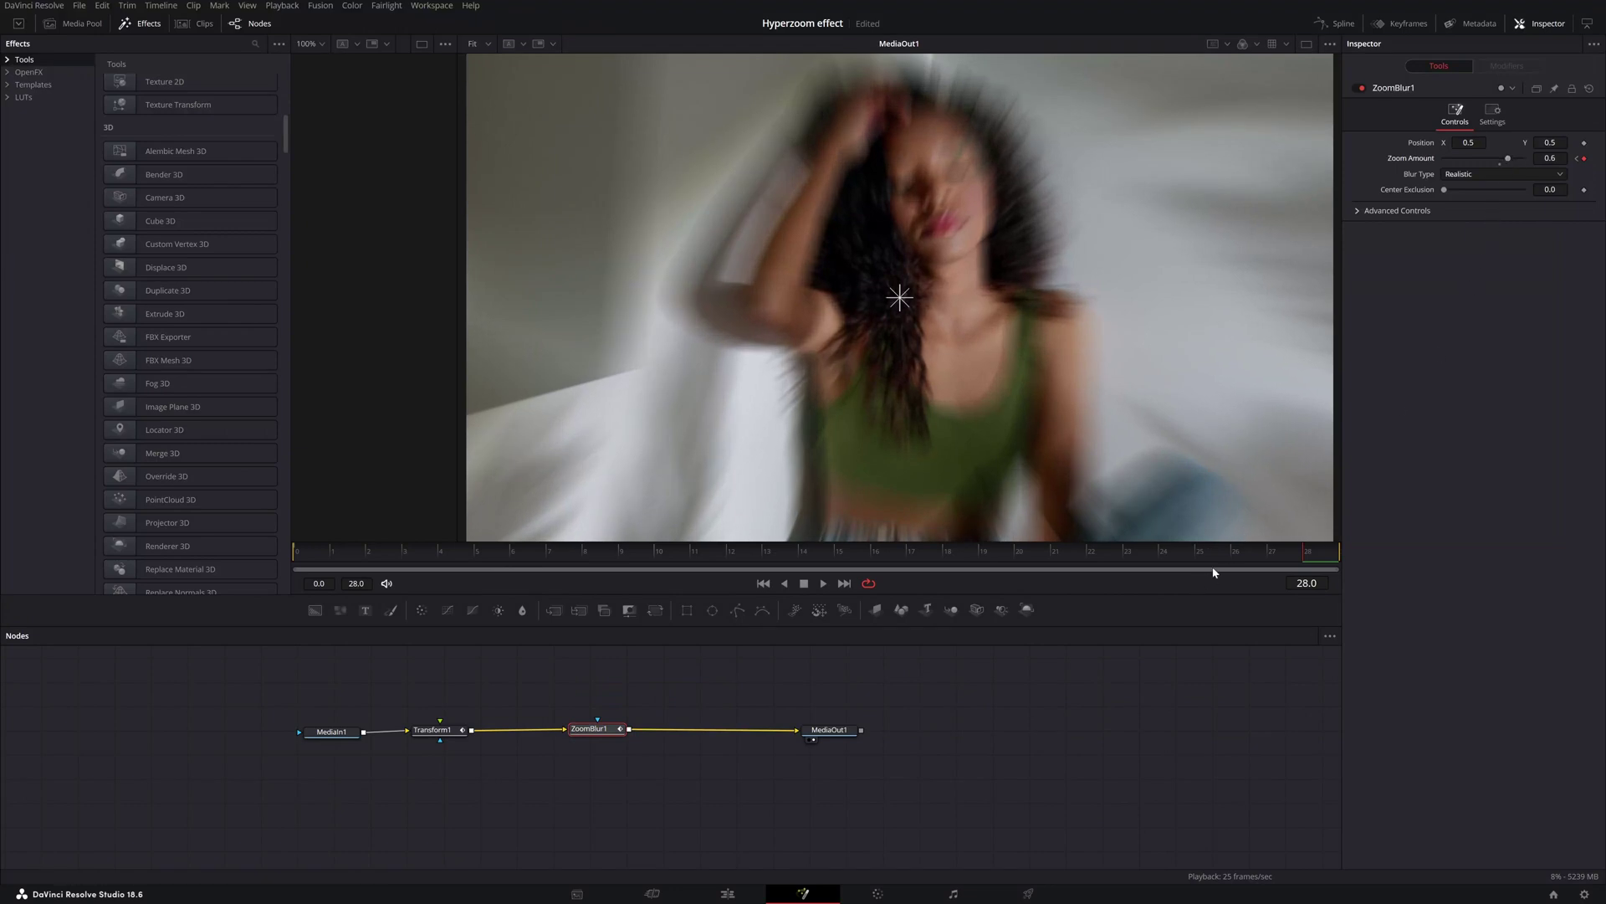
pyautogui.moveTo(899, 297); pyautogui.dragTo(918, 274)
pyautogui.click(1550, 158)
pyautogui.click(283, 558)
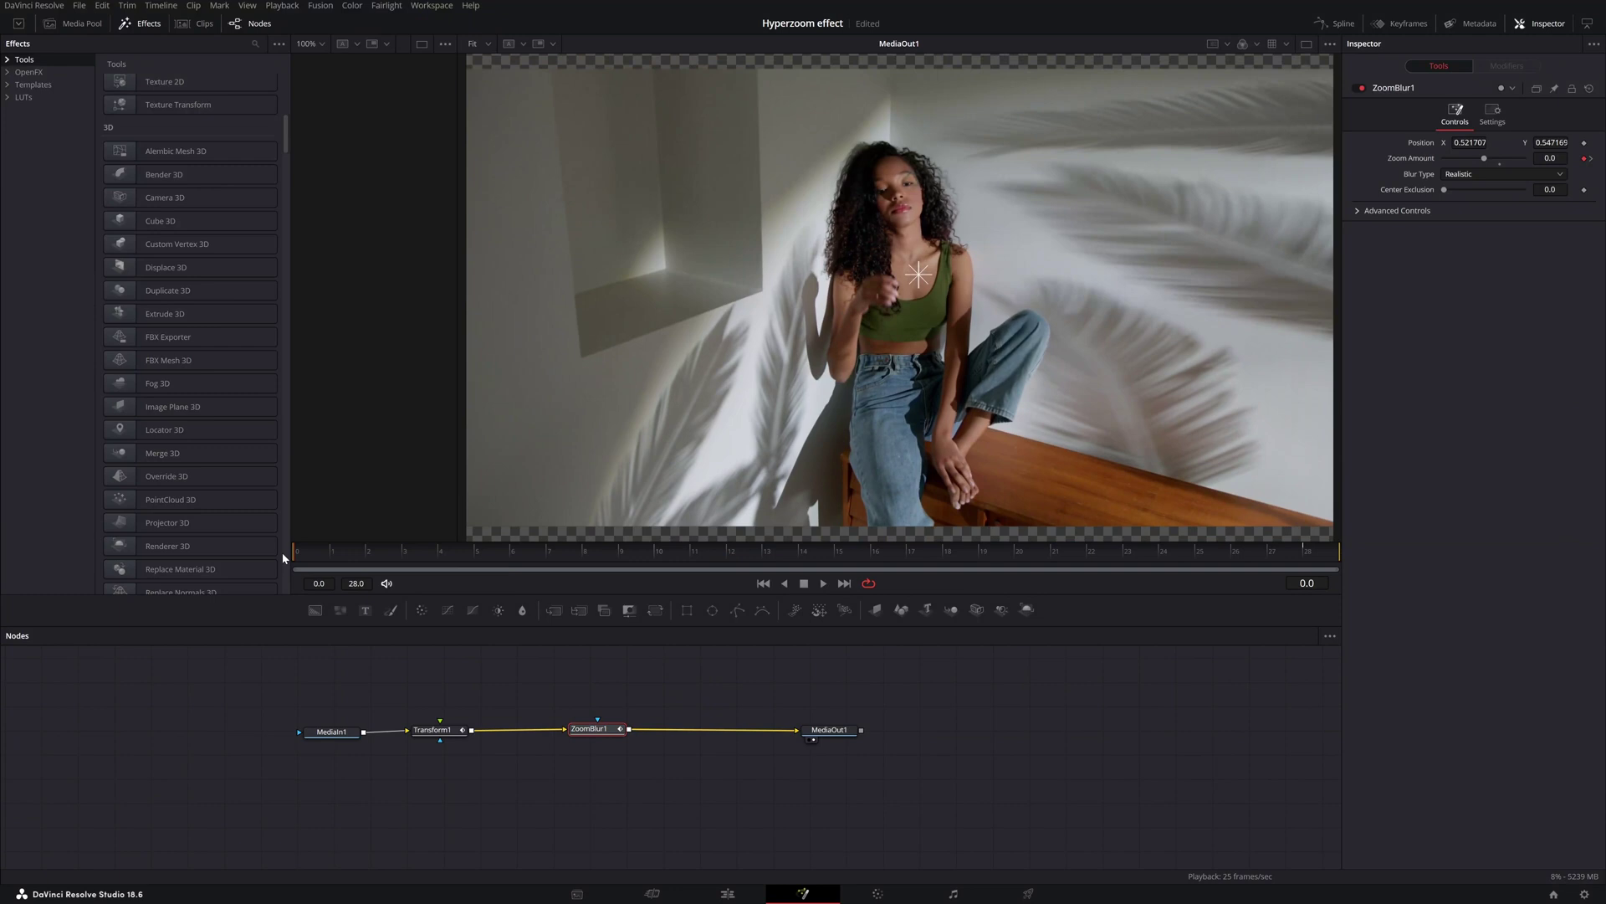
pyautogui.hotkey('ctrl', 's')
pyautogui.press('space')
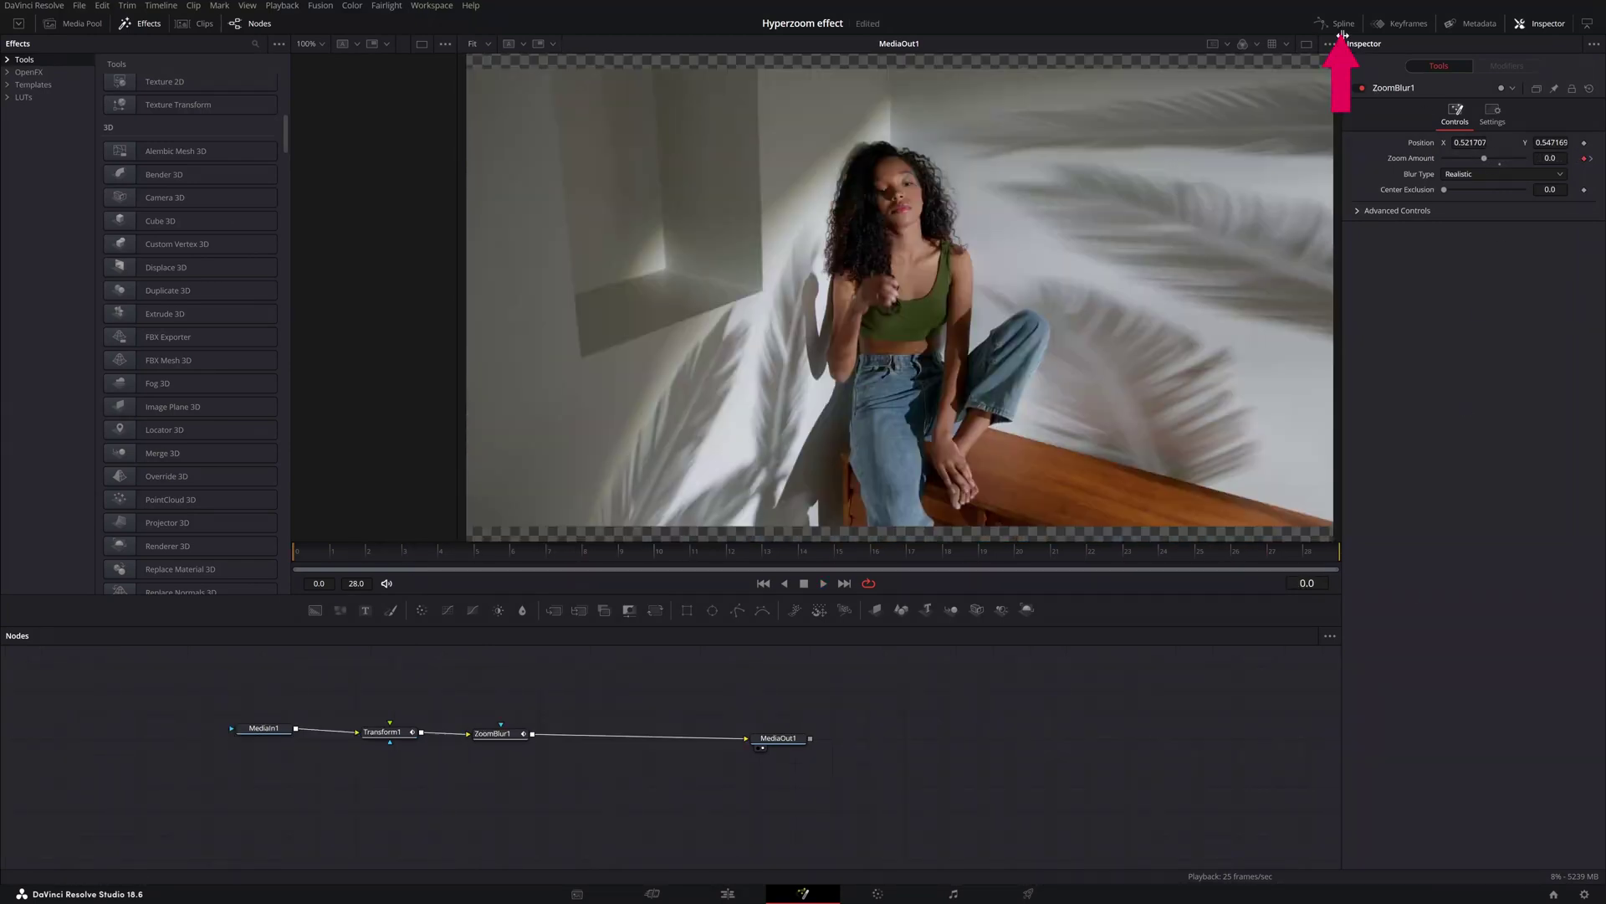
# - Show Transform1's Zoom curve in an enlarged Spline panel and smooth its first keyframe
pyautogui.click(1339, 25)
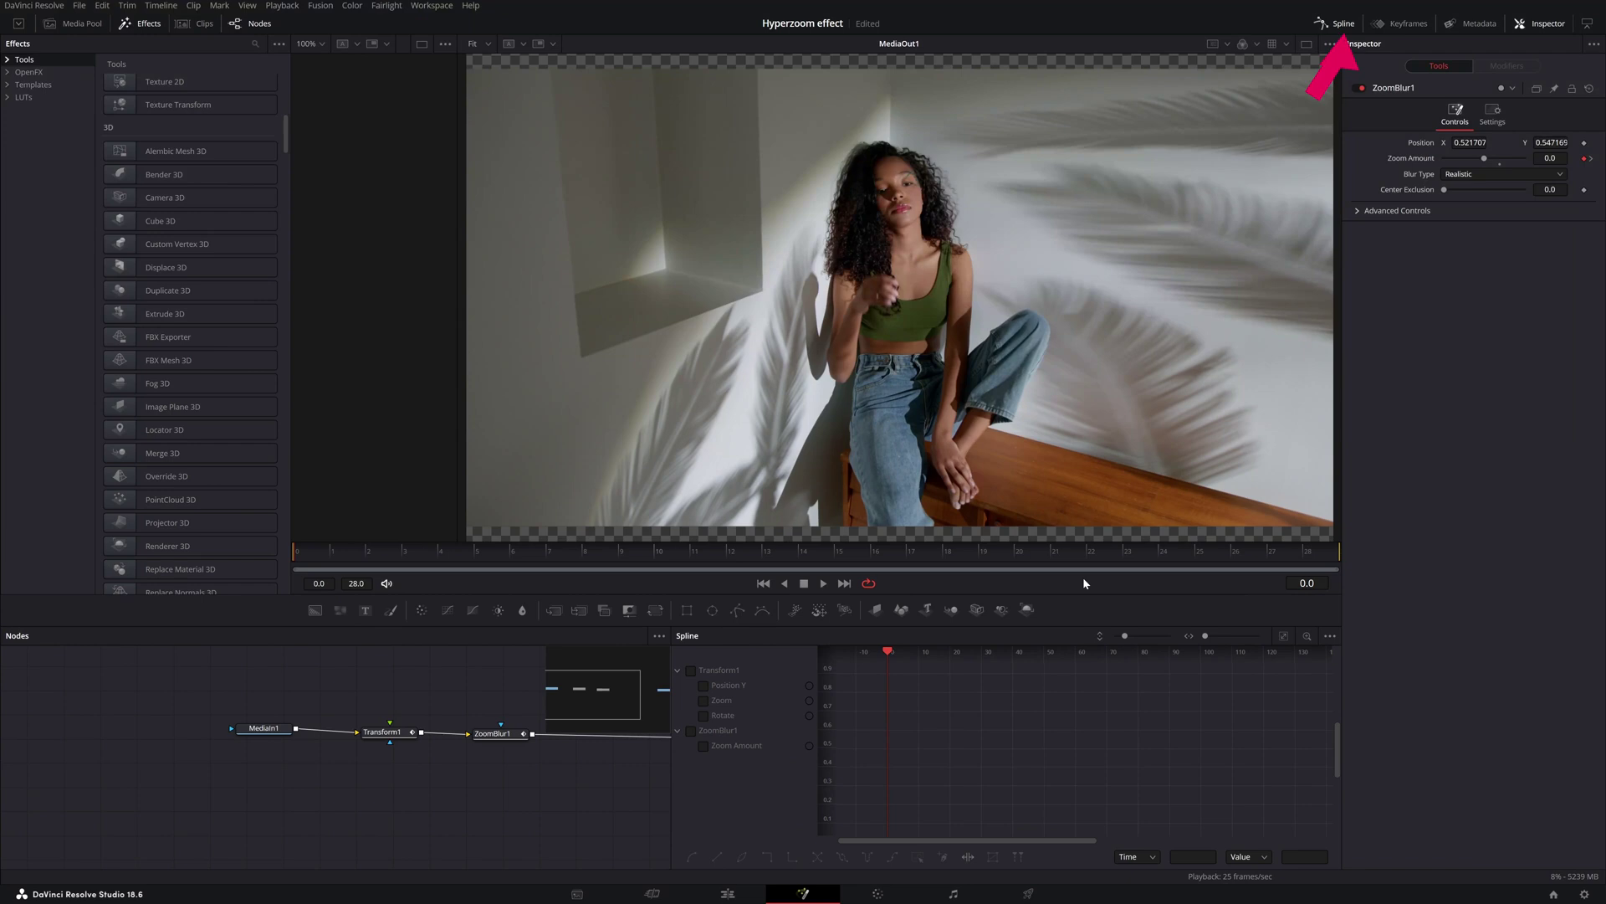
pyautogui.moveTo(1083, 593); pyautogui.dragTo(1083, 528)
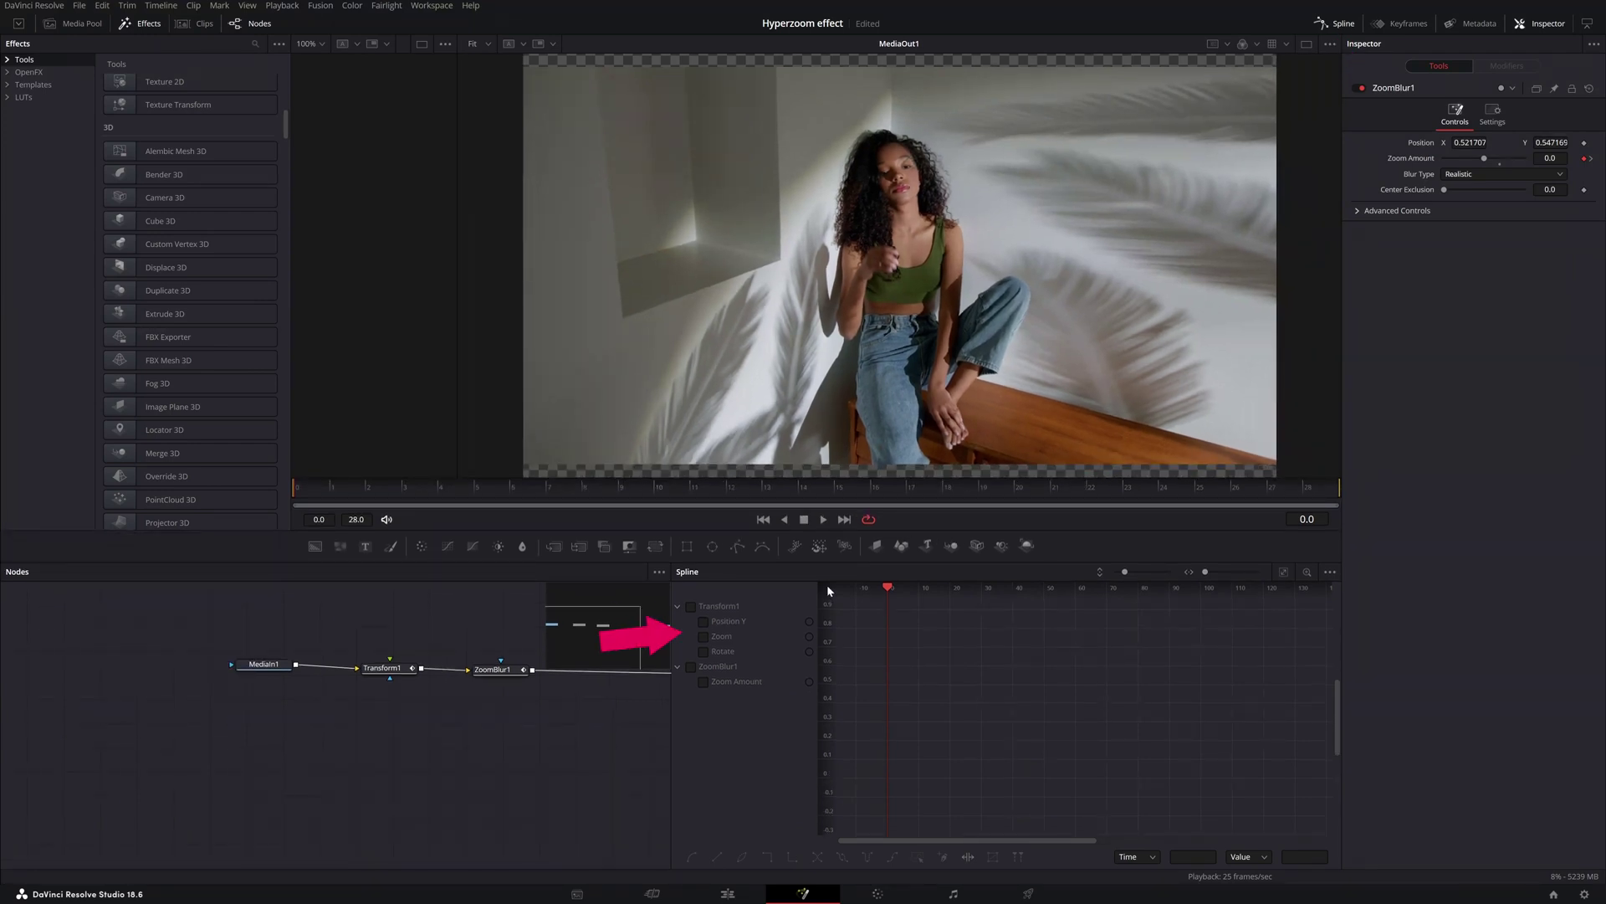
pyautogui.click(703, 636)
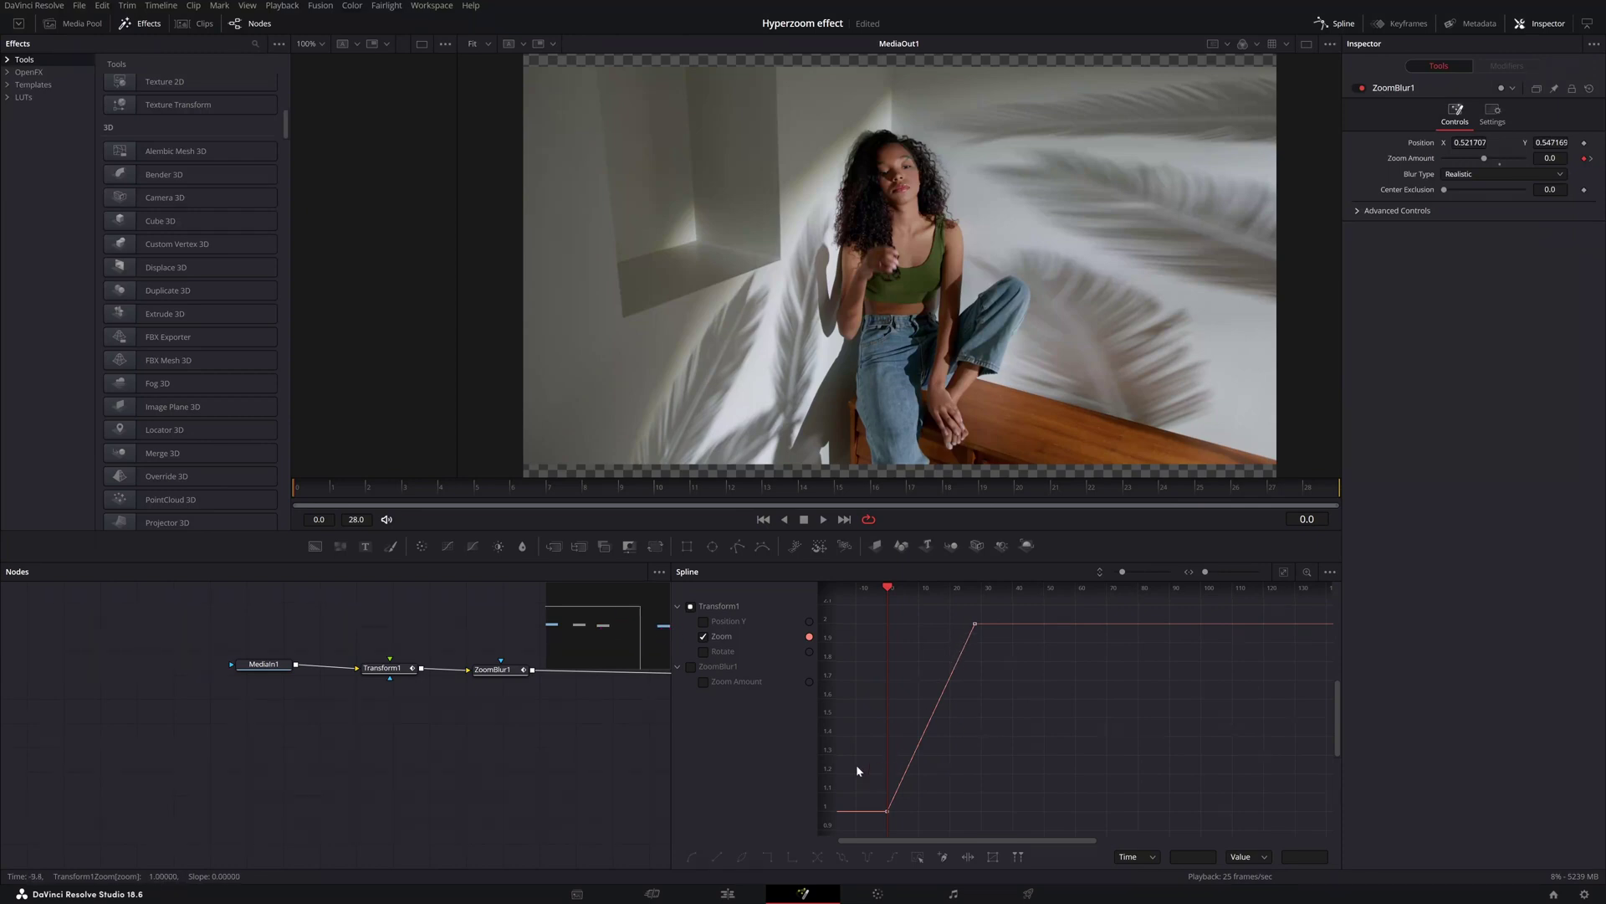
pyautogui.moveTo(856, 766); pyautogui.dragTo(934, 838)
pyautogui.hotkey('shift', 's')
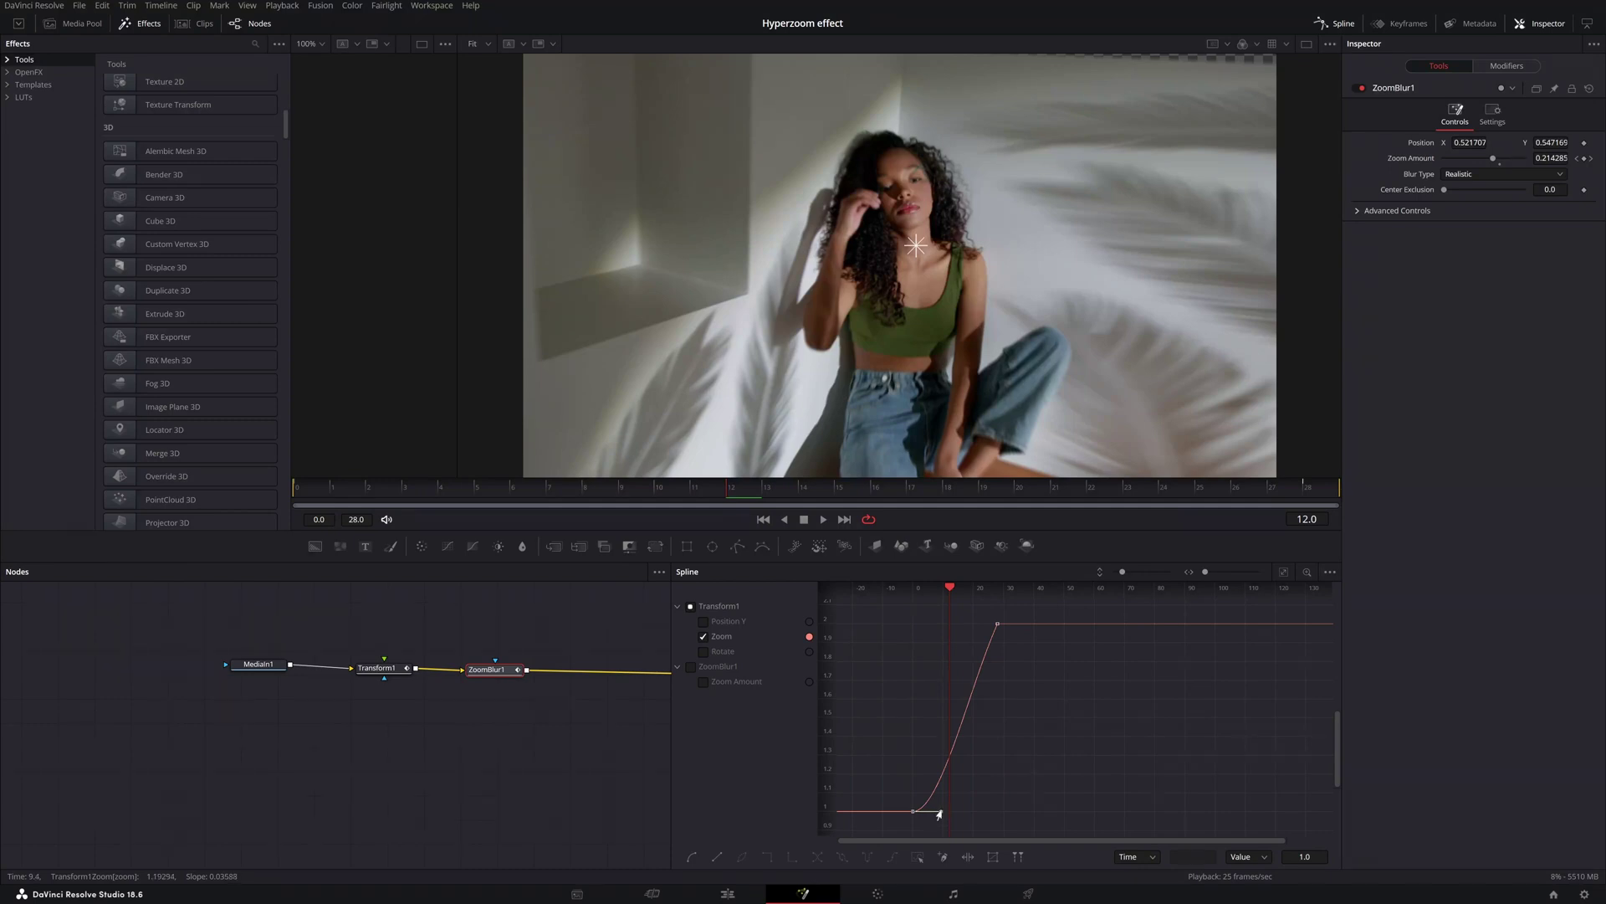
pyautogui.moveTo(939, 813); pyautogui.dragTo(946, 826)
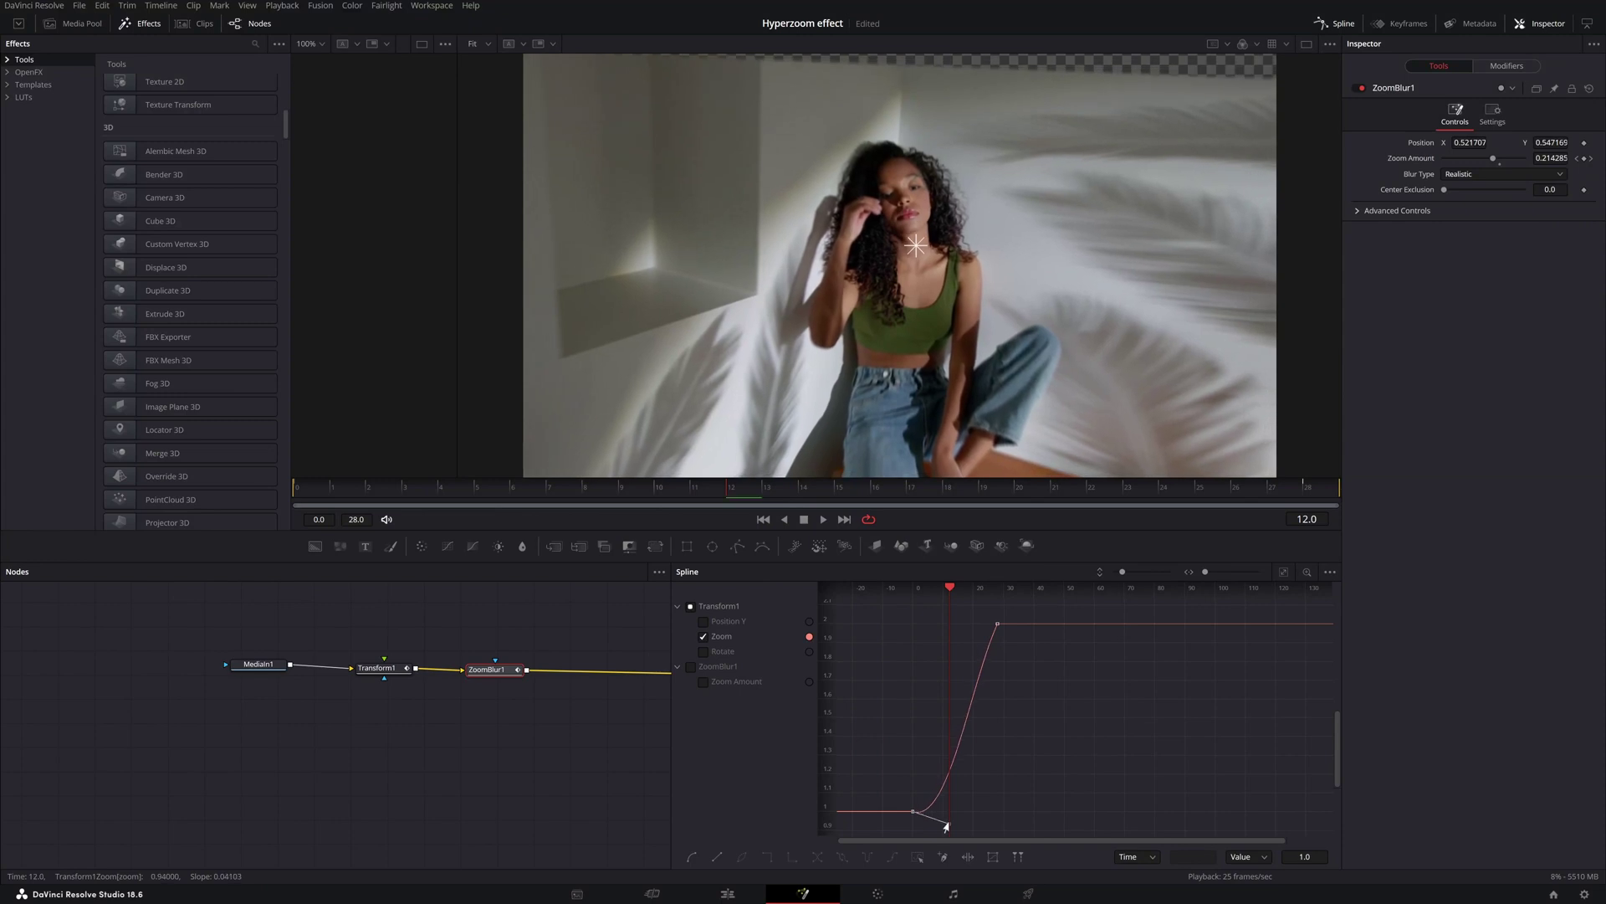
pyautogui.hotkey('ctrl', 'z')
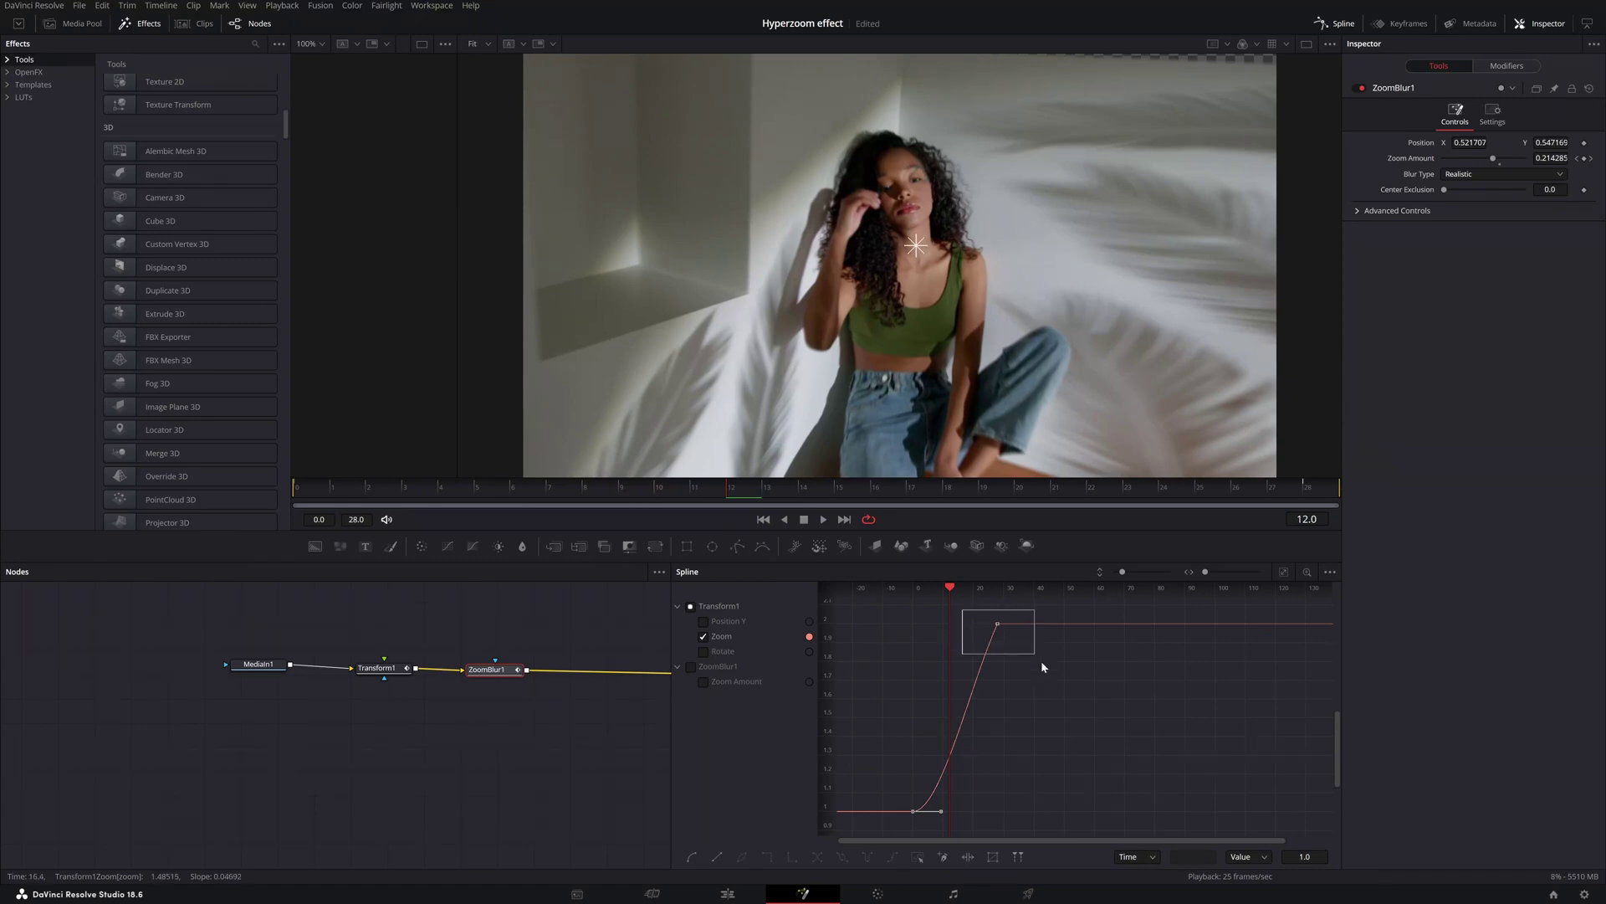
pyautogui.moveTo(1042, 667); pyautogui.dragTo(1052, 678)
# - Try smoothing ZoomBlur1's Zoom Amount keyframes, undo to keep them linear, and close the Spline panel
pyautogui.click(690, 666)
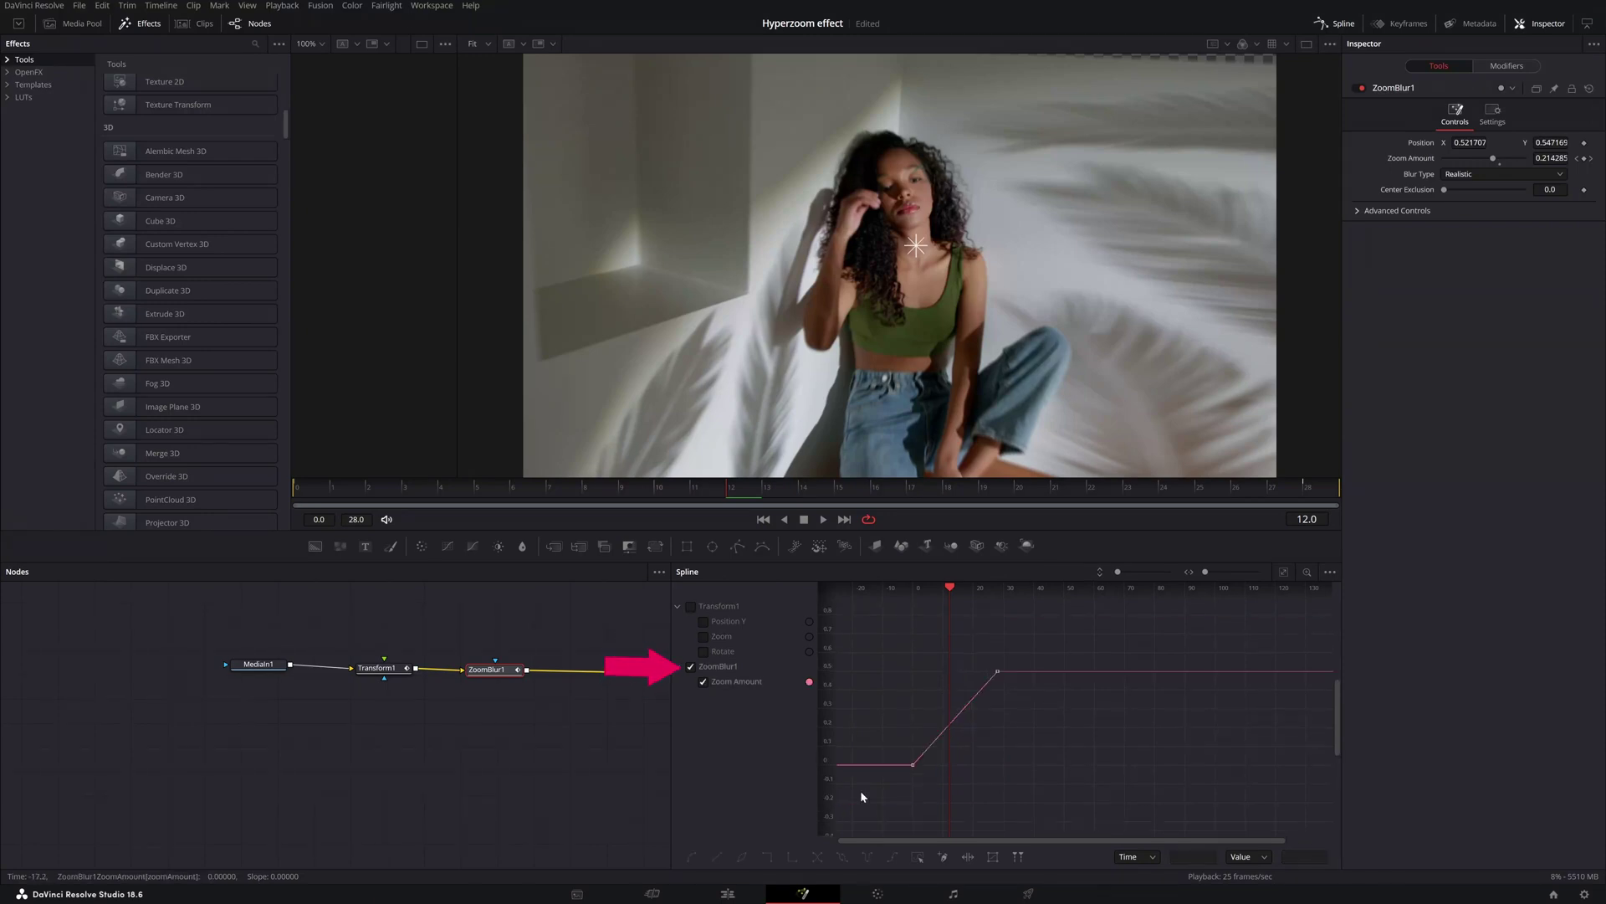
pyautogui.moveTo(494, 669); pyautogui.dragTo(491, 670)
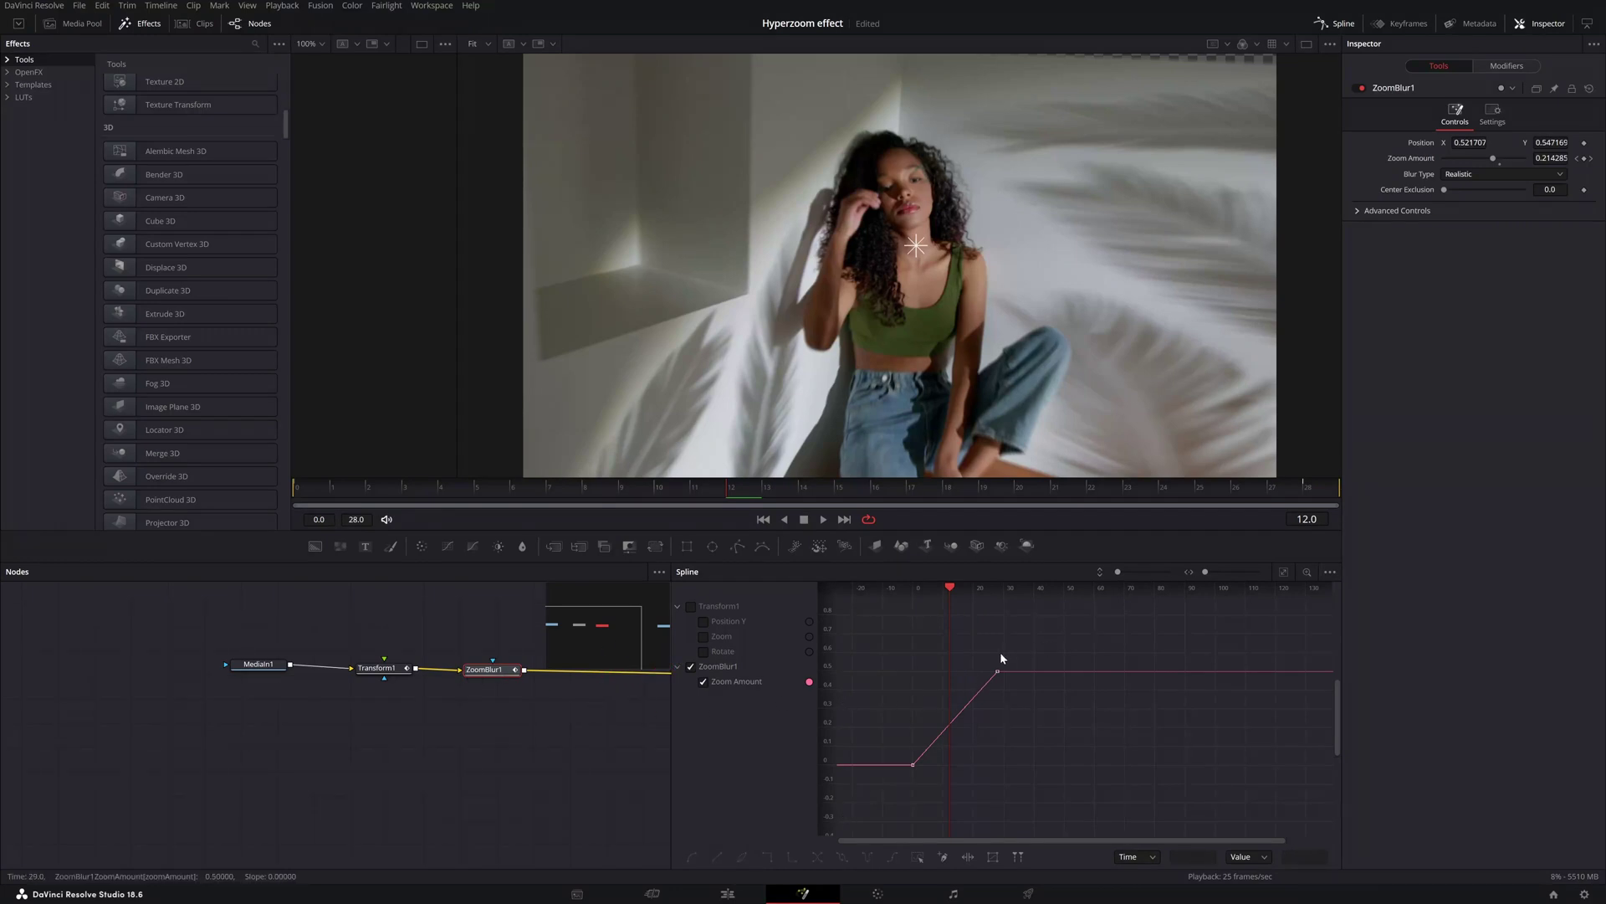
pyautogui.moveTo(866, 638); pyautogui.dragTo(1077, 838)
pyautogui.hotkey('shift', 's')
pyautogui.hotkey('ctrl', 'z')
pyautogui.click(1046, 749)
pyautogui.click(1332, 28)
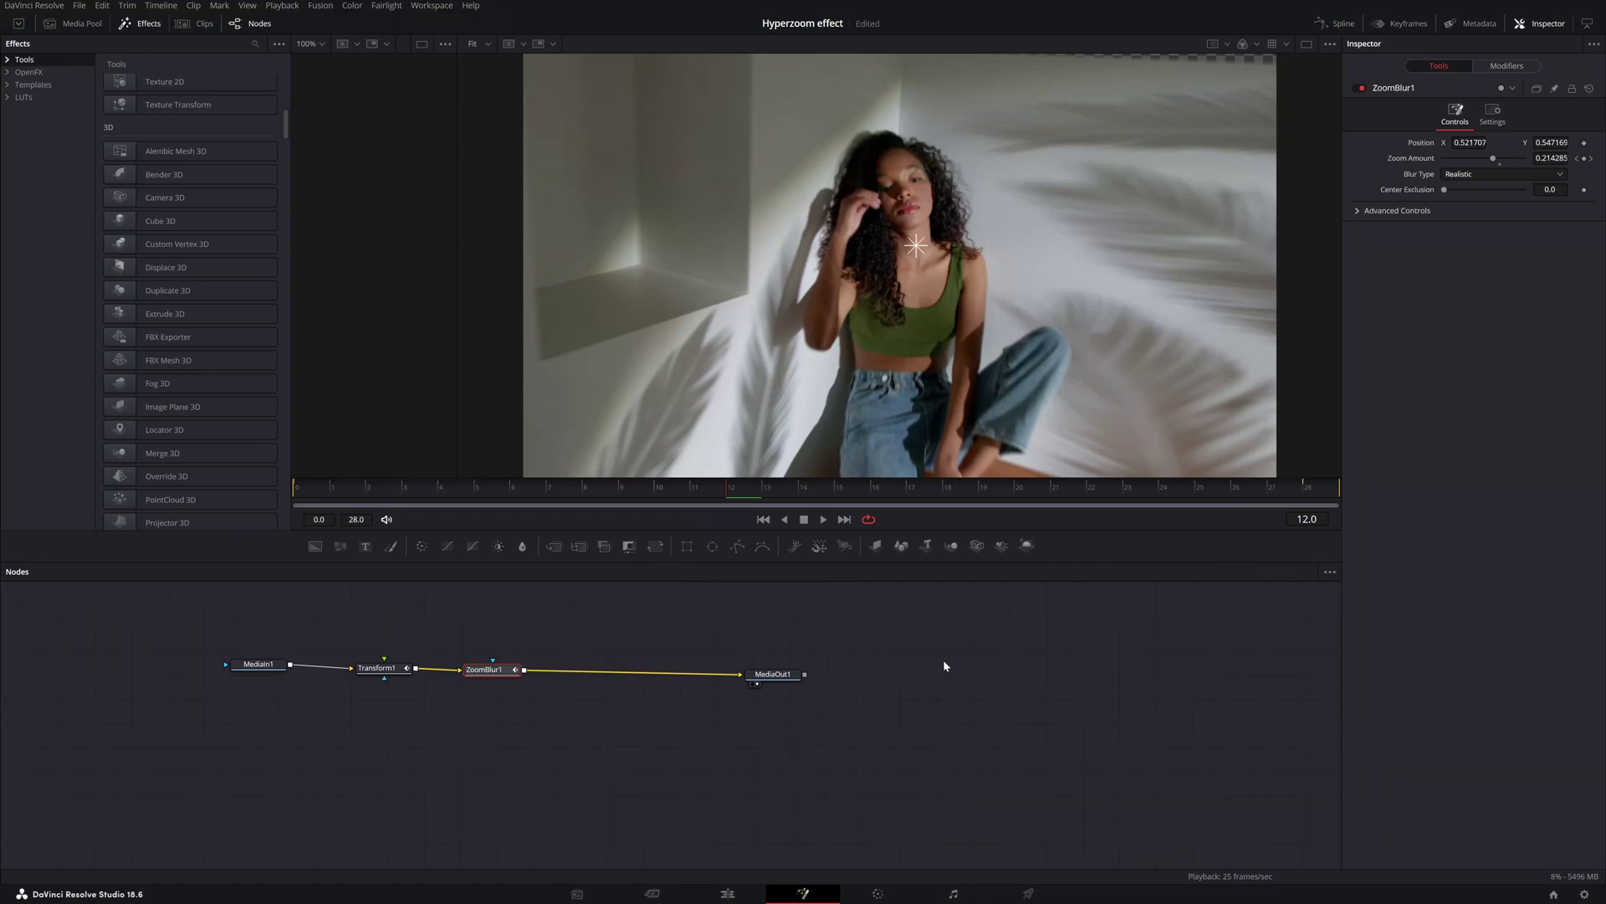
# - On the Edit page, select the V2 adjustment clip over the ballet cut and open it in Fusion
pyautogui.hotkey('shift', '4')
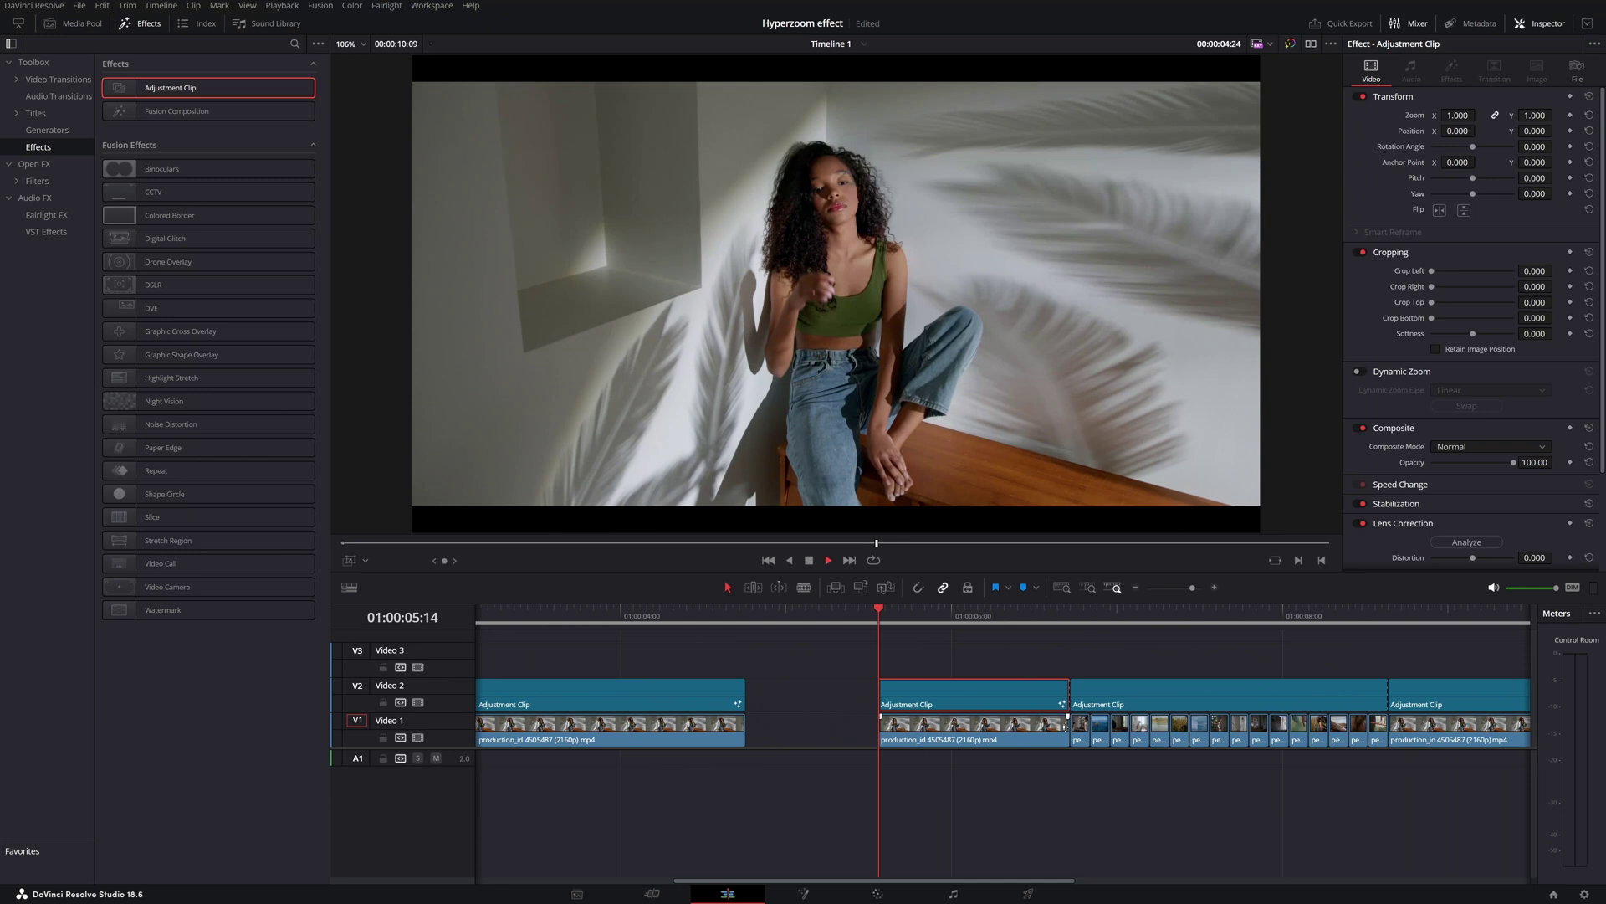
pyautogui.press('space')
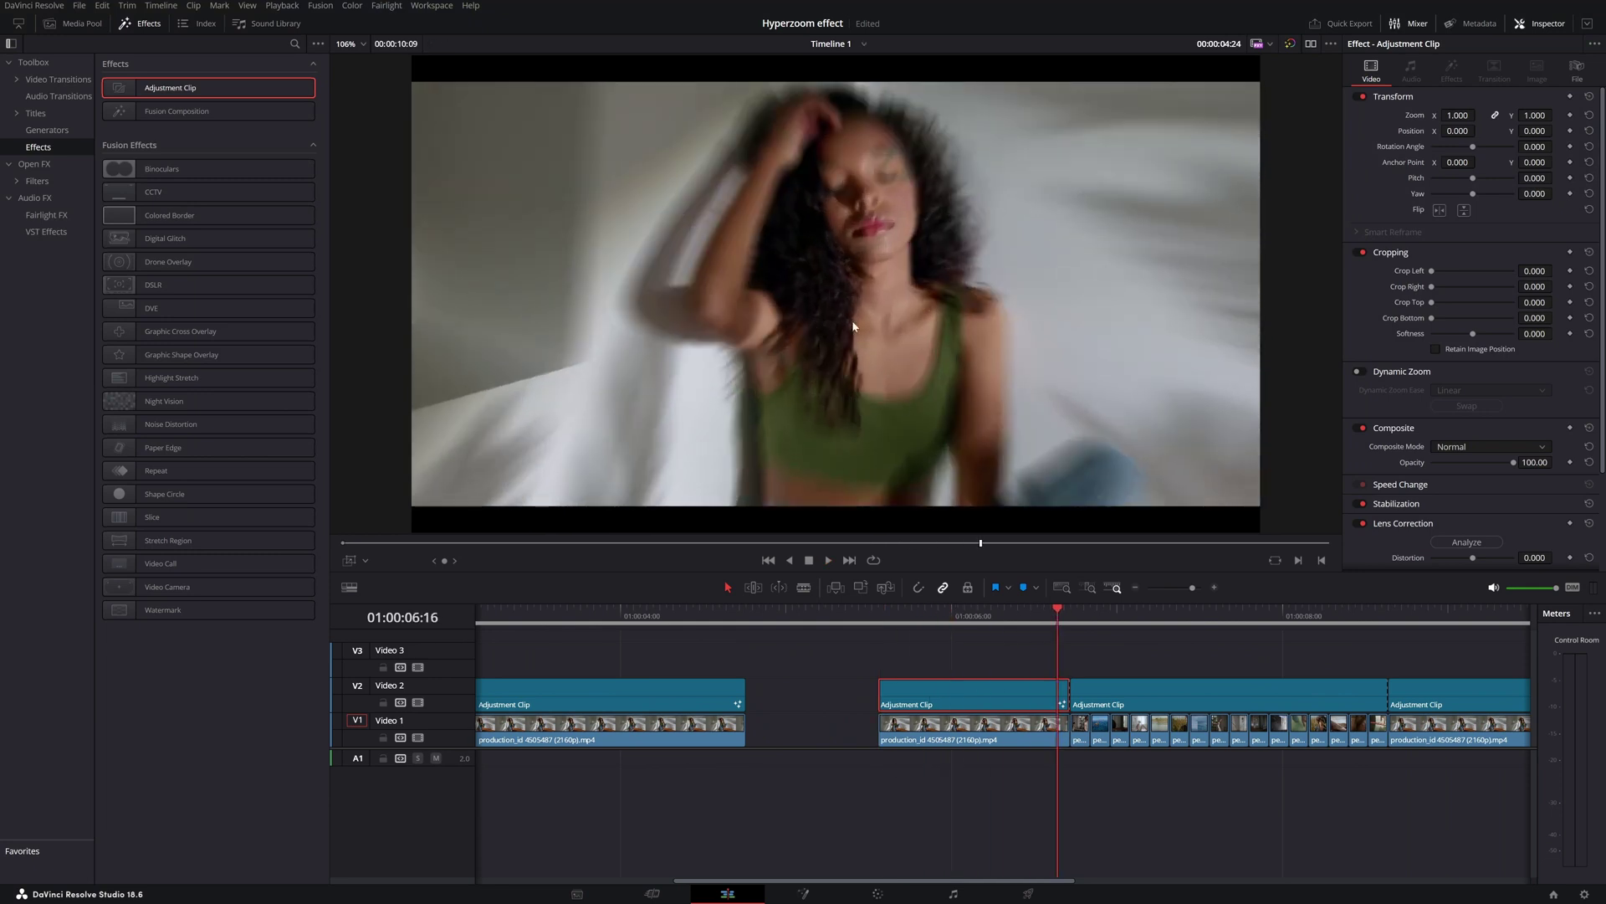
pyautogui.hscroll(3, 986, 717)
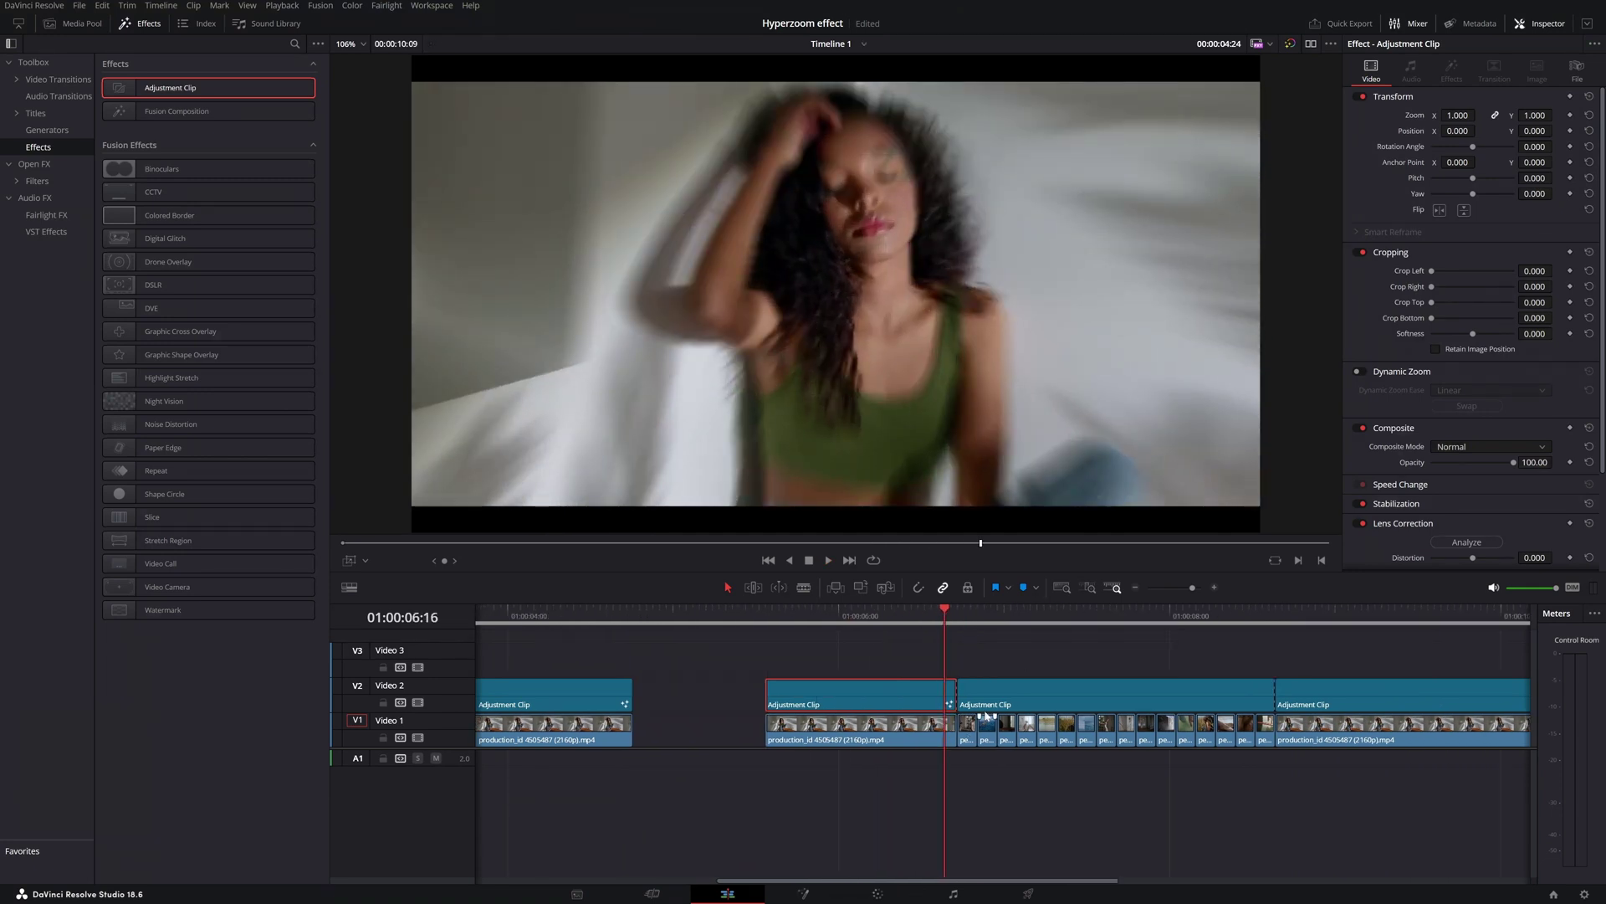
pyautogui.hscroll(2, 985, 717)
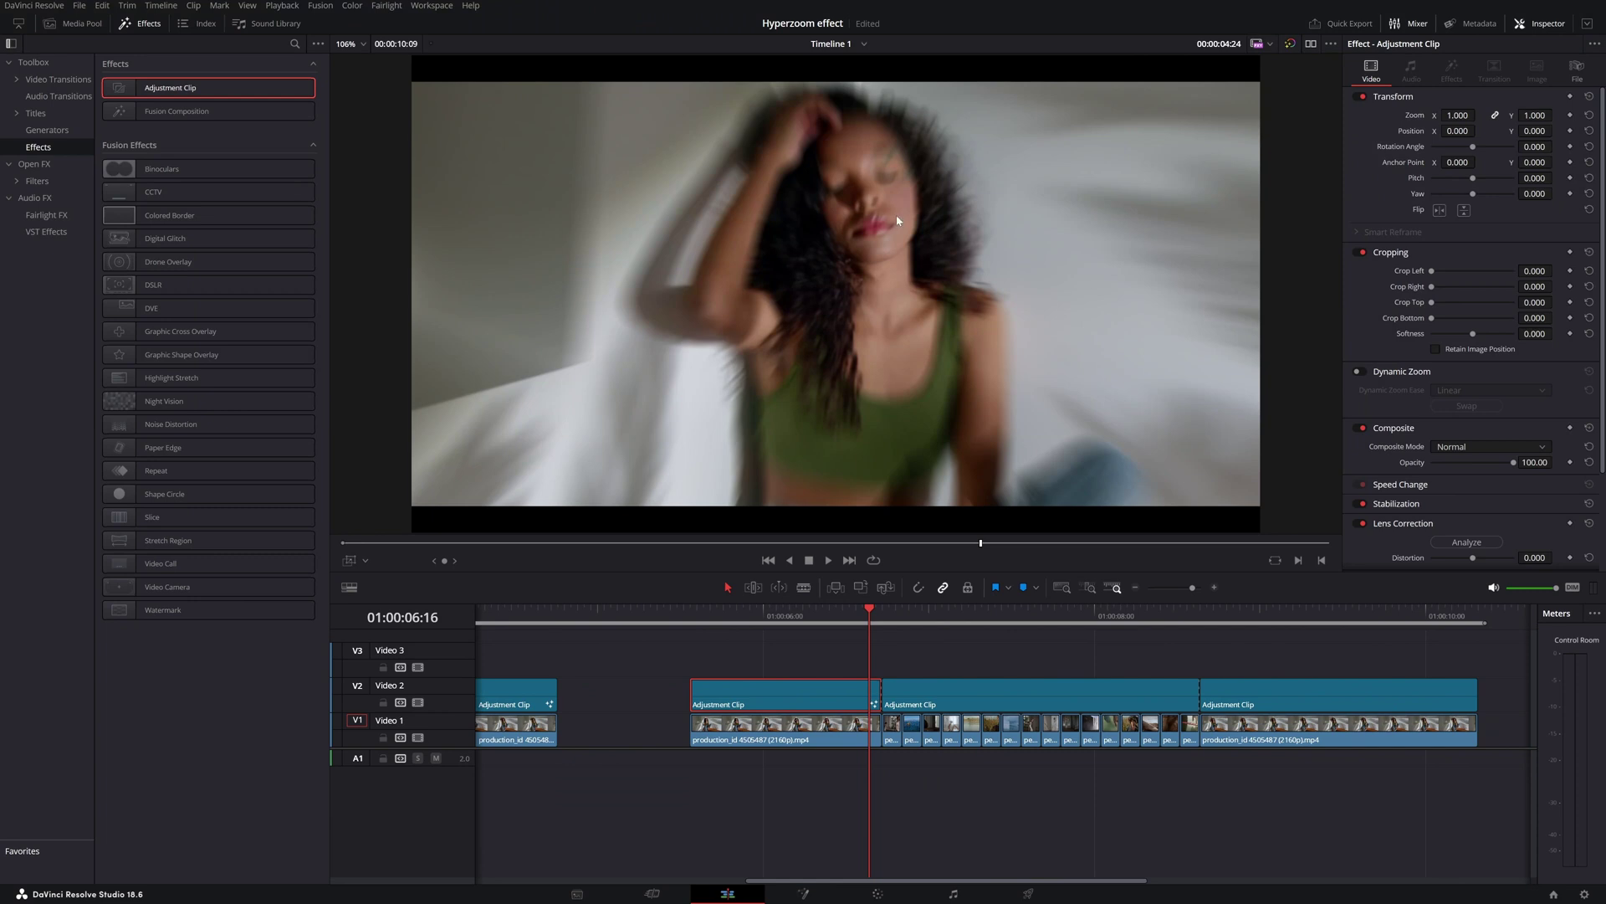
pyautogui.moveTo(871, 623); pyautogui.dragTo(889, 623)
pyautogui.click(1035, 700)
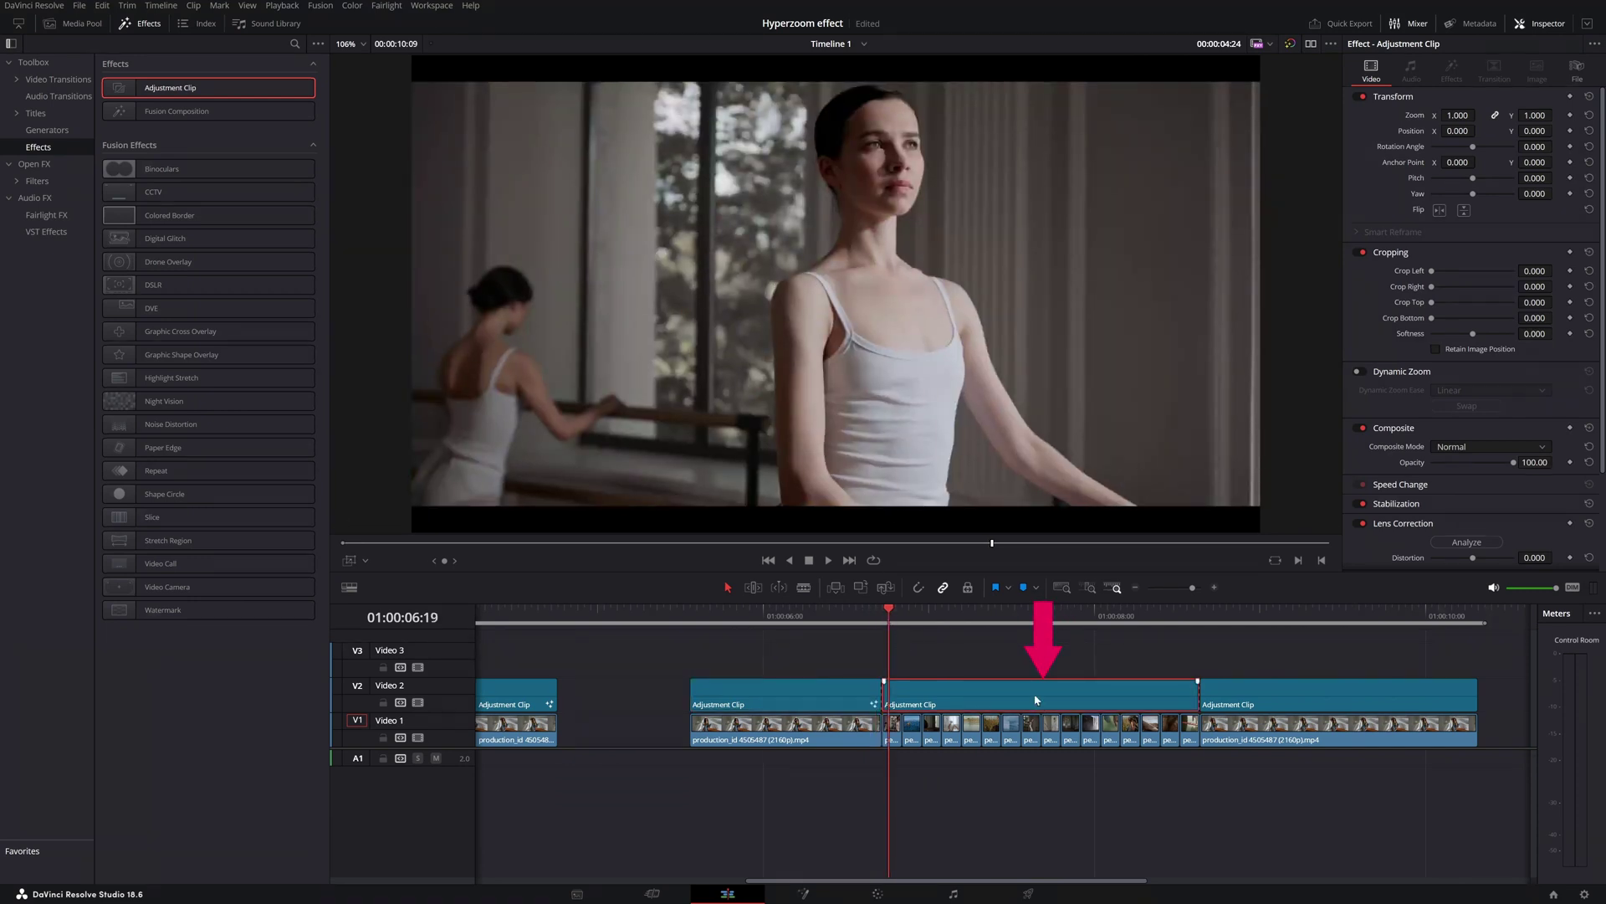
pyautogui.press('Left')
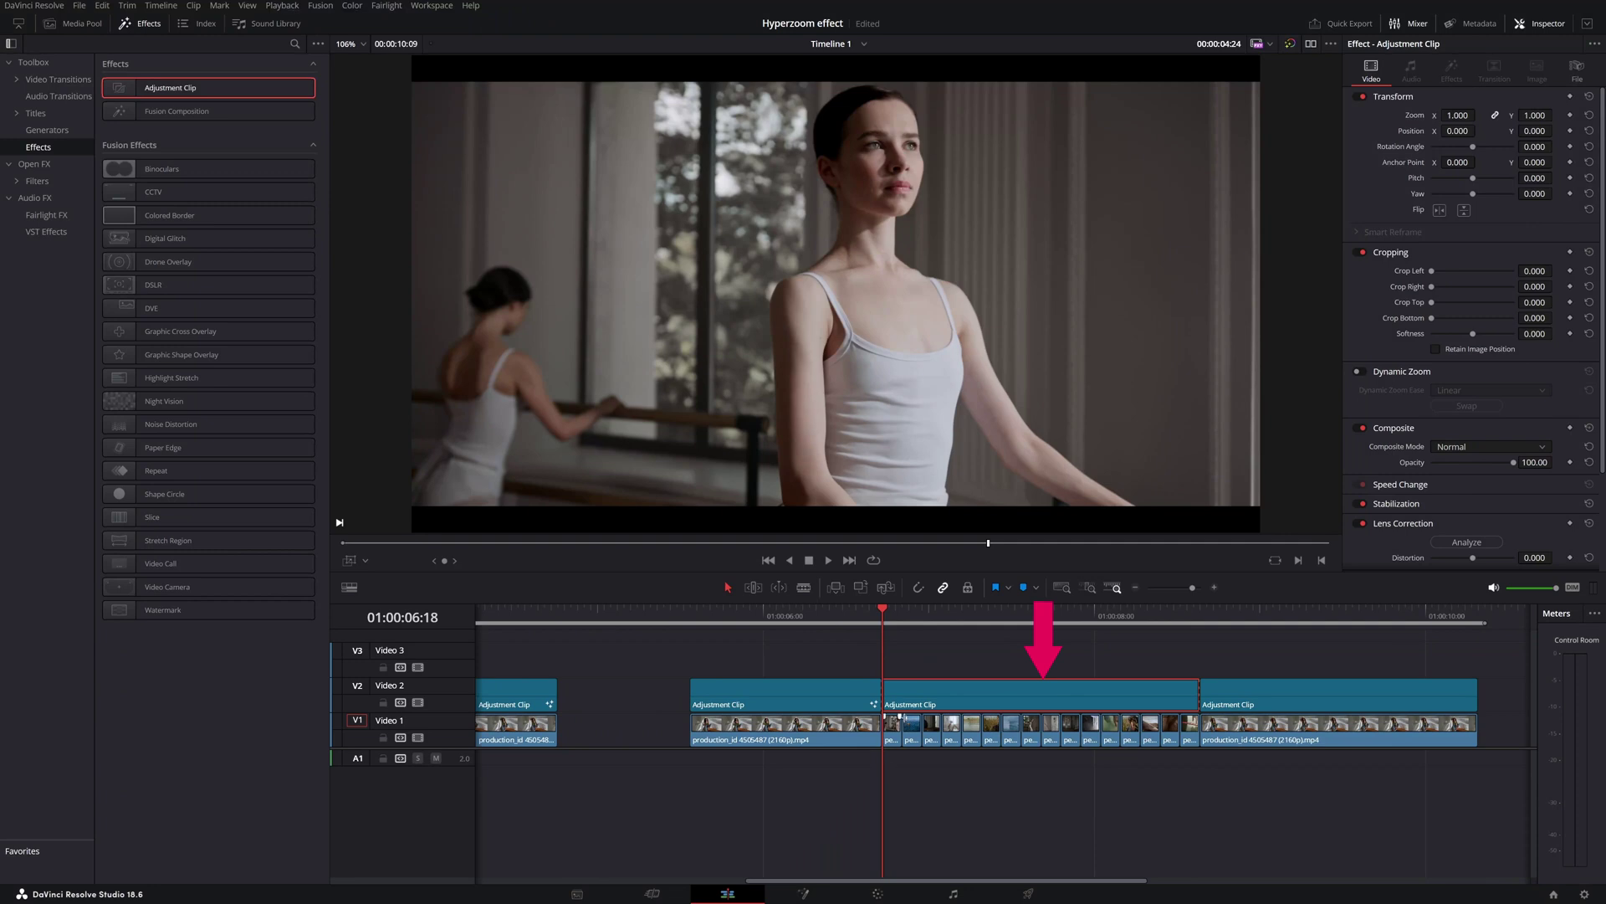
pyautogui.click(805, 894)
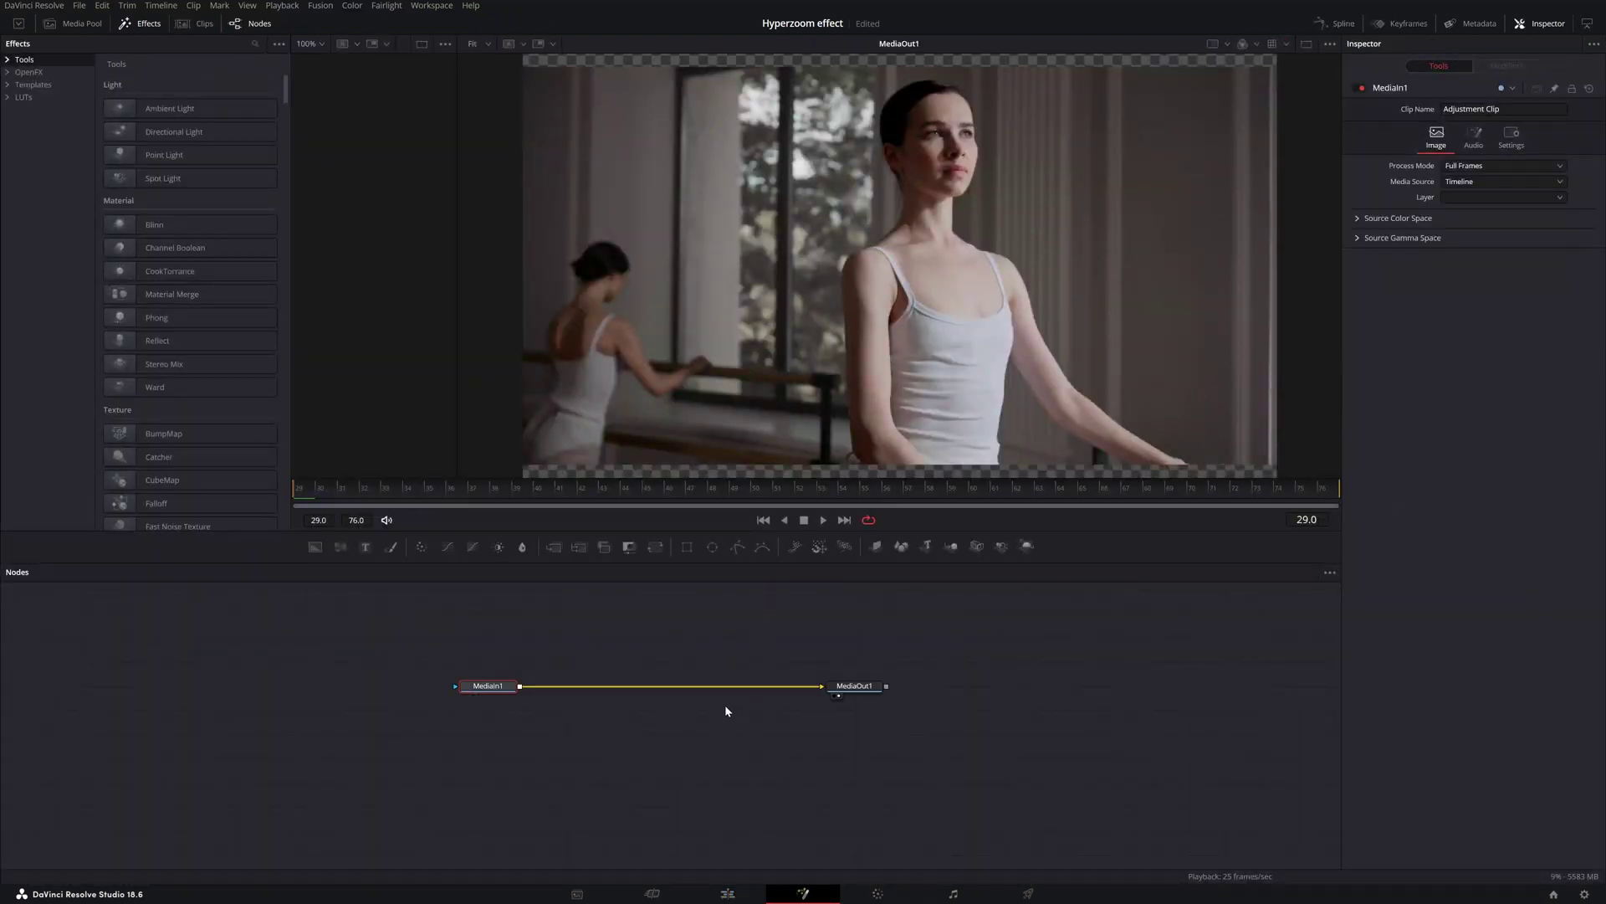
# - Insert a Transform node after MediaIn1
pyautogui.moveTo(486, 691); pyautogui.dragTo(368, 688)
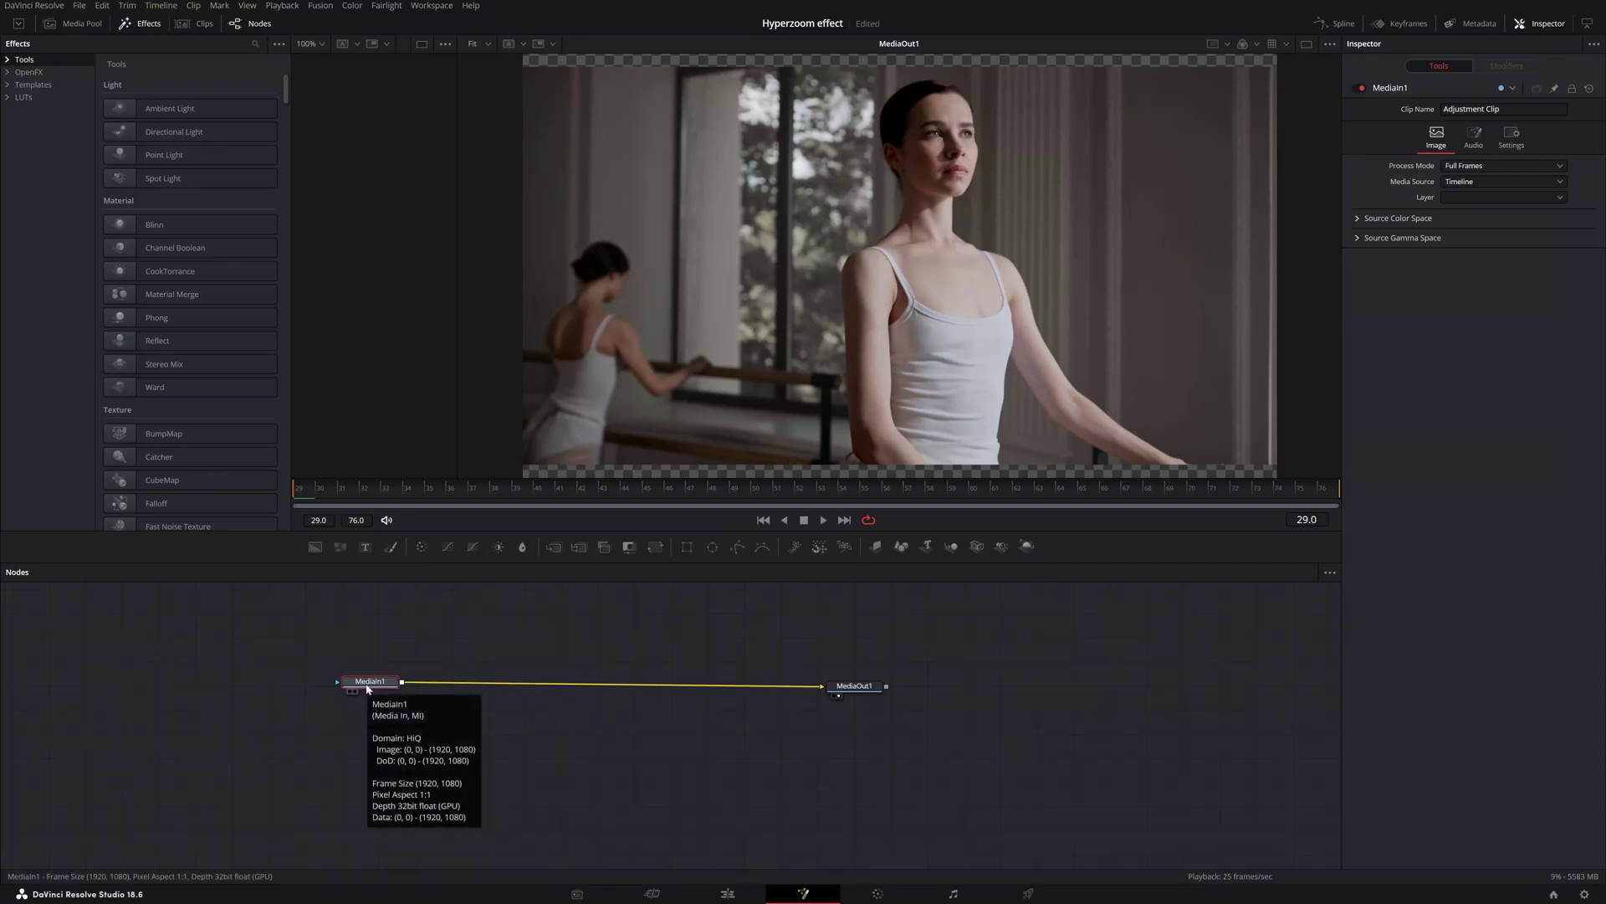
pyautogui.hotkey('shift', 'space')
pyautogui.write('tra')
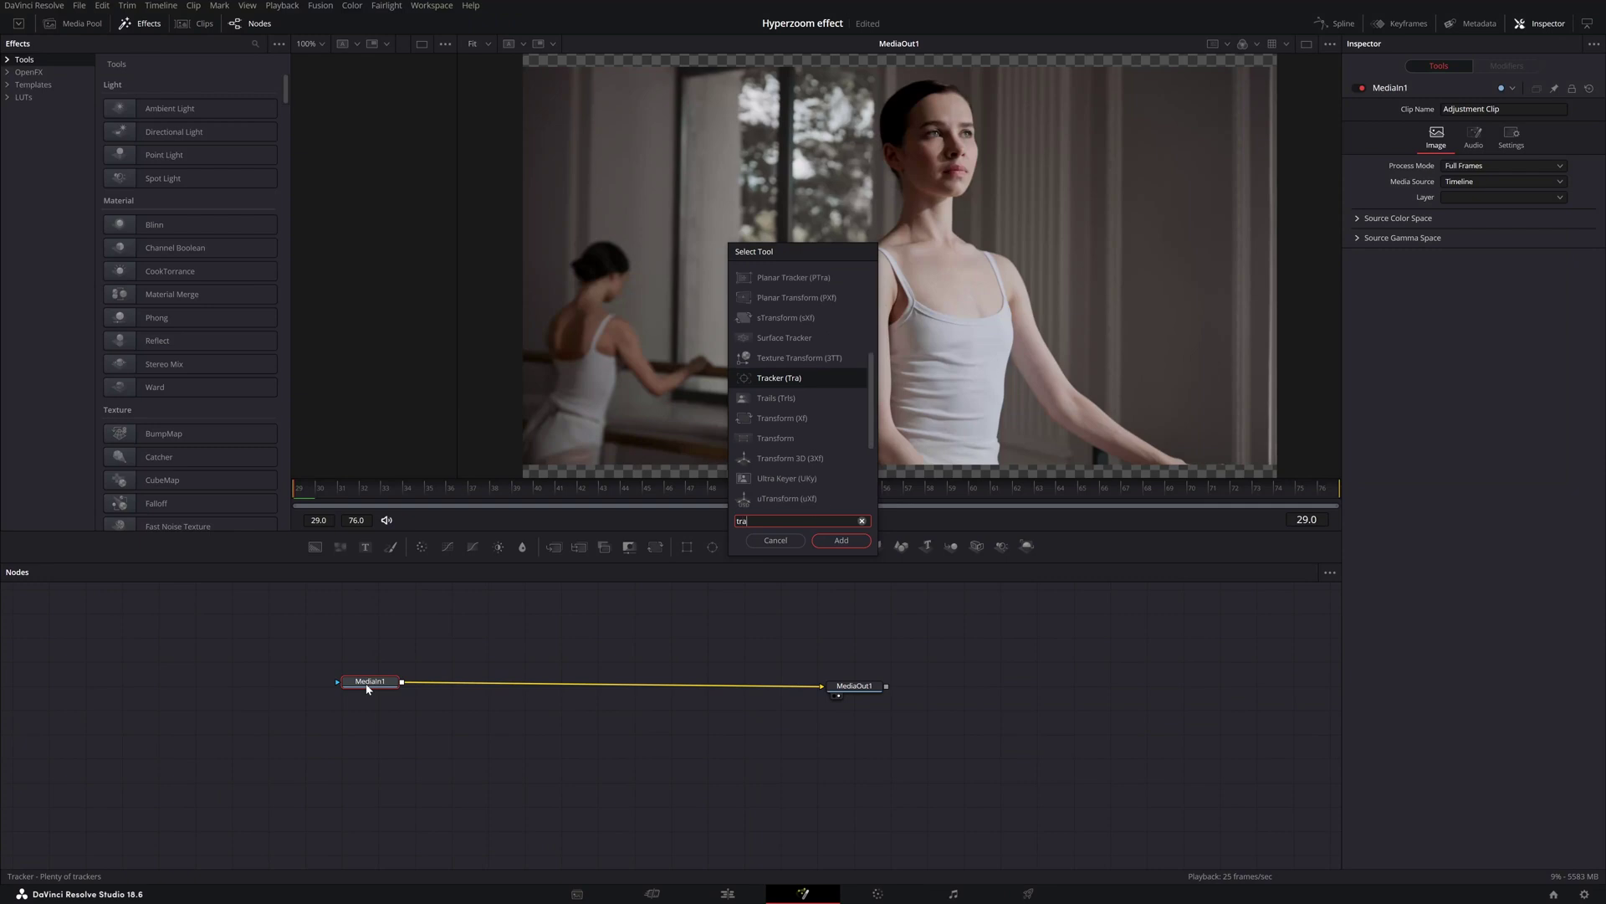
pyautogui.write('nsform')
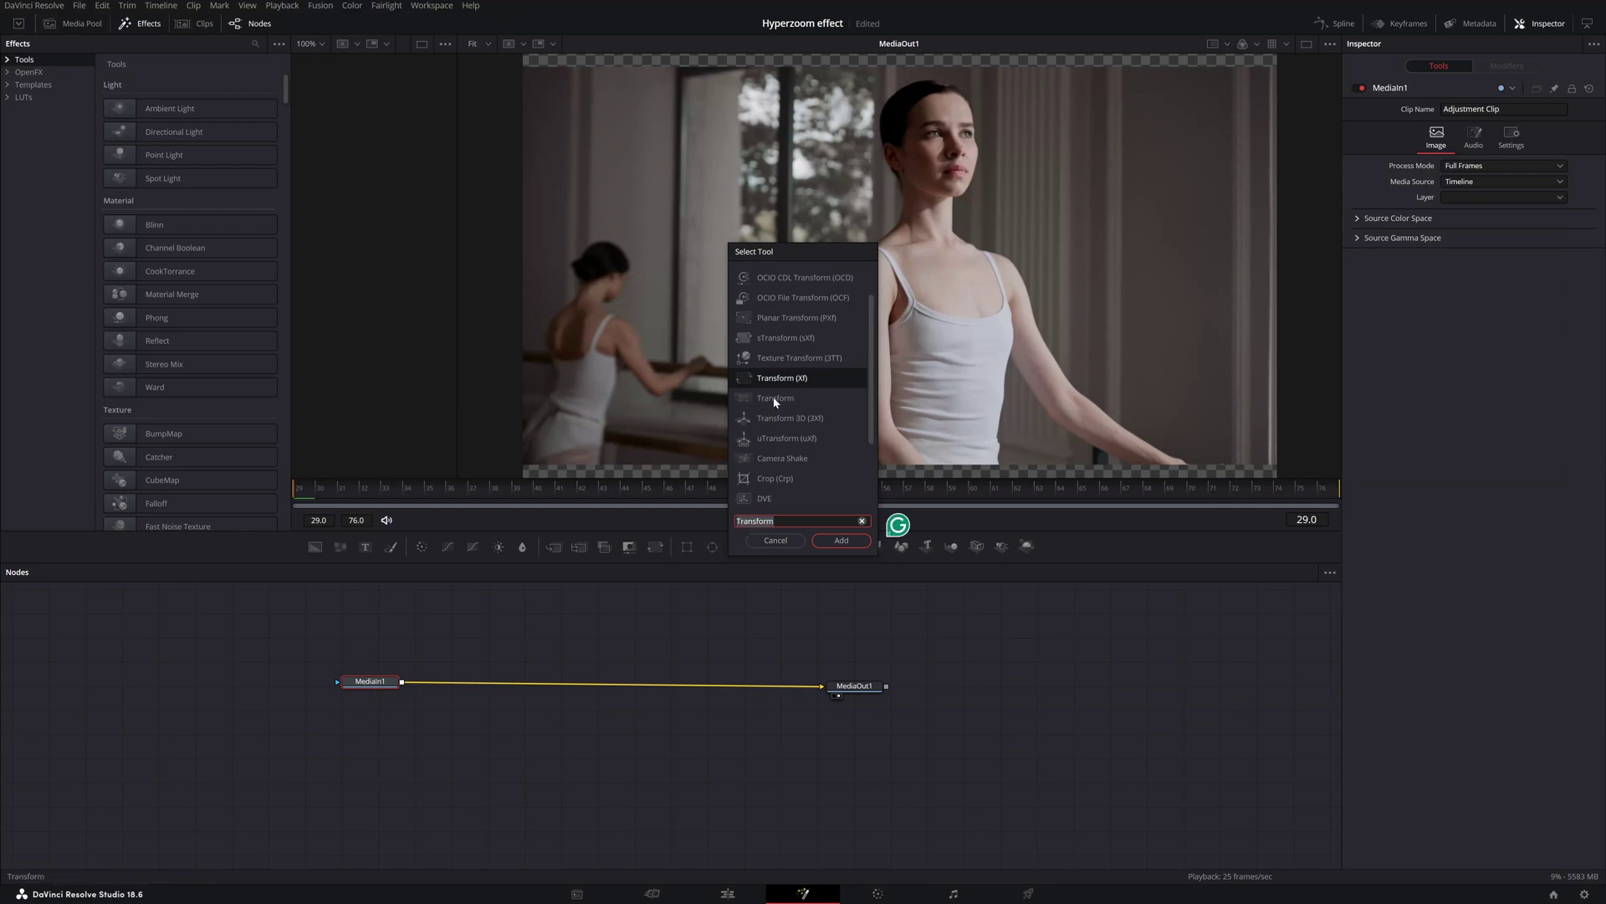
pyautogui.doubleClick(775, 399)
# - Add a Zoom Blur node after Transform1 and switch it off for now
pyautogui.hotkey('shift', 'space')
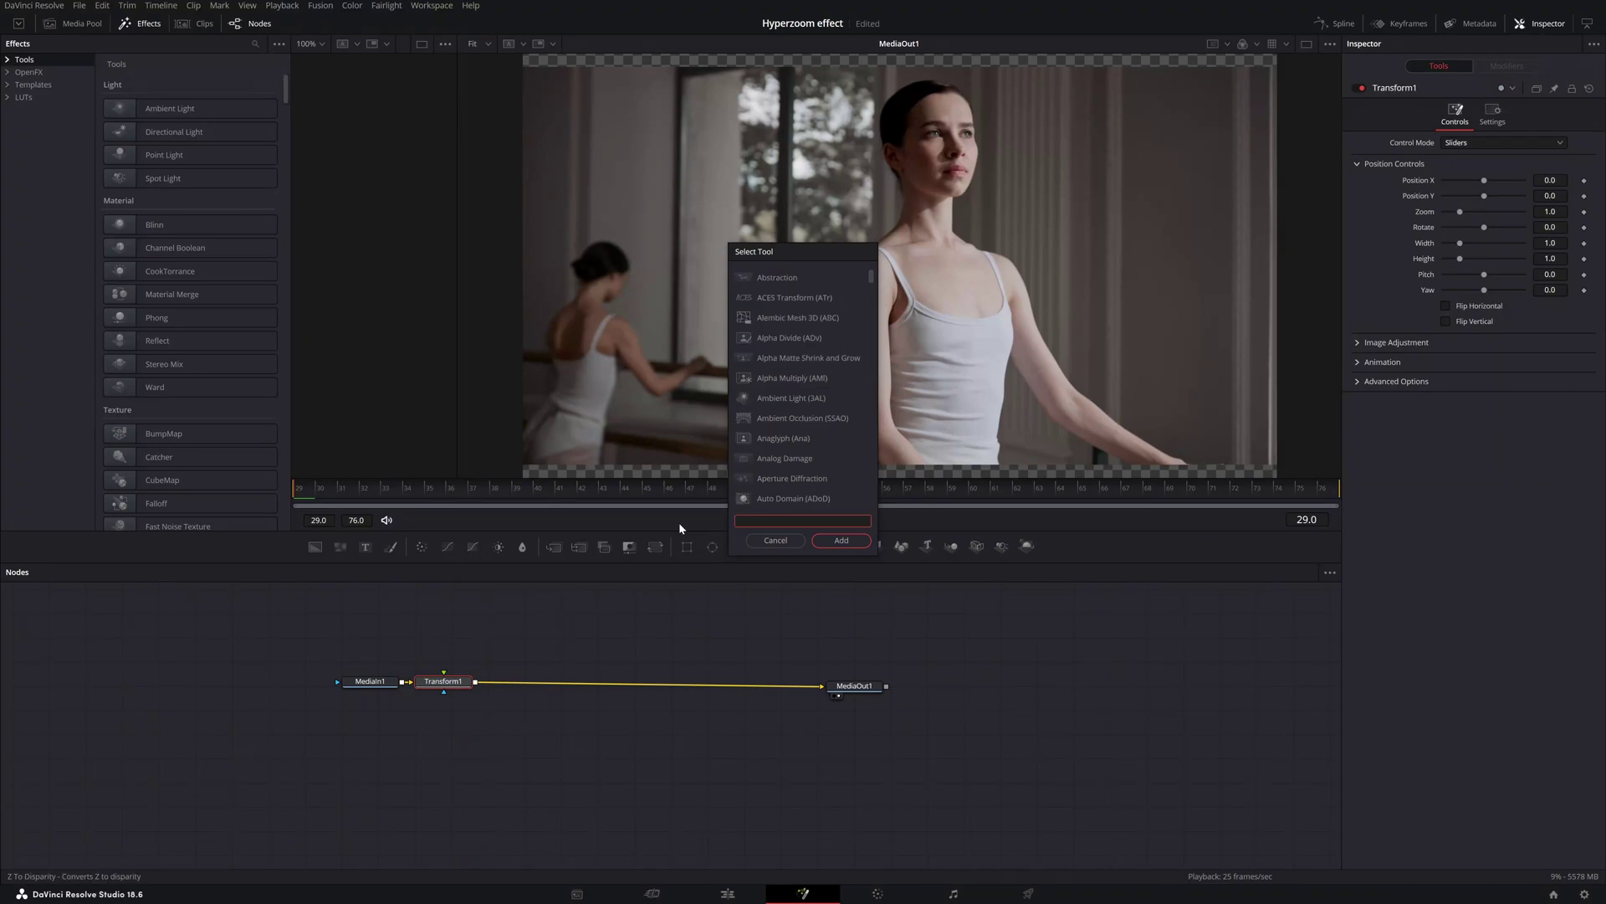
pyautogui.write('zoom b')
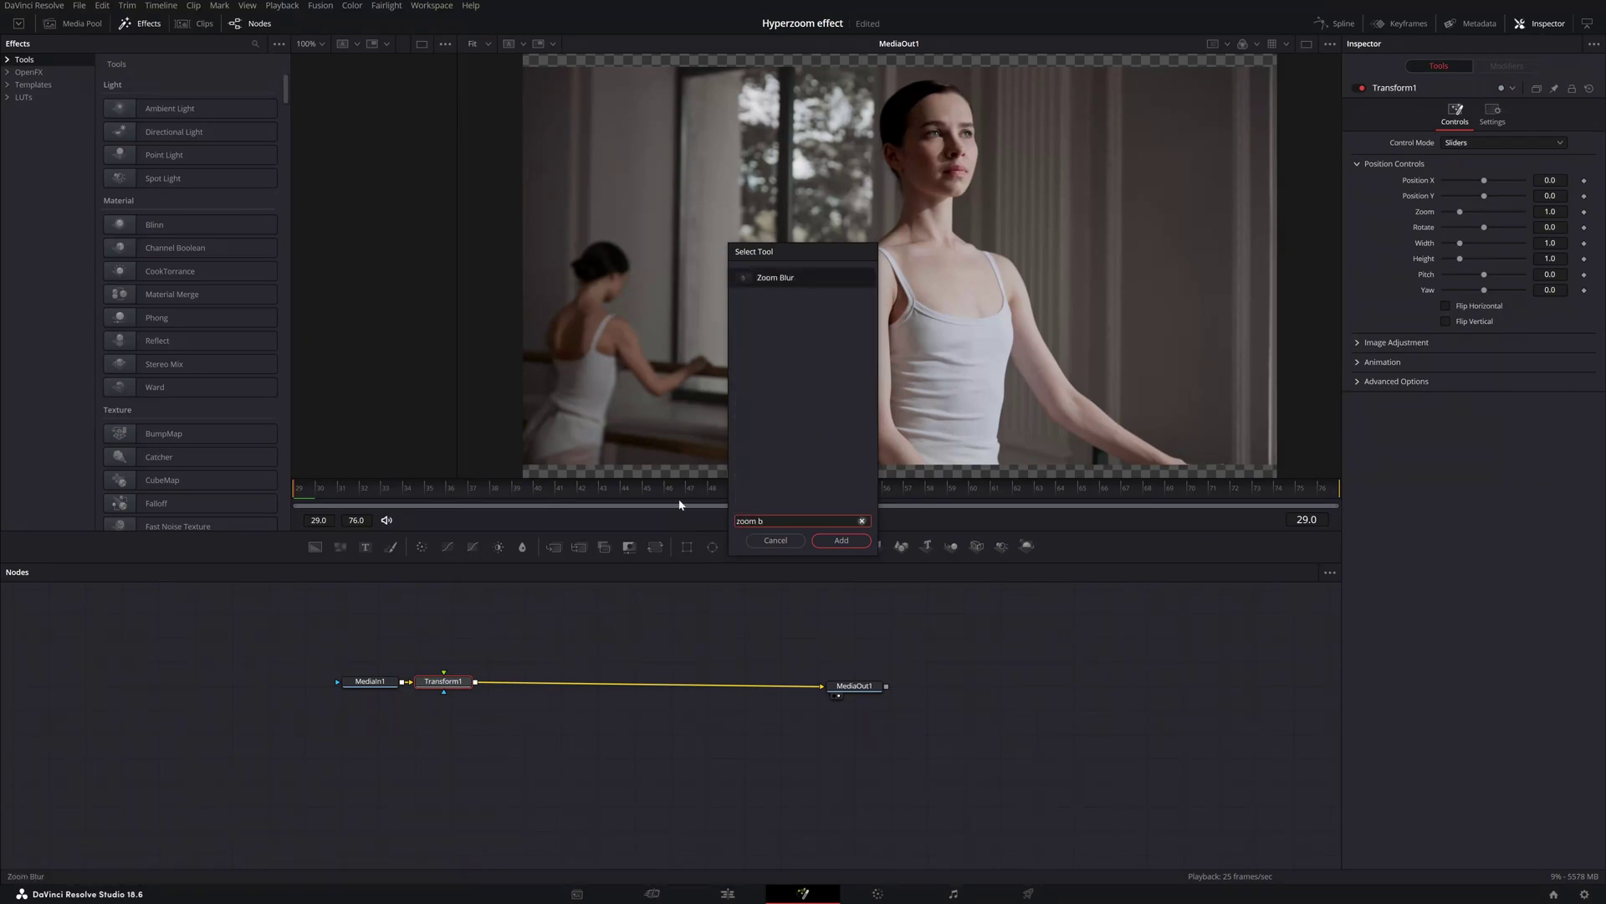
pyautogui.click(838, 543)
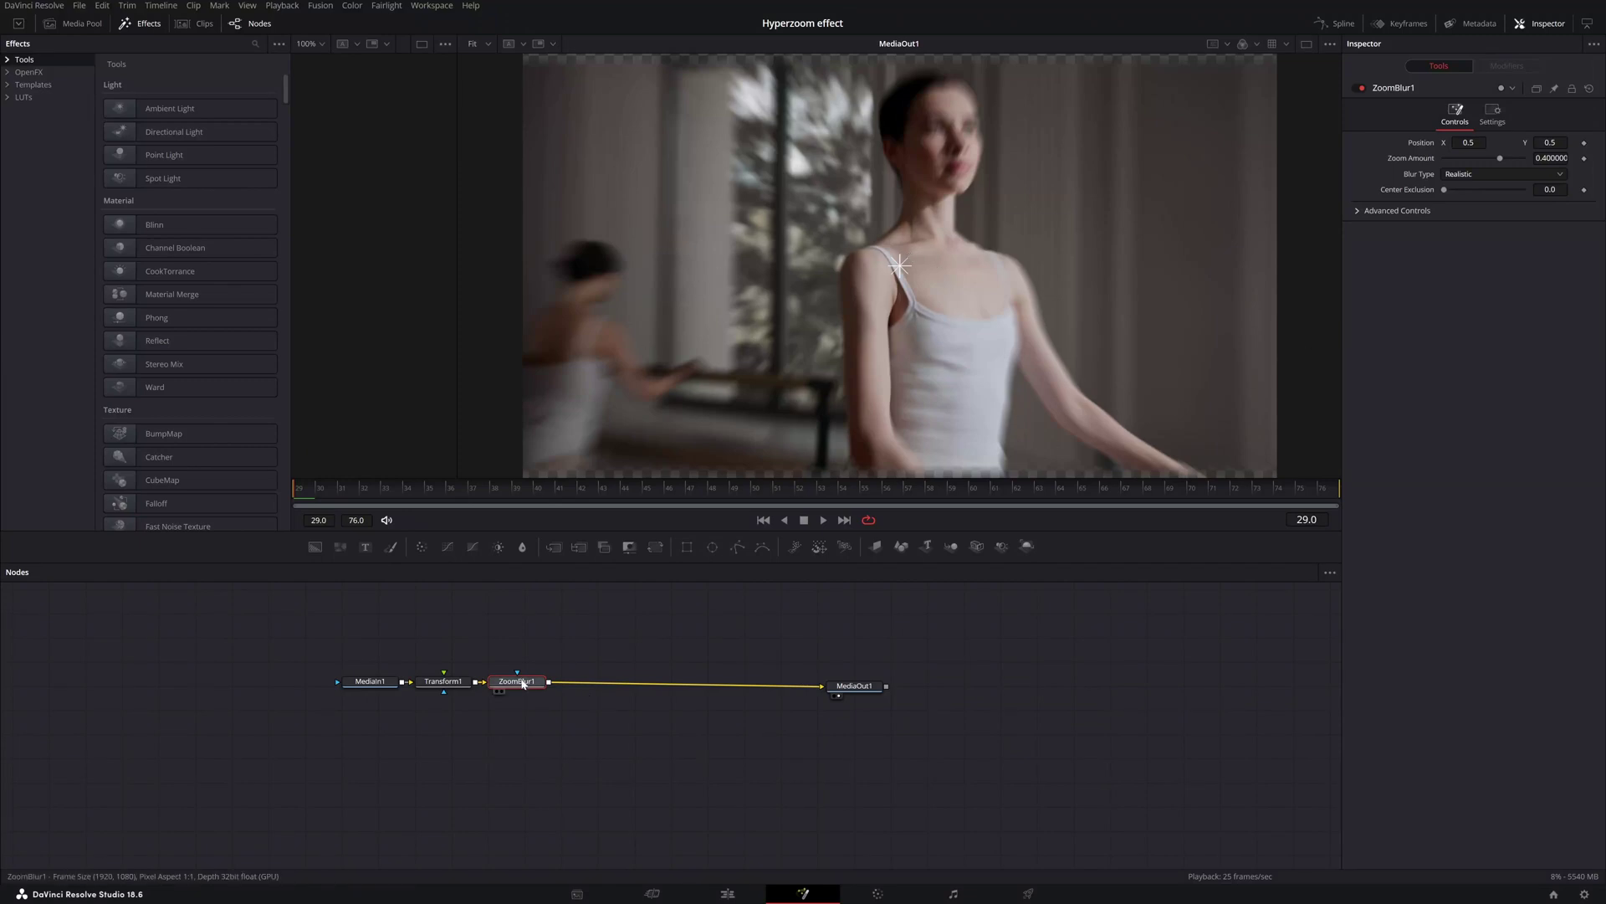
pyautogui.moveTo(523, 682); pyautogui.dragTo(558, 682)
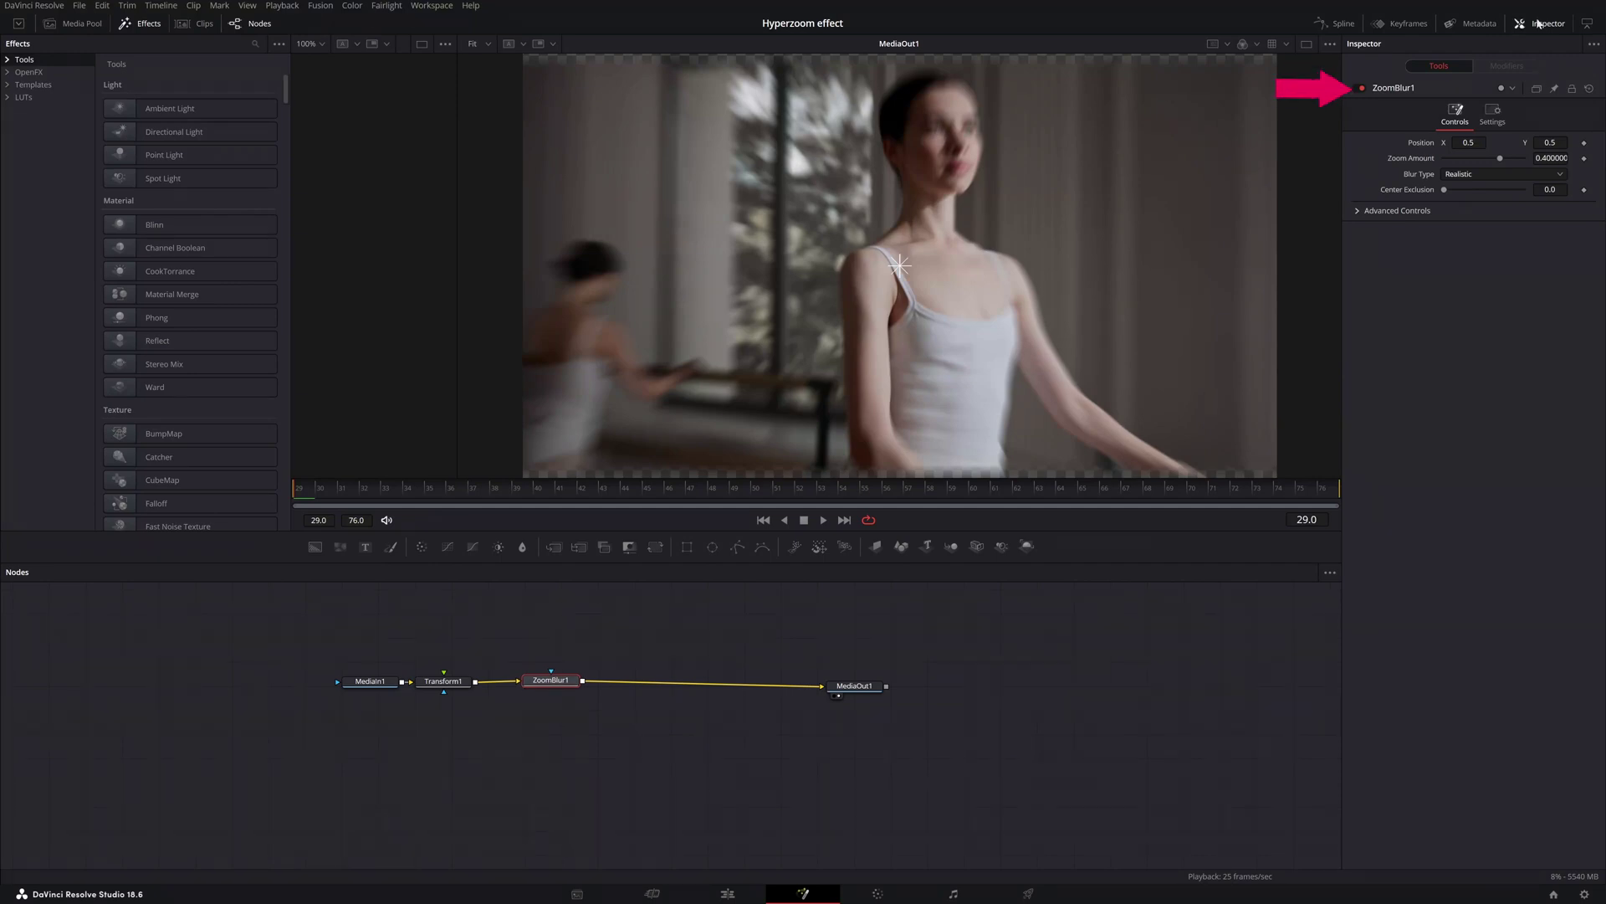
pyautogui.click(1363, 87)
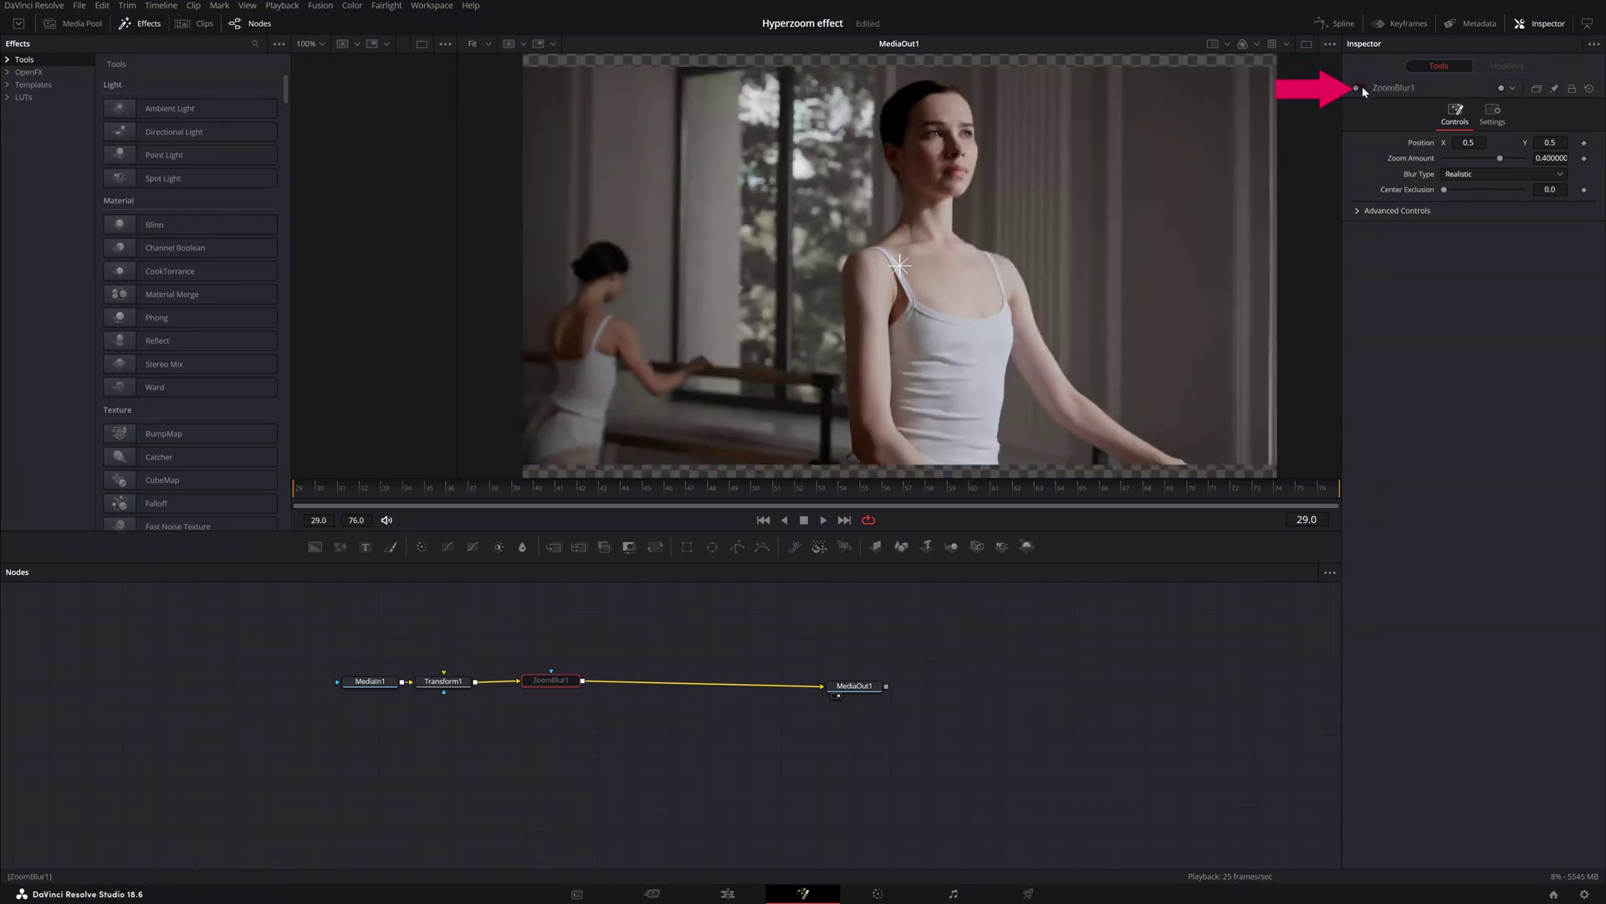
# - Set starting Position and Rotate keyframes on Transform1 at frame 29
pyautogui.moveTo(551, 680); pyautogui.dragTo(653, 684)
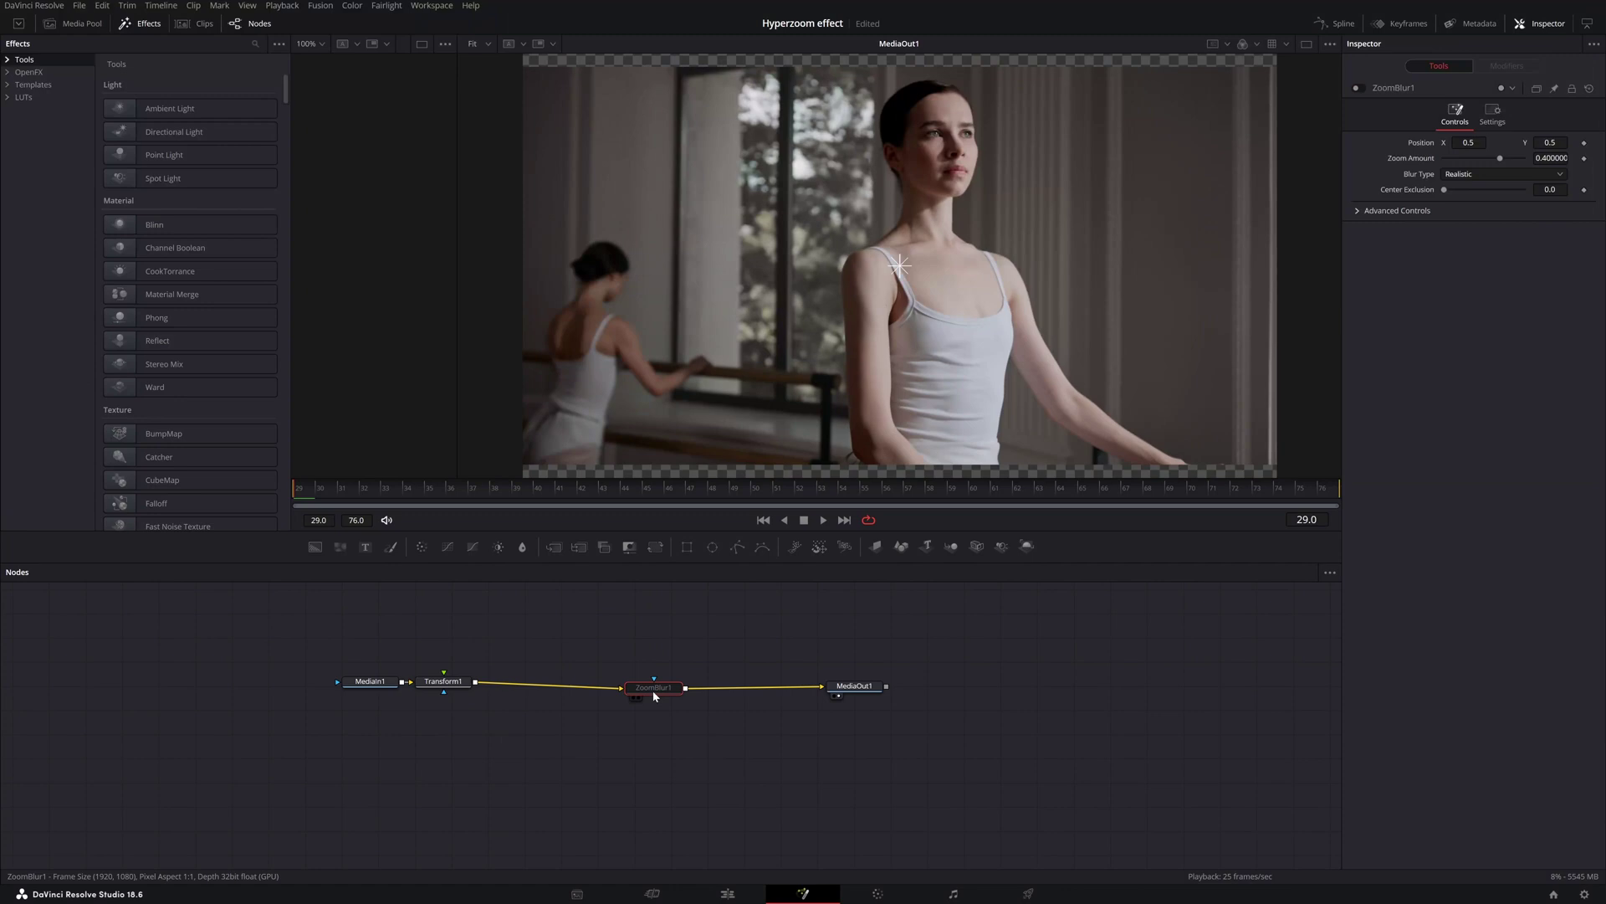
pyautogui.moveTo(449, 686); pyautogui.dragTo(488, 688)
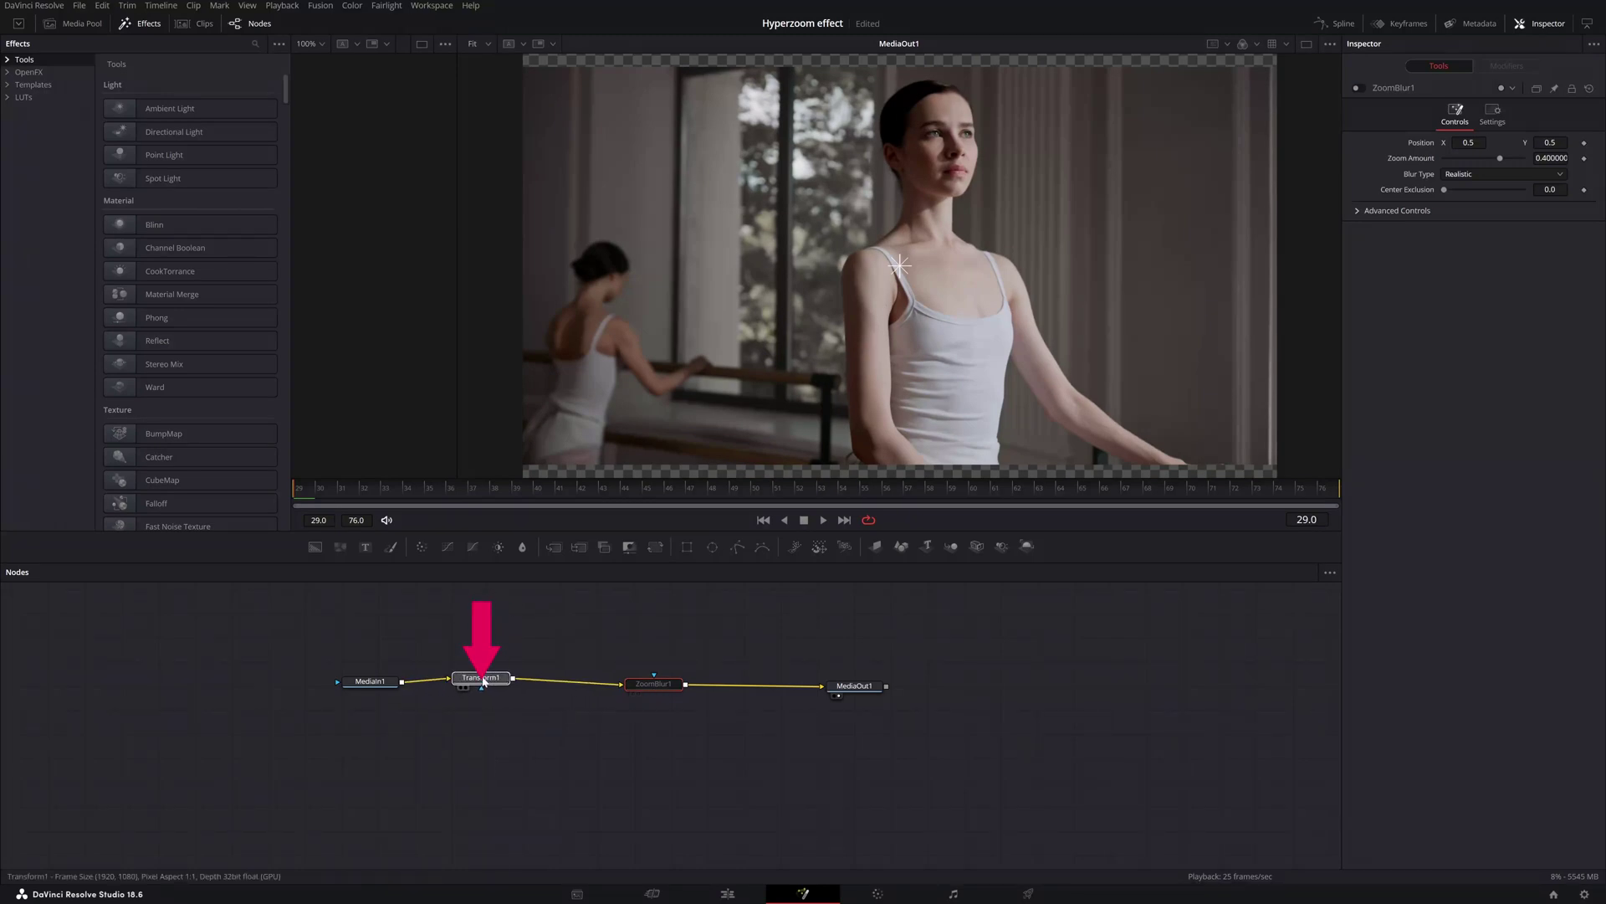
pyautogui.moveTo(1296, 495); pyautogui.dragTo(307, 507)
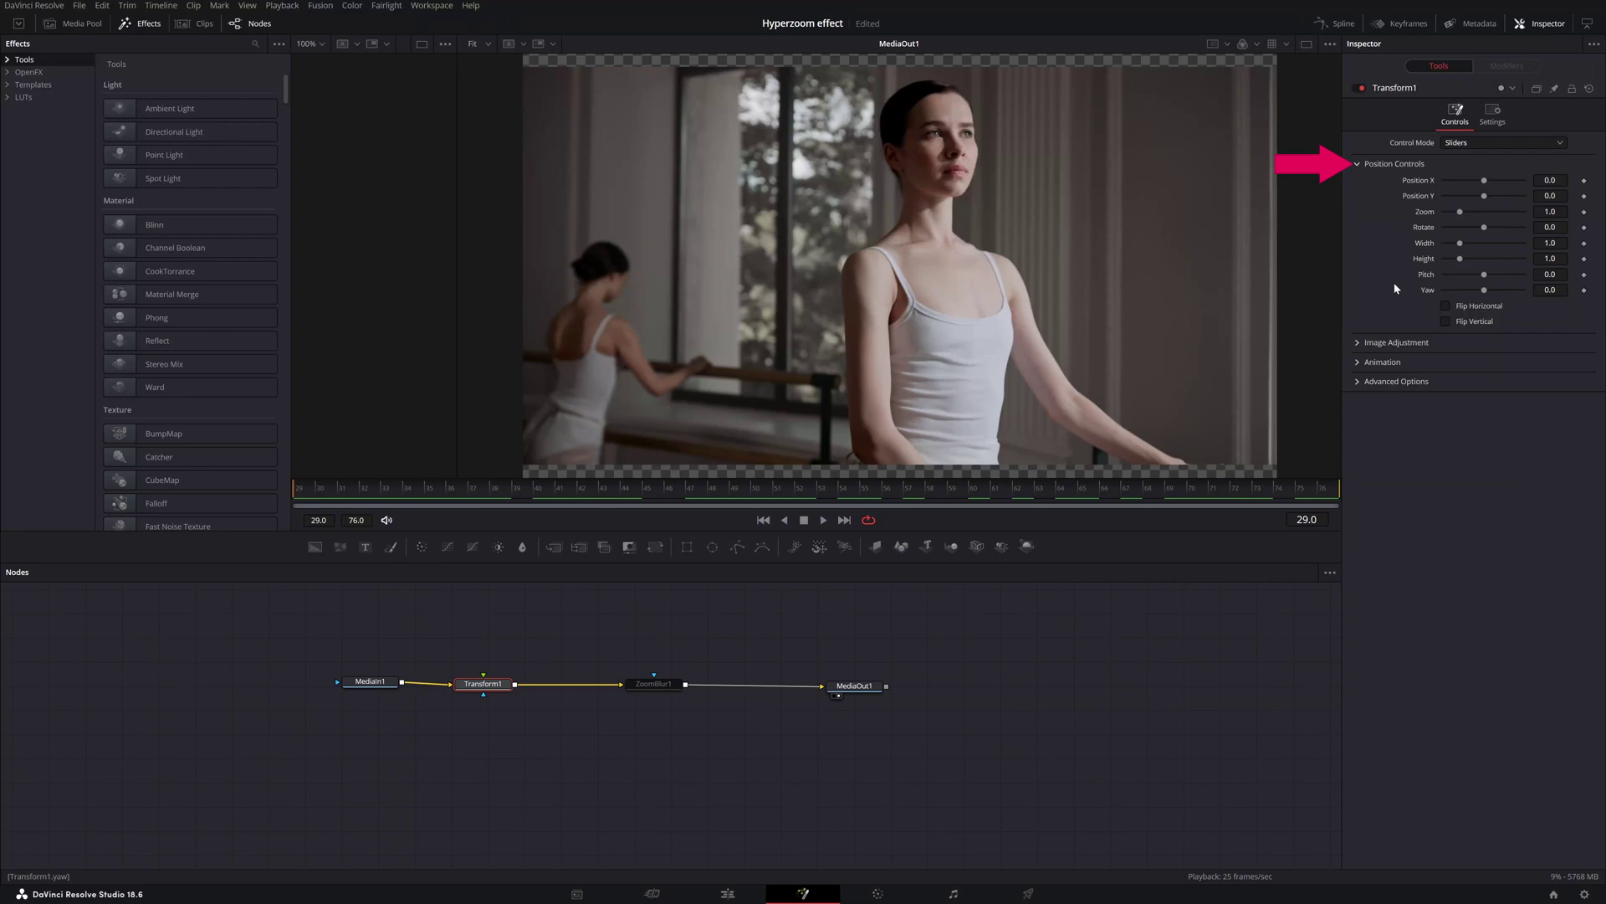
pyautogui.click(1584, 182)
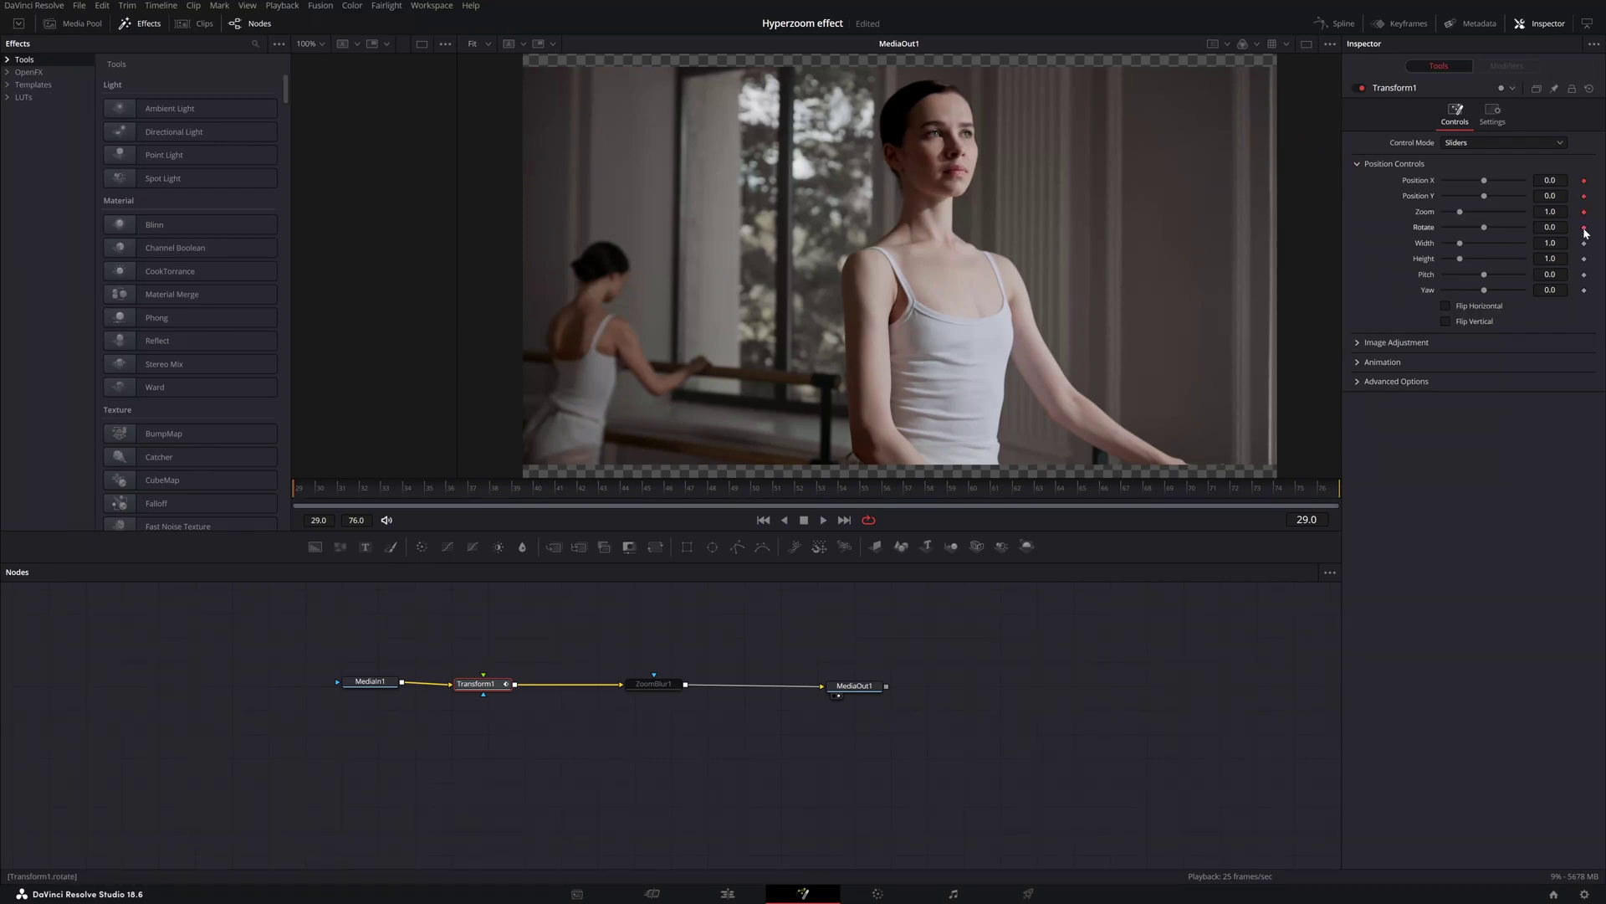
pyautogui.click(1585, 228)
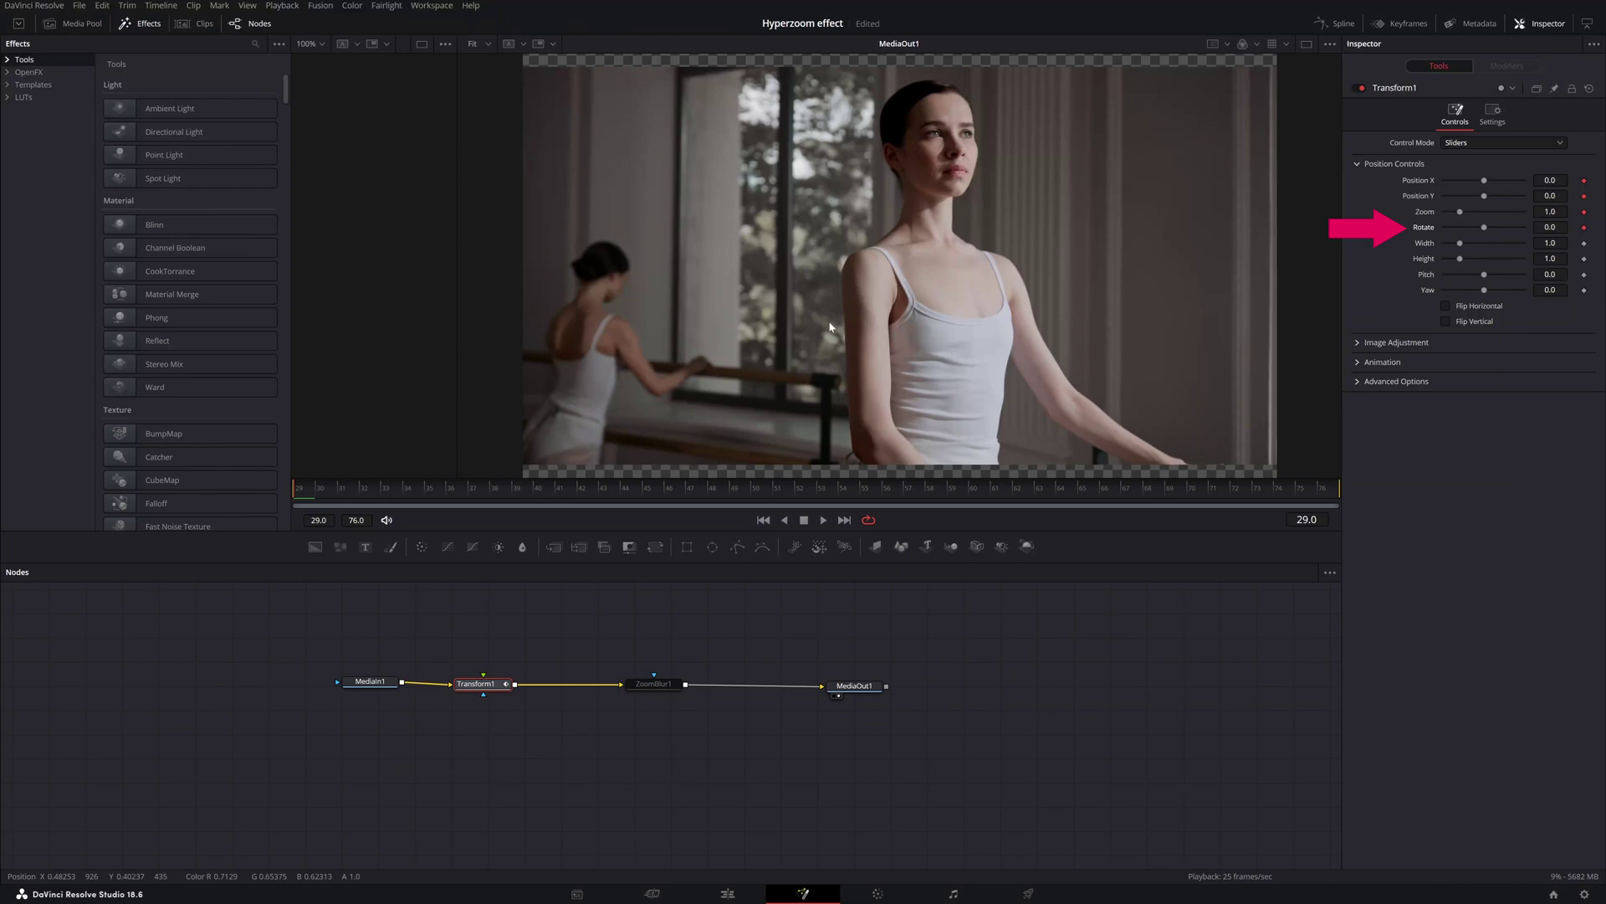
# - Rotate the image to 8.0 at frame 51 and preview the remaining frames
pyautogui.click(399, 503)
pyautogui.moveTo(399, 503); pyautogui.dragTo(772, 504)
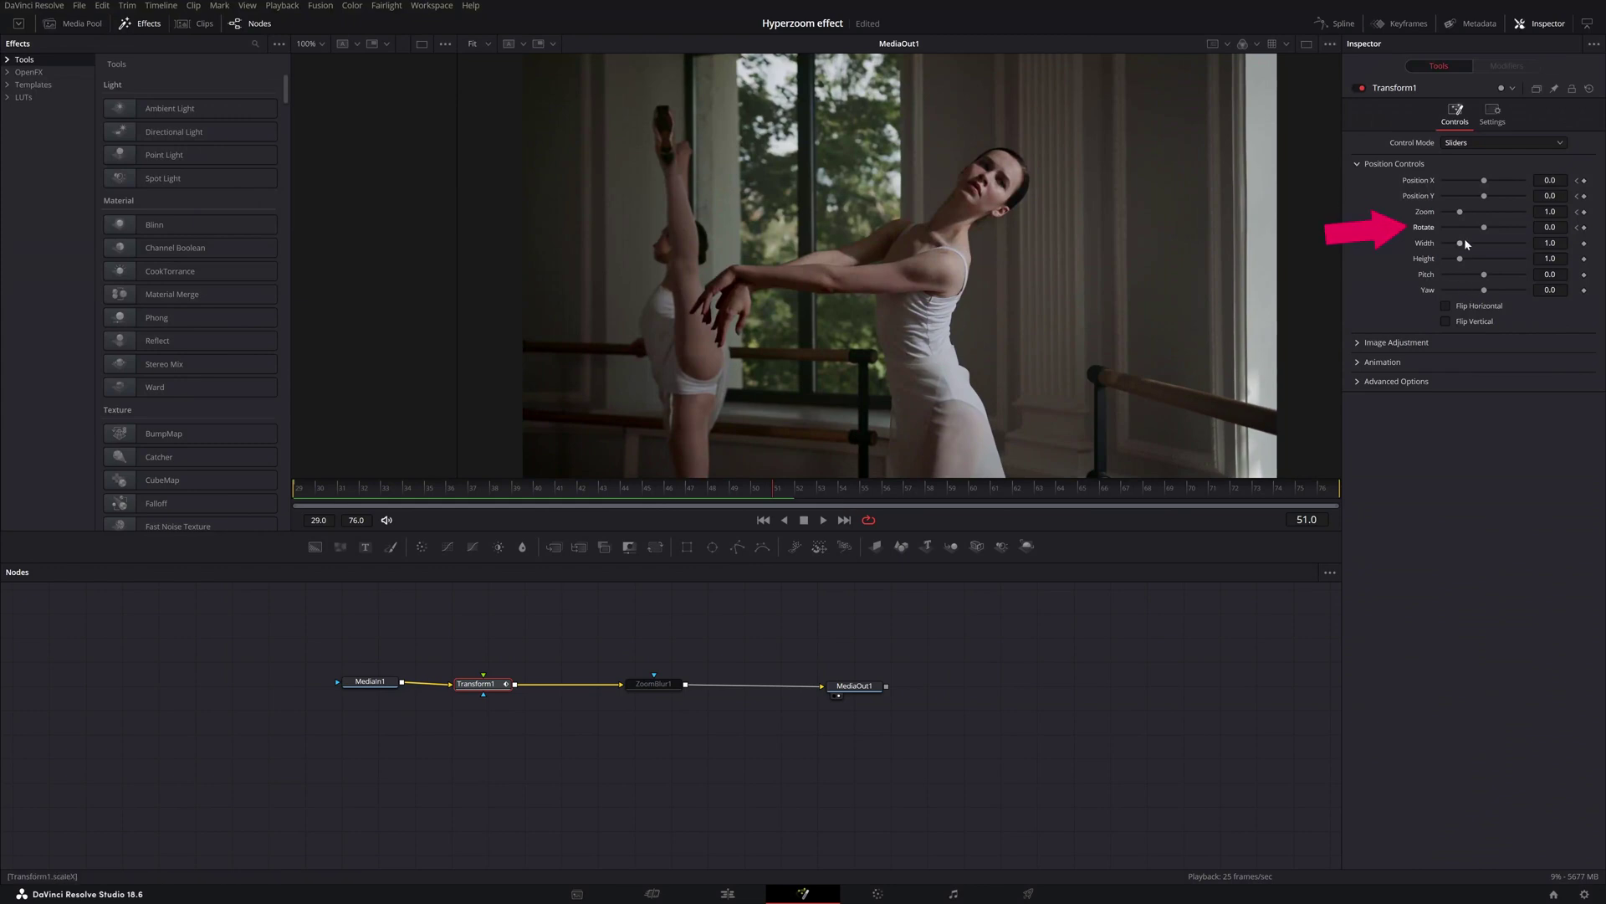
pyautogui.moveTo(1485, 230); pyautogui.dragTo(1486, 231)
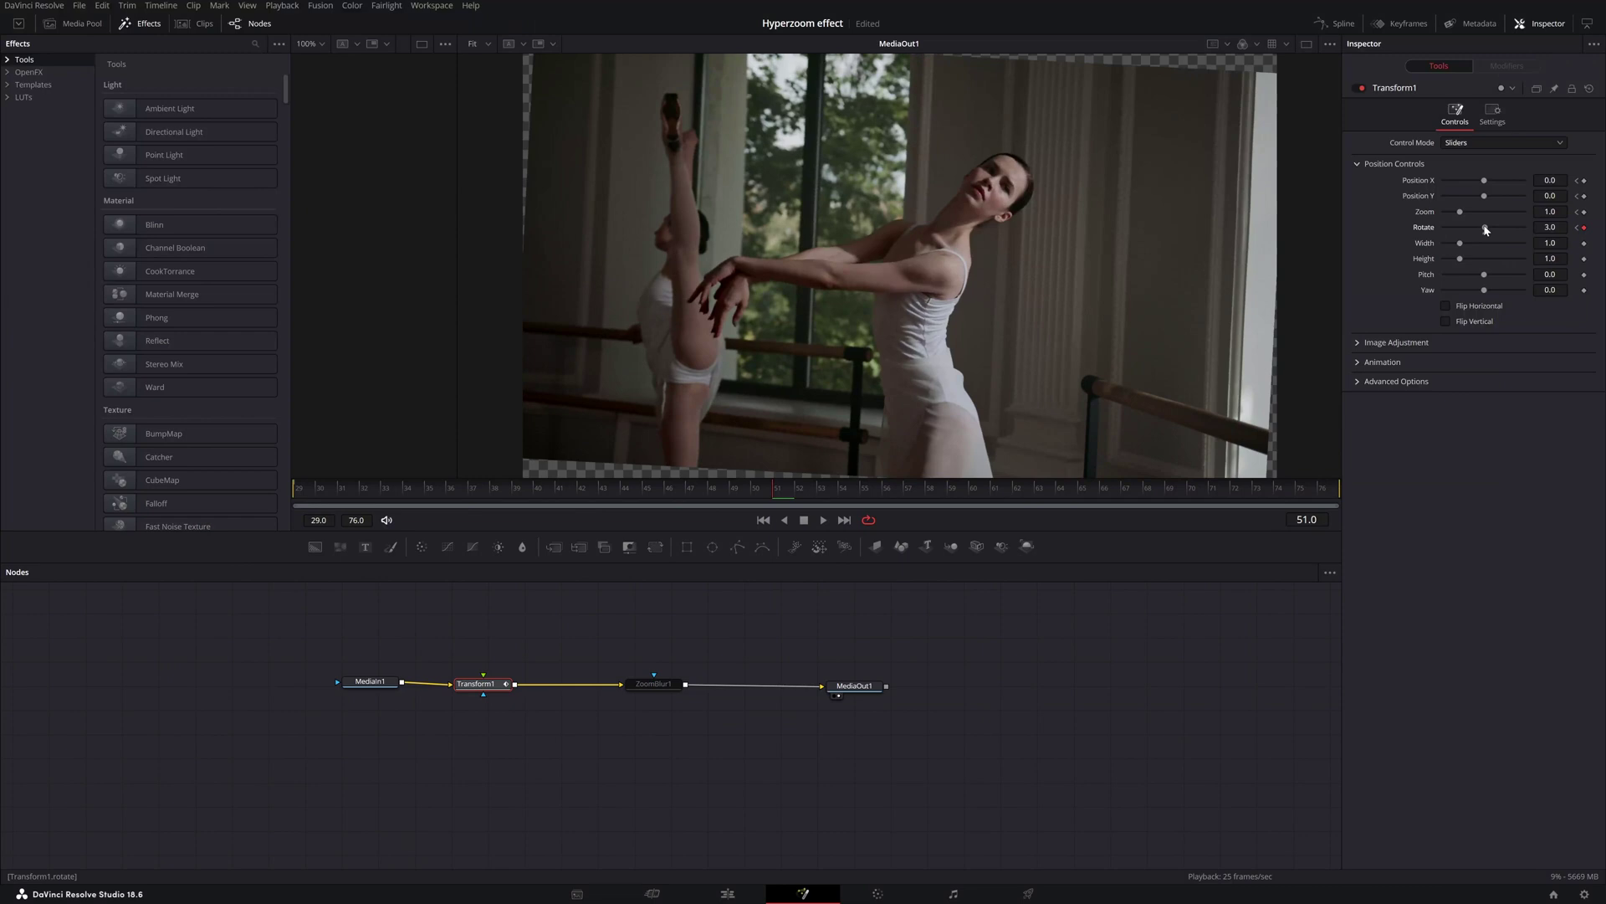
pyautogui.moveTo(1482, 227); pyautogui.dragTo(1486, 228)
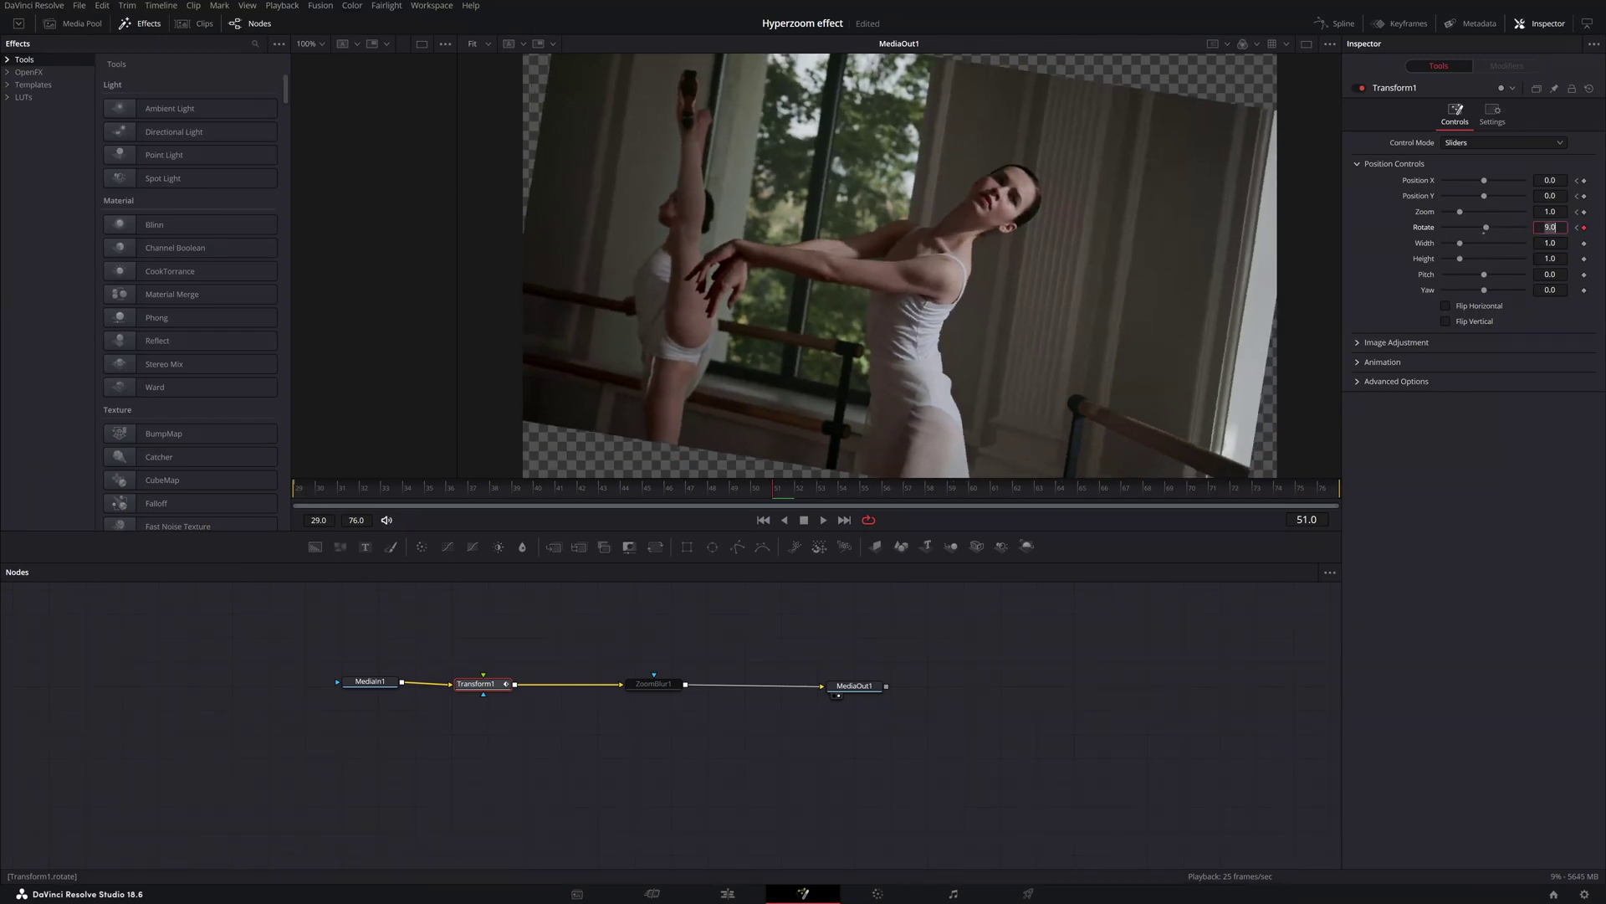
pyautogui.write('8')
pyautogui.press('Return')
pyautogui.click(814, 498)
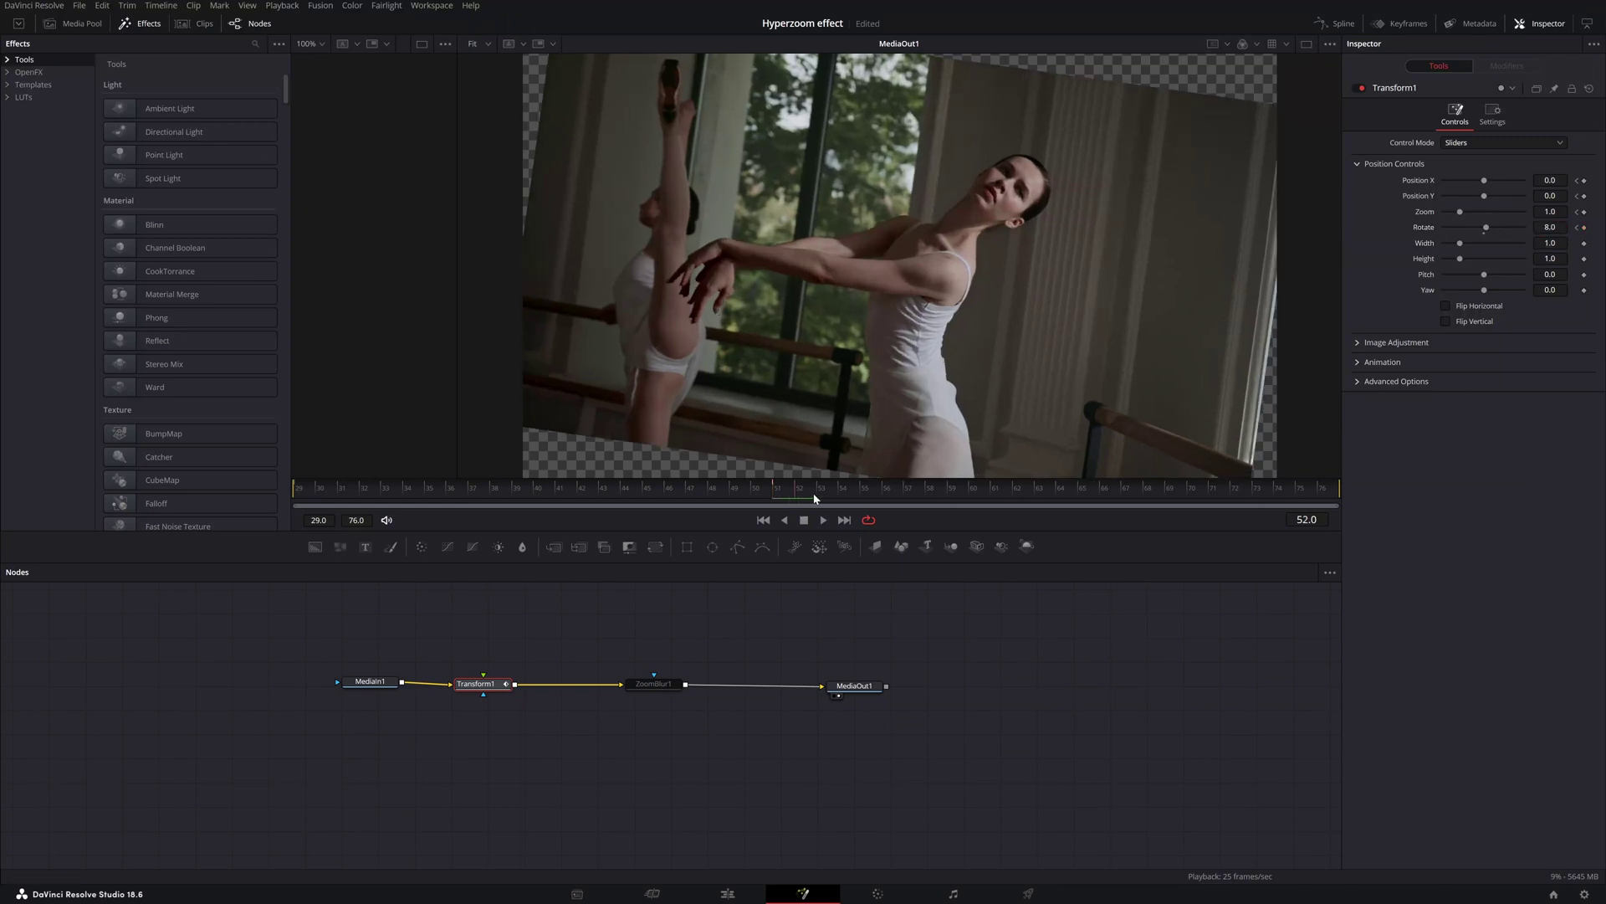
pyautogui.moveTo(814, 498); pyautogui.dragTo(1334, 492)
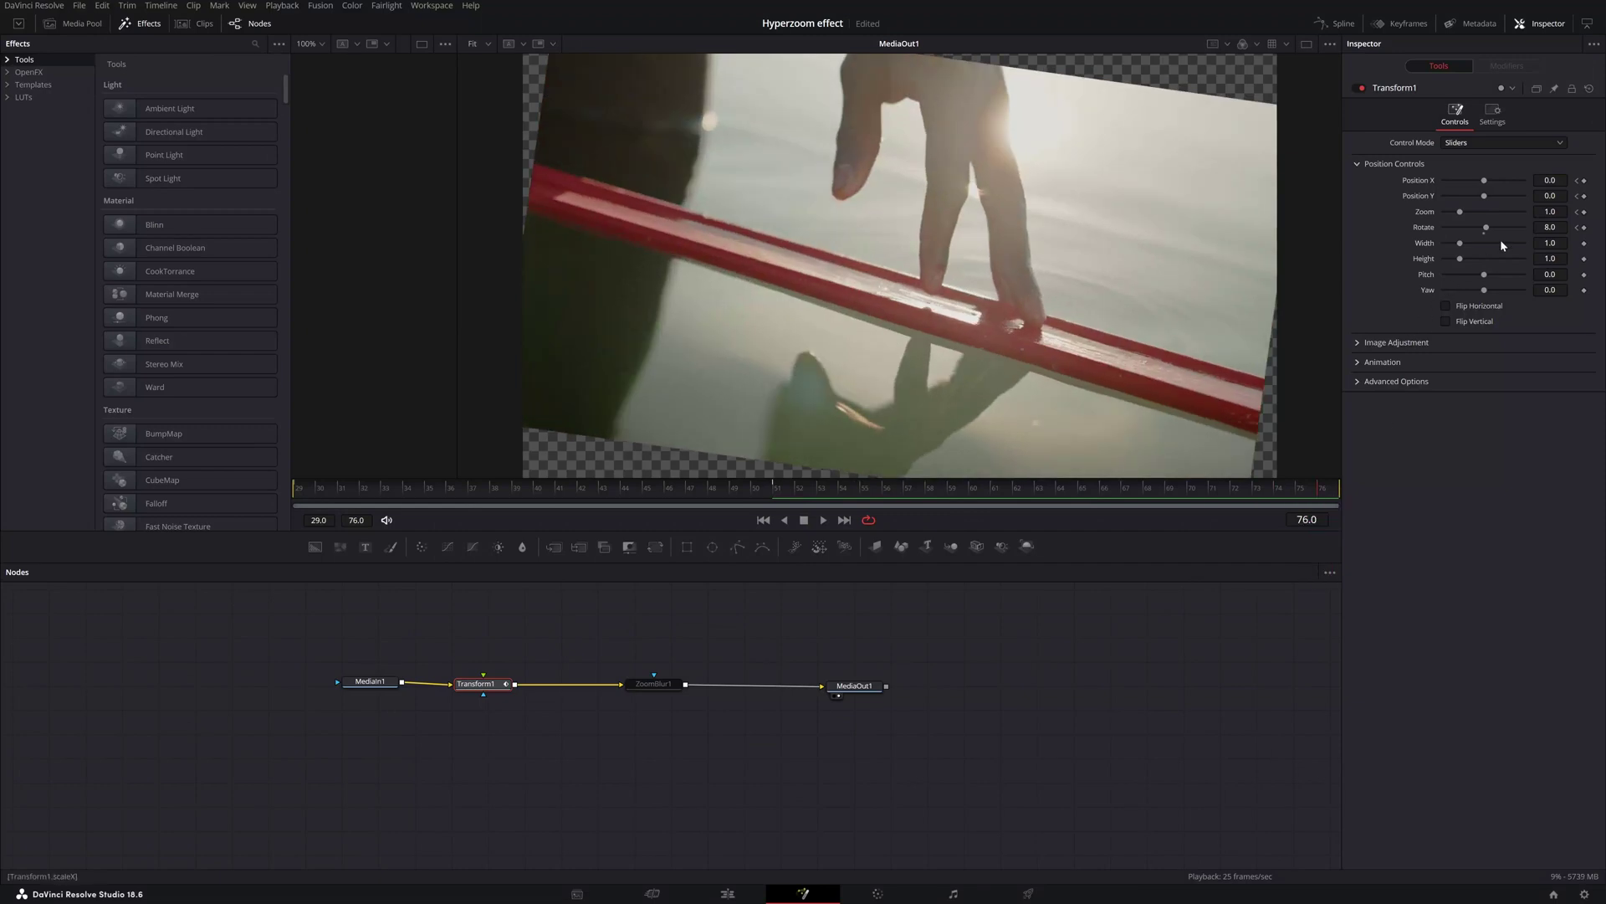
# - Key the last frame (76) at Rotate -8.0 and Zoom 1.3
pyautogui.moveTo(1485, 229); pyautogui.dragTo(1484, 231)
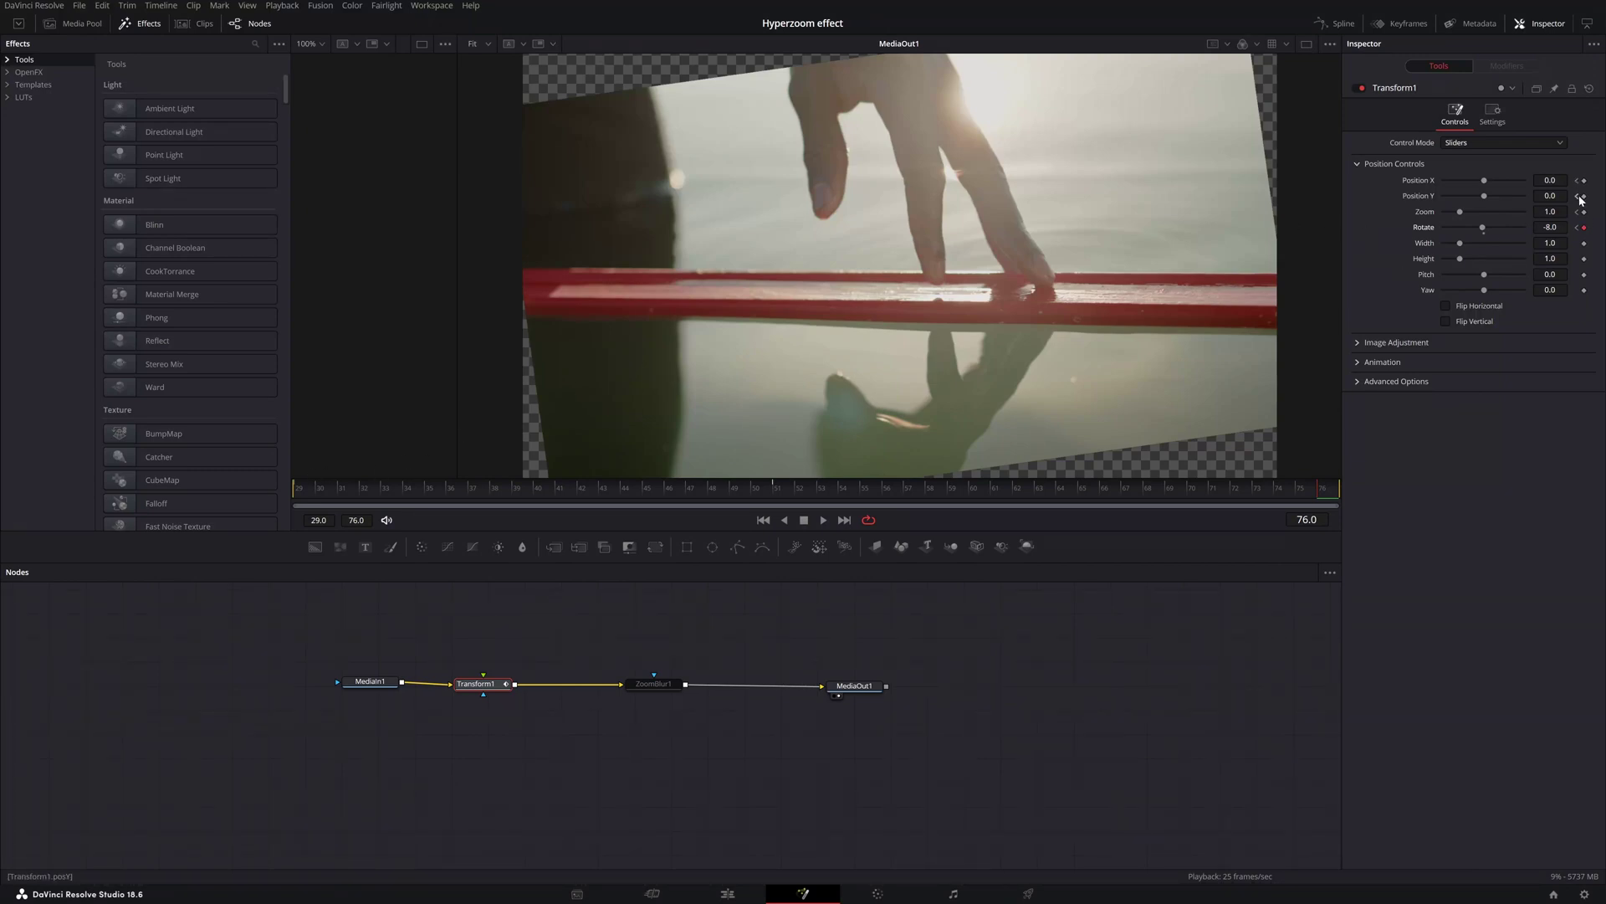
pyautogui.moveTo(1463, 216); pyautogui.dragTo(1470, 216)
pyautogui.write('1.')
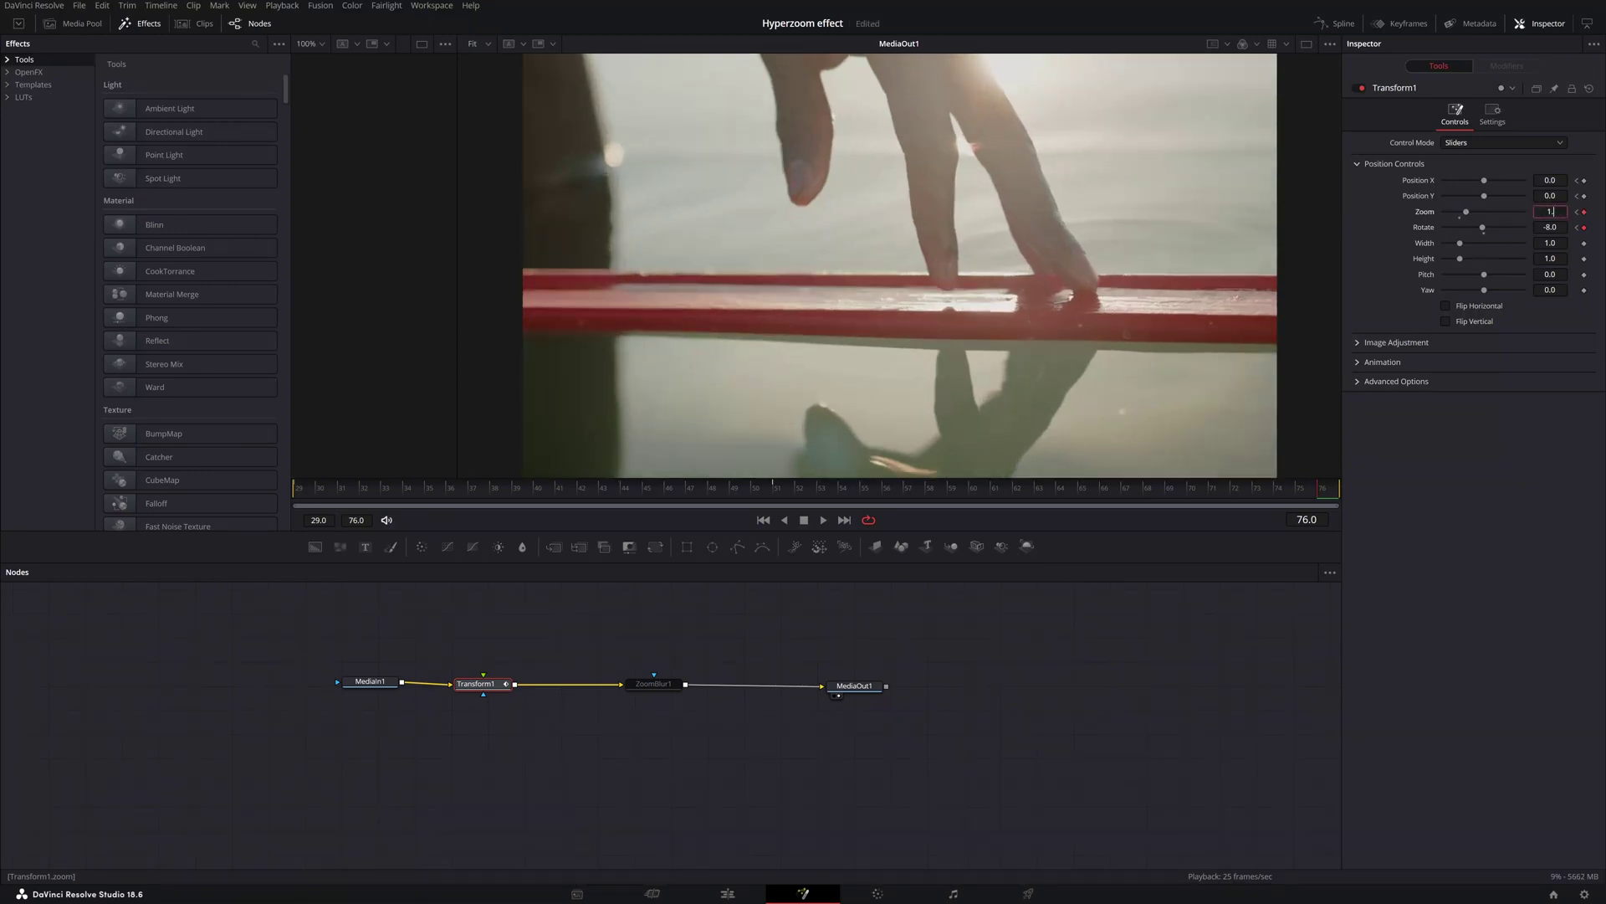
pyautogui.write('3')
pyautogui.press('Return')
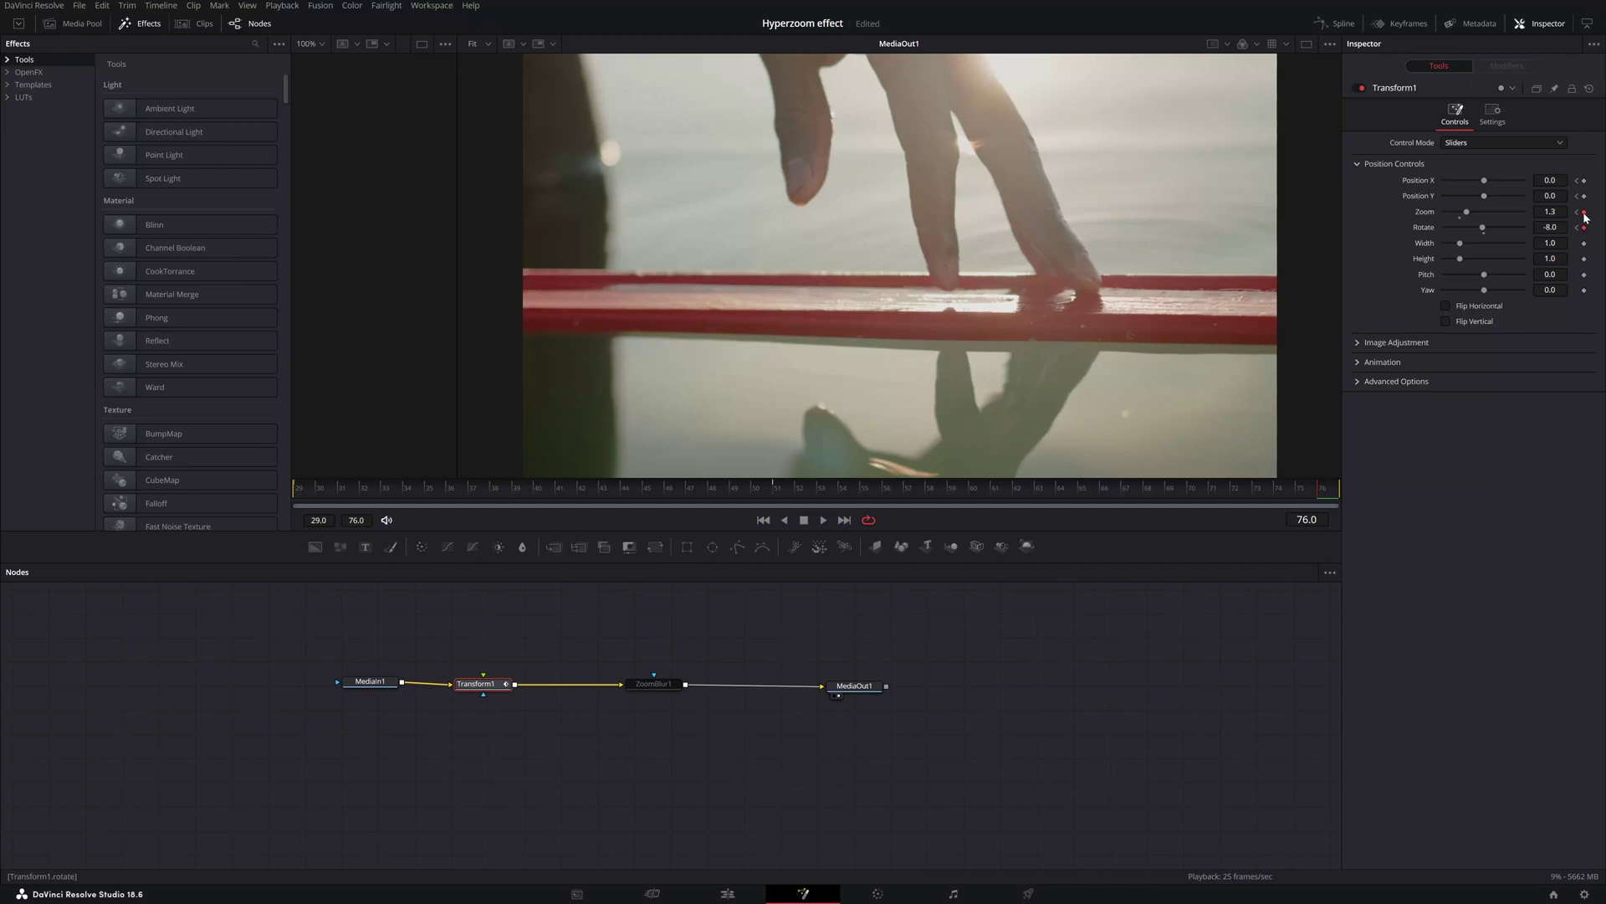
pyautogui.click(1584, 226)
# - Play back the animated transition and return to frame 29
pyautogui.press('space')
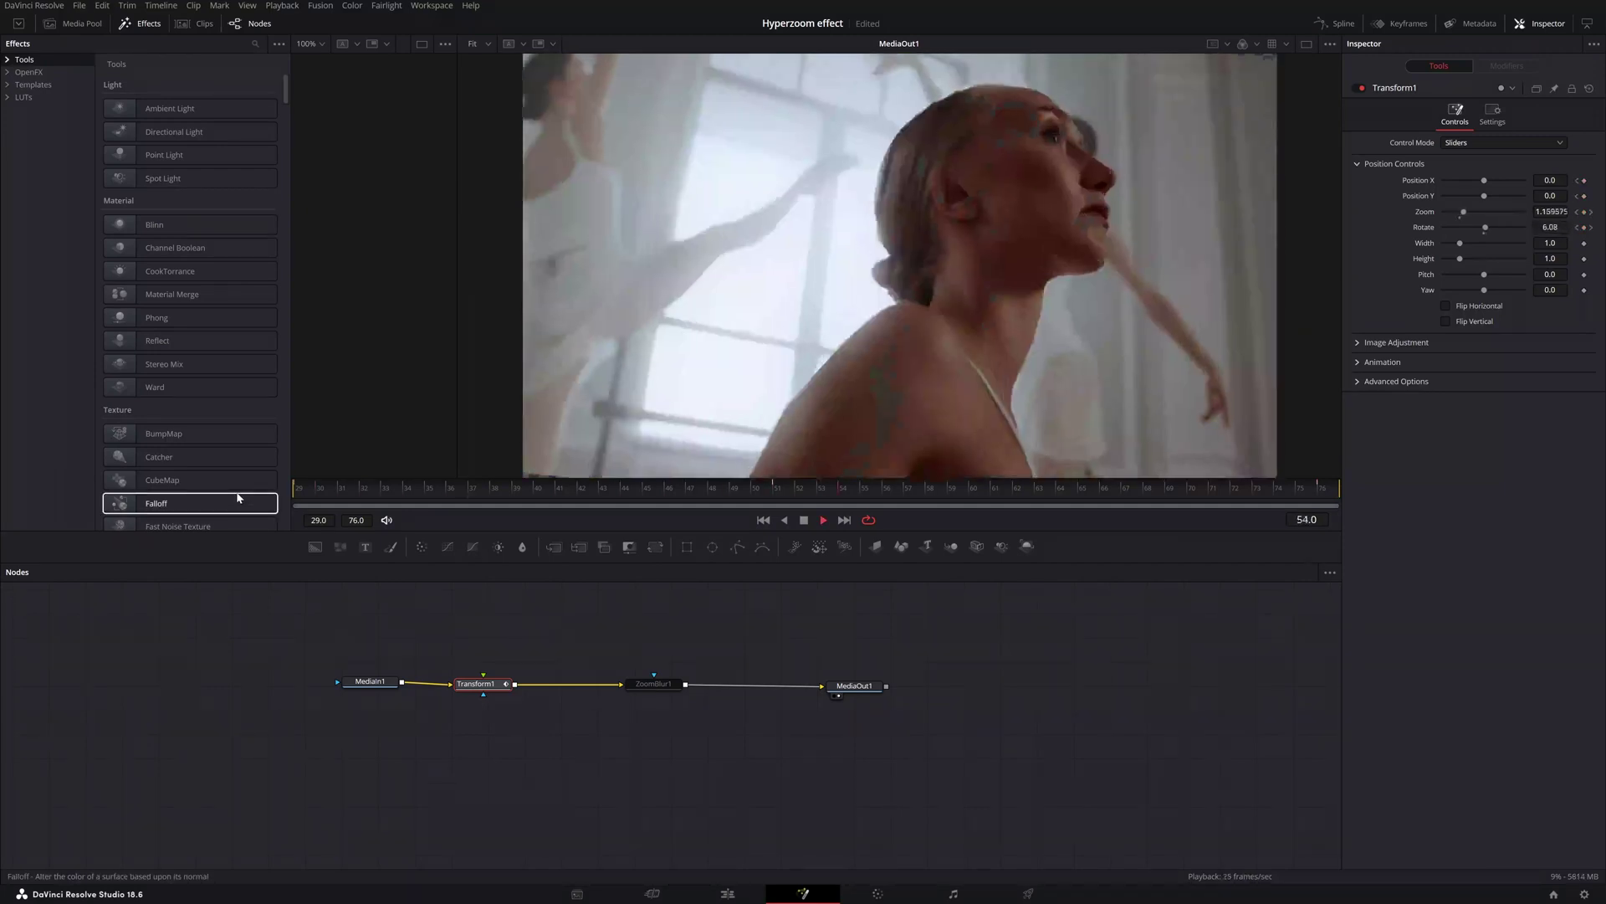
pyautogui.press('space')
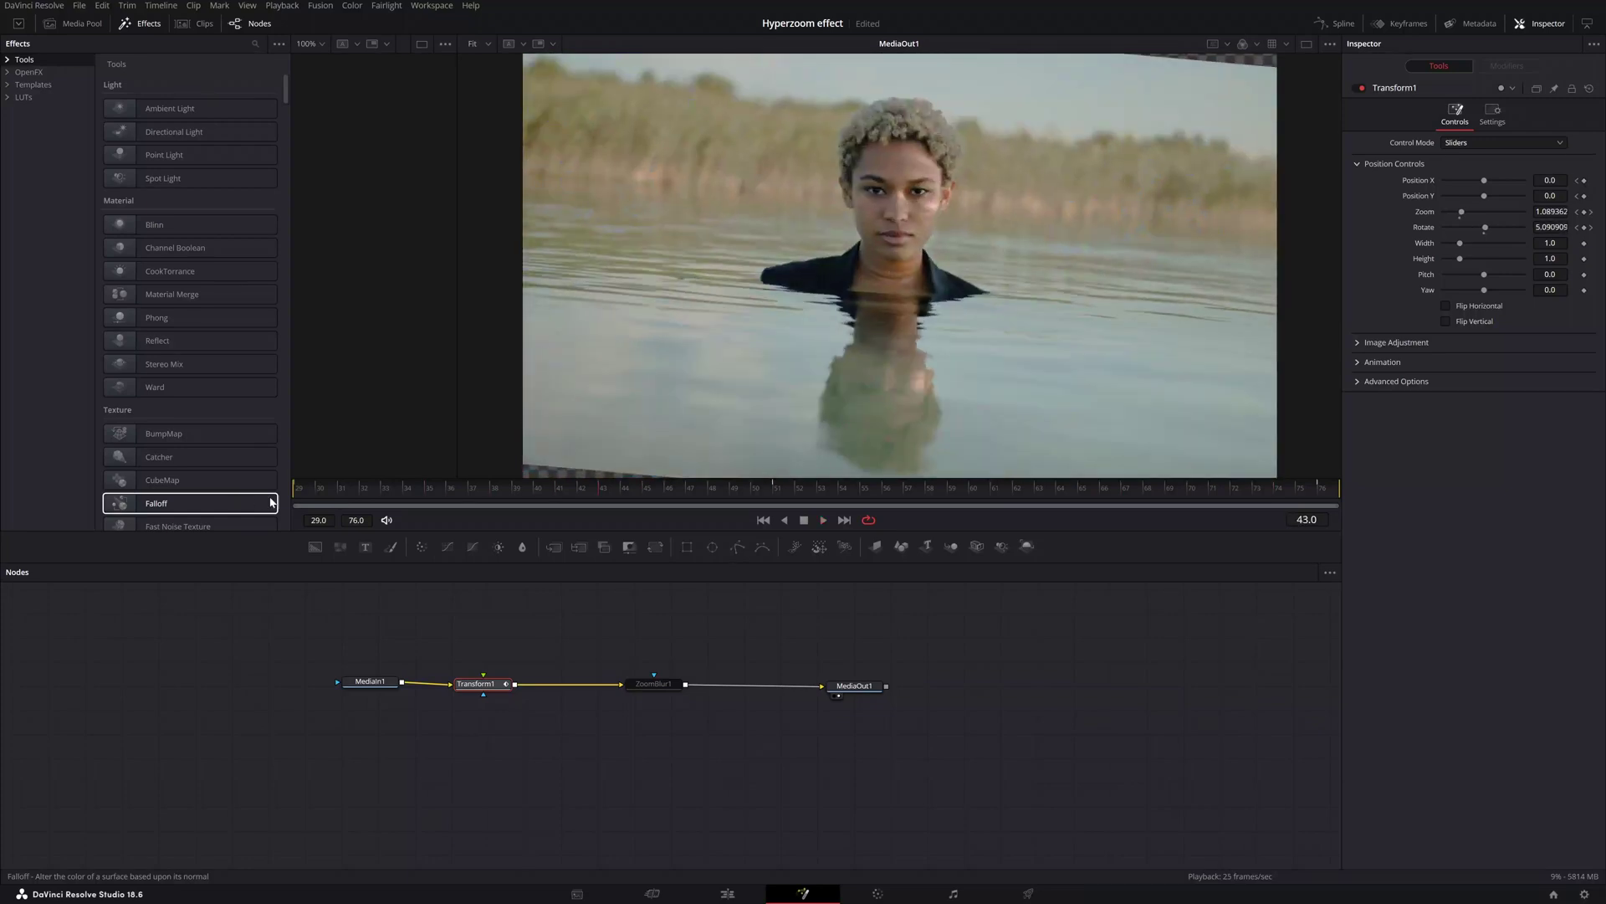
pyautogui.moveTo(351, 499); pyautogui.dragTo(269, 502)
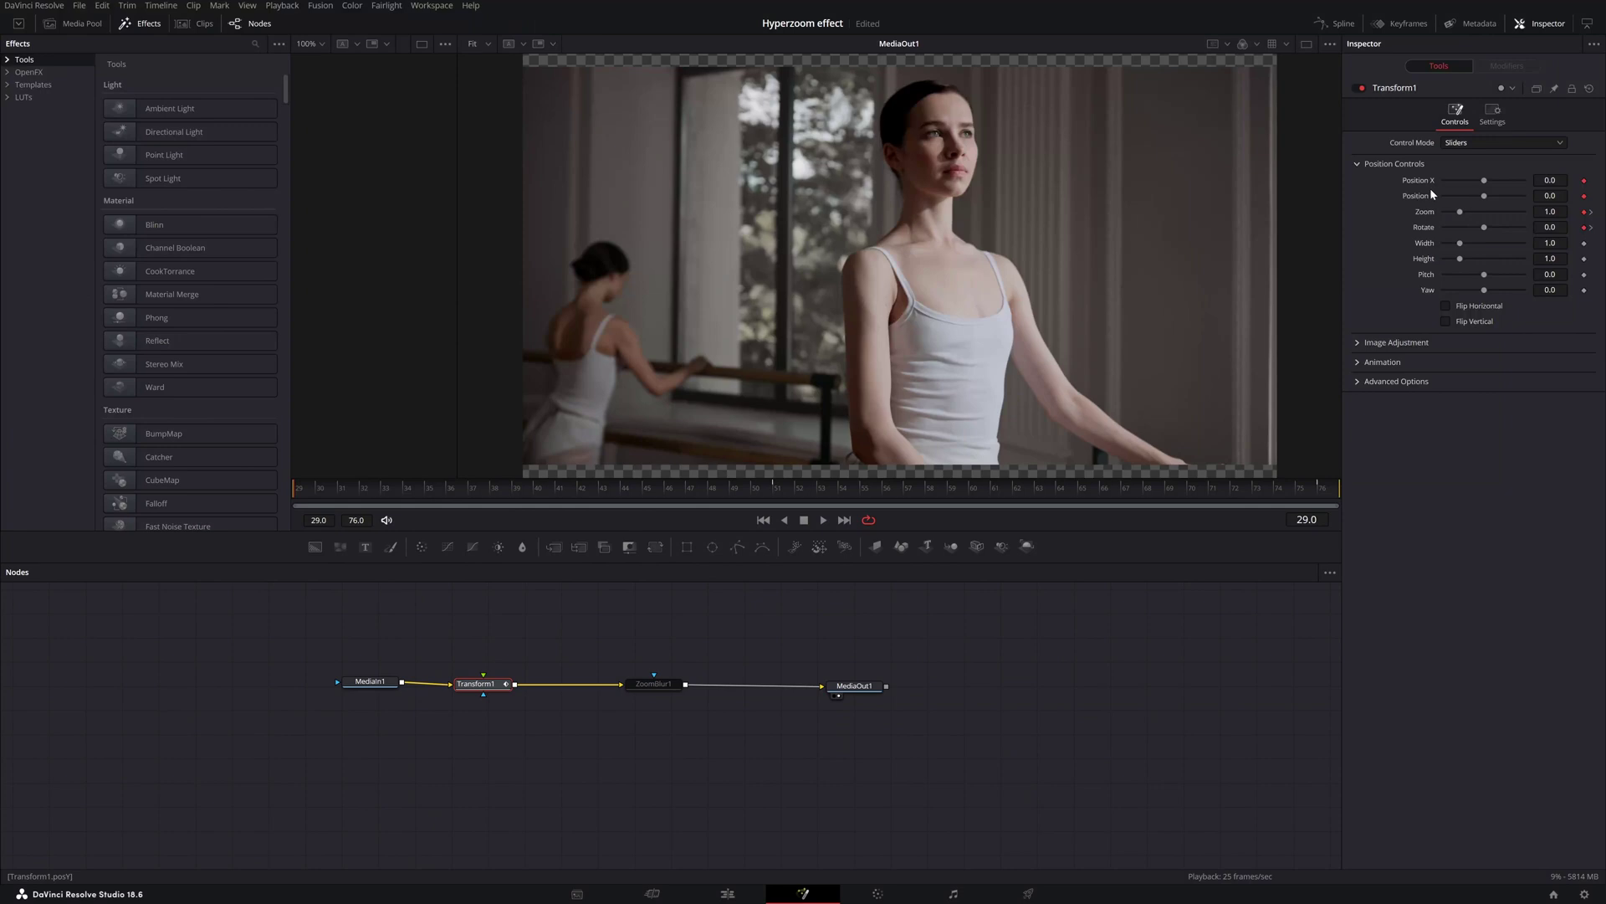
# - Turn ZoomBlur1 back on and return to frame 29
pyautogui.click(1585, 182)
pyautogui.moveTo(654, 684); pyautogui.dragTo(582, 690)
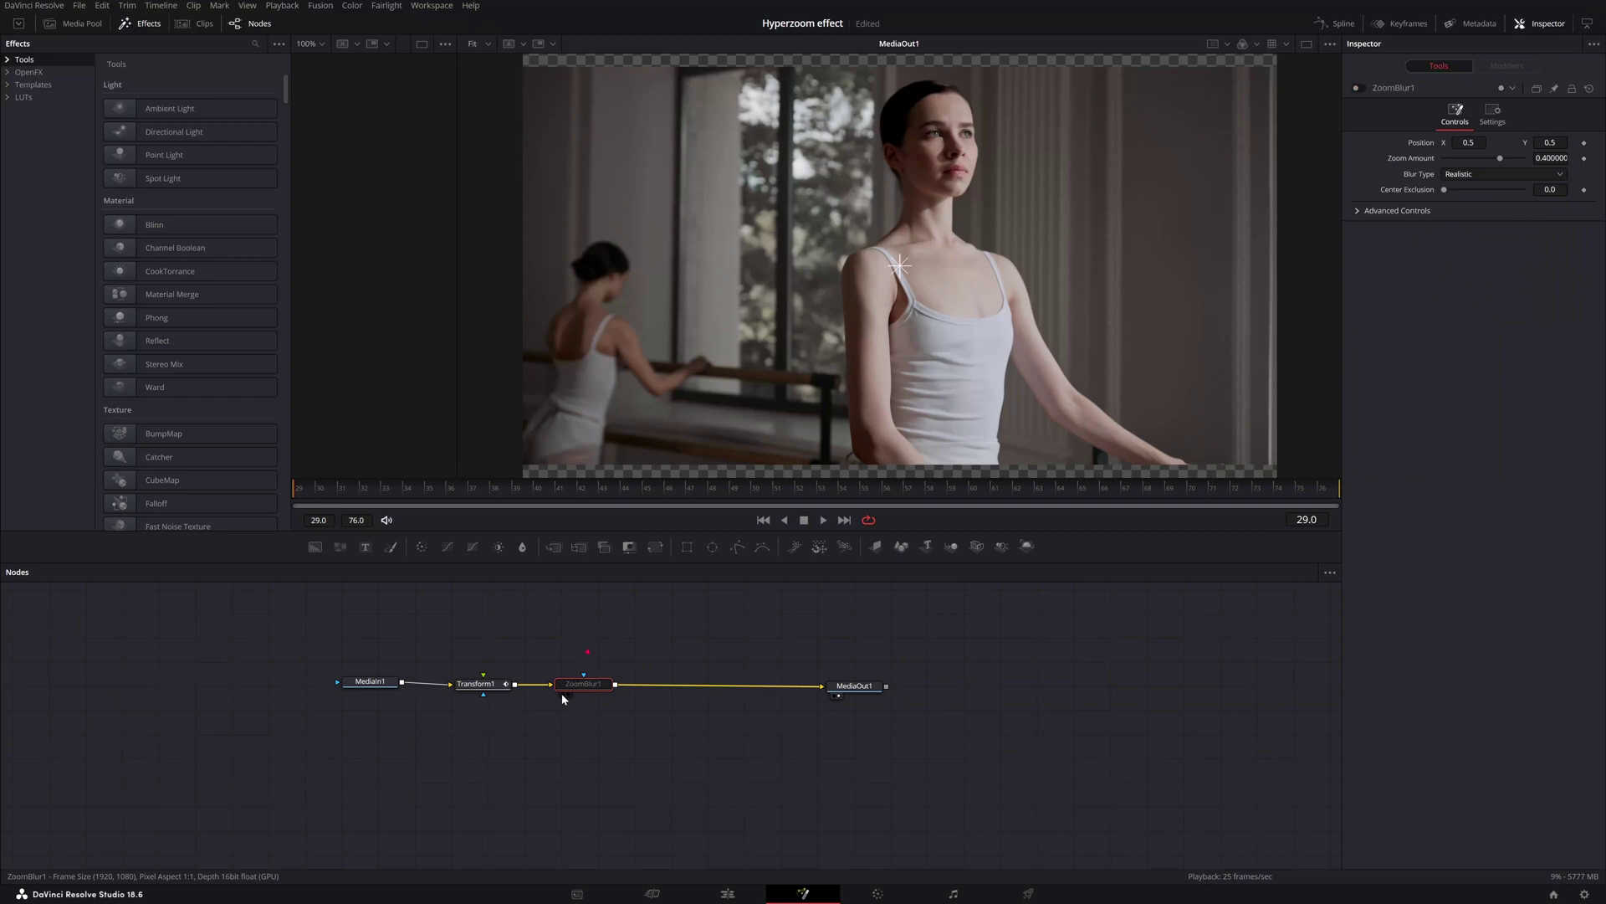
pyautogui.click(1358, 89)
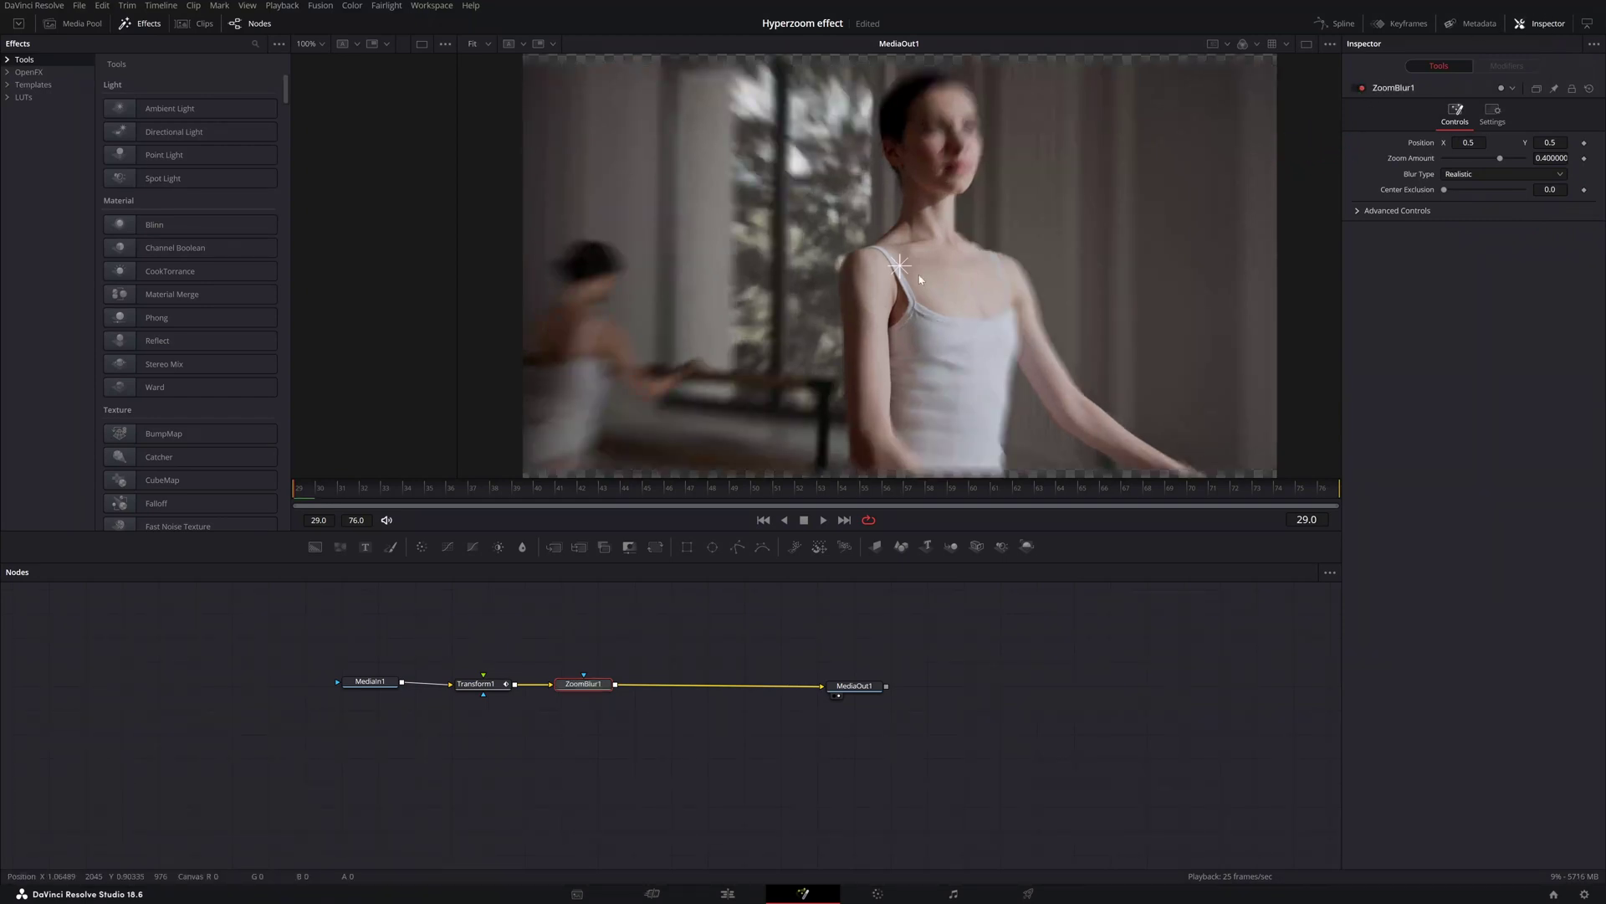
pyautogui.moveTo(710, 488); pyautogui.dragTo(289, 506)
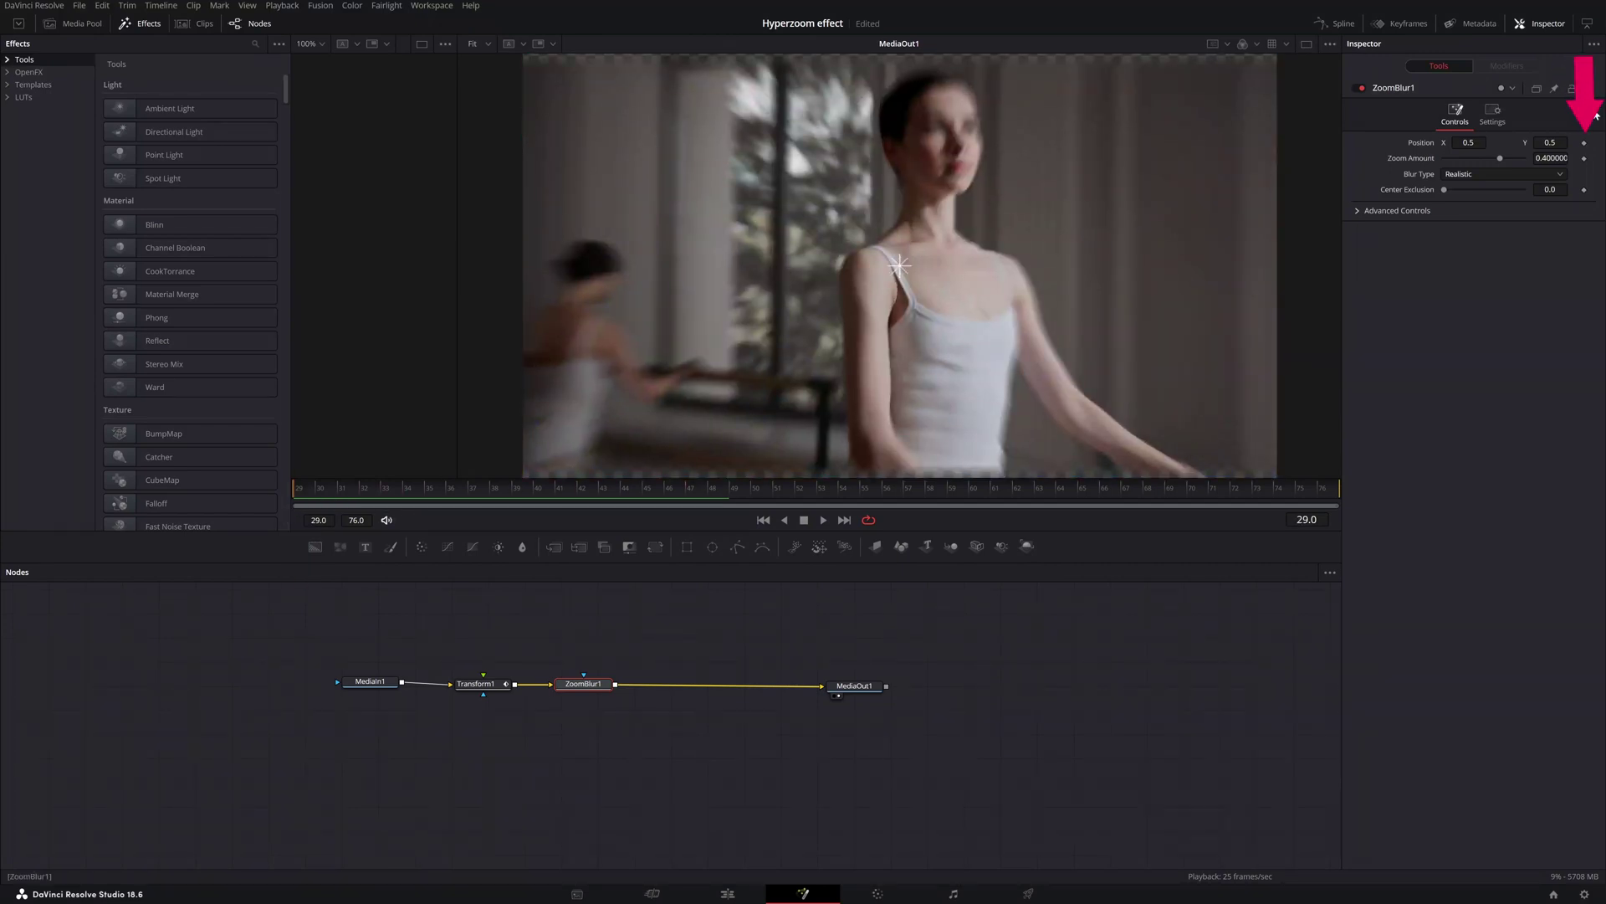
# - Keyframe the Zoom Amount at 0.3 on frame 29 and about 0.5 on frame 76
pyautogui.click(1585, 159)
pyautogui.moveTo(1500, 158); pyautogui.dragTo(1494, 159)
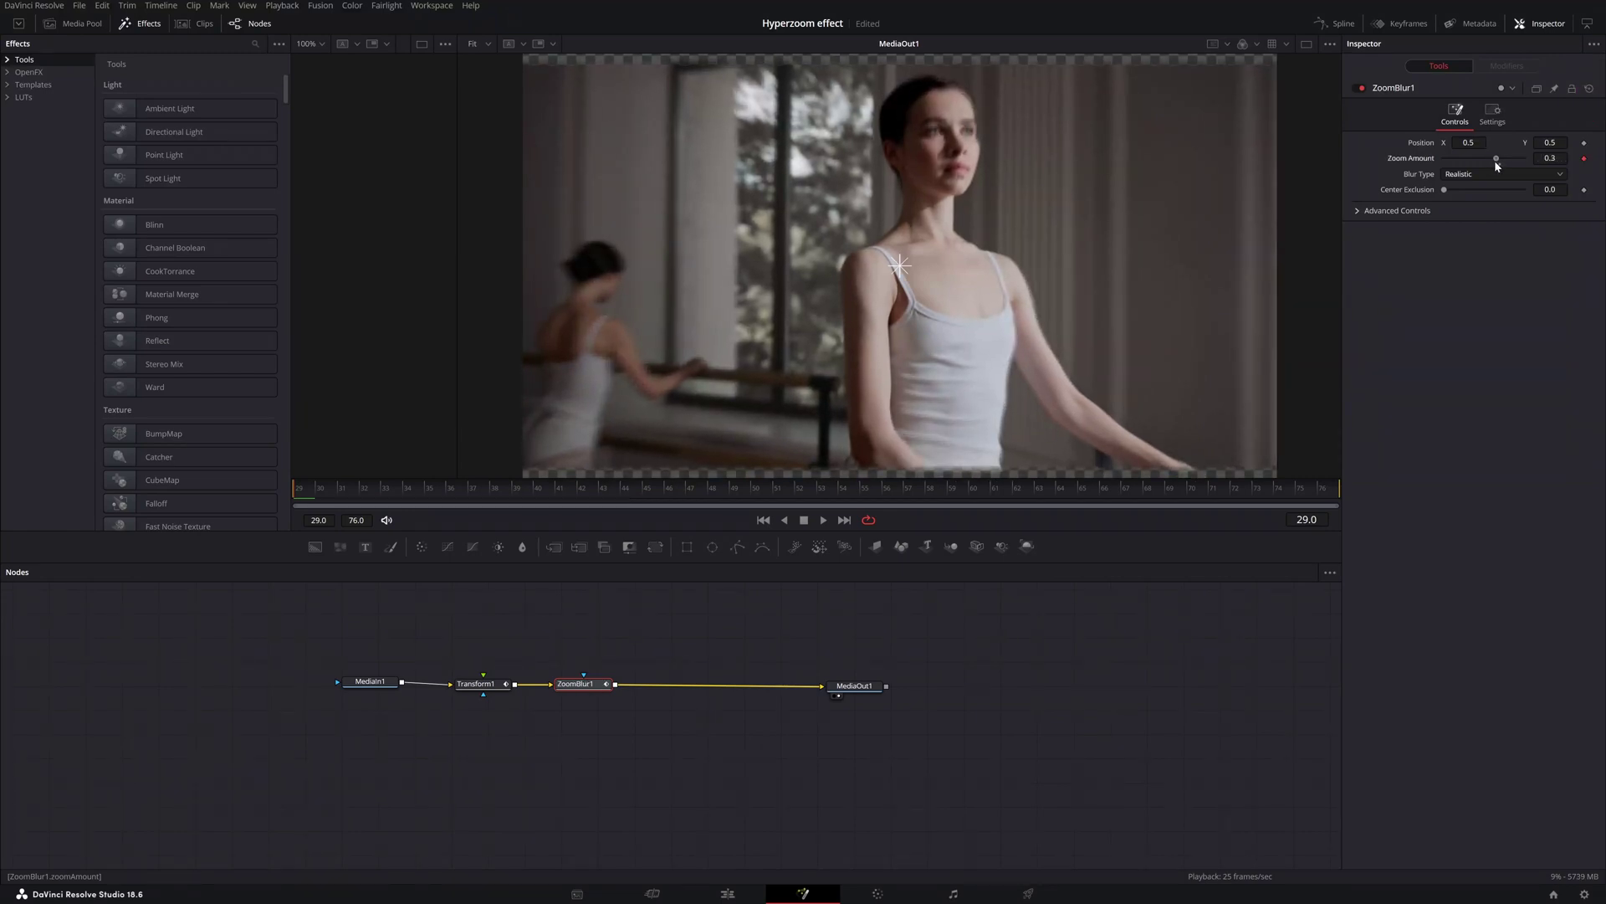
pyautogui.moveTo(893, 491); pyautogui.dragTo(1336, 494)
pyautogui.click(1550, 158)
pyautogui.write('0.52')
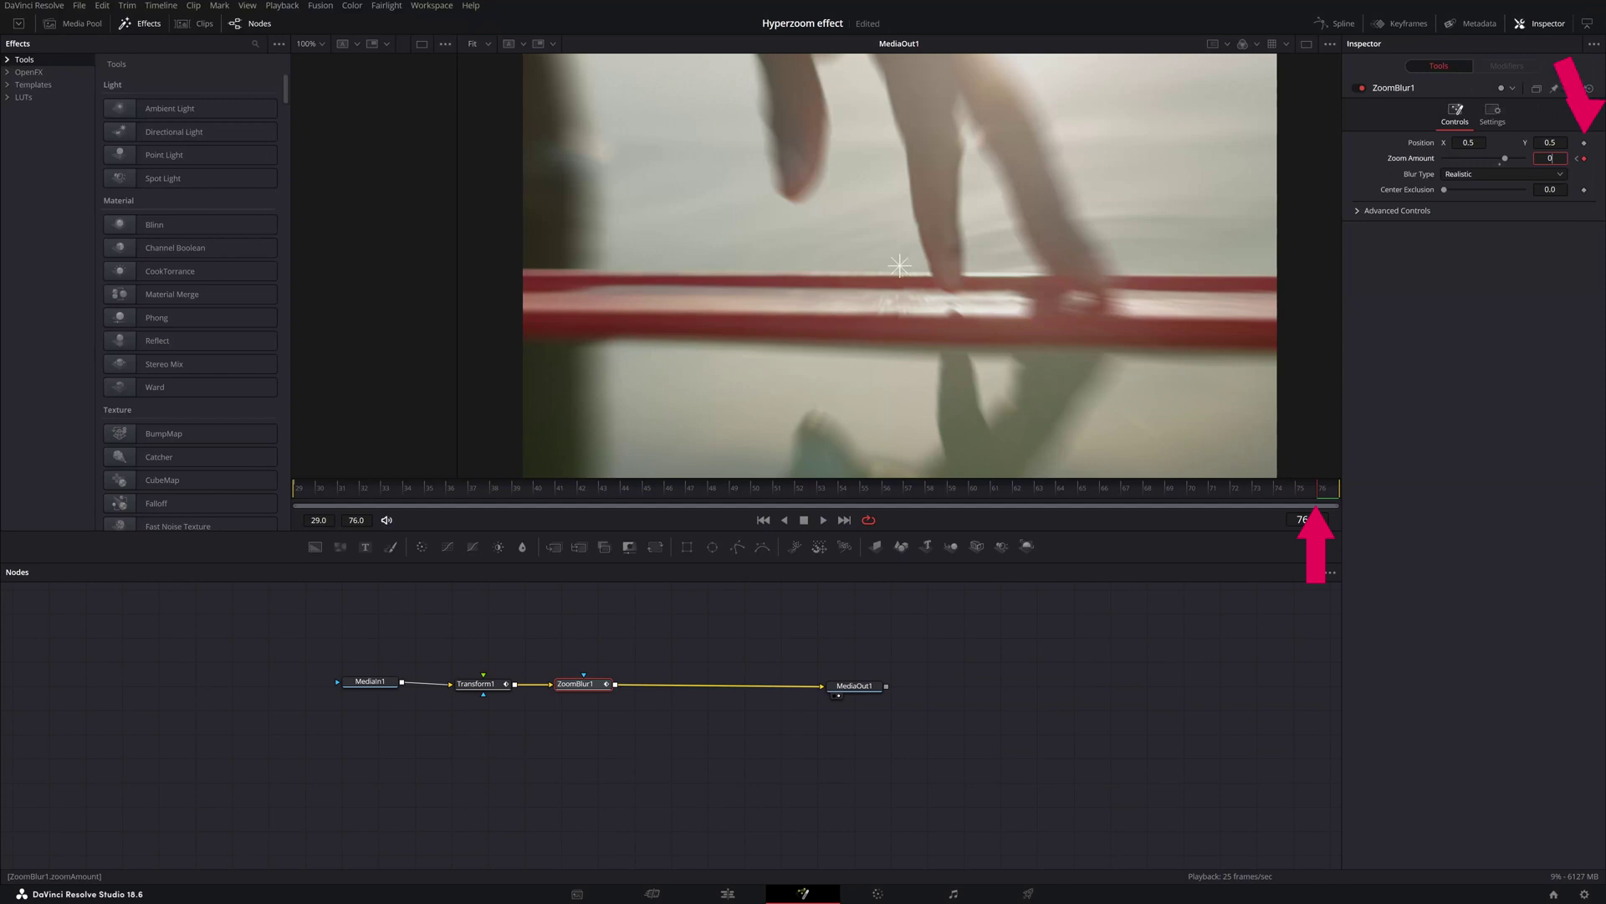
pyautogui.click(1549, 189)
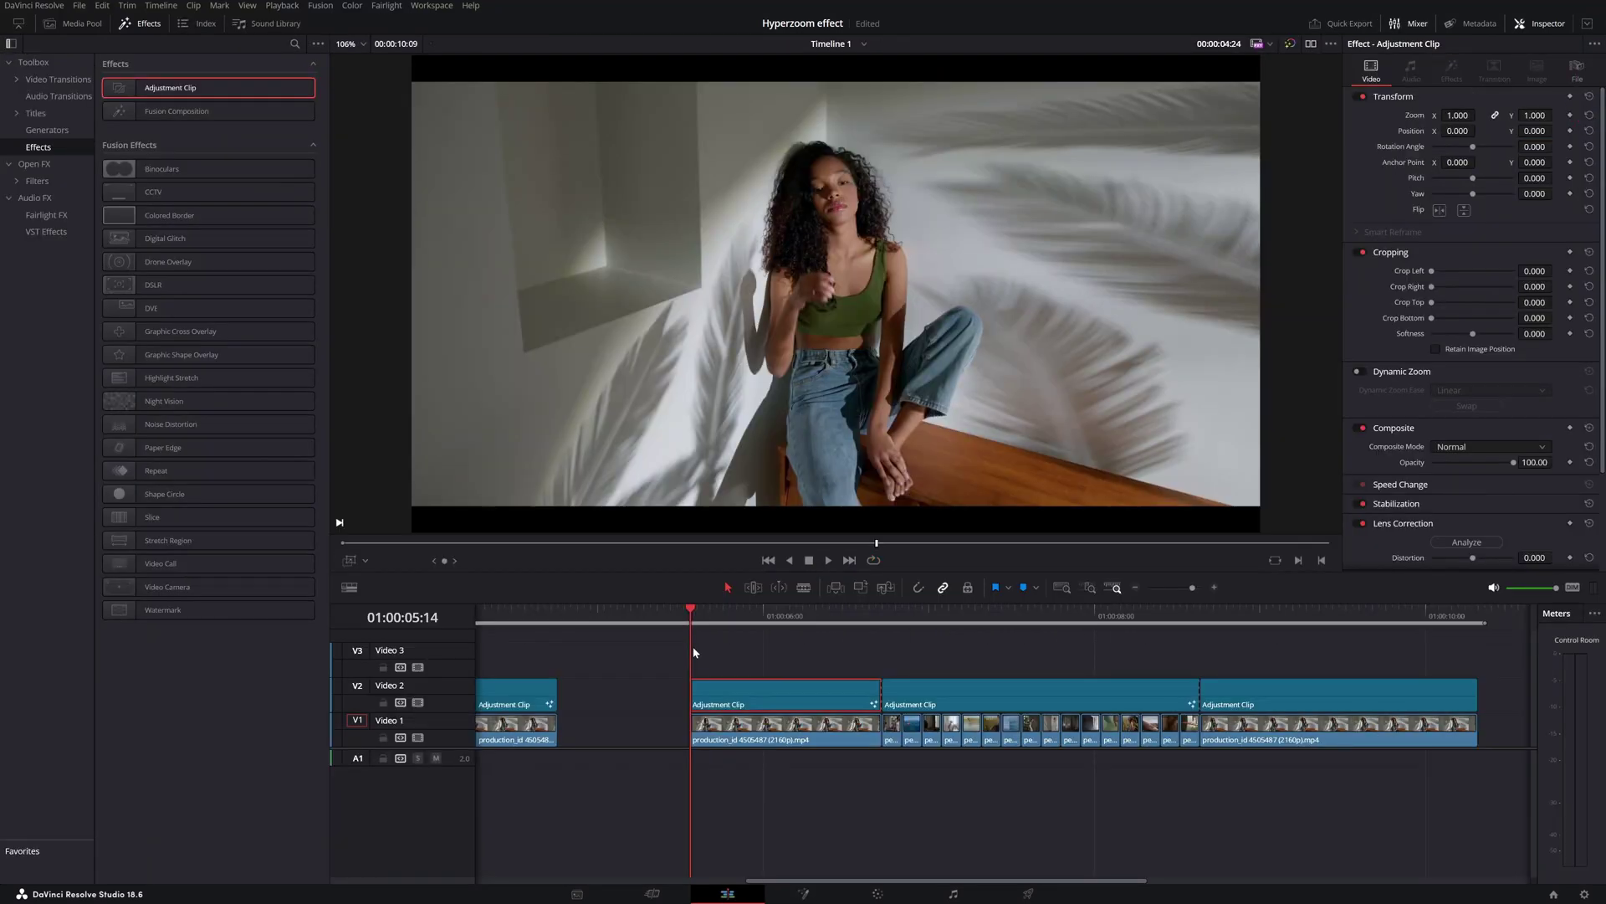
# - Play back the timeline, then open the third adjustment clip in Fusion
pyautogui.press('space')
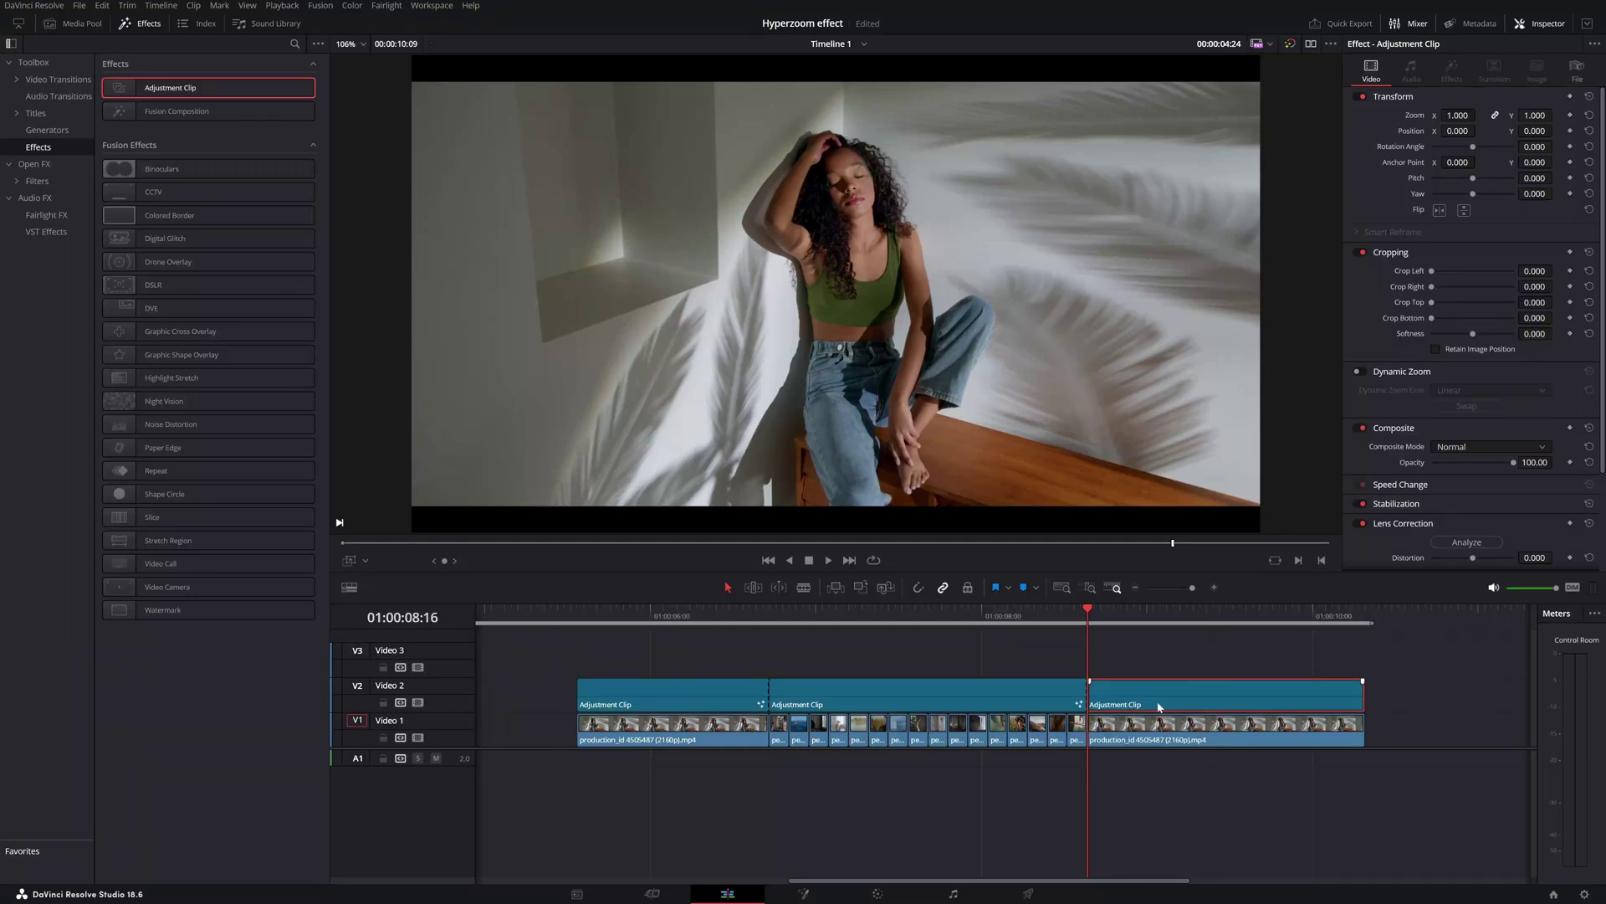
pyautogui.click(804, 894)
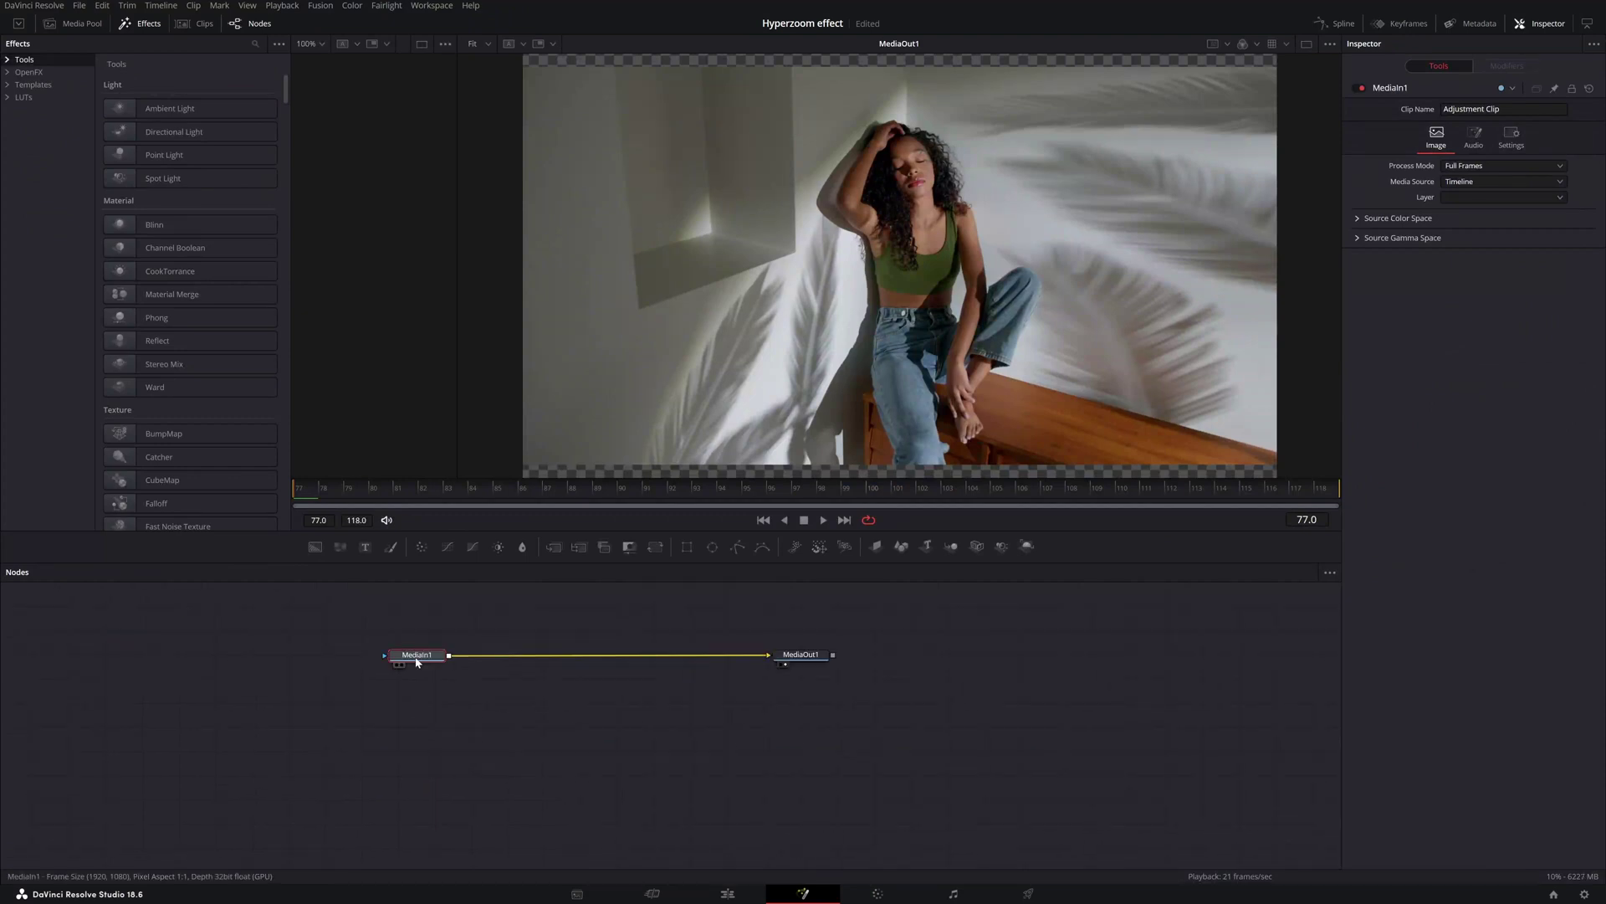
# - Add a Transform node after the media input
pyautogui.hotkey('shift', 'space')
pyautogui.write('trans')
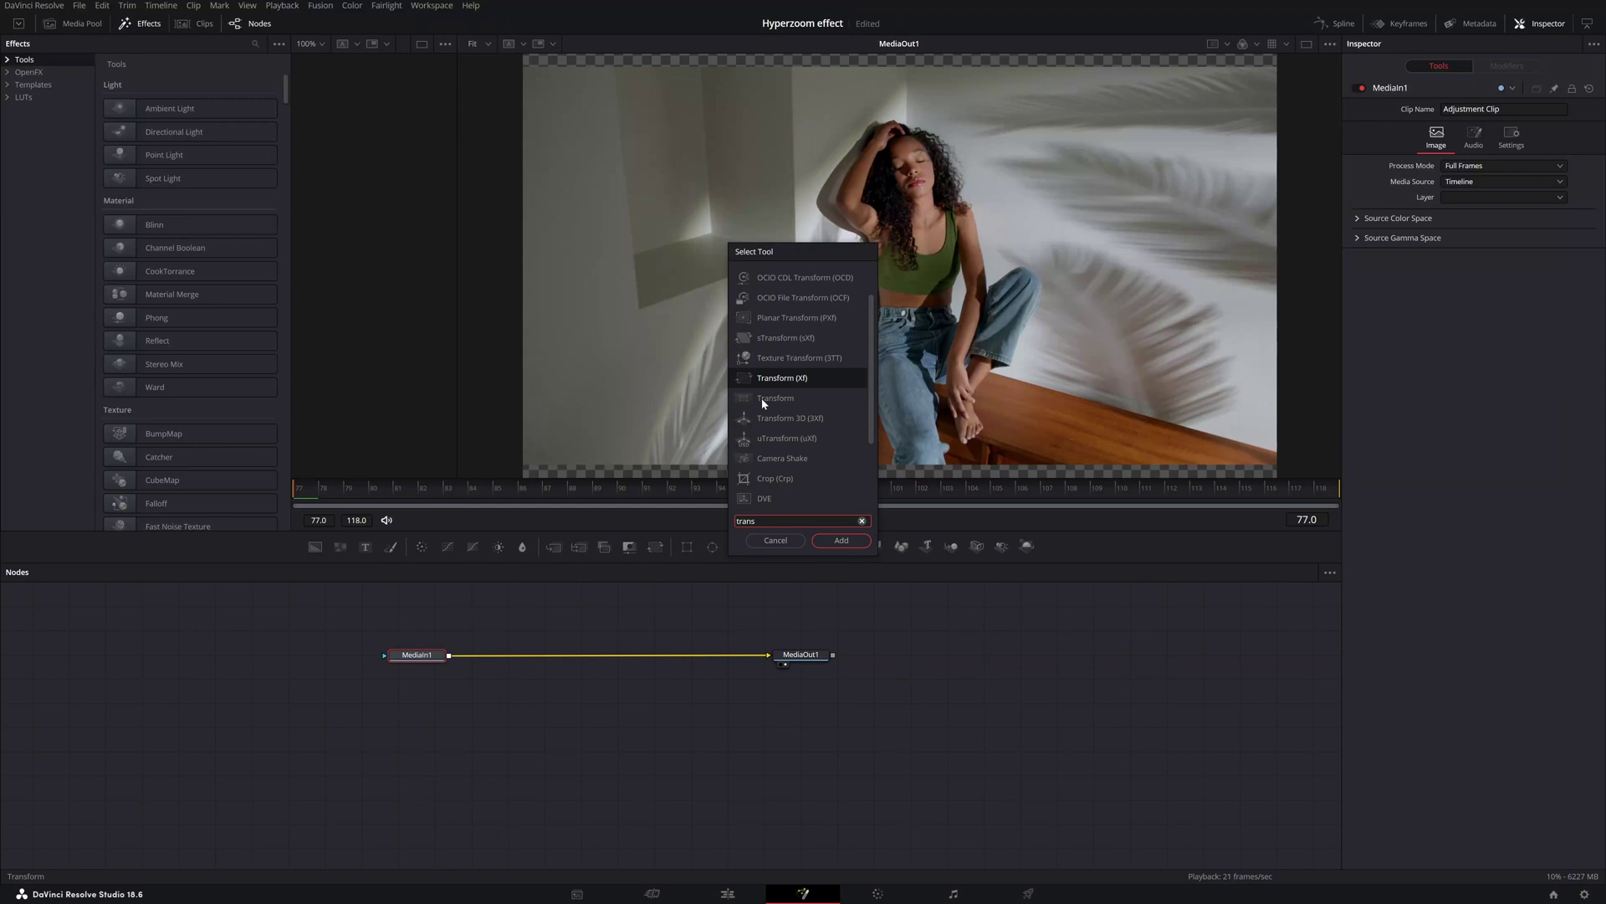
pyautogui.click(762, 400)
pyautogui.click(841, 540)
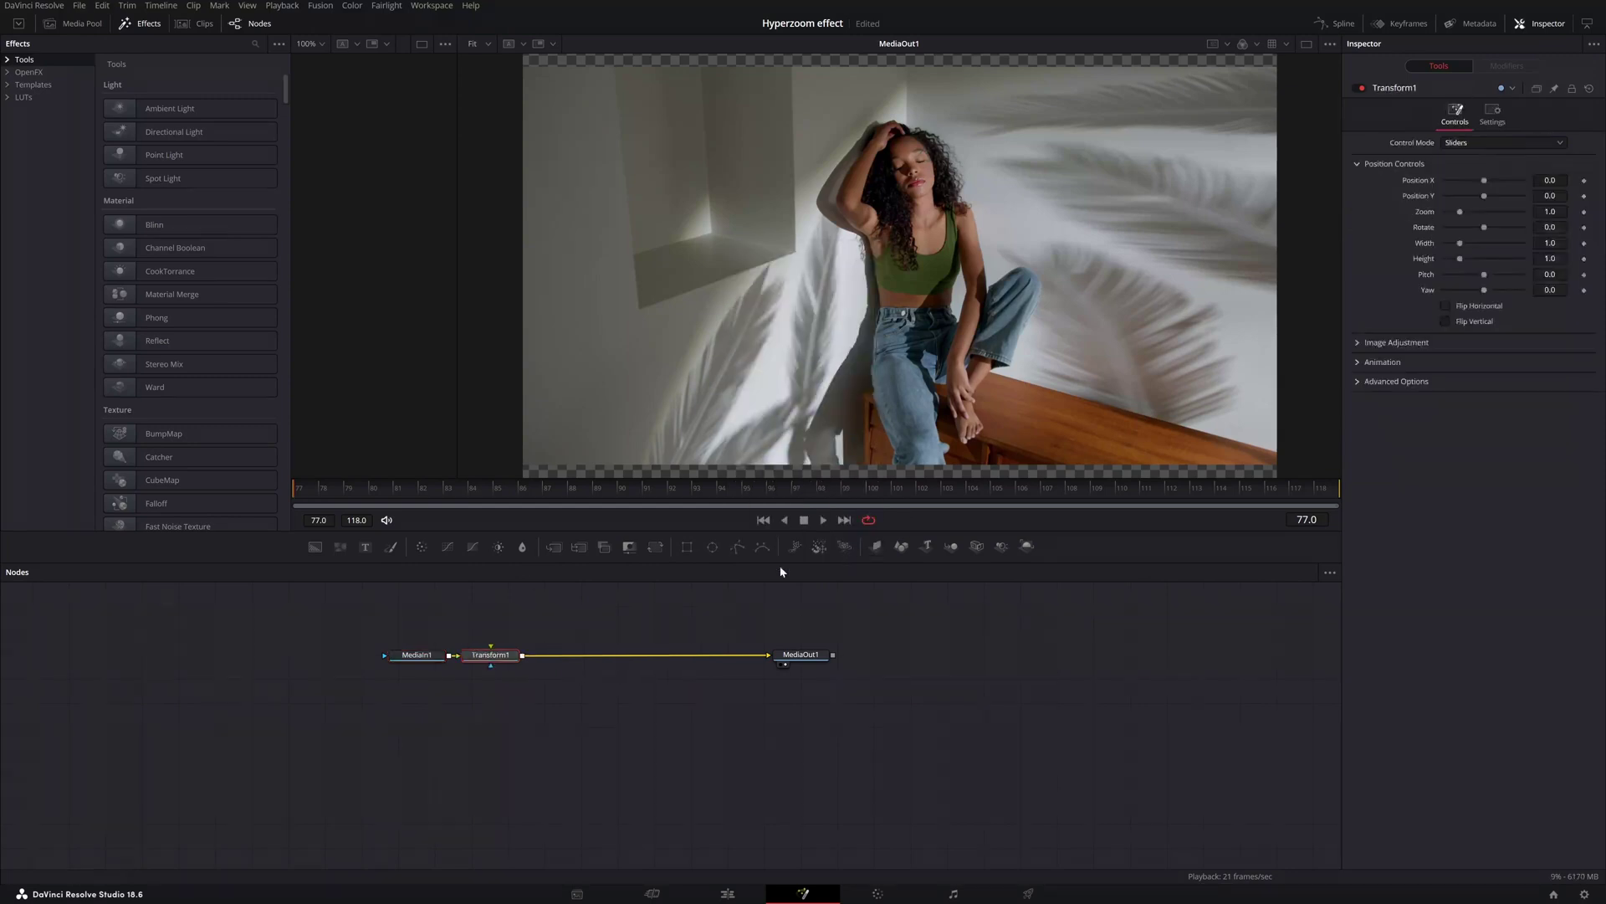
# - Add a Zoom Blur after Transform1, switch it off, and select Transform1 at frame 77
pyautogui.hotkey('shift', 'space')
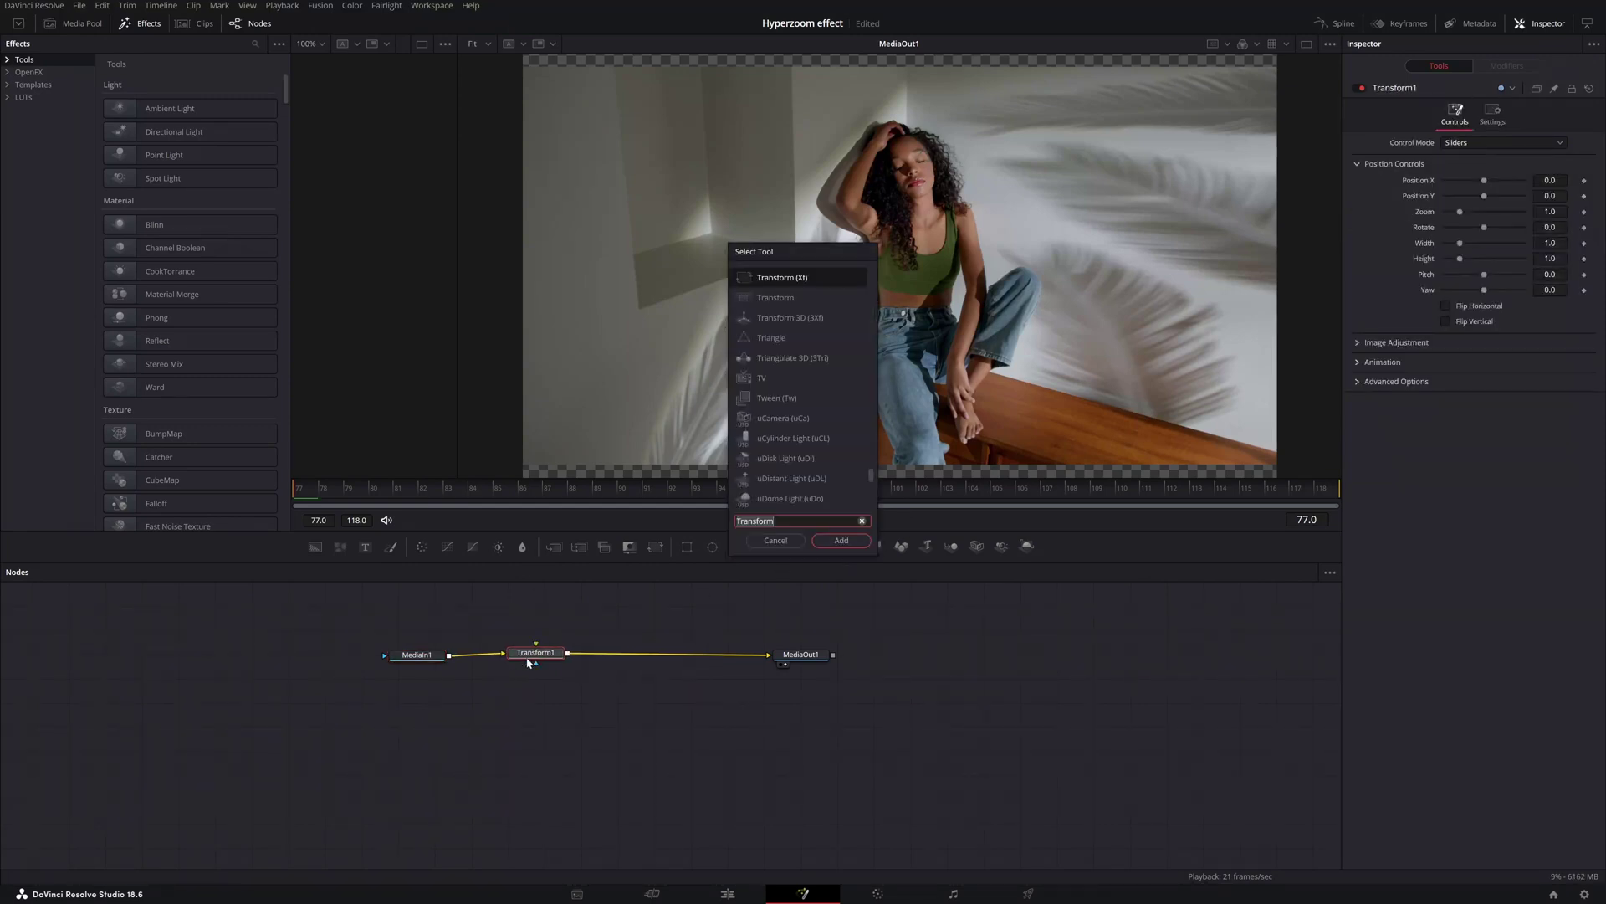
pyautogui.write('zoom')
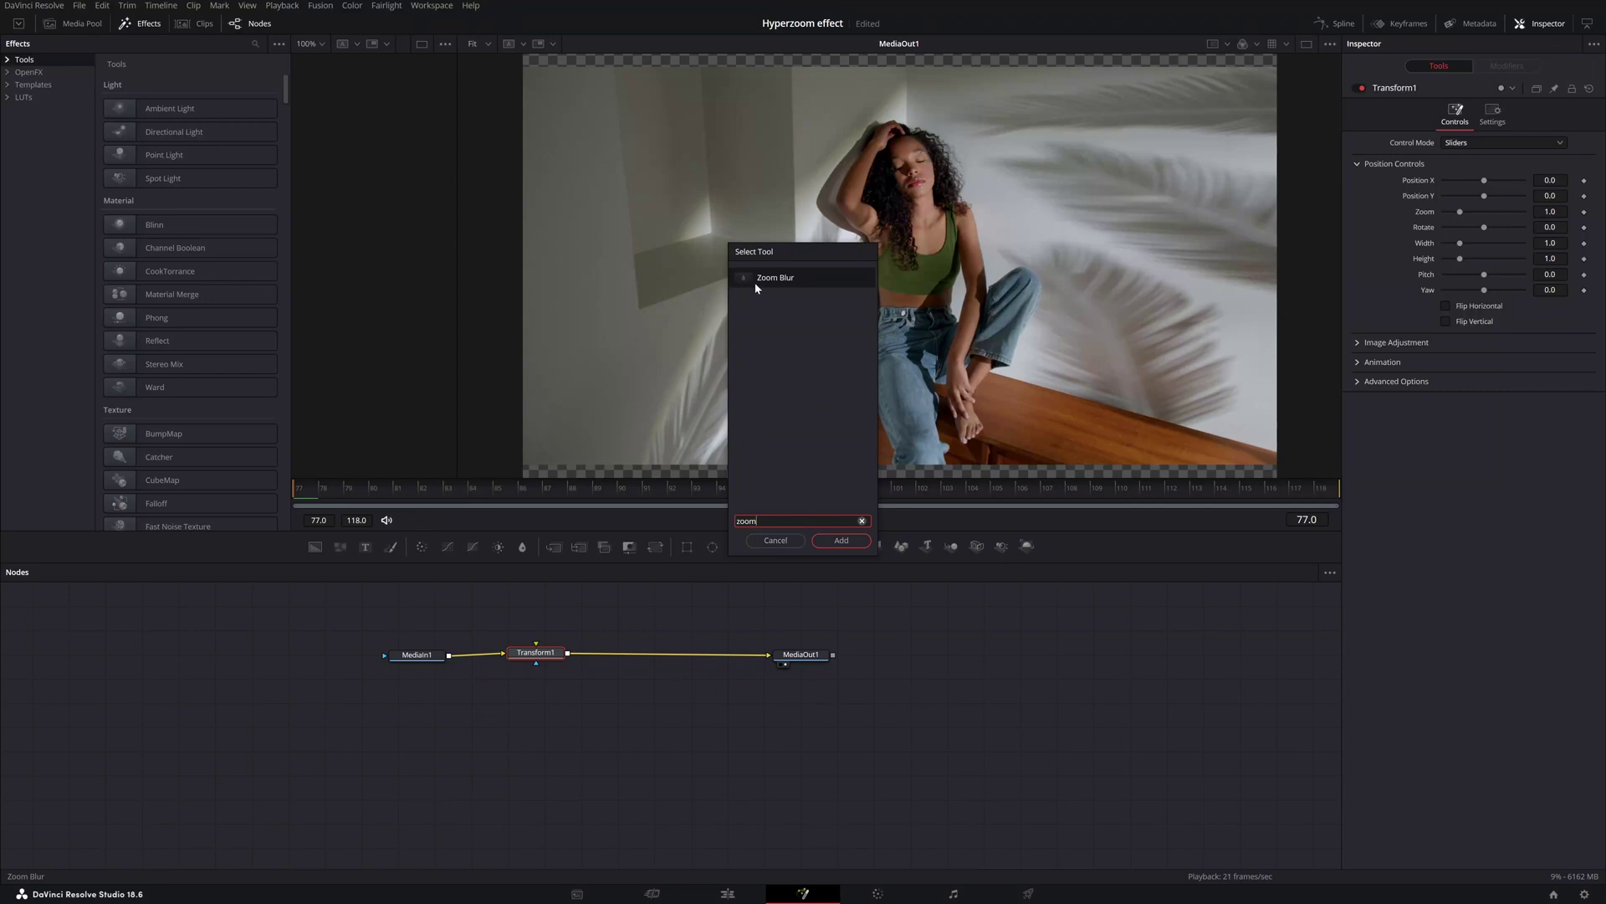
pyautogui.click(842, 540)
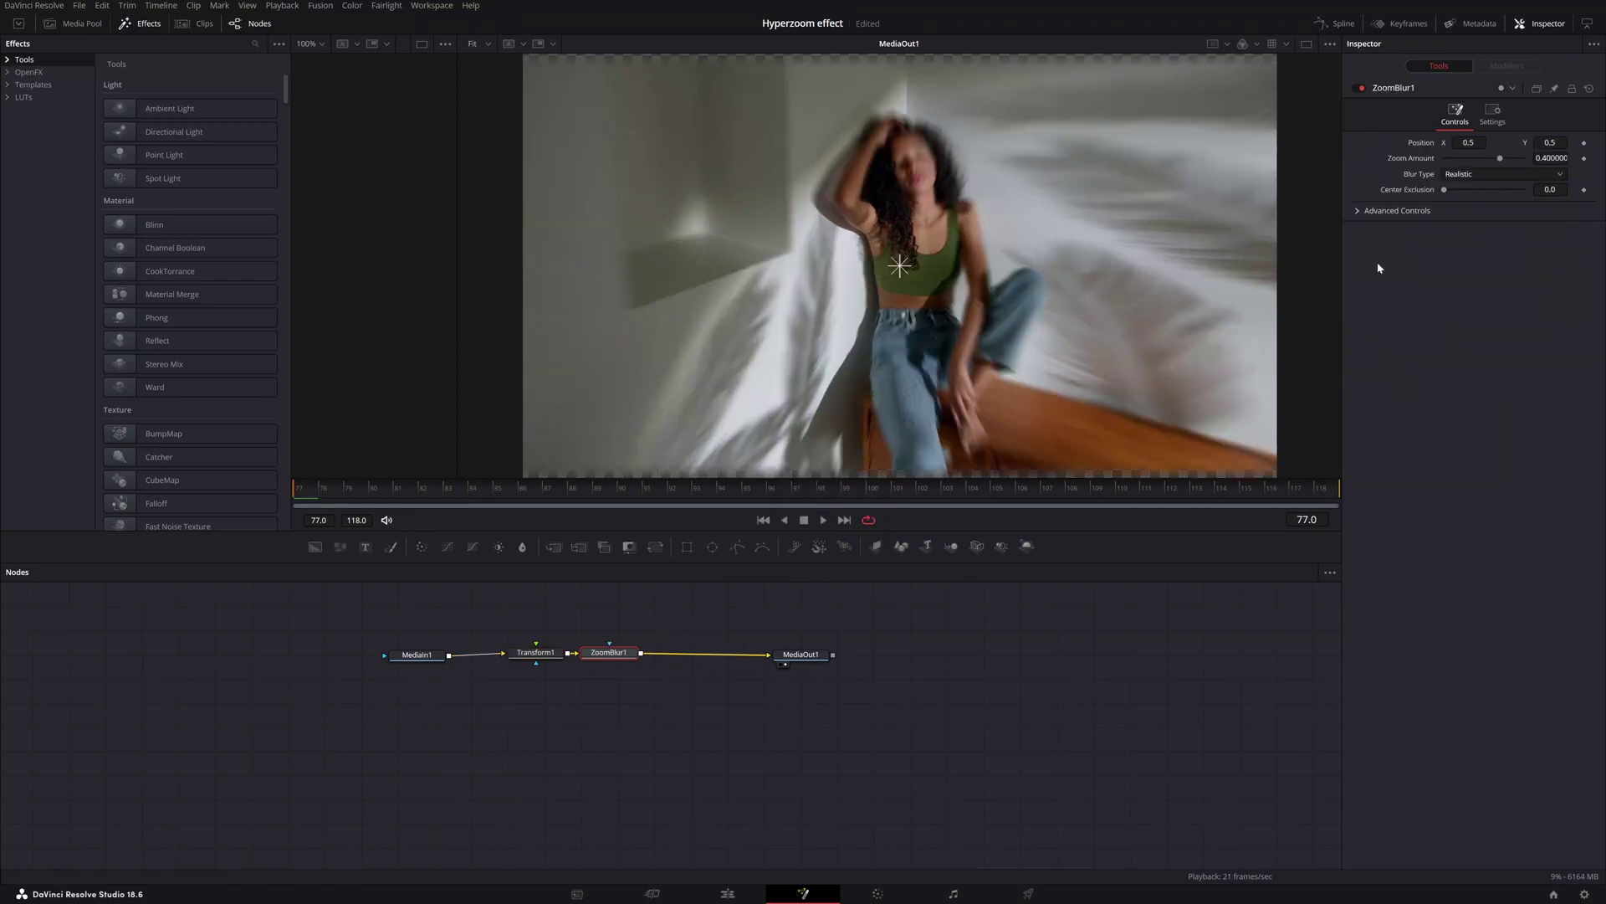
pyautogui.click(1360, 87)
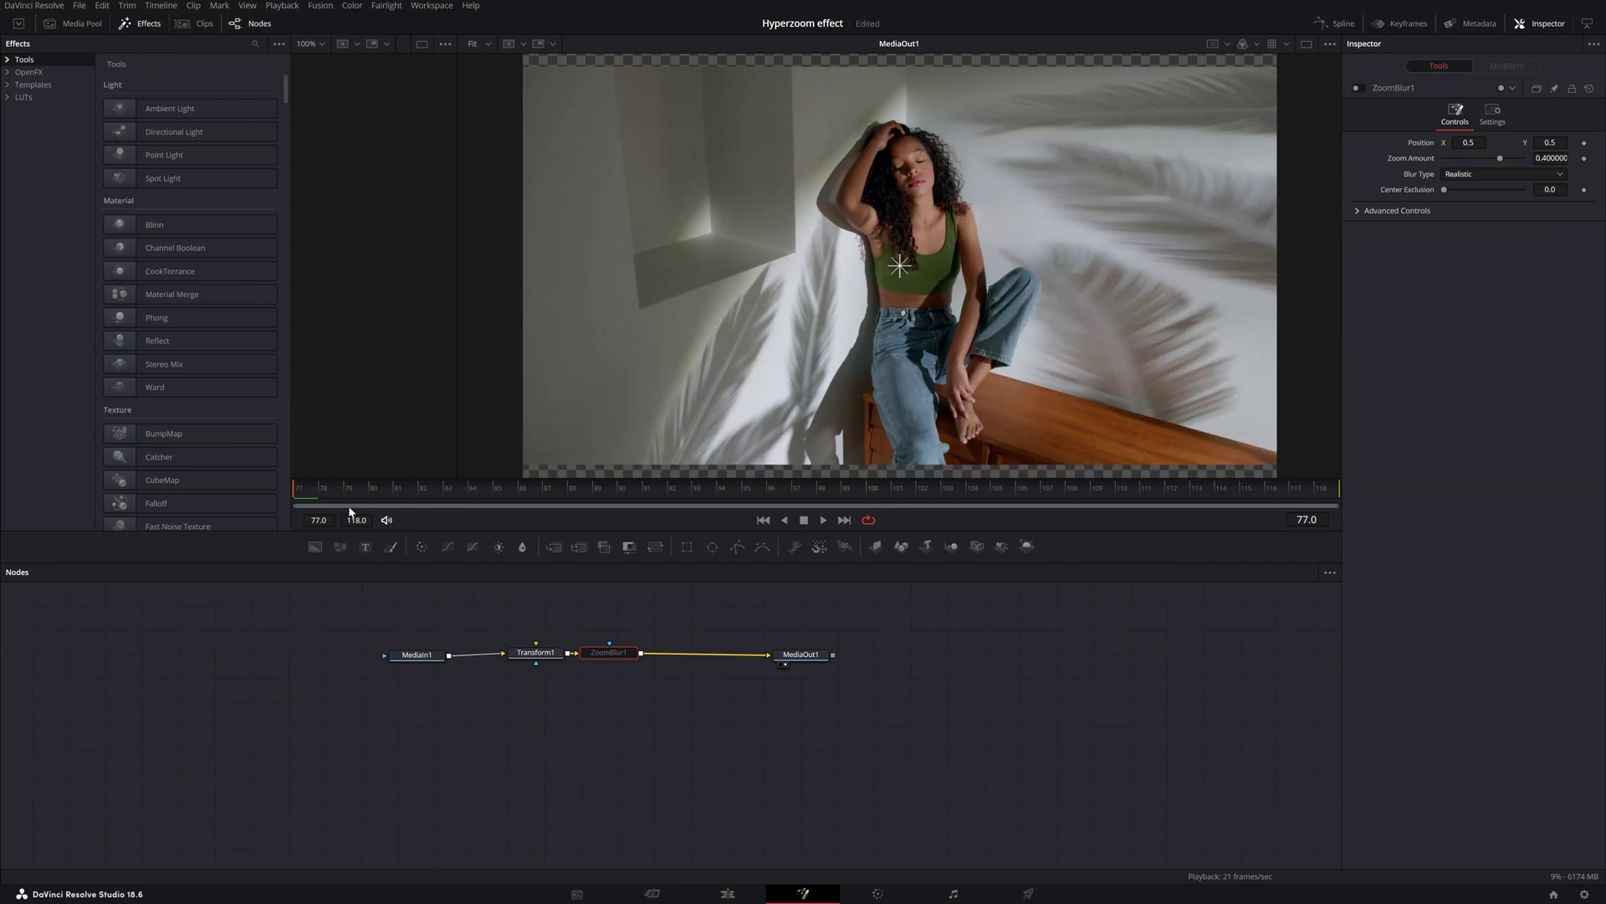
pyautogui.click(326, 486)
pyautogui.press('Left')
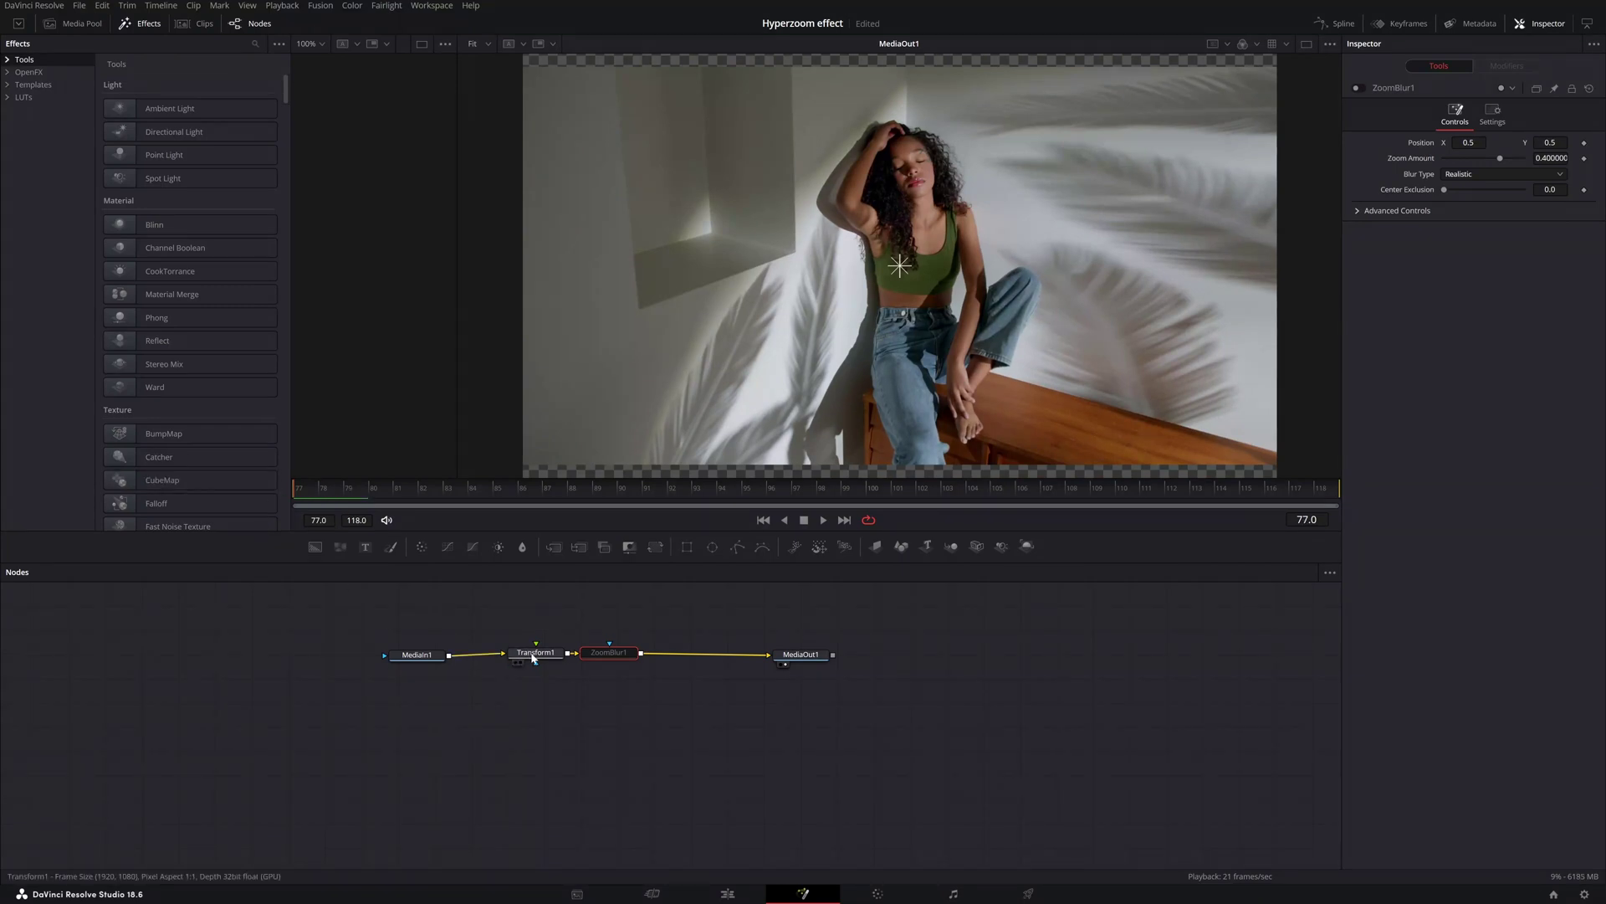
pyautogui.click(533, 658)
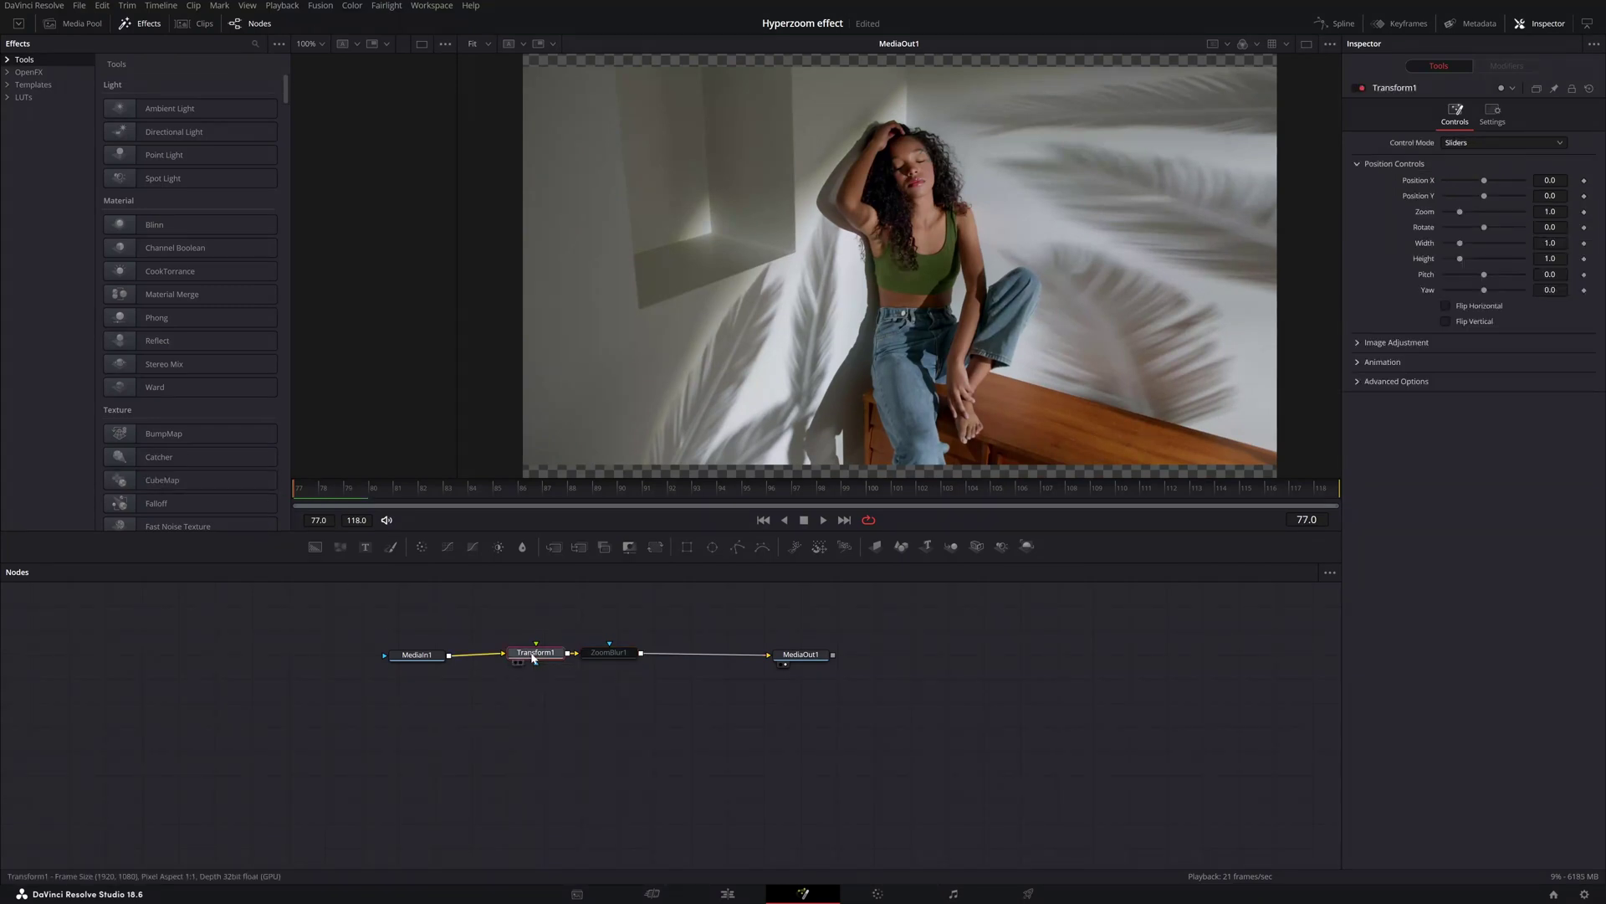
# - Keyframe Transform1's Zoom and Position X/Y at frame 77, with Zoom set to 1.2
pyautogui.moveTo(533, 658)
pyautogui.mouseDown()
pyautogui.moveTo(519, 670)
pyautogui.moveTo(509, 647)
pyautogui.mouseUp()
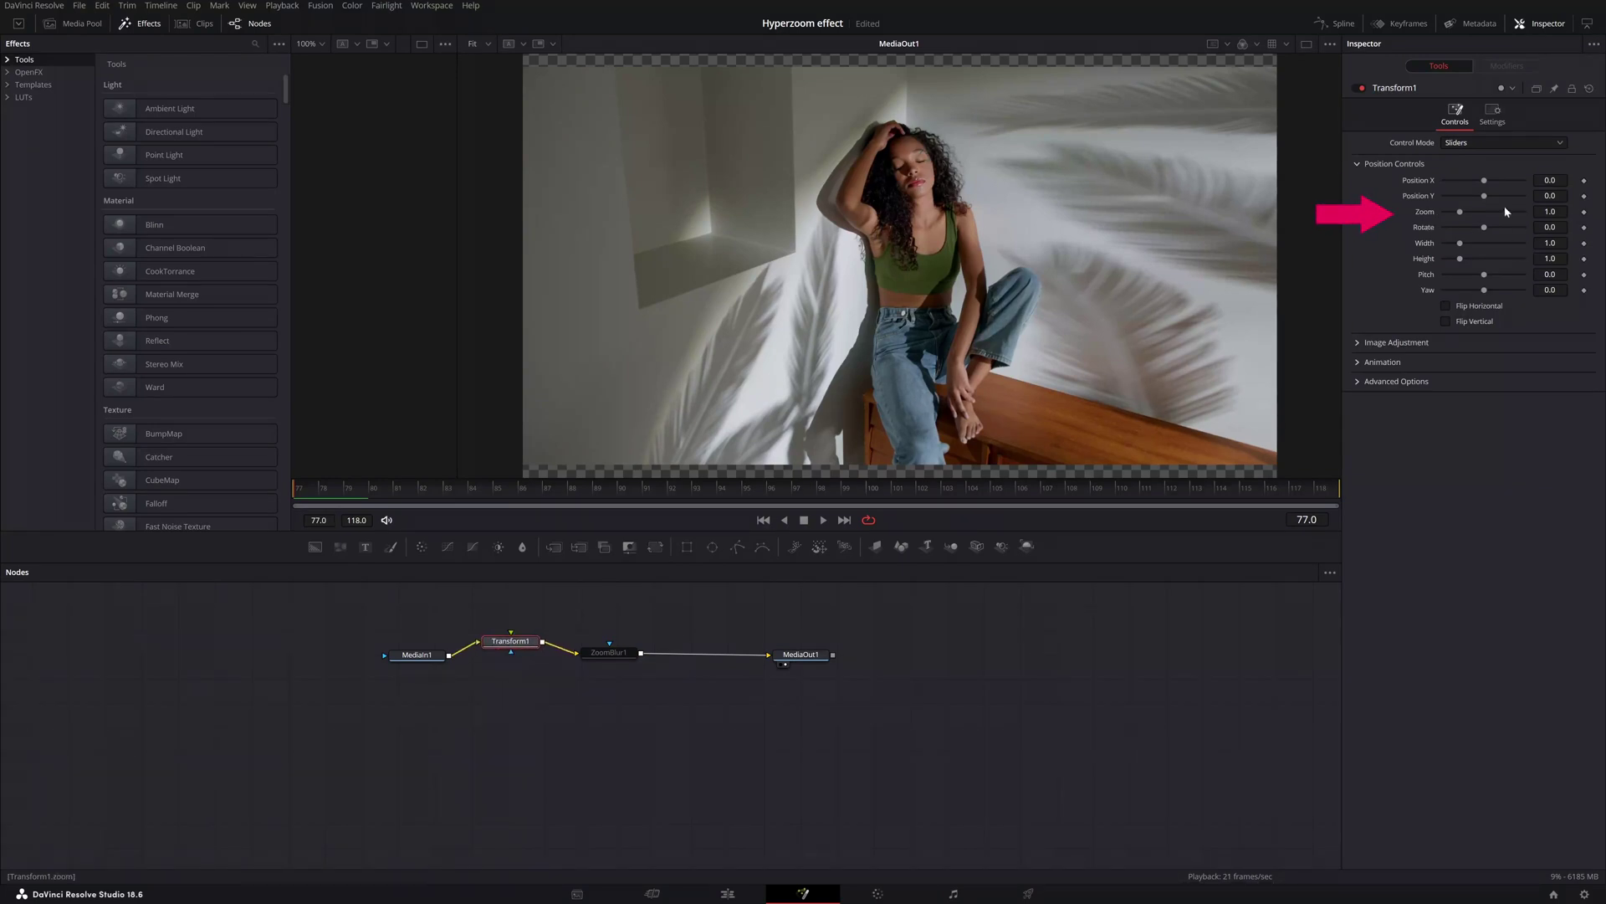
pyautogui.click(1584, 213)
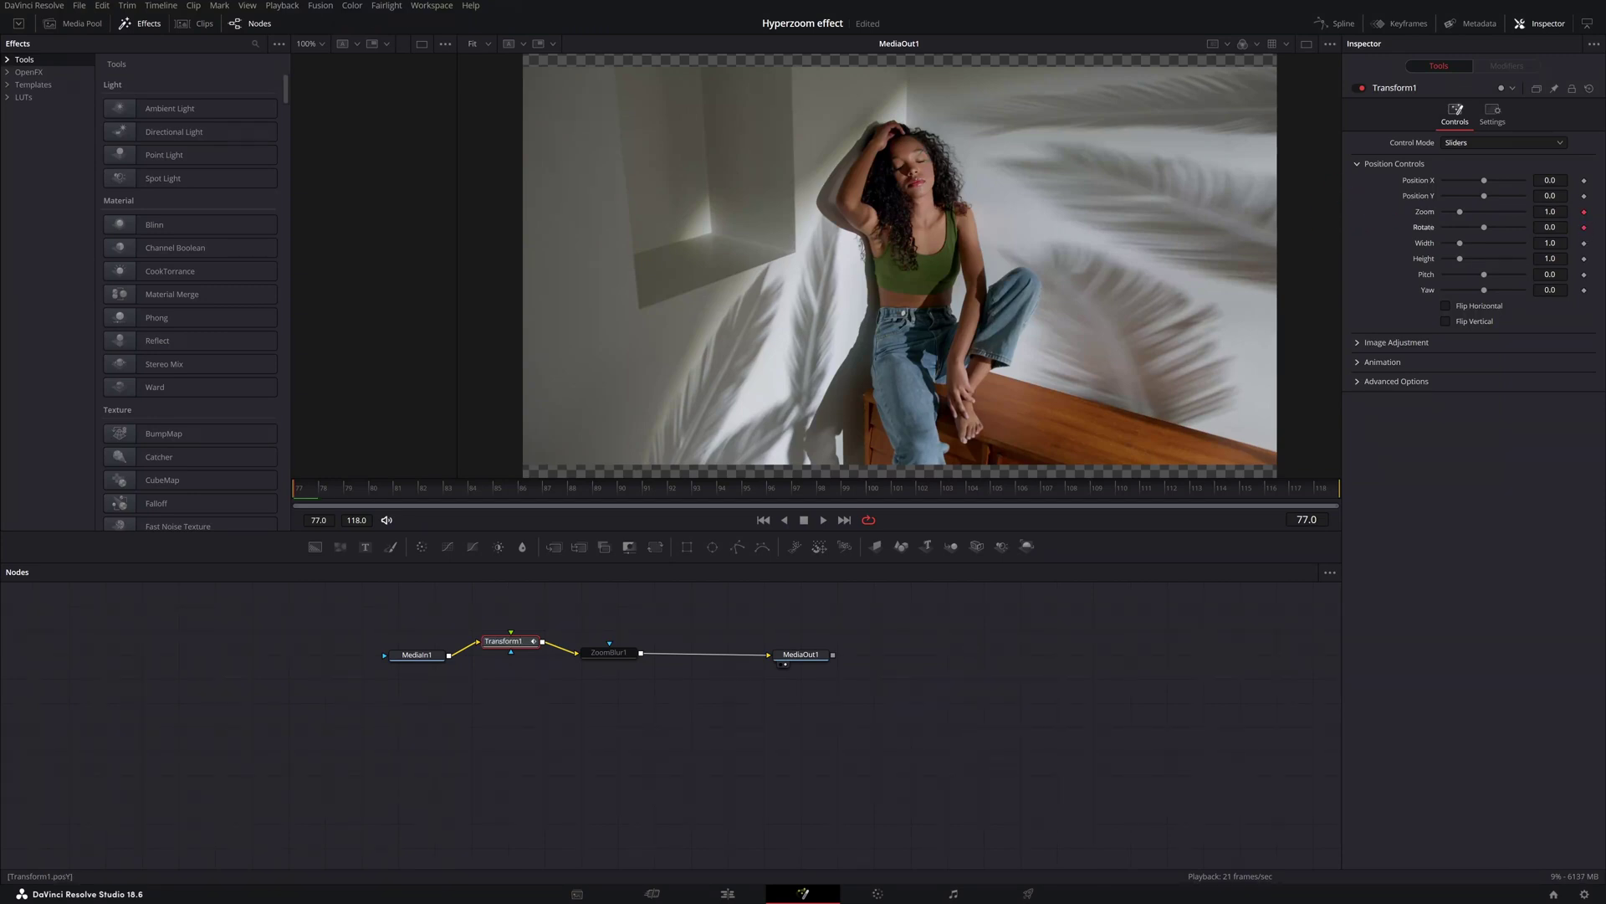
pyautogui.click(1584, 196)
pyautogui.click(1584, 180)
pyautogui.moveTo(1460, 215); pyautogui.dragTo(1465, 216)
pyautogui.click(1550, 212)
pyautogui.write('1')
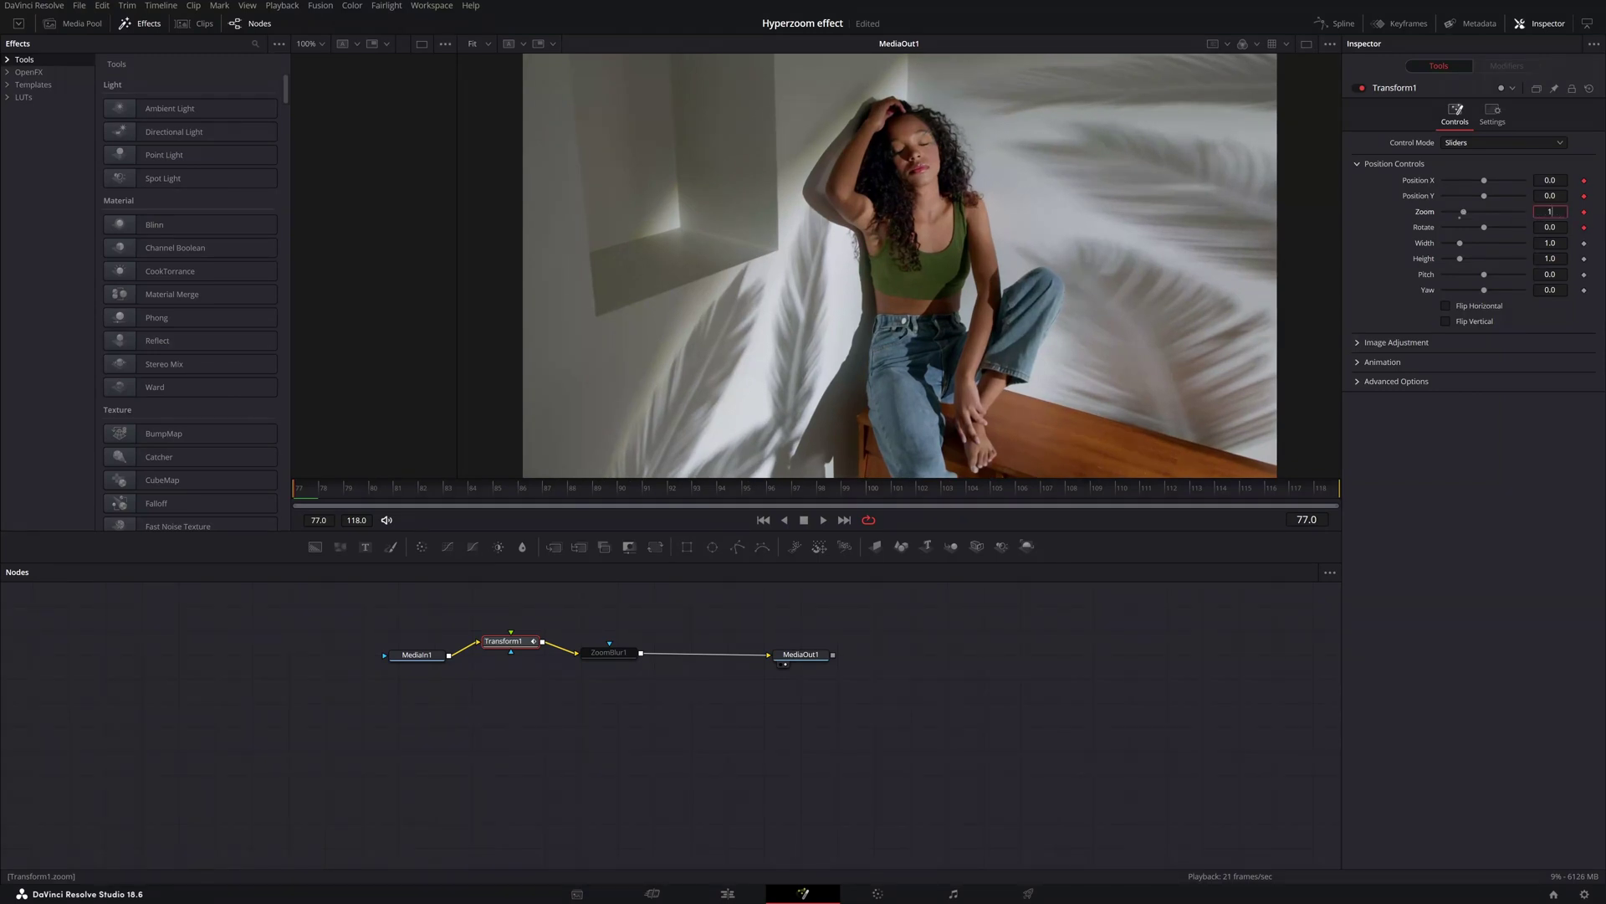
pyautogui.write('.2')
pyautogui.press('Return')
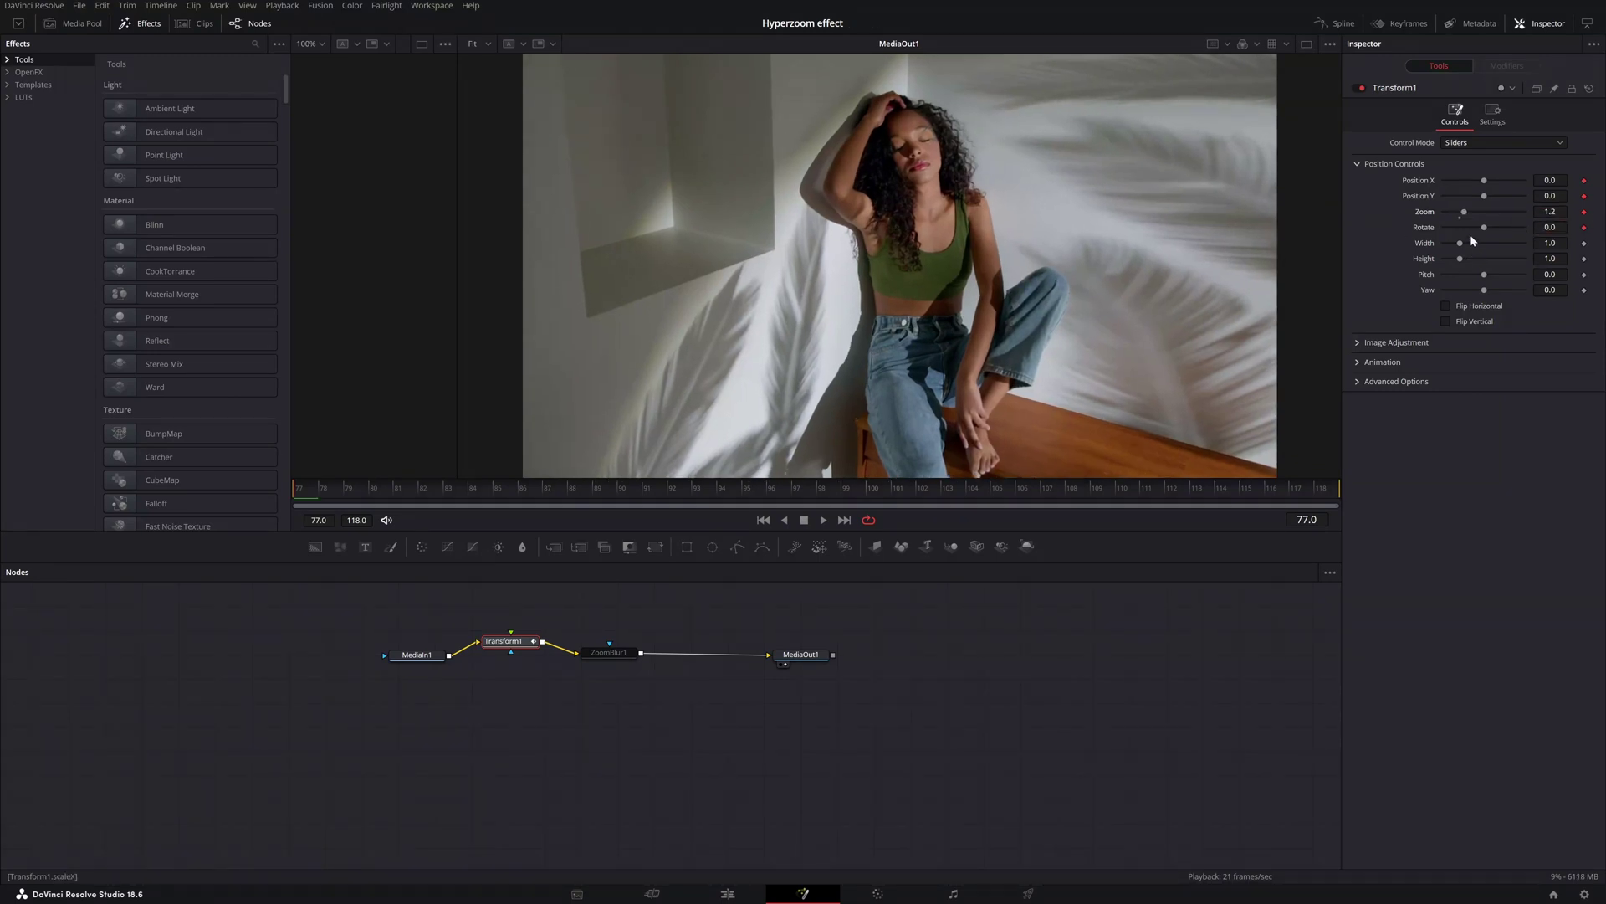
# - At frame 92, set Zoom to 2.0 and Rotate to 6, undoing a trial position shift
pyautogui.scroll(-3, 1486, 234)
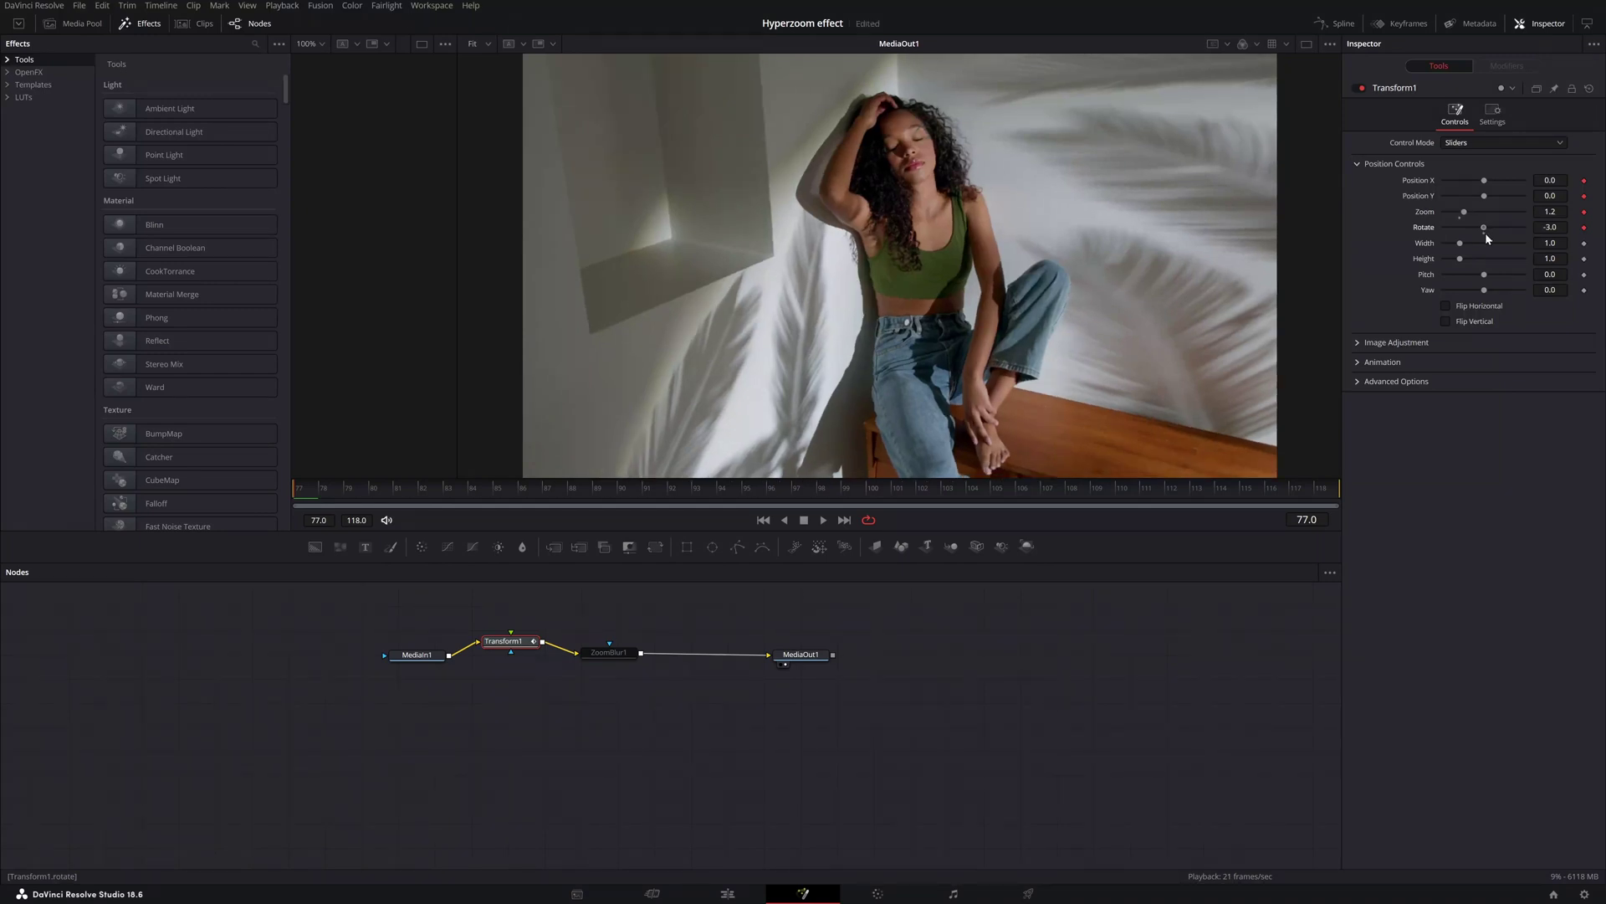
pyautogui.scroll(-3, 1484, 232)
pyautogui.moveTo(597, 503); pyautogui.dragTo(681, 501)
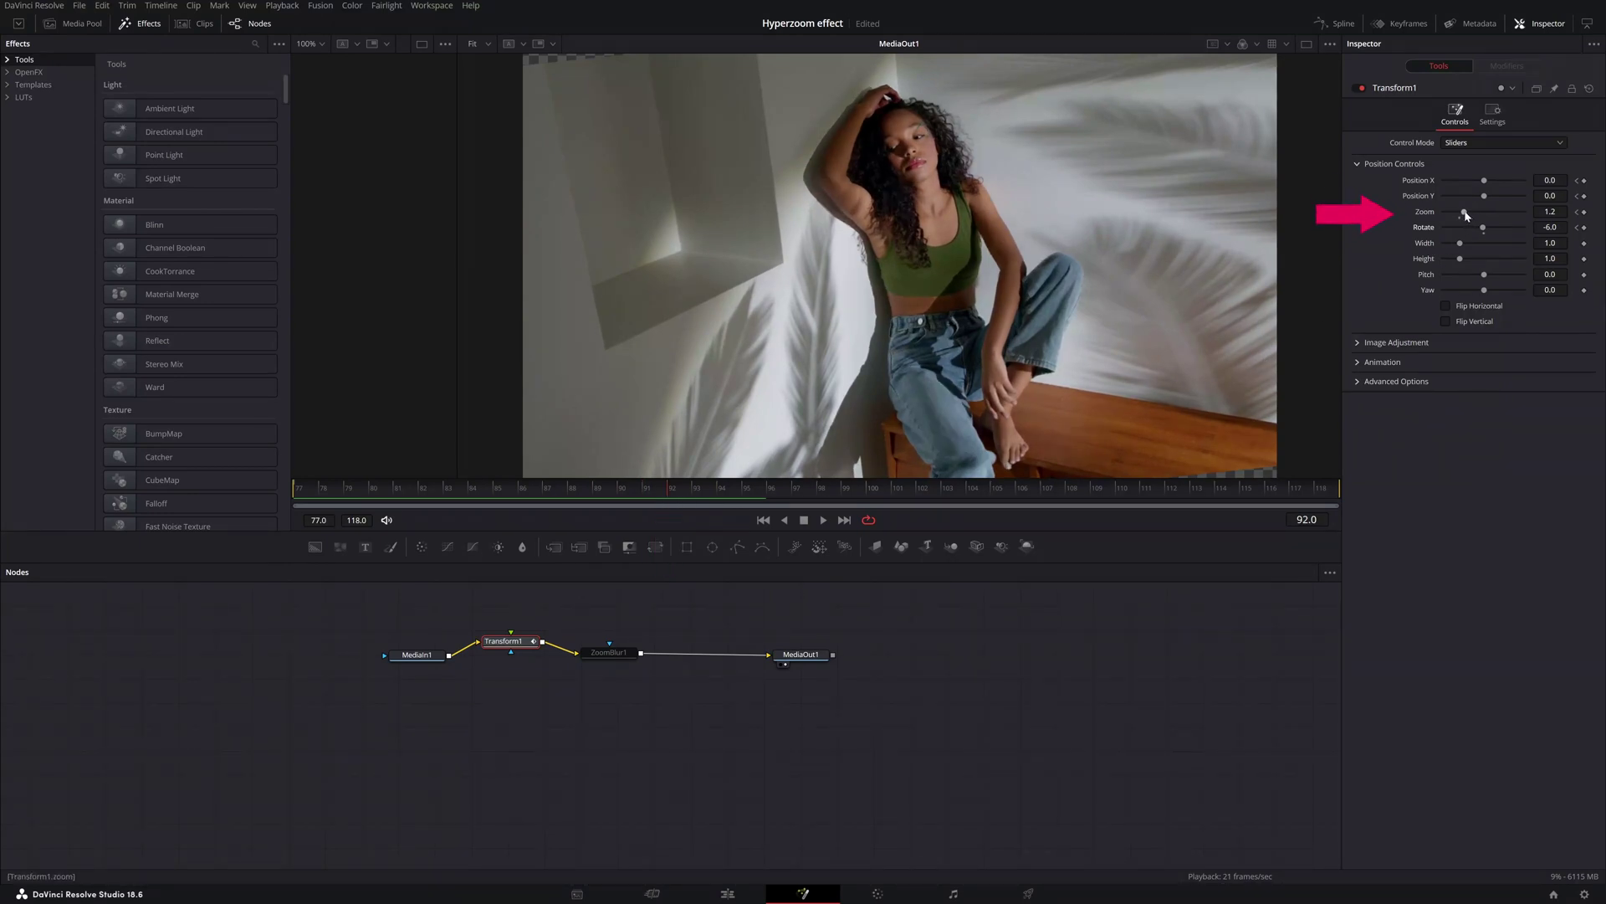
pyautogui.moveTo(1465, 216); pyautogui.dragTo(1483, 216)
pyautogui.write('2')
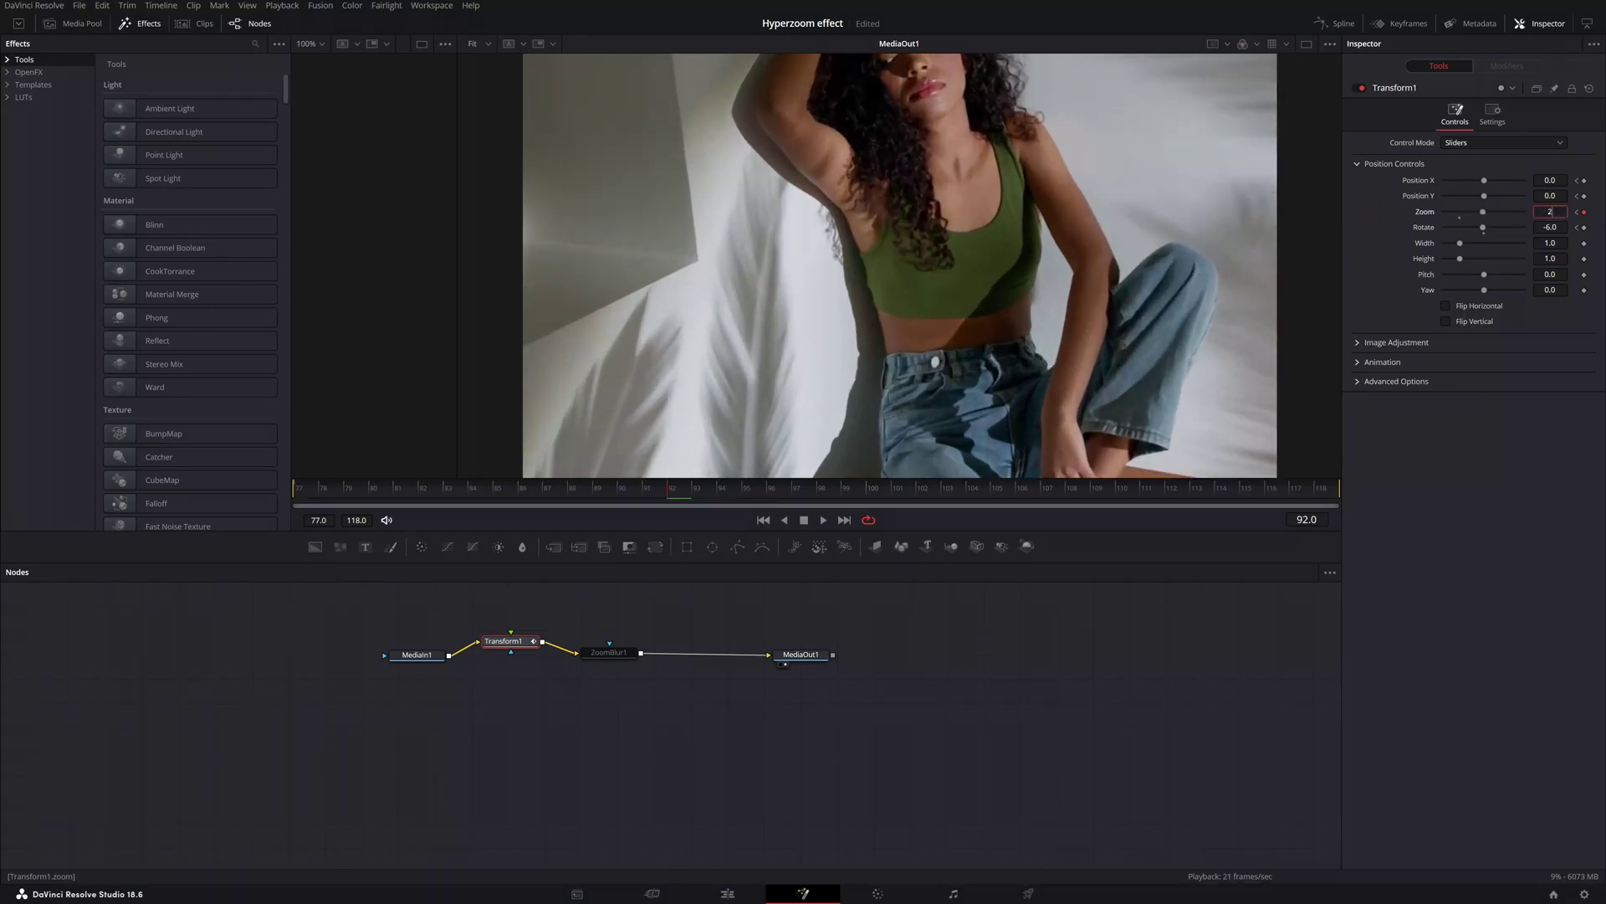
pyautogui.press('Return')
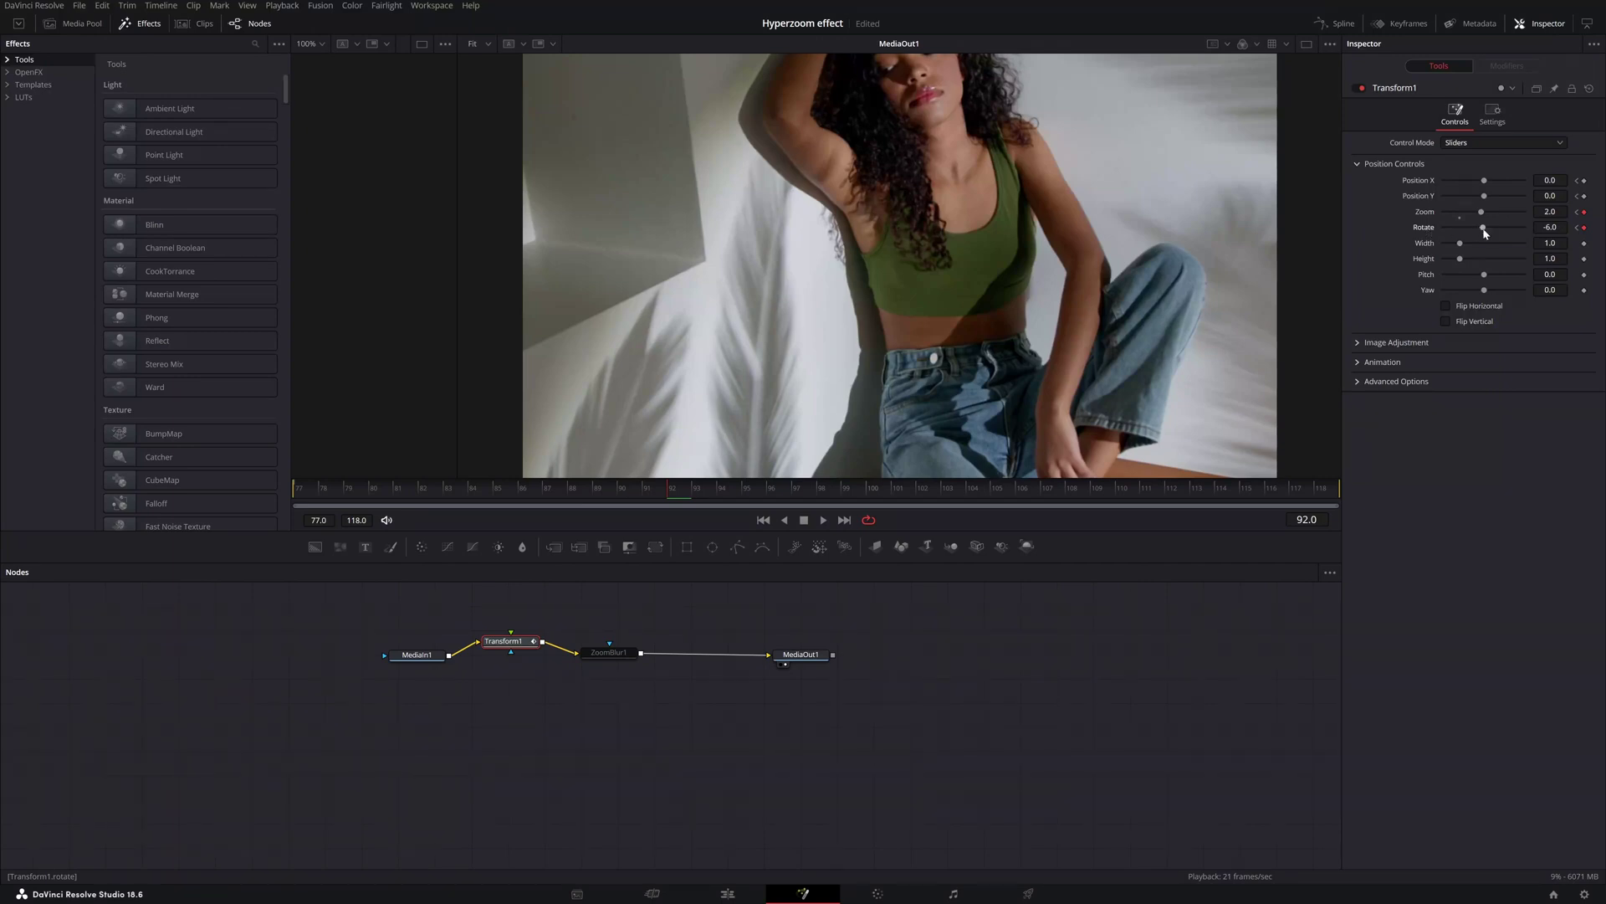
pyautogui.moveTo(1485, 234); pyautogui.dragTo(1488, 235)
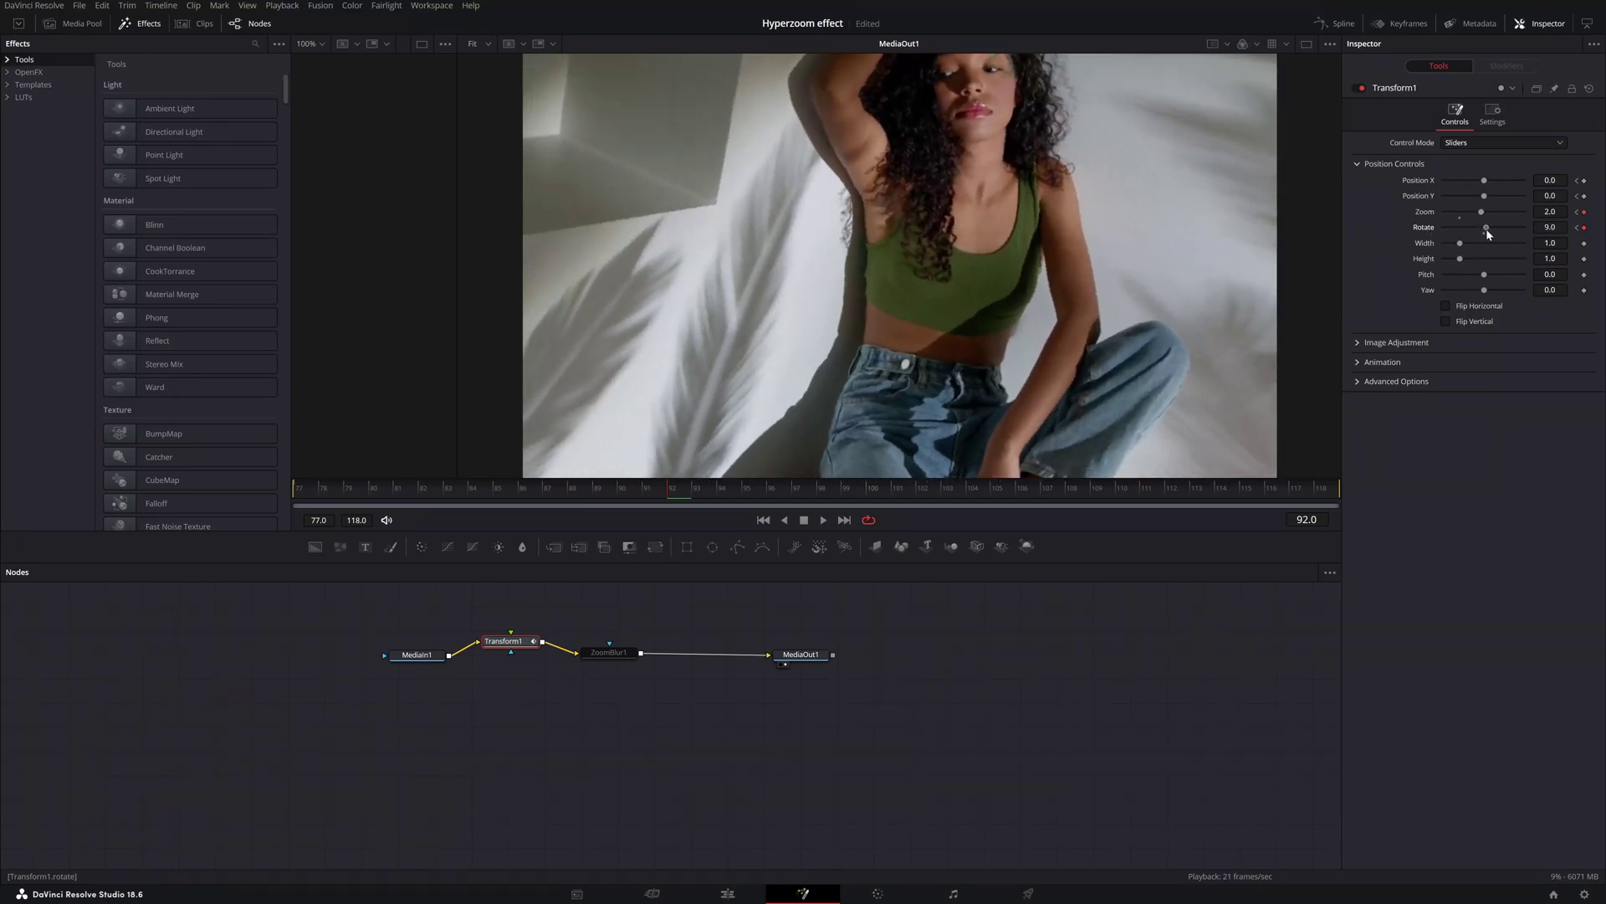
pyautogui.click(1550, 227)
pyautogui.write('6')
pyautogui.press('Tab')
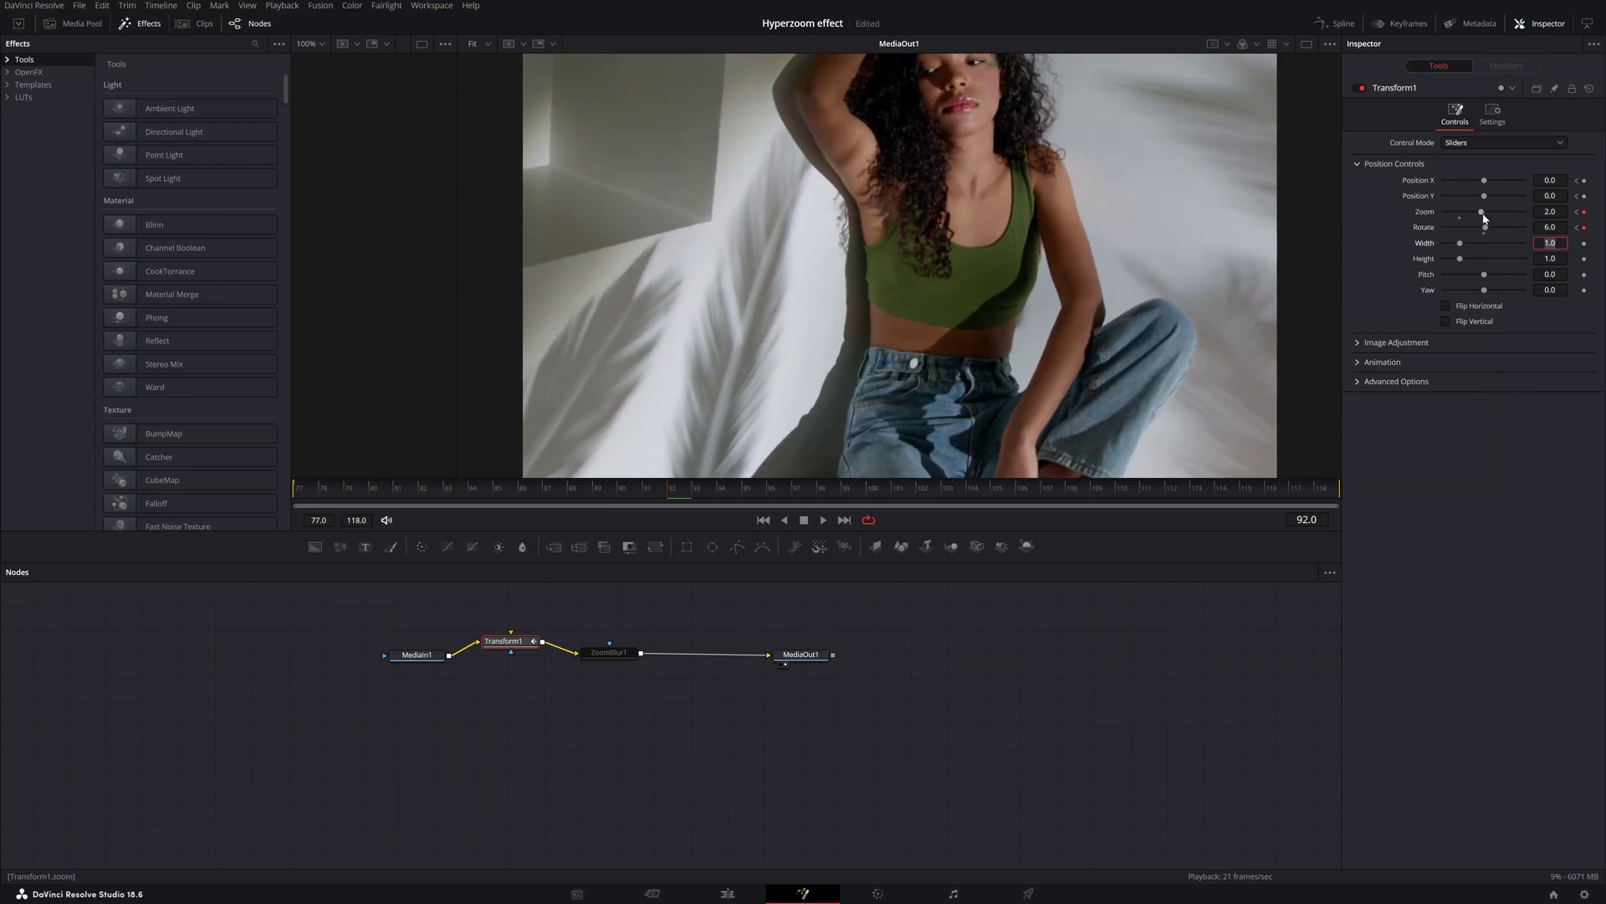
pyautogui.moveTo(1483, 181)
pyautogui.mouseDown()
pyautogui.moveTo(1490, 196)
pyautogui.moveTo(1468, 198)
pyautogui.moveTo(1483, 182)
pyautogui.mouseUp()
pyautogui.hotkey('ctrl', 'z')
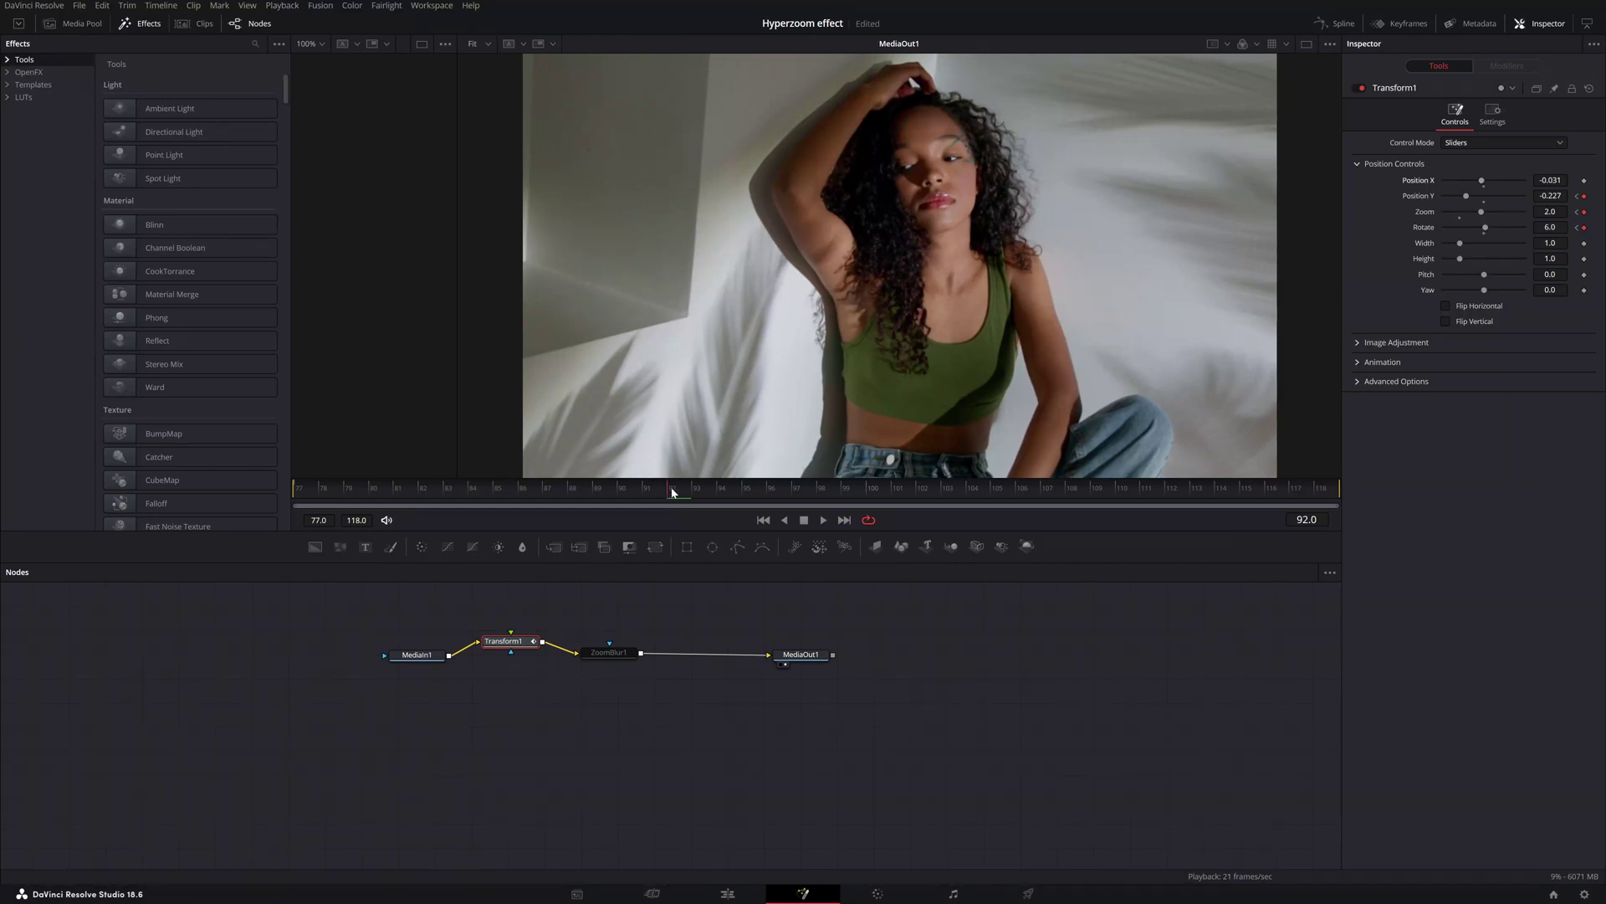
# - Play the zoom and rotate animation from frame 77 and select ZoomBlur1
pyautogui.moveTo(670, 488); pyautogui.dragTo(201, 505)
pyautogui.press('space')
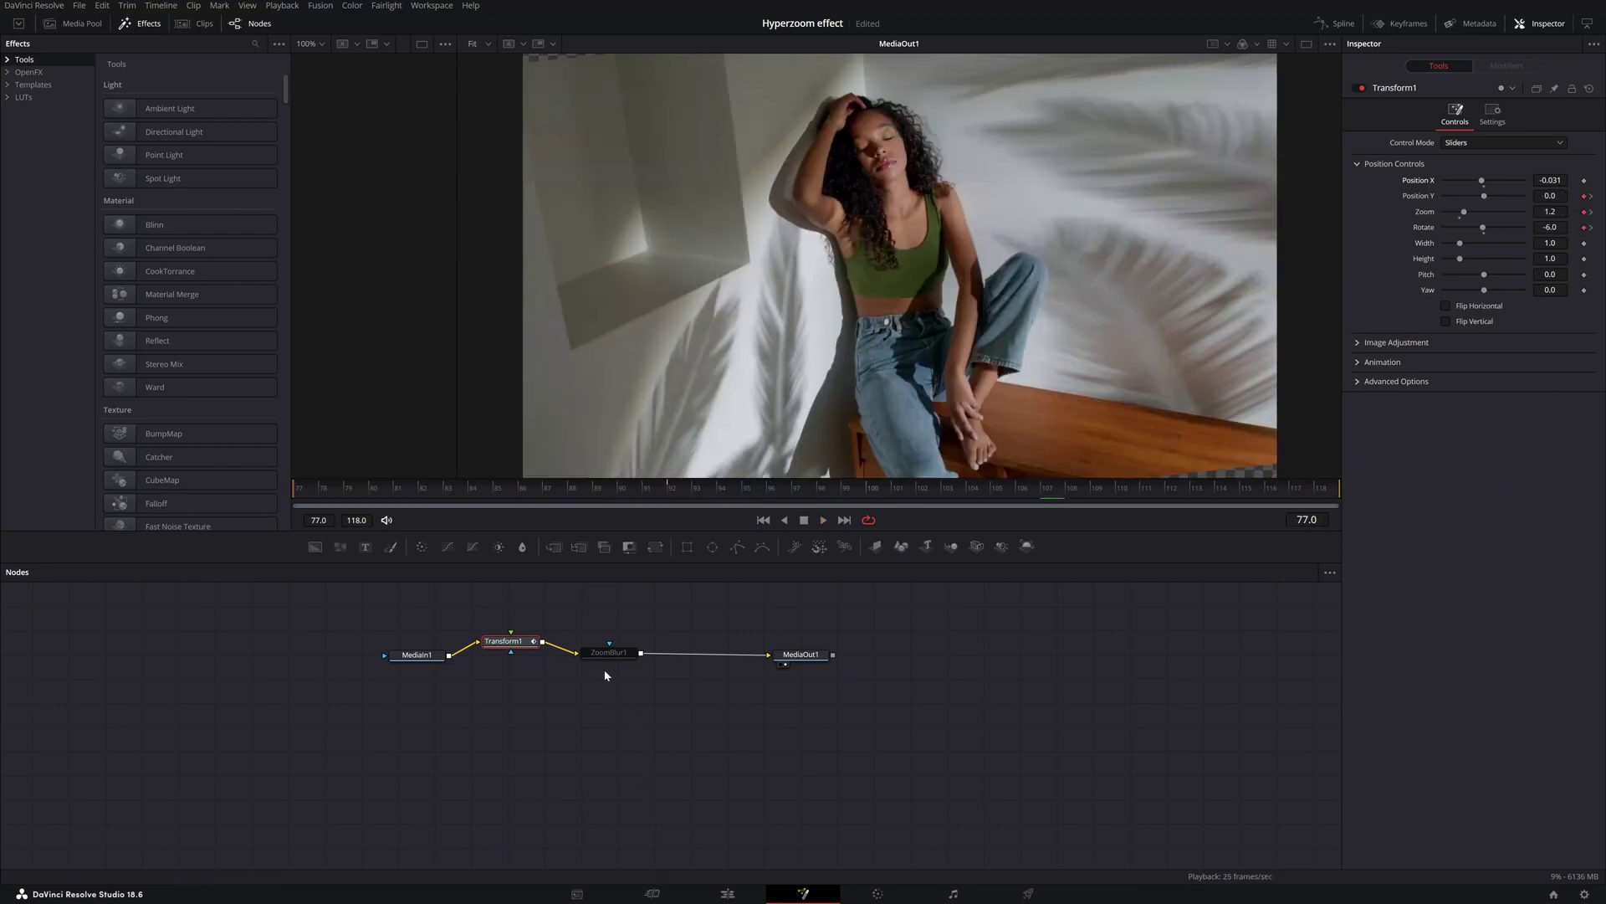
pyautogui.moveTo(604, 655); pyautogui.dragTo(623, 650)
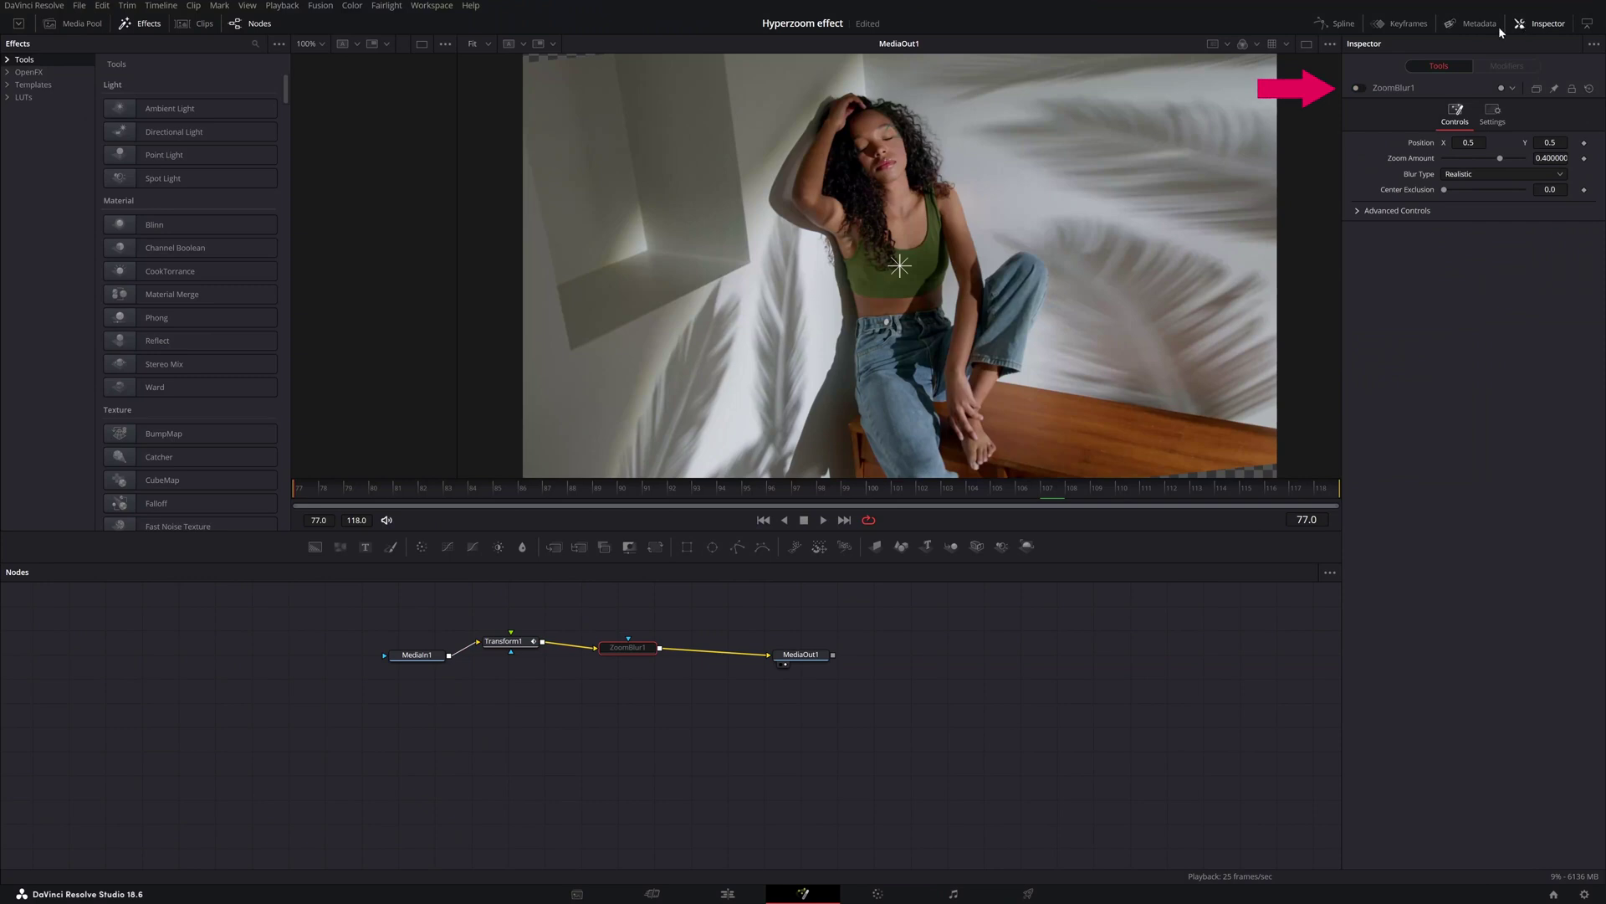
# - Re-enable ZoomBlur1 and keyframe its Zoom Amount at 0.4
pyautogui.click(1358, 89)
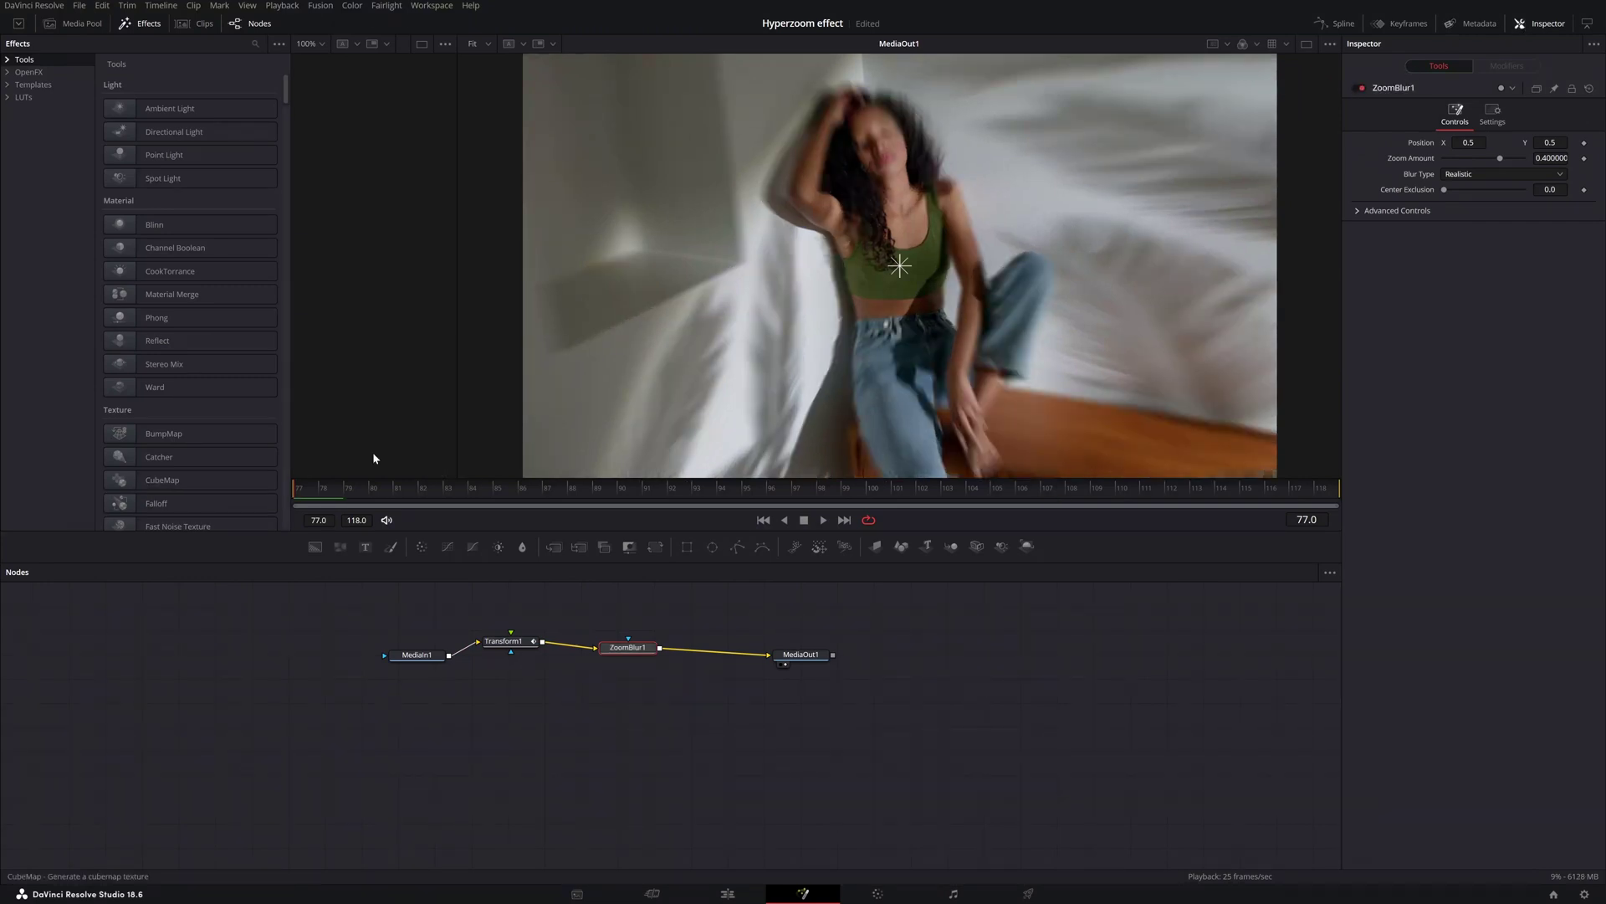
pyautogui.click(1583, 158)
pyautogui.moveTo(517, 645)
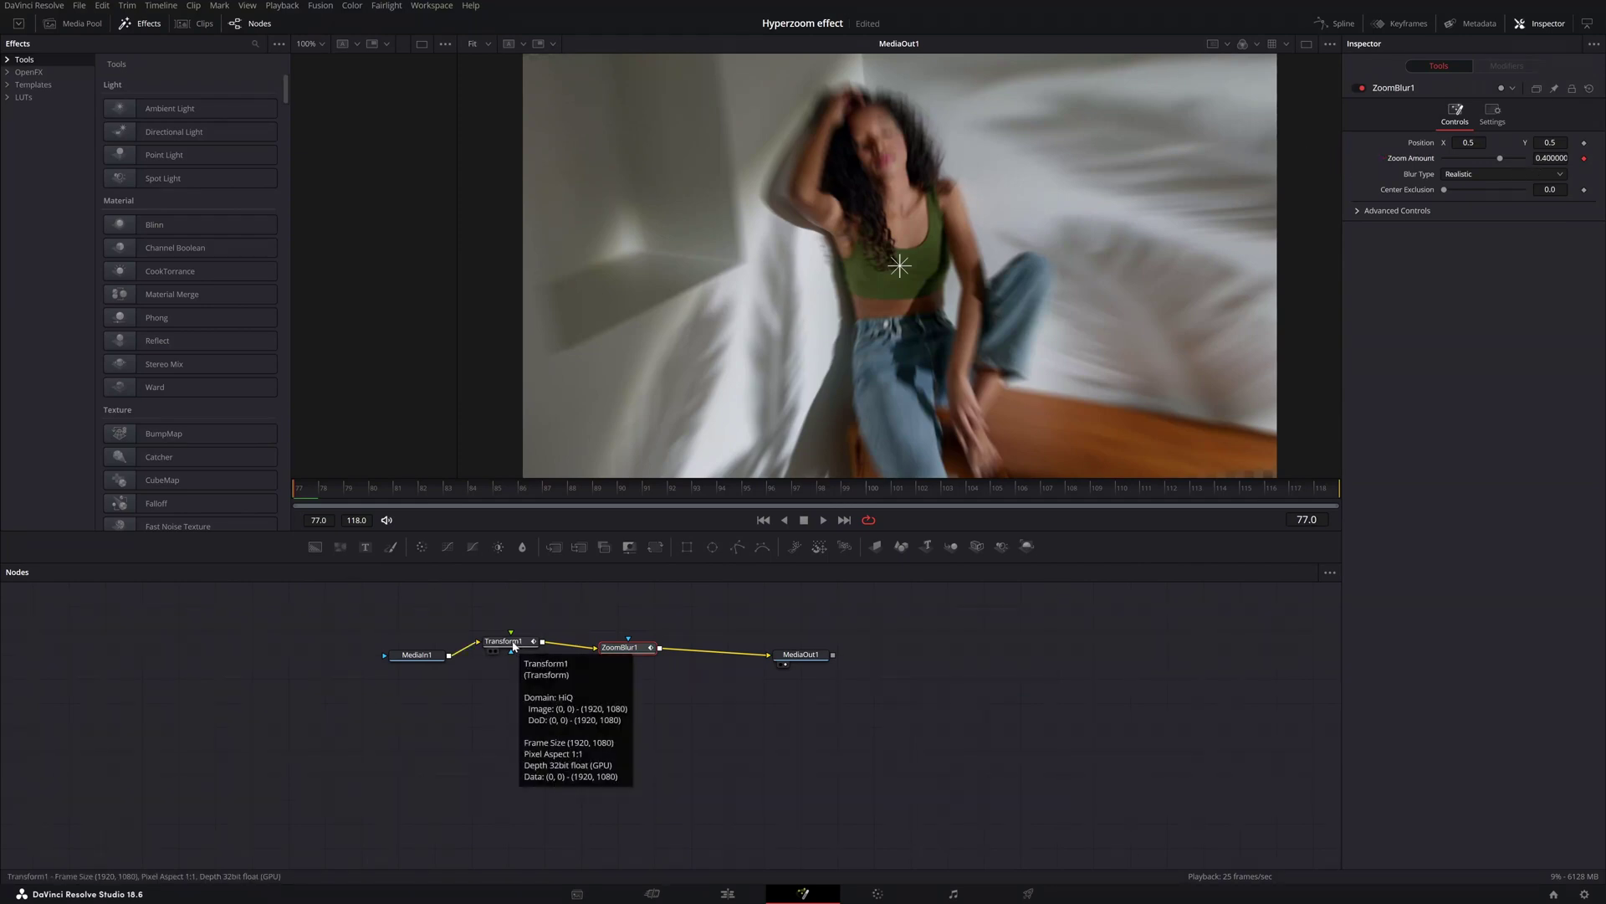
pyautogui.click(512, 645)
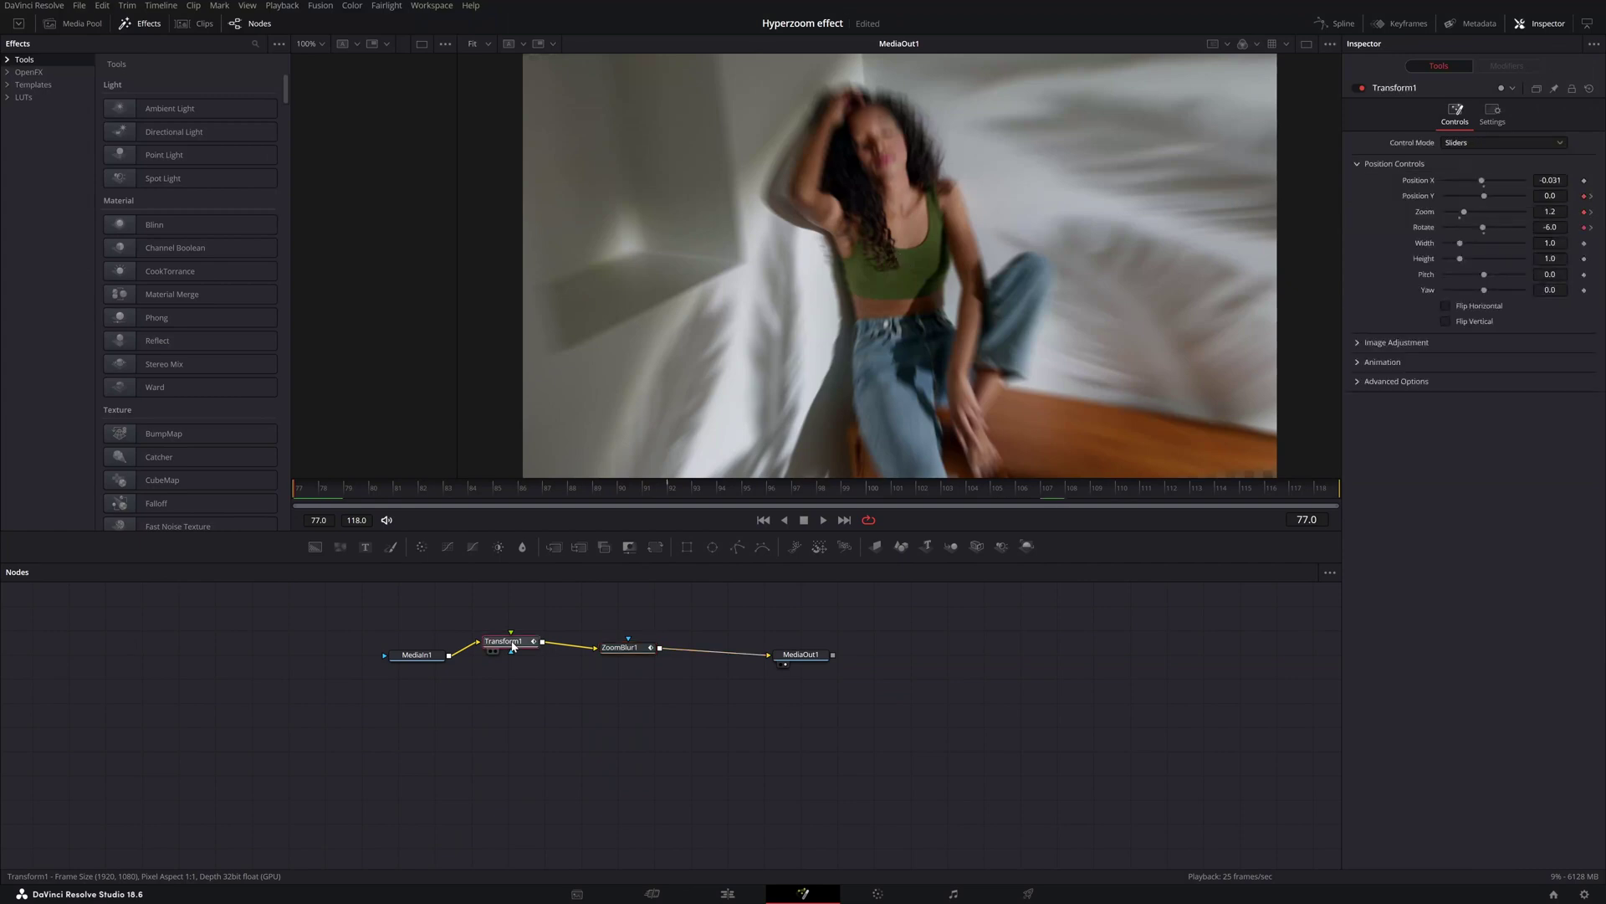
# - Lower ZoomBlur1's Zoom Amount to about 0.11 at frame 88, then return to the Edit page
pyautogui.click(625, 652)
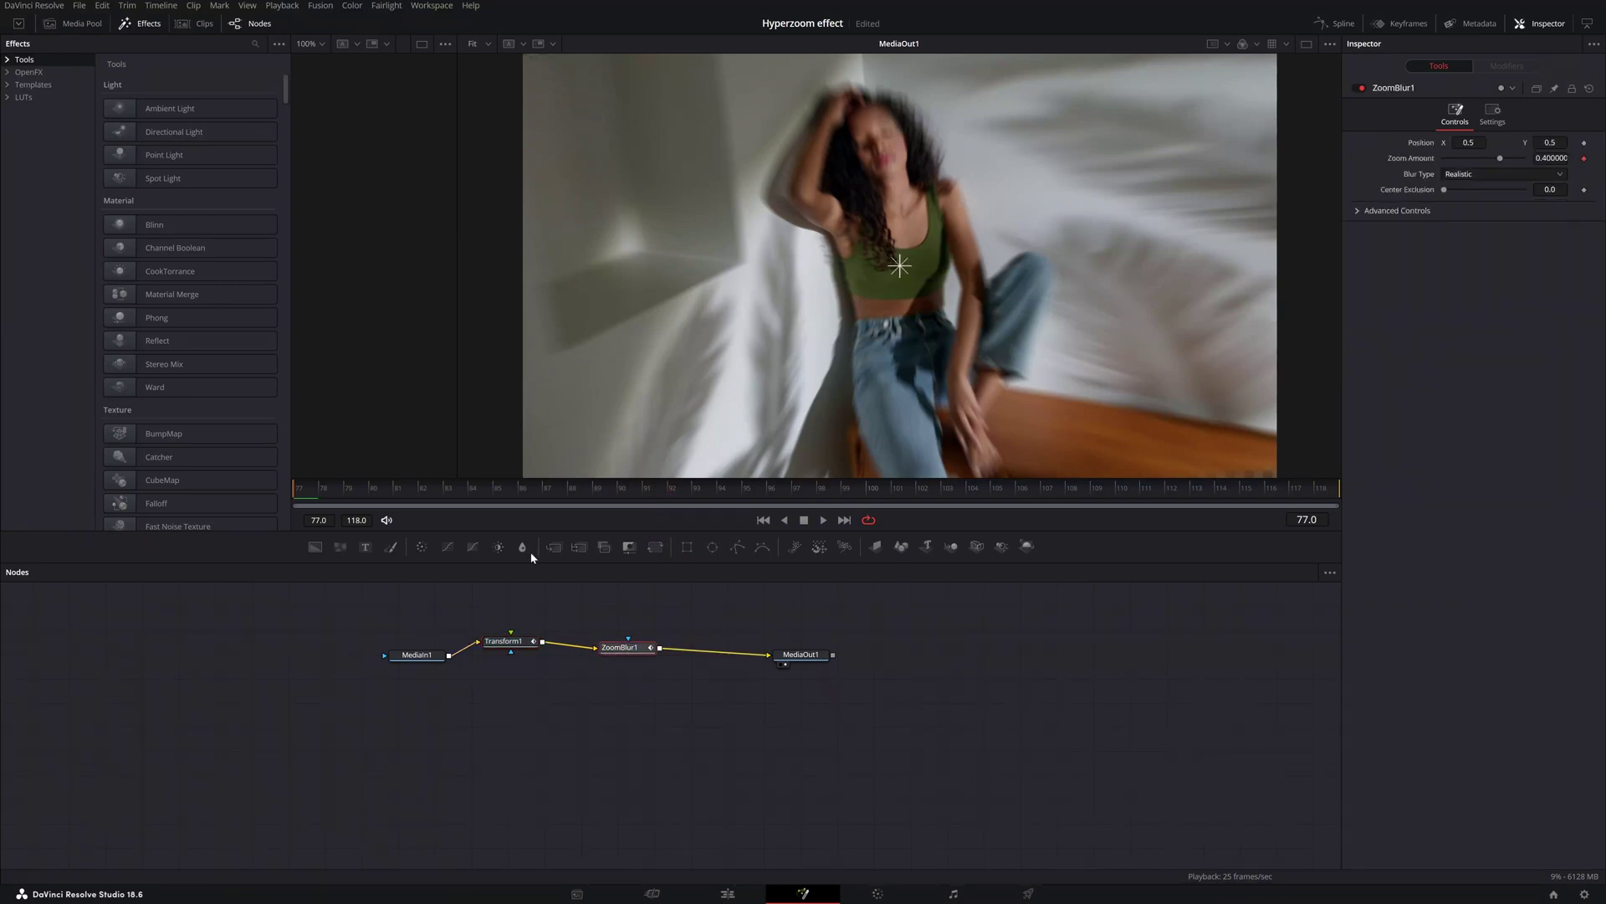
pyautogui.moveTo(302, 494); pyautogui.dragTo(675, 495)
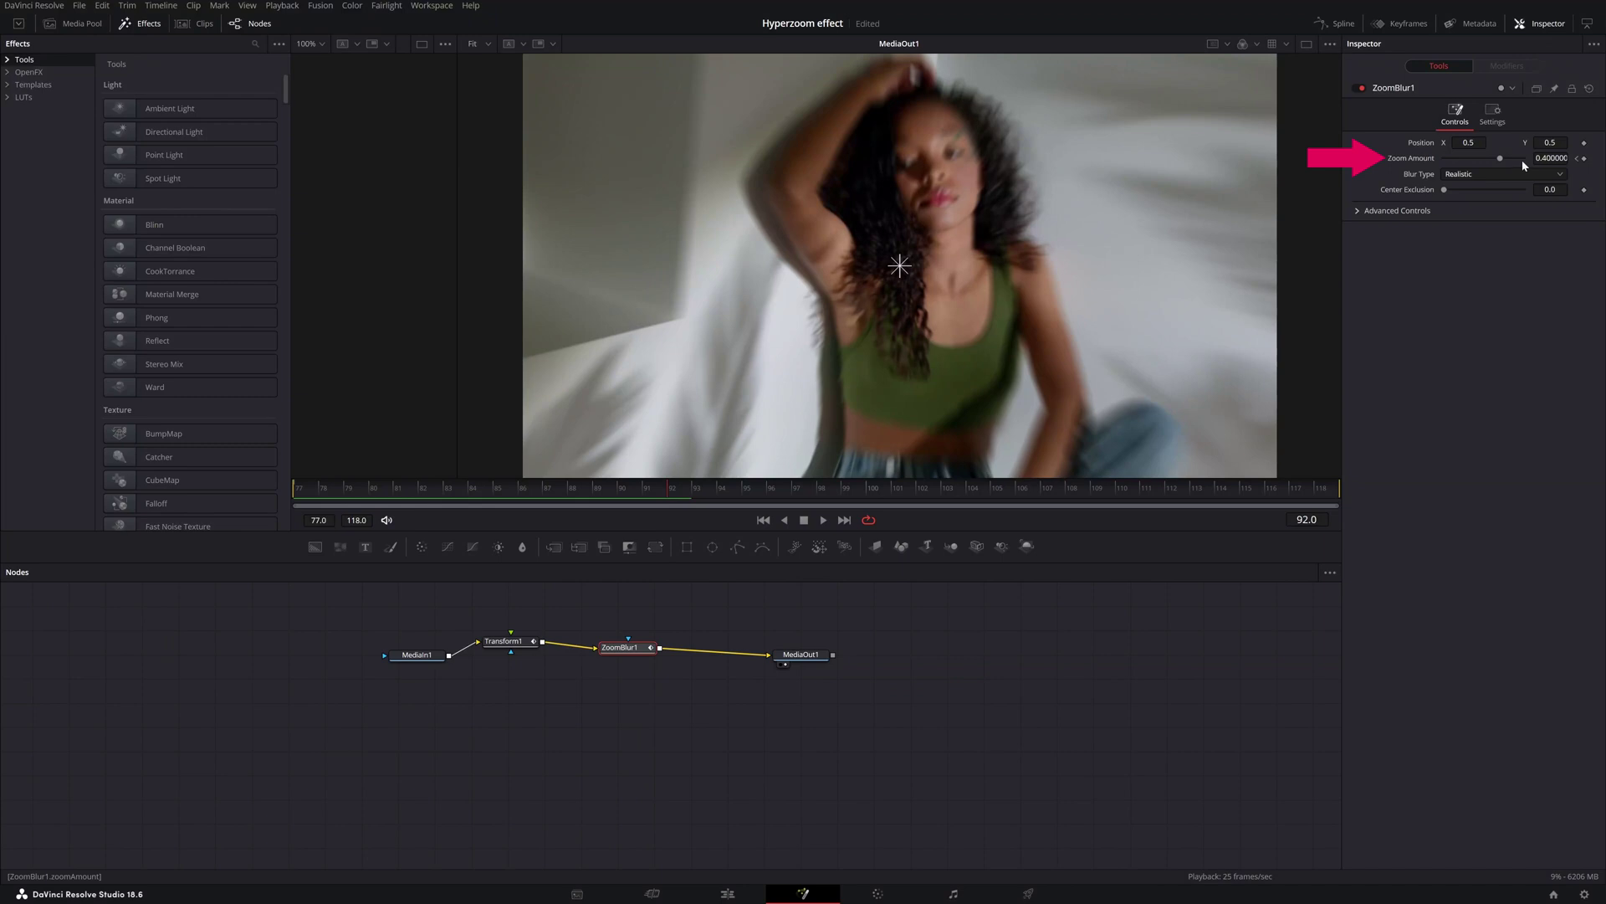
pyautogui.moveTo(1502, 159); pyautogui.dragTo(1483, 159)
pyautogui.press('Tab')
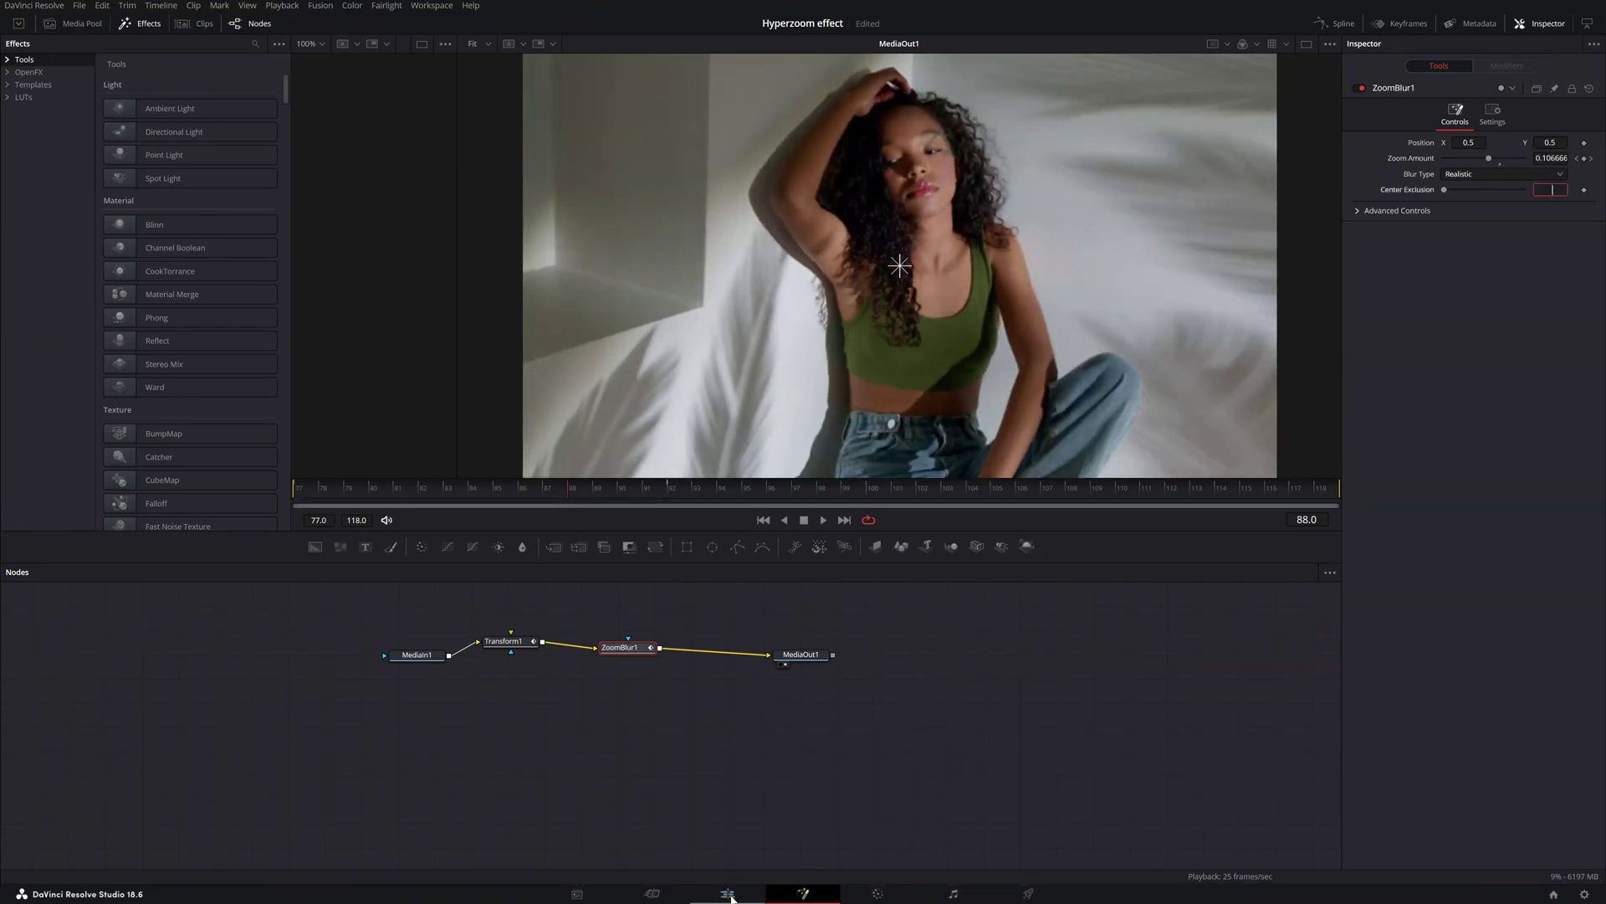
pyautogui.click(728, 894)
# - Play back the edit, then enable Dynamic Zoom on the ballerina clip
pyautogui.click(578, 620)
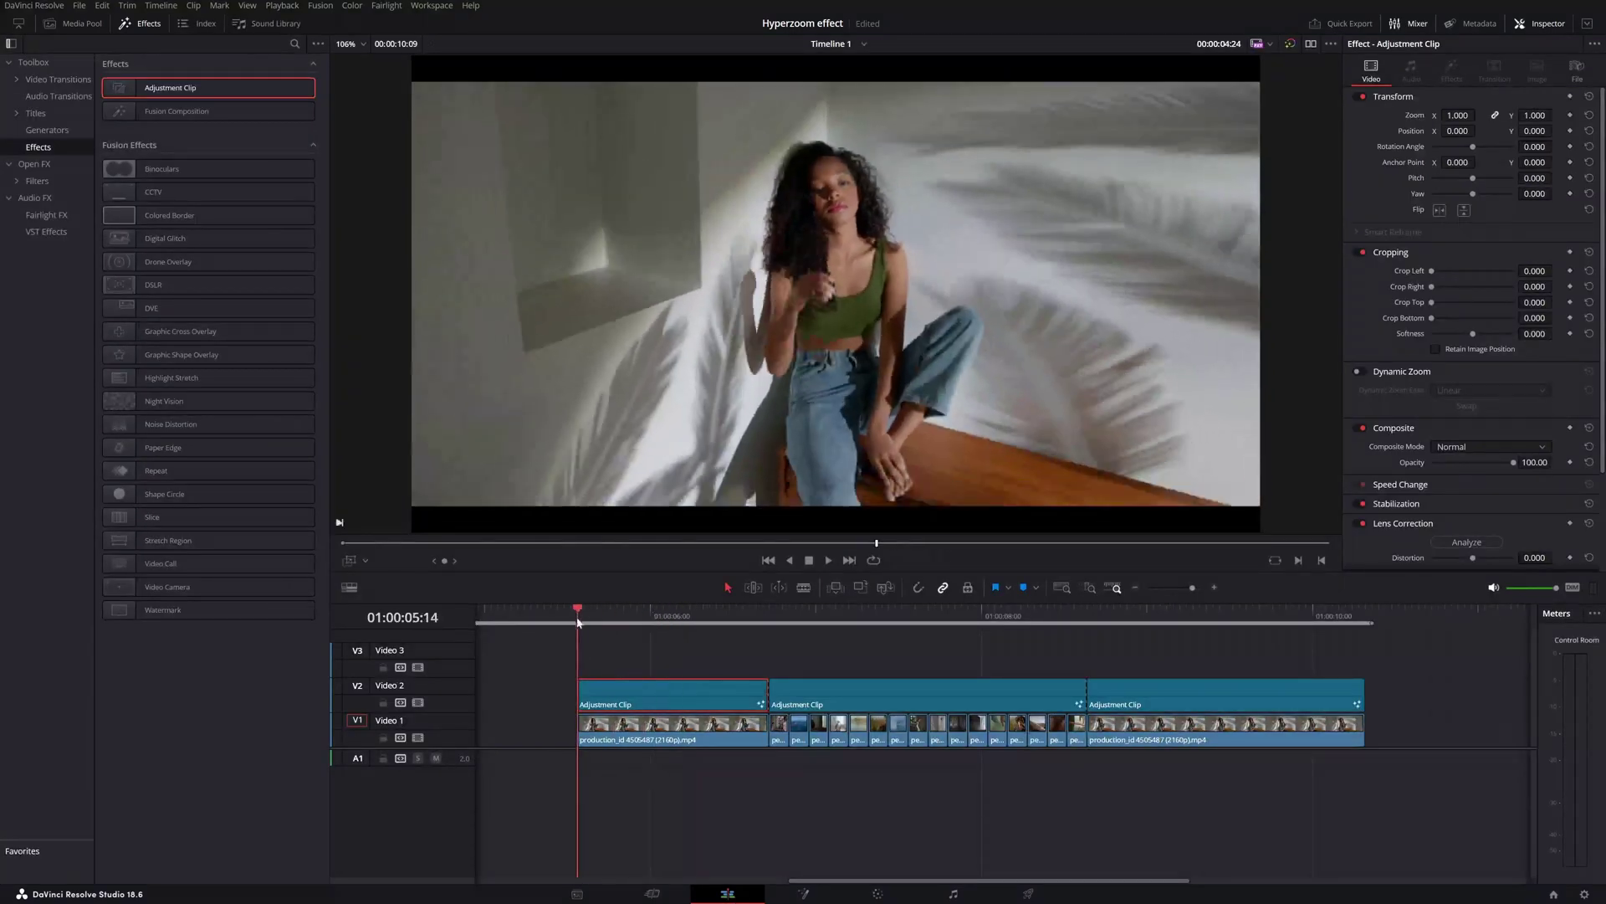
pyautogui.press('space')
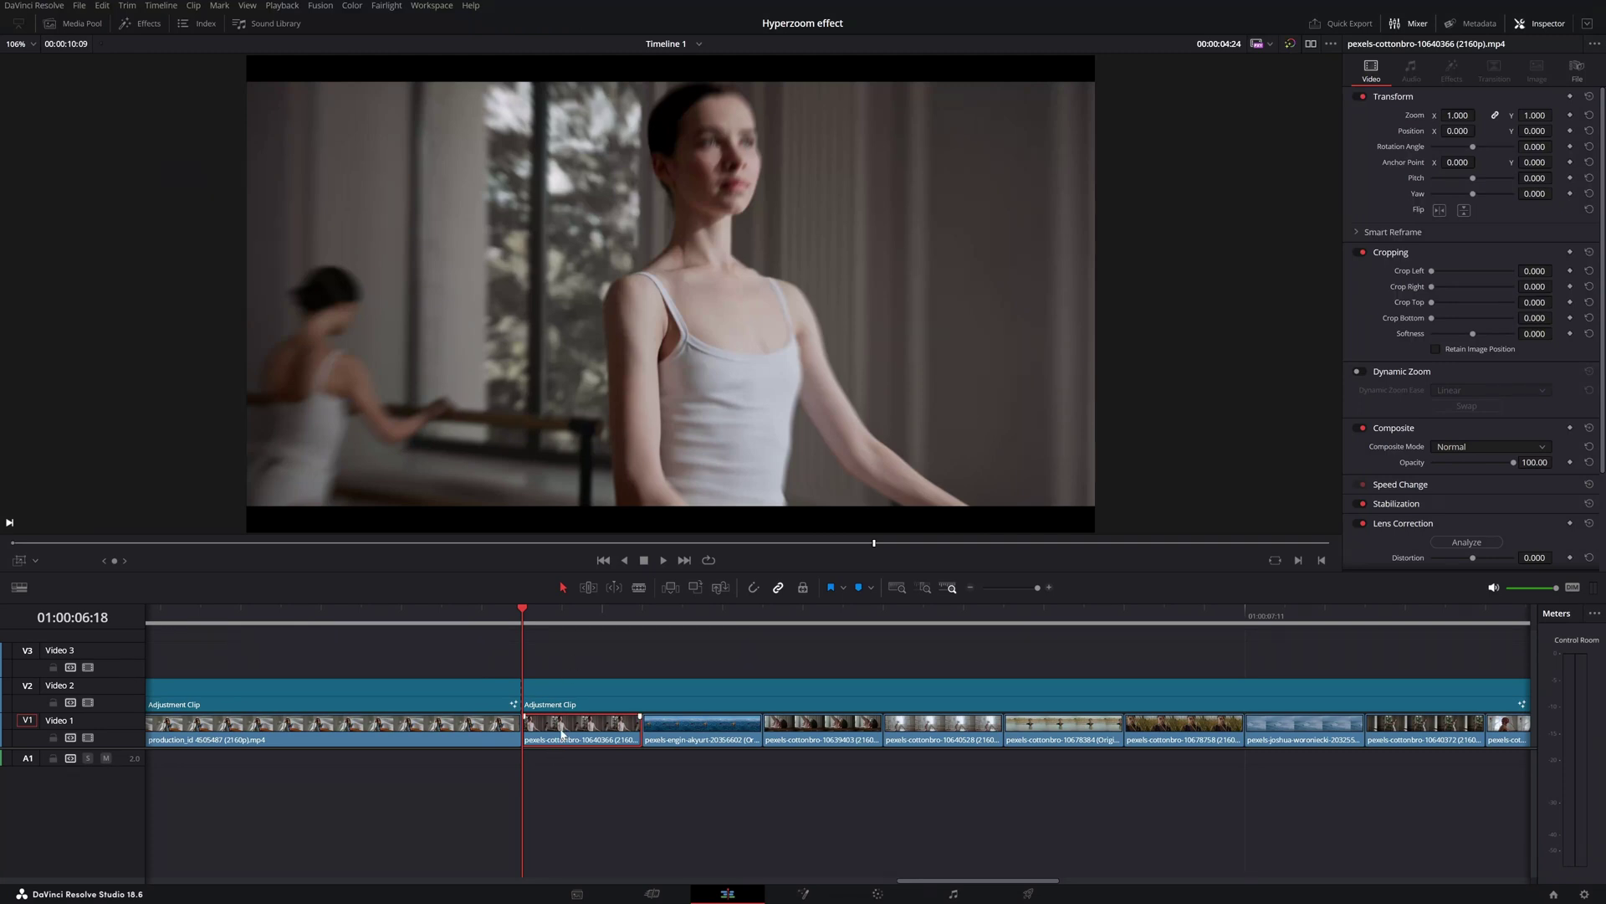
pyautogui.click(1358, 372)
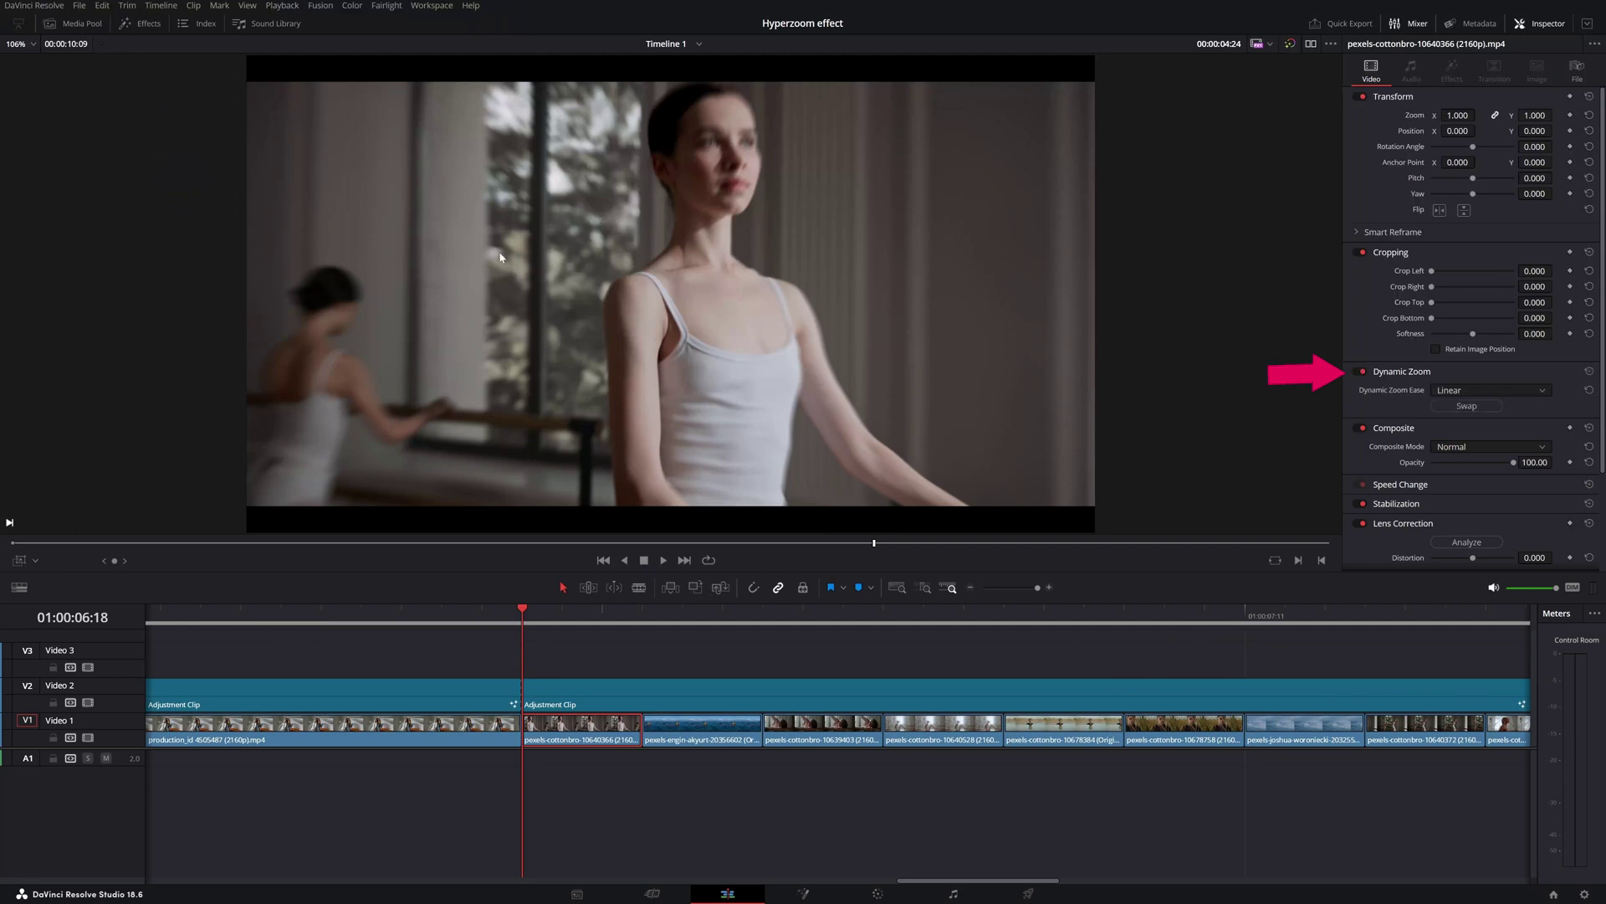
# - Show the Dynamic Zoom framing boxes on the viewer and test swapping start and end framing
pyautogui.click(34, 559)
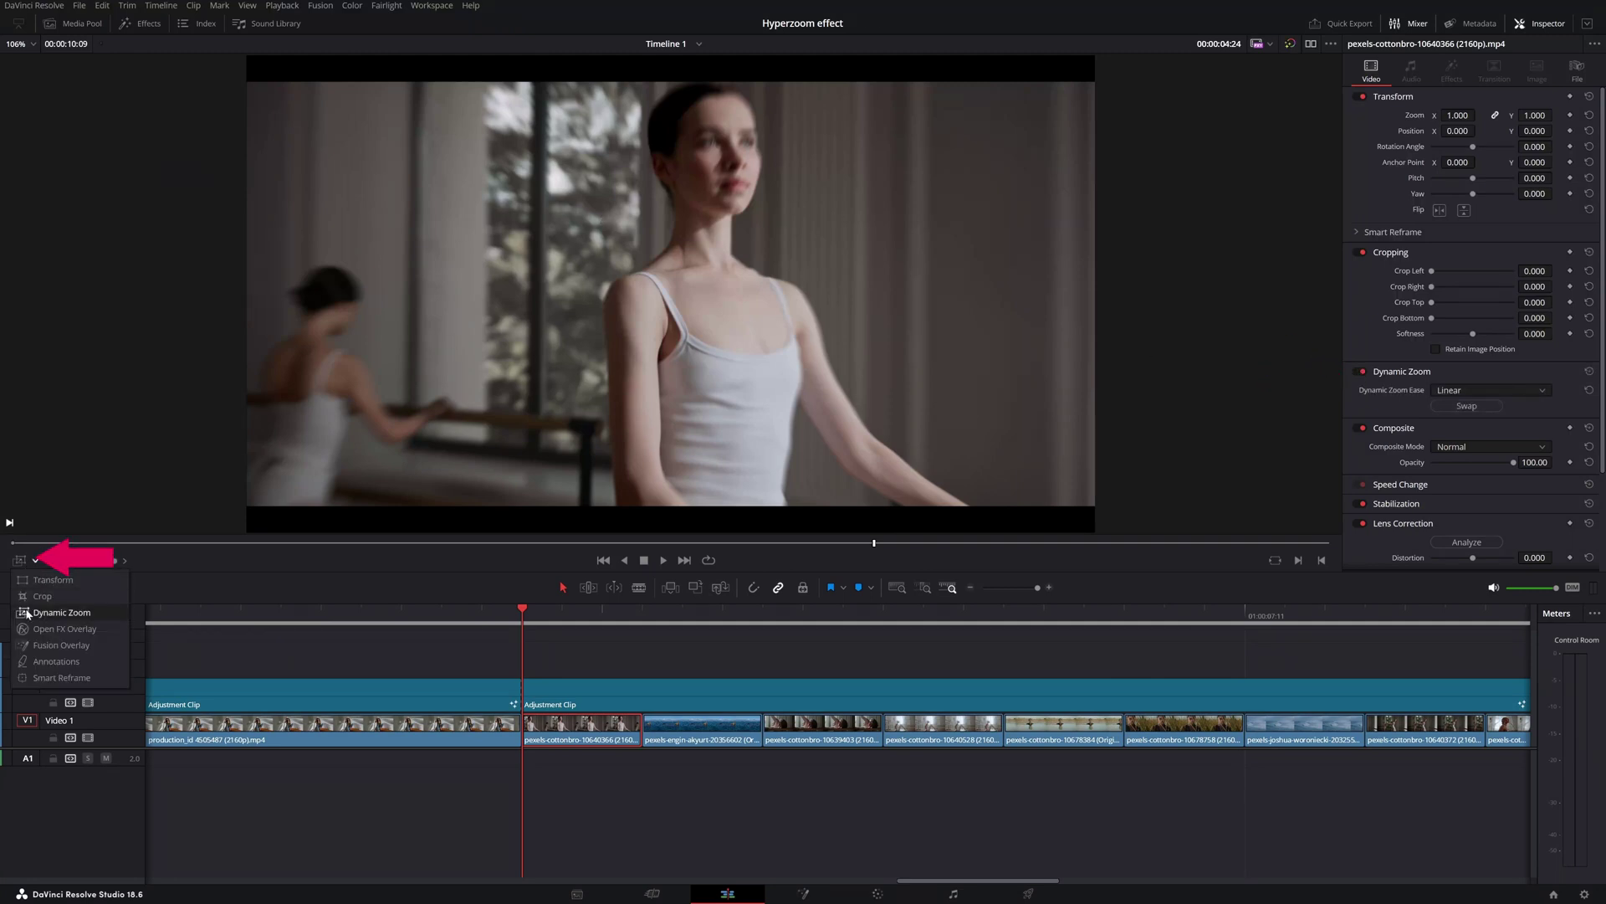
pyautogui.click(84, 614)
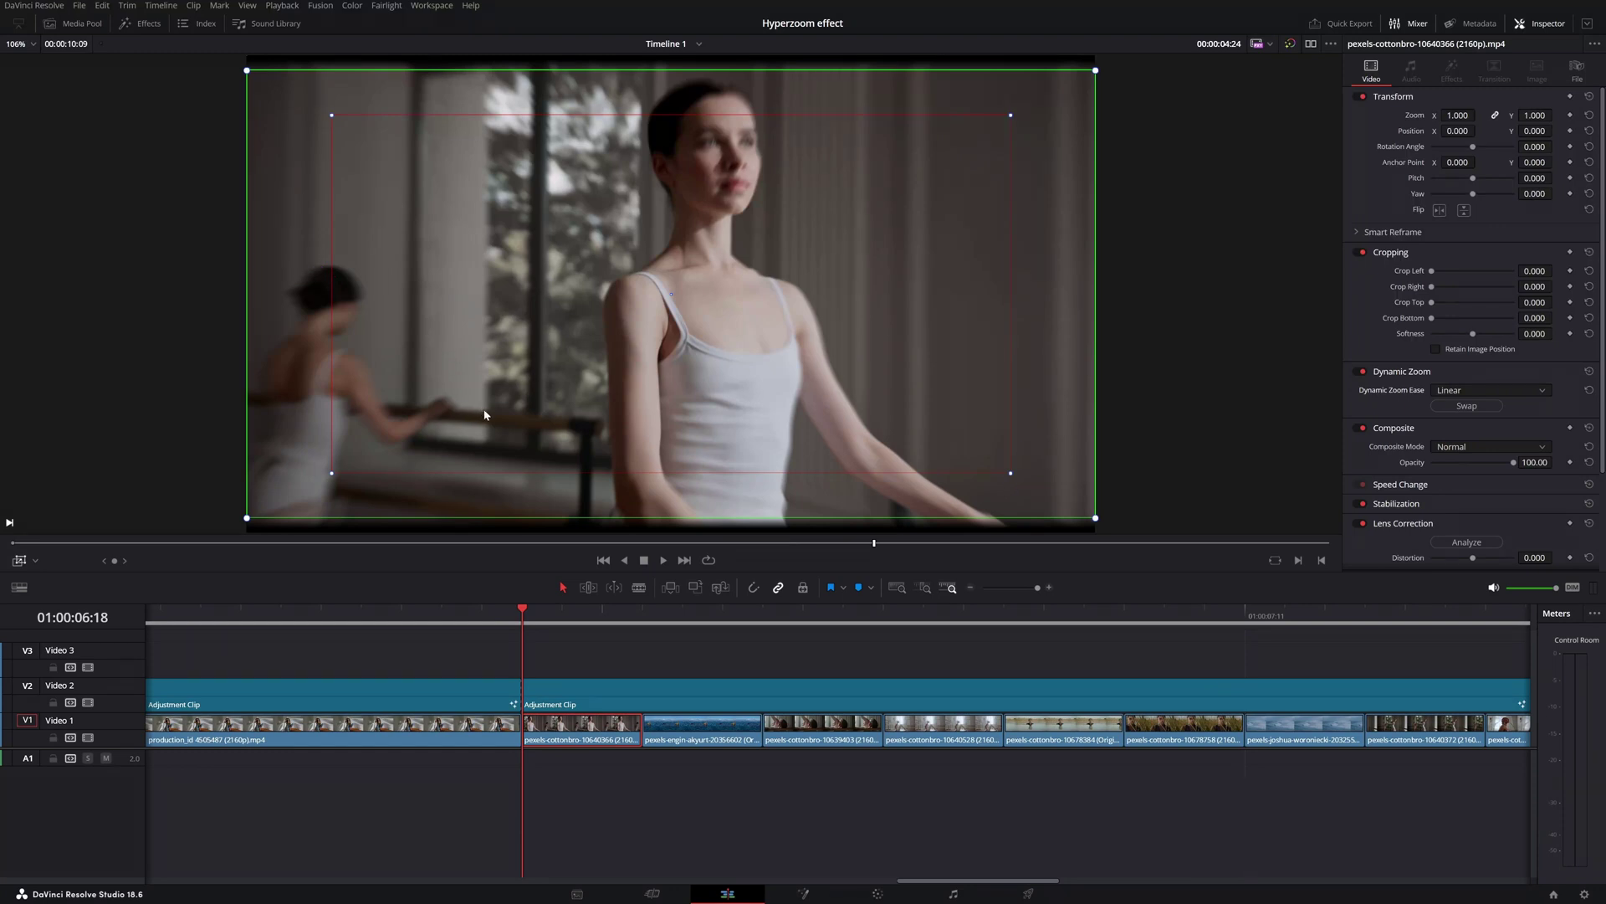
pyautogui.click(1466, 406)
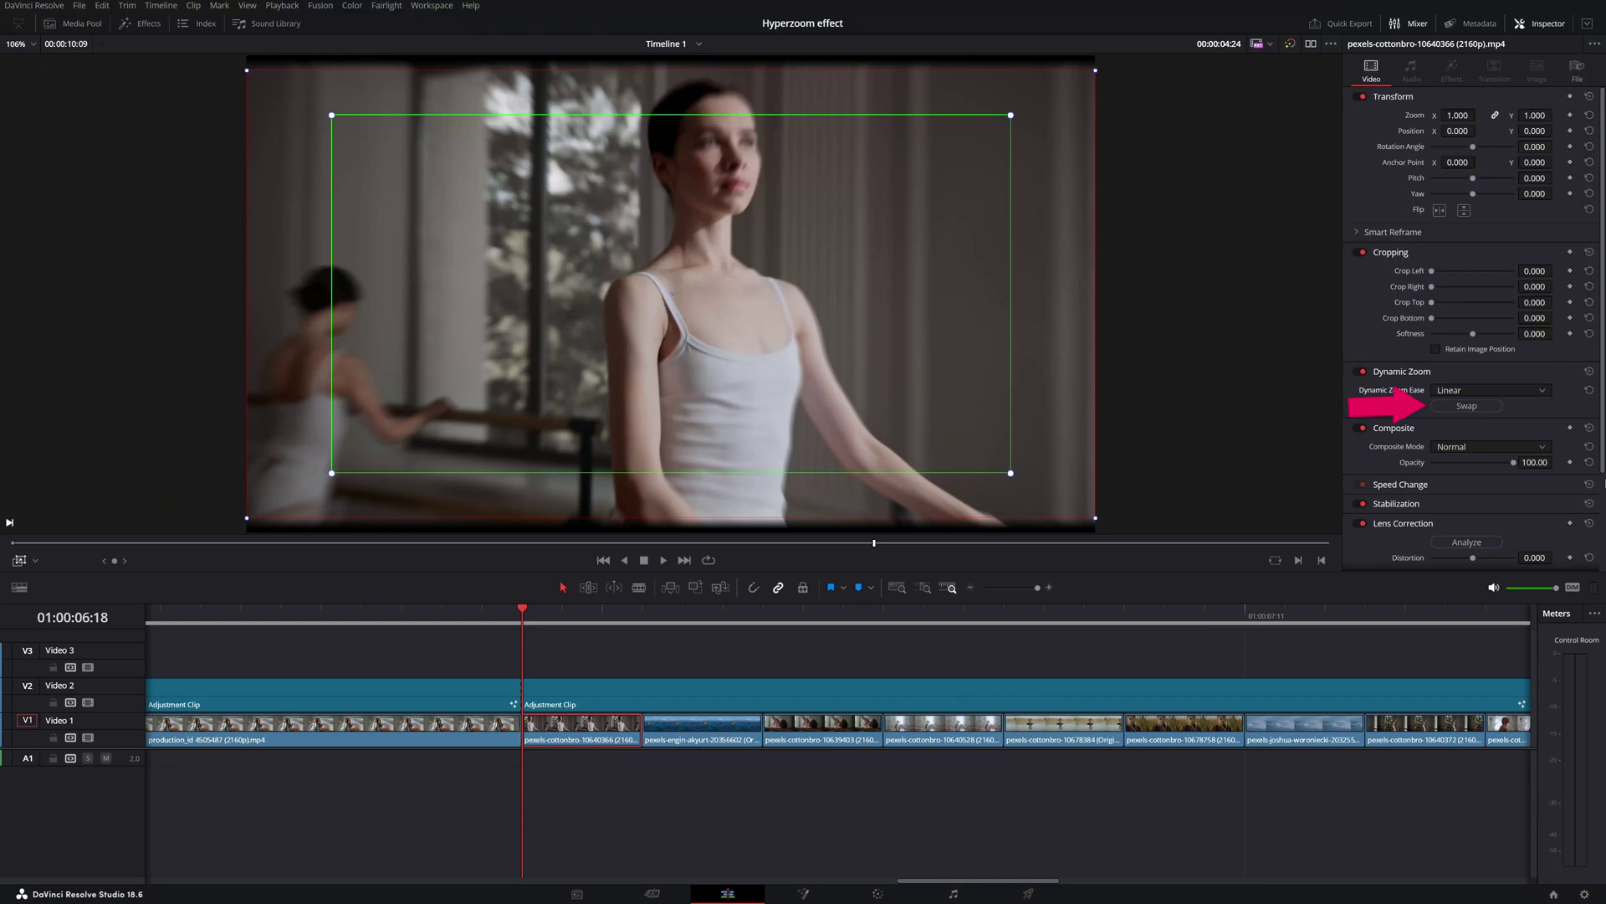
pyautogui.click(1466, 406)
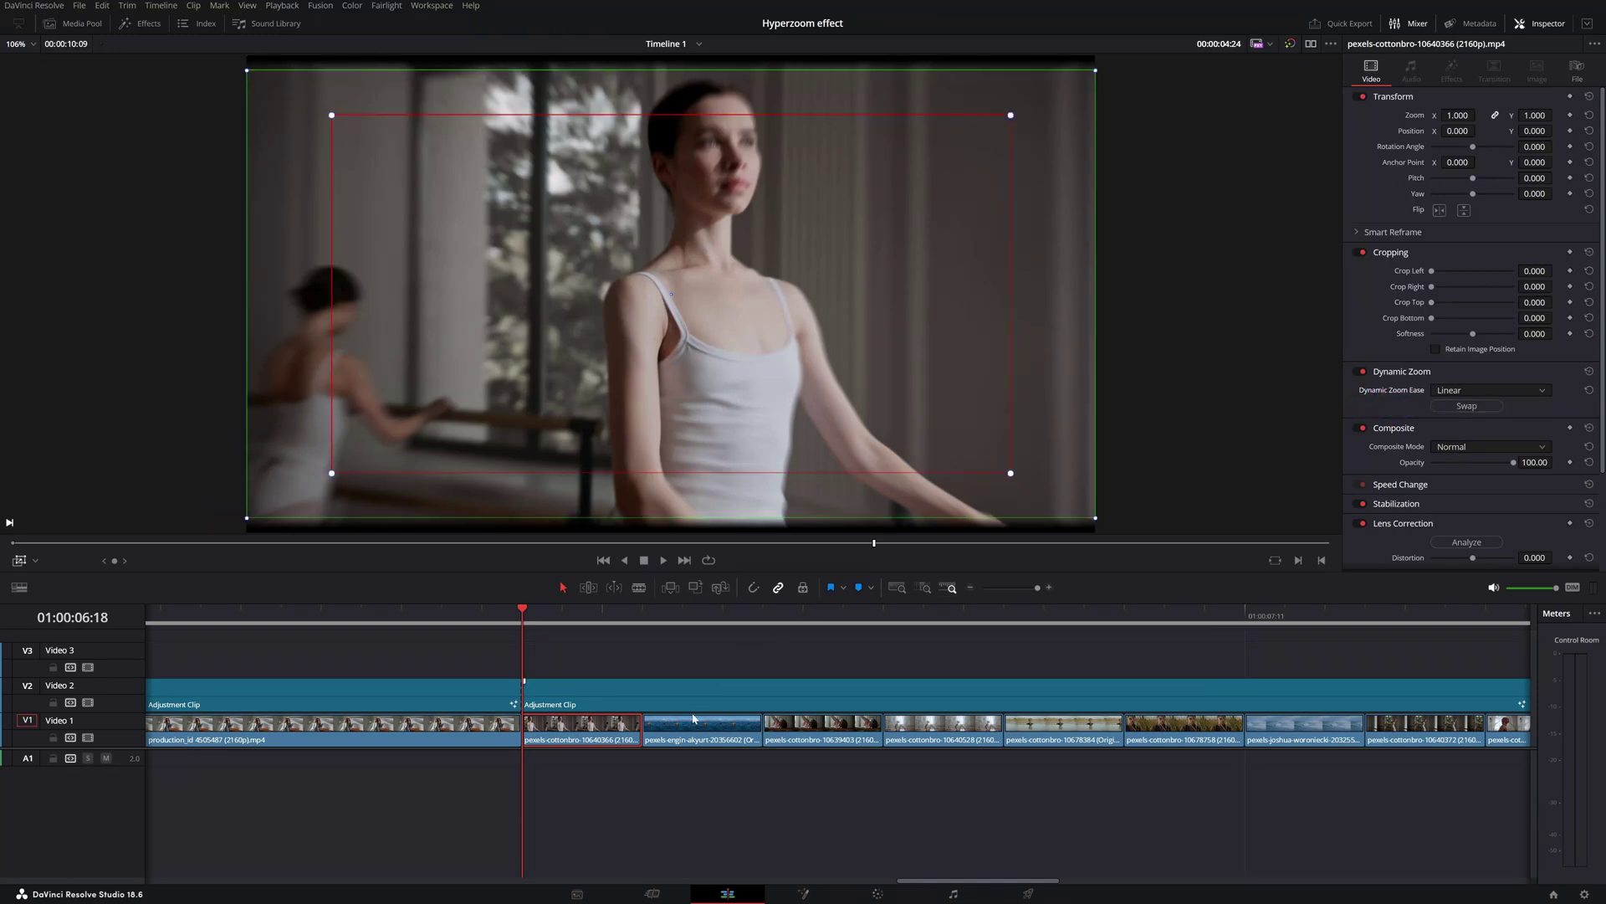
# - Enlarge the ballerina clip's red end-frame box for a gentler zoom-in
pyautogui.click(683, 638)
pyautogui.click(848, 732)
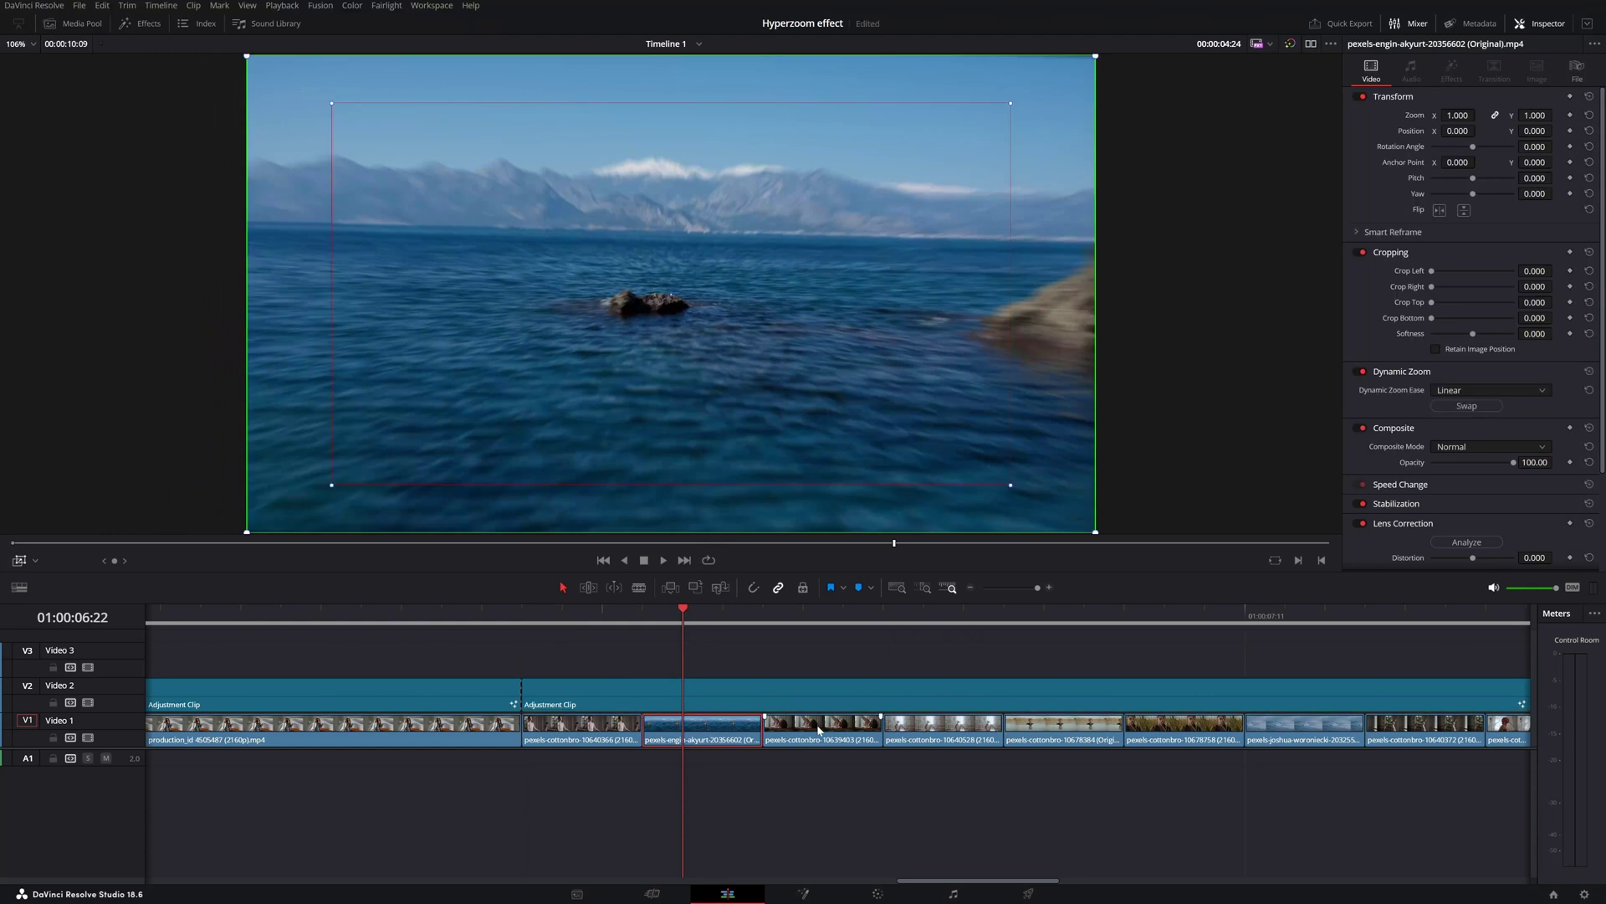
pyautogui.click(939, 733)
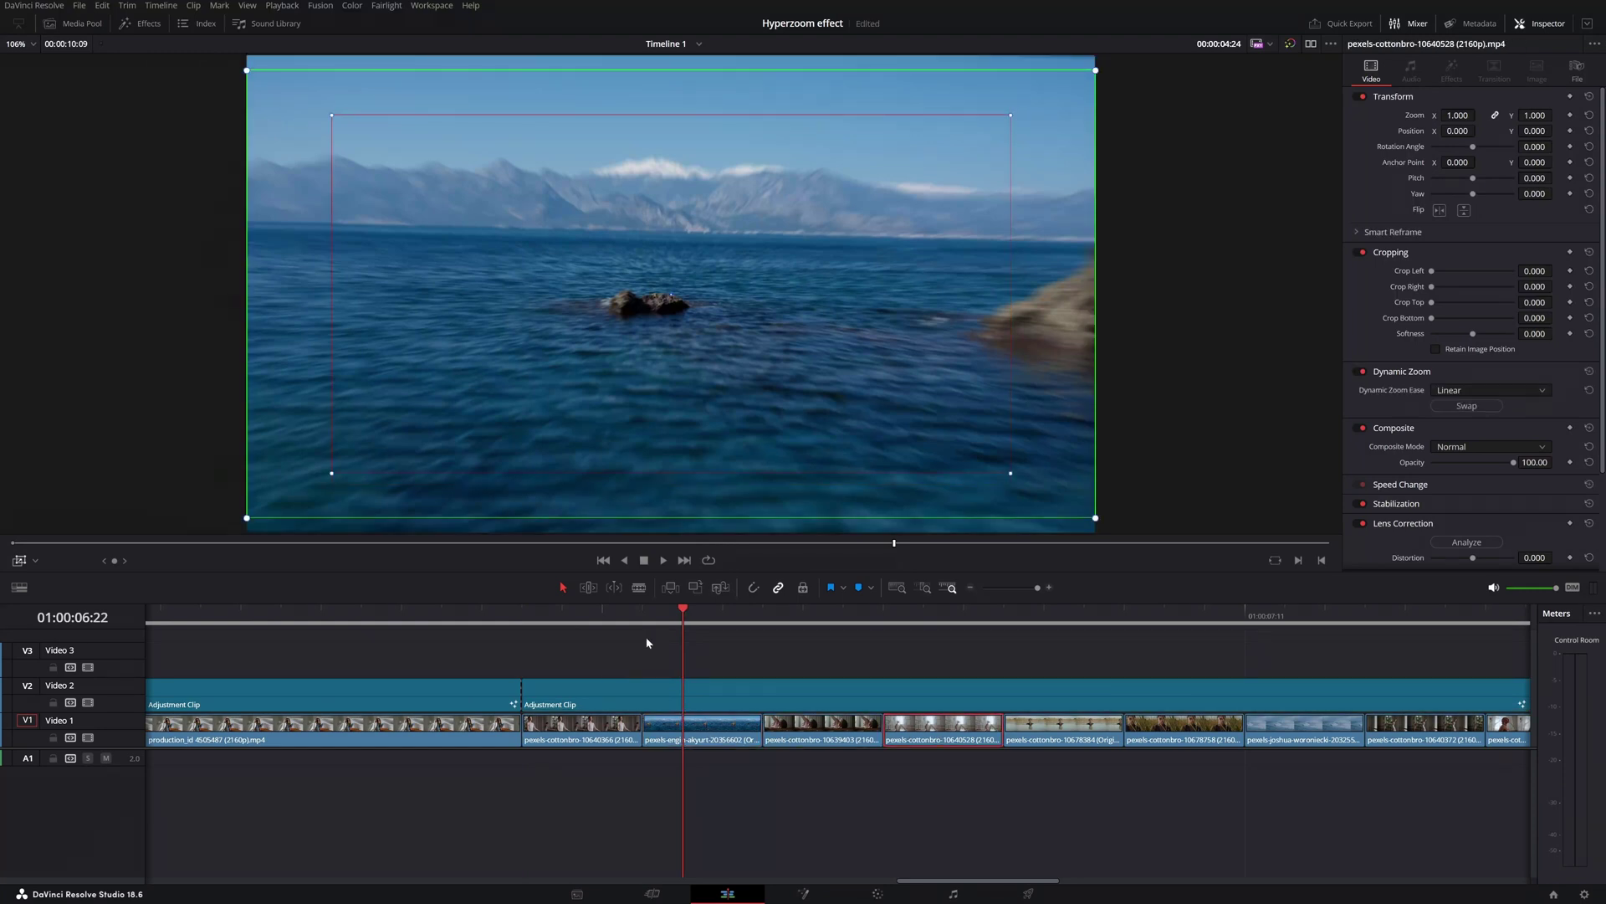
pyautogui.moveTo(646, 643); pyautogui.dragTo(529, 633)
pyautogui.click(577, 741)
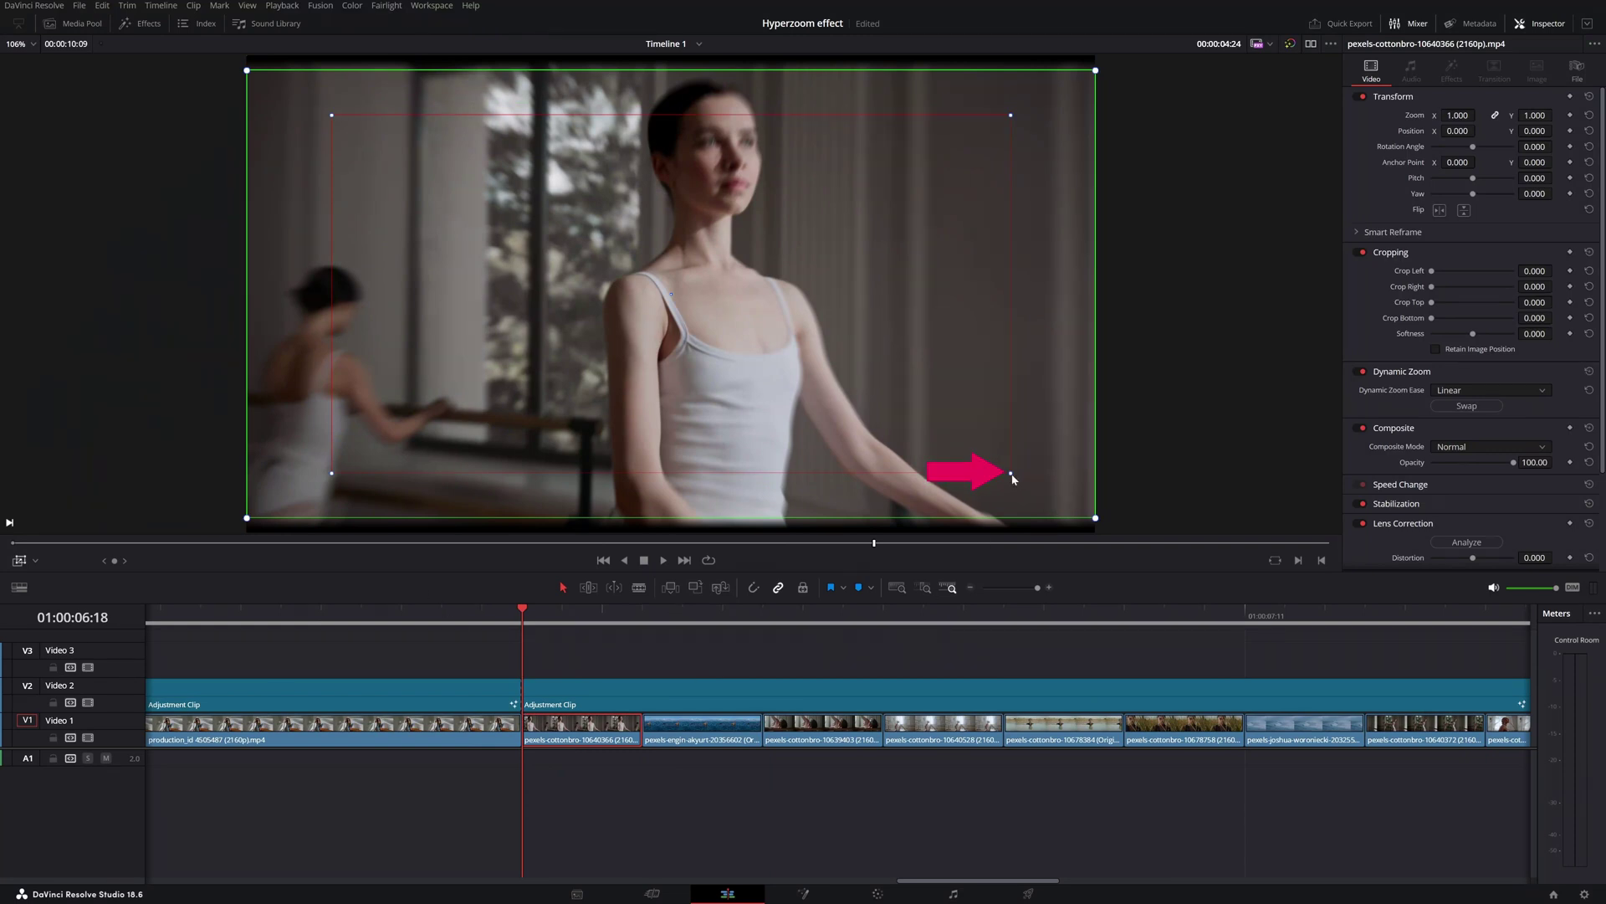
pyautogui.moveTo(1011, 474); pyautogui.dragTo(1058, 499)
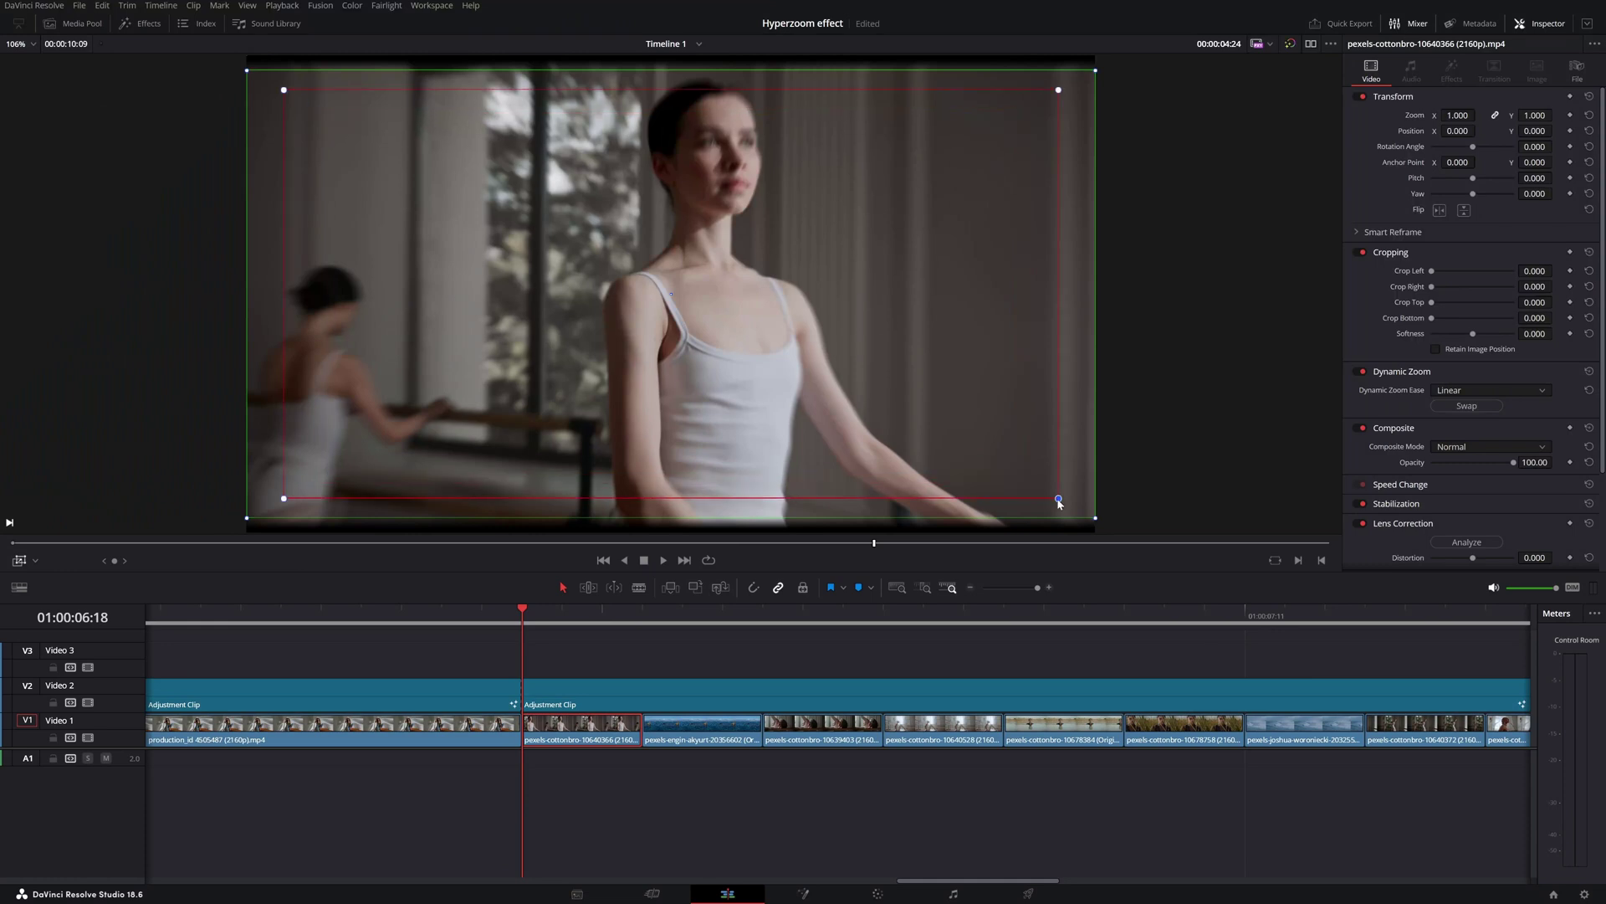
# - Enlarge the sea clip's red end-frame box, then reselect the ballerina clip
pyautogui.press('Down')
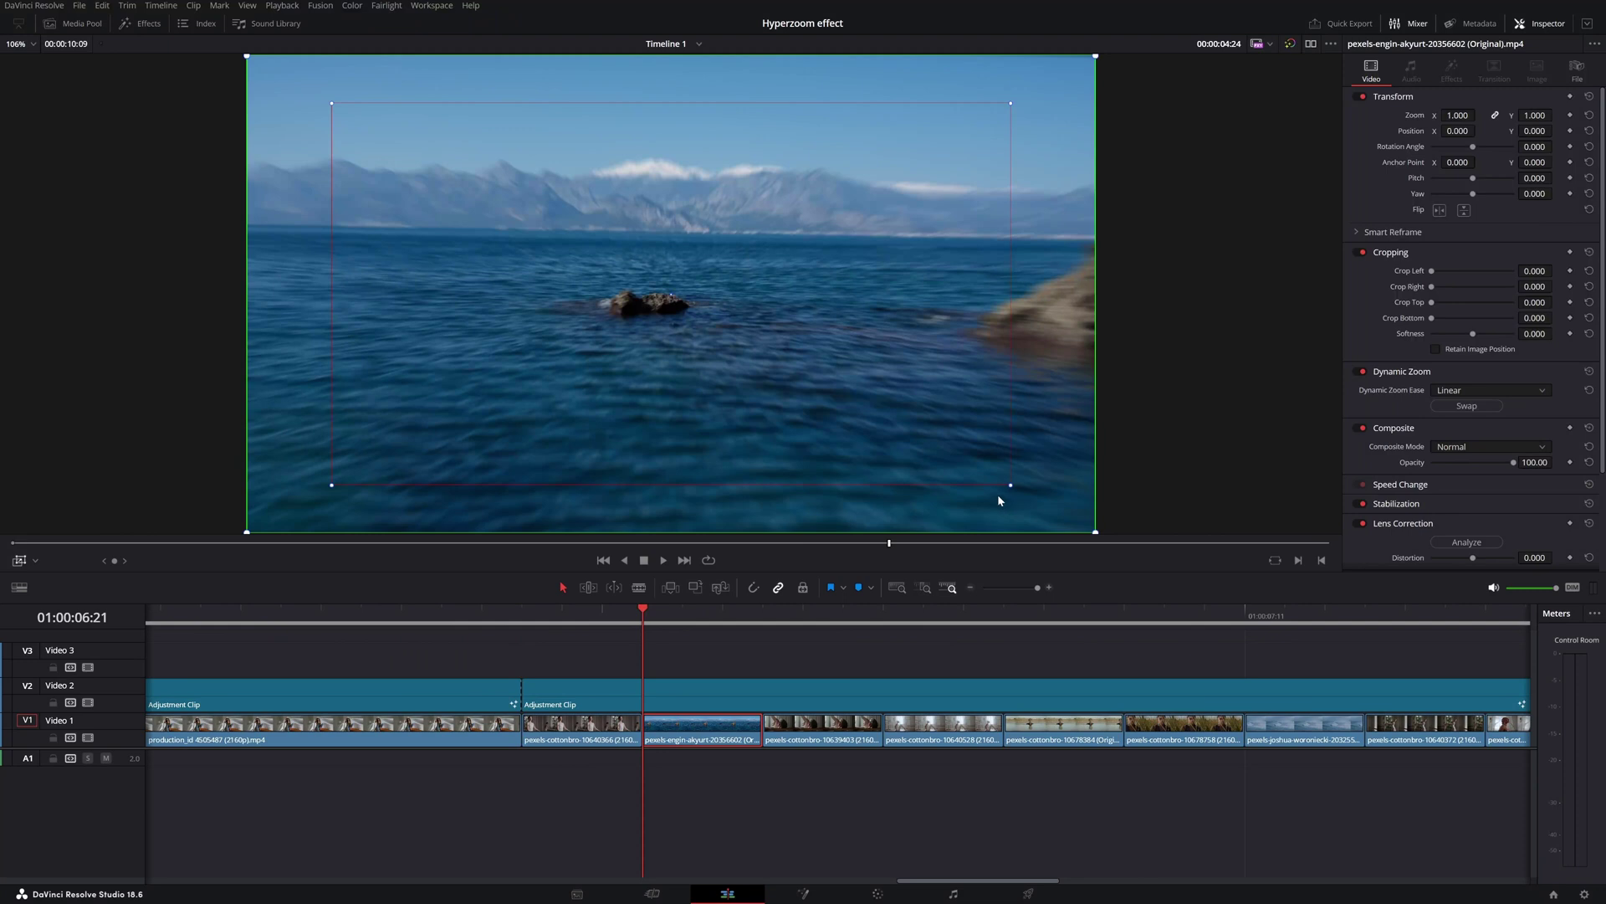
pyautogui.moveTo(1011, 485)
pyautogui.mouseDown()
pyautogui.moveTo(1050, 513)
pyautogui.moveTo(1036, 491)
pyautogui.moveTo(1015, 495)
pyautogui.moveTo(1024, 507)
pyautogui.mouseUp()
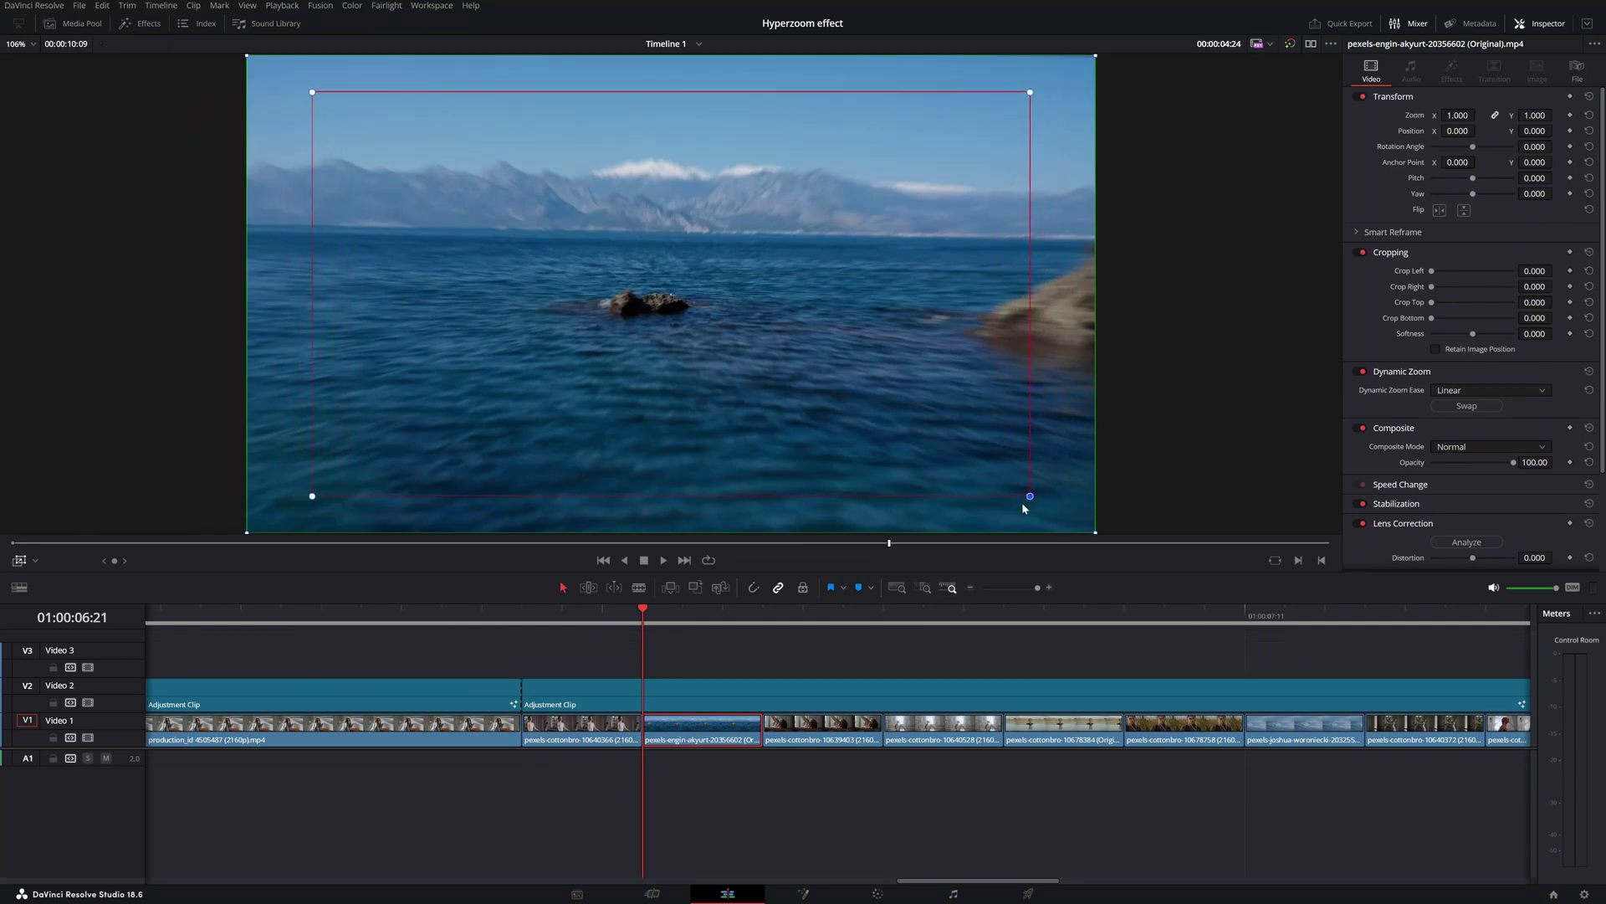
pyautogui.press('Left')
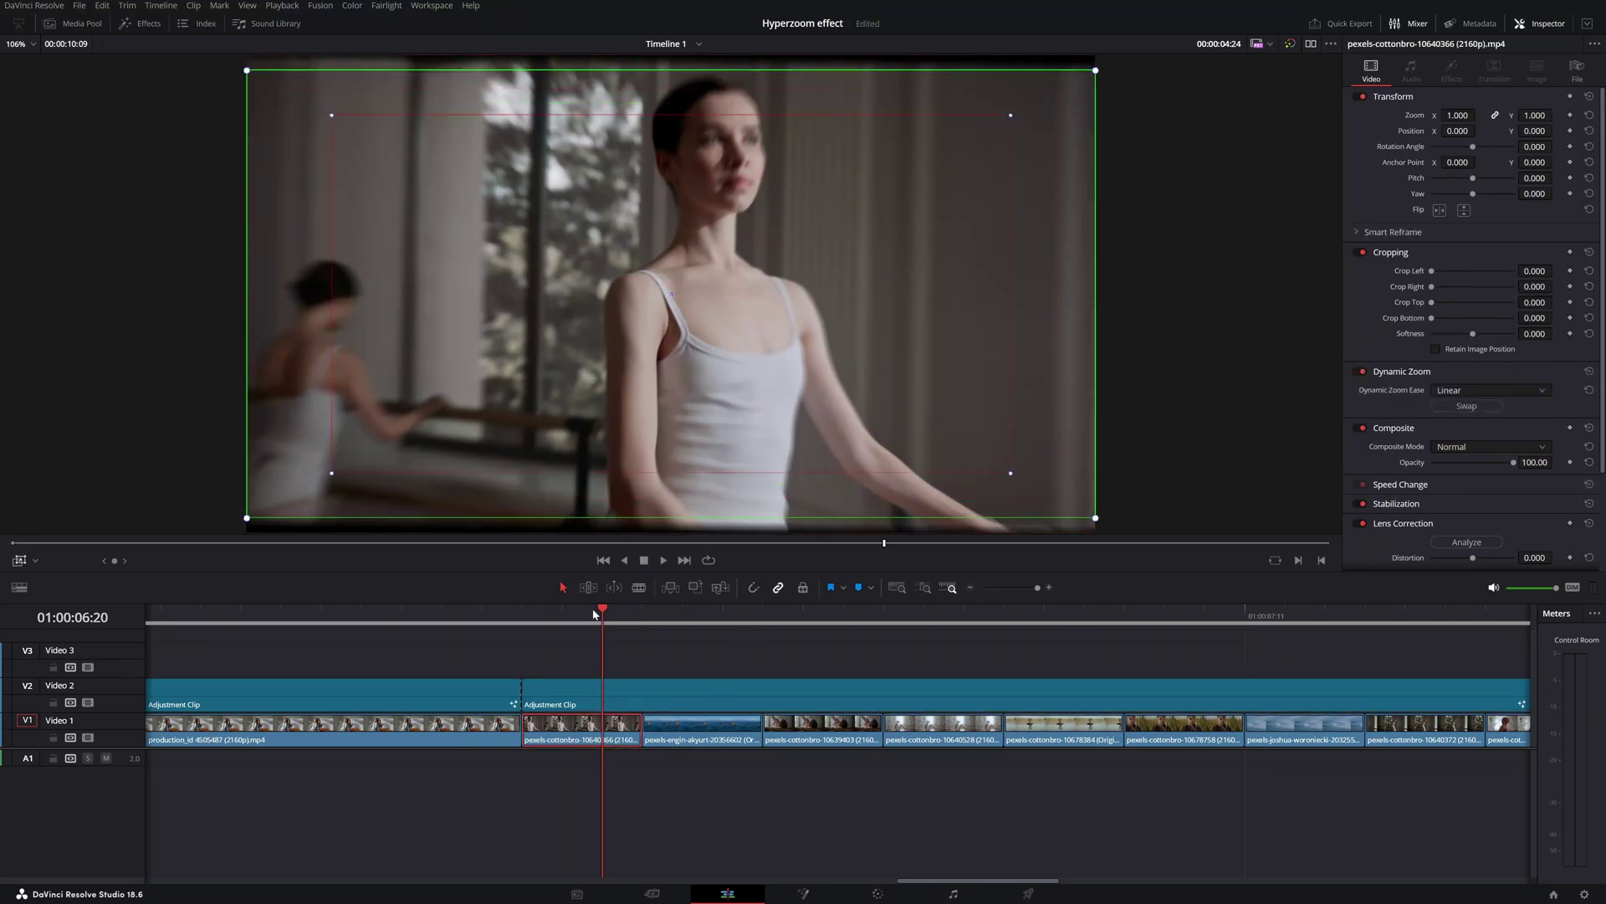
pyautogui.moveTo(594, 615); pyautogui.dragTo(534, 630)
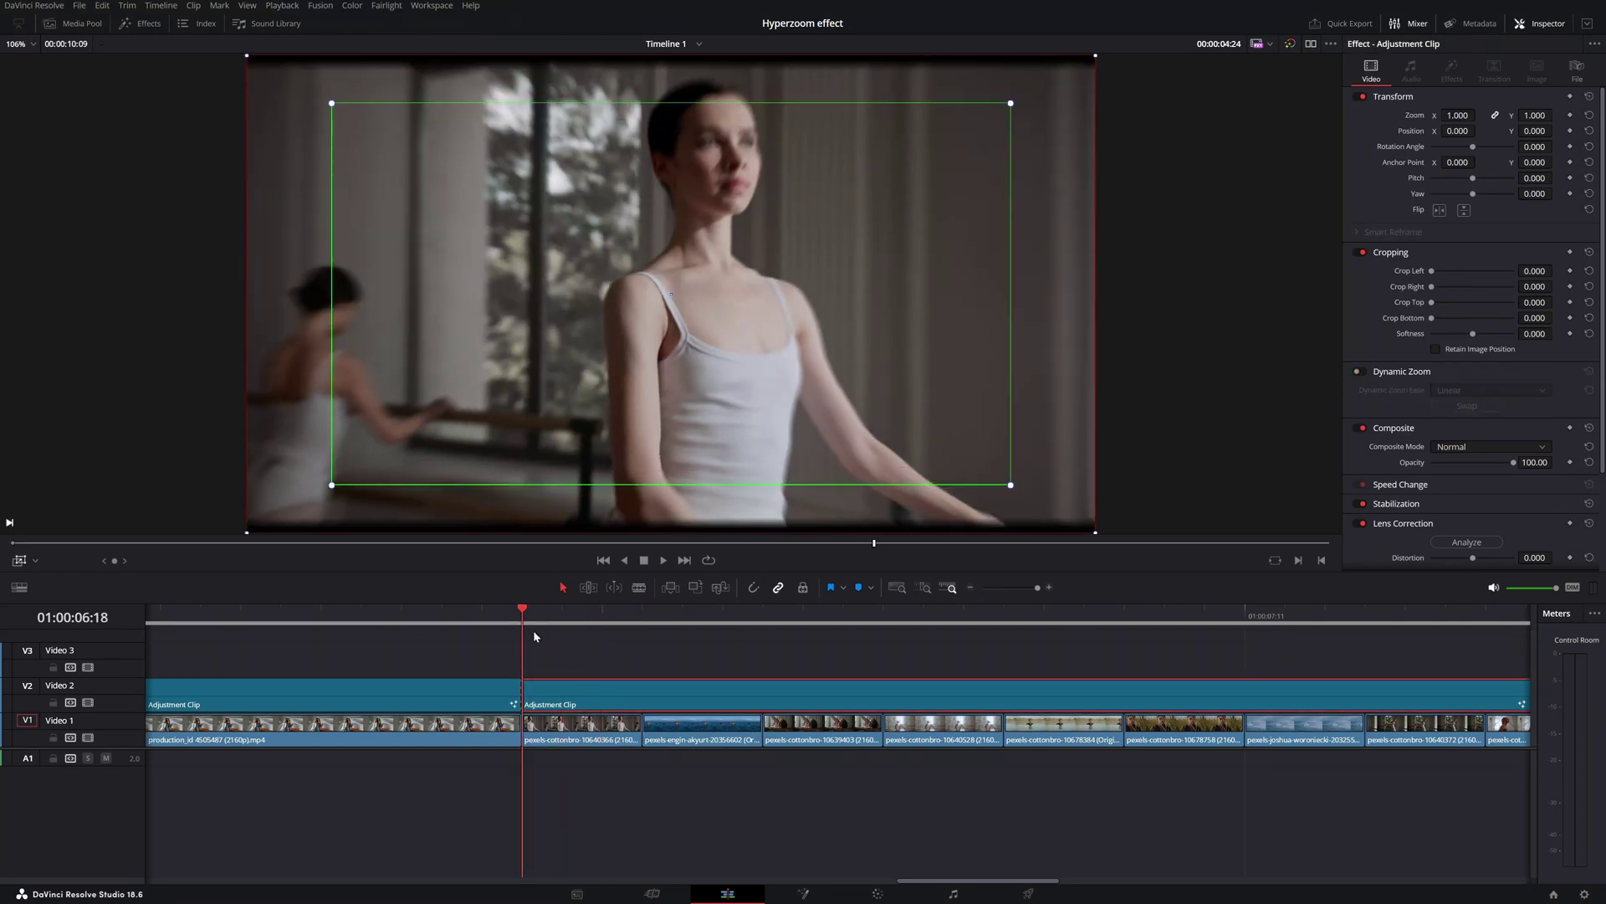
pyautogui.click(549, 736)
pyautogui.hscroll(-3, 898, 653)
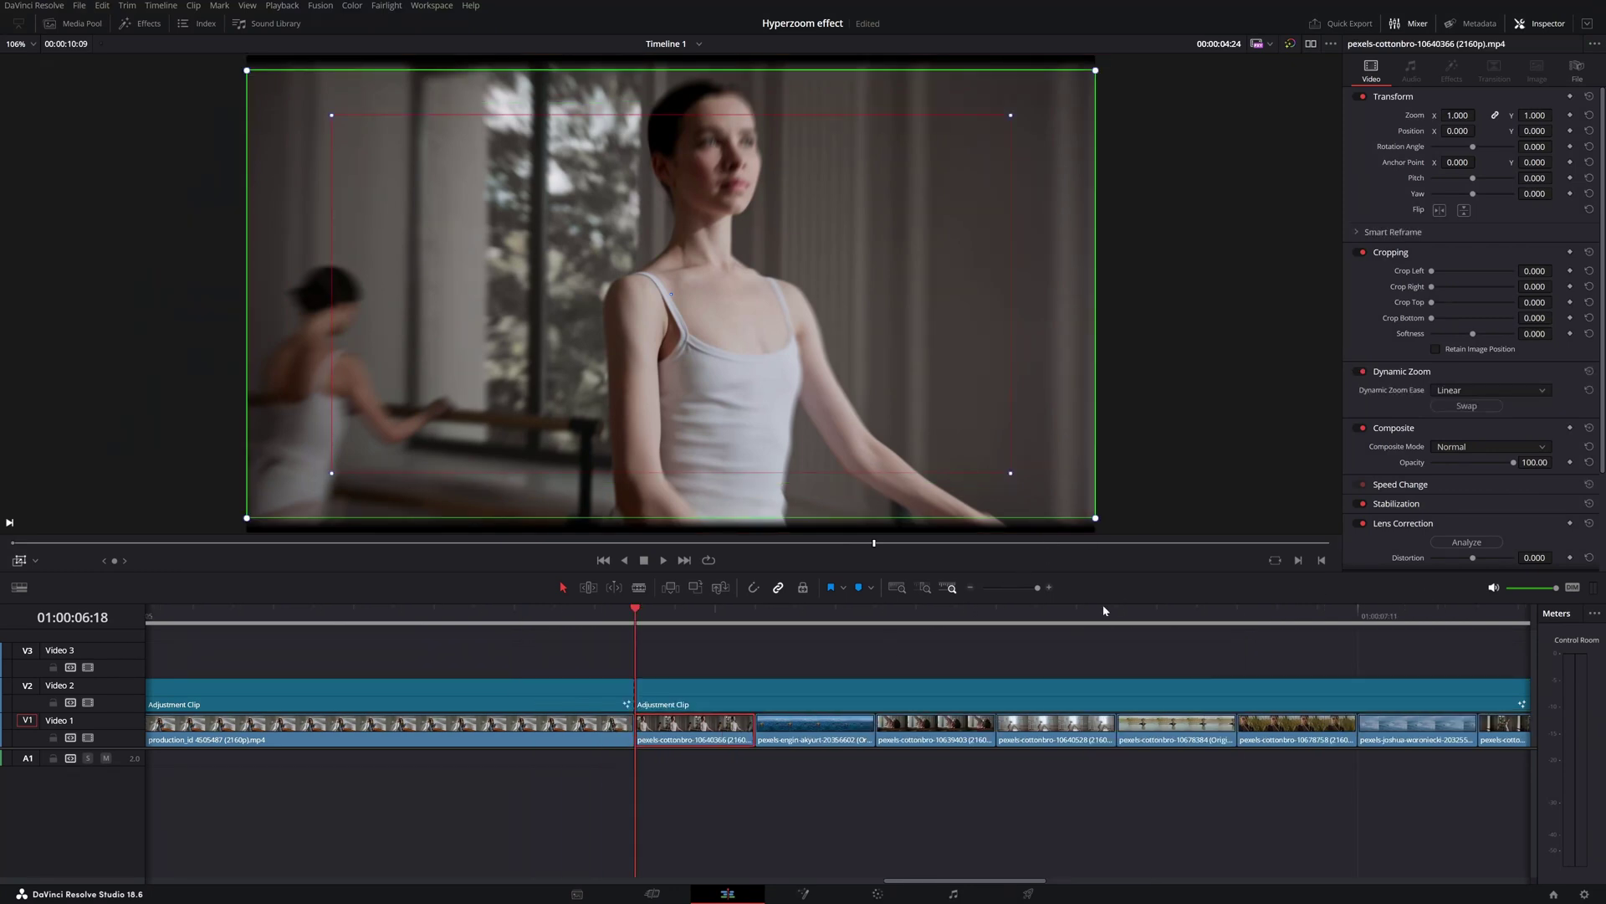
# - Enable Dynamic Zoom on the woman-in-green clip, shrinking its red end box slightly and shifting it right and down
pyautogui.moveTo(1018, 583); pyautogui.dragTo(1029, 585)
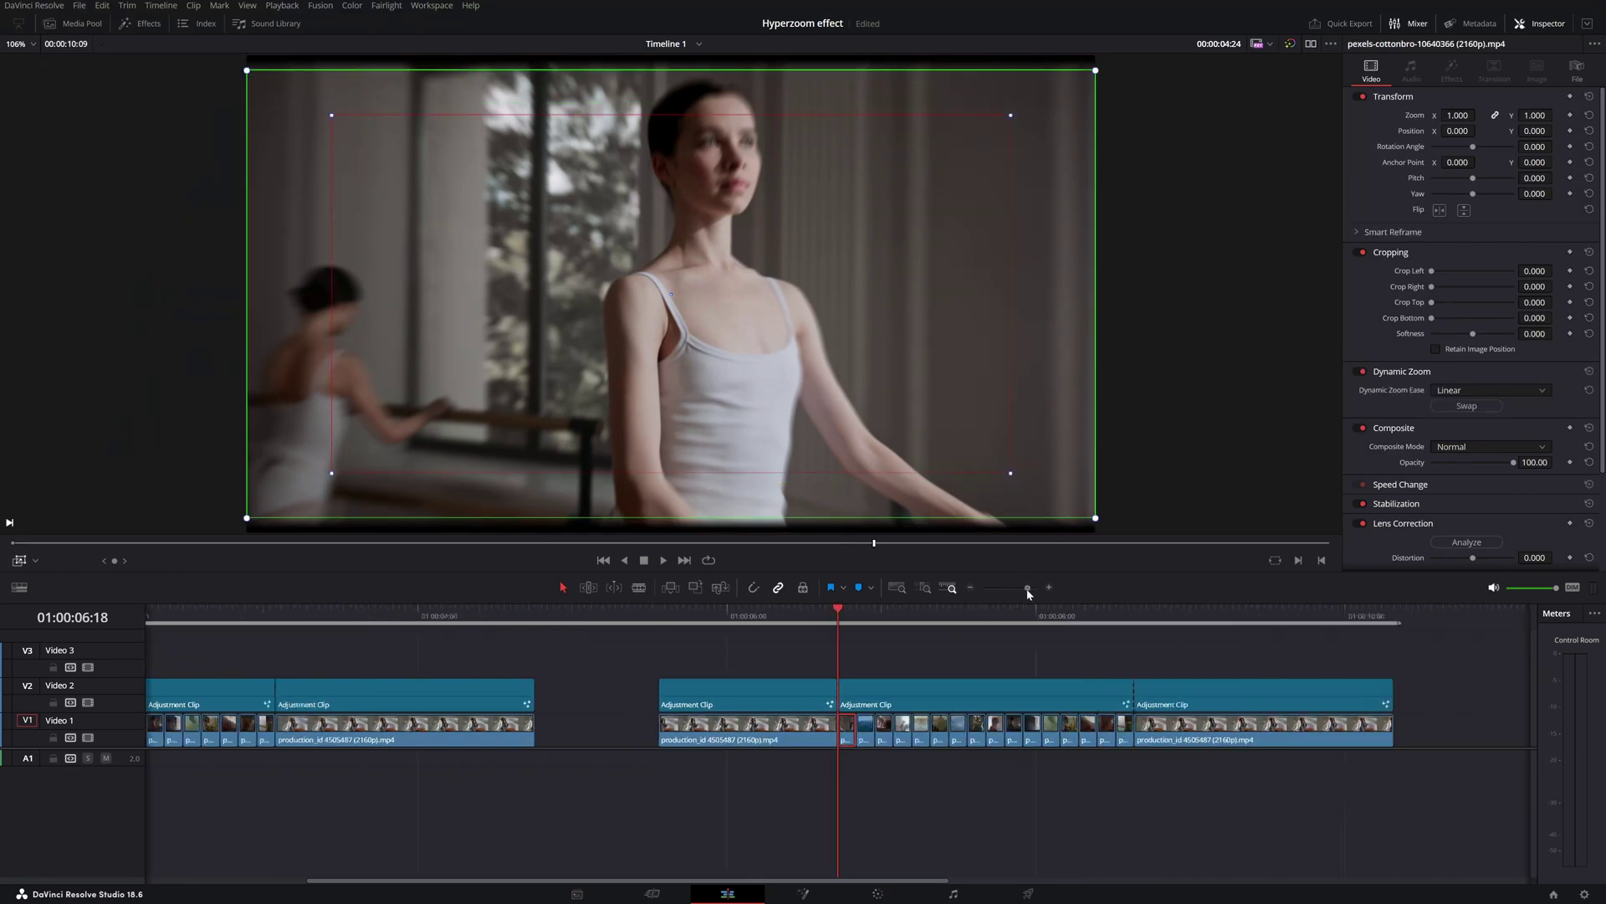
pyautogui.click(749, 729)
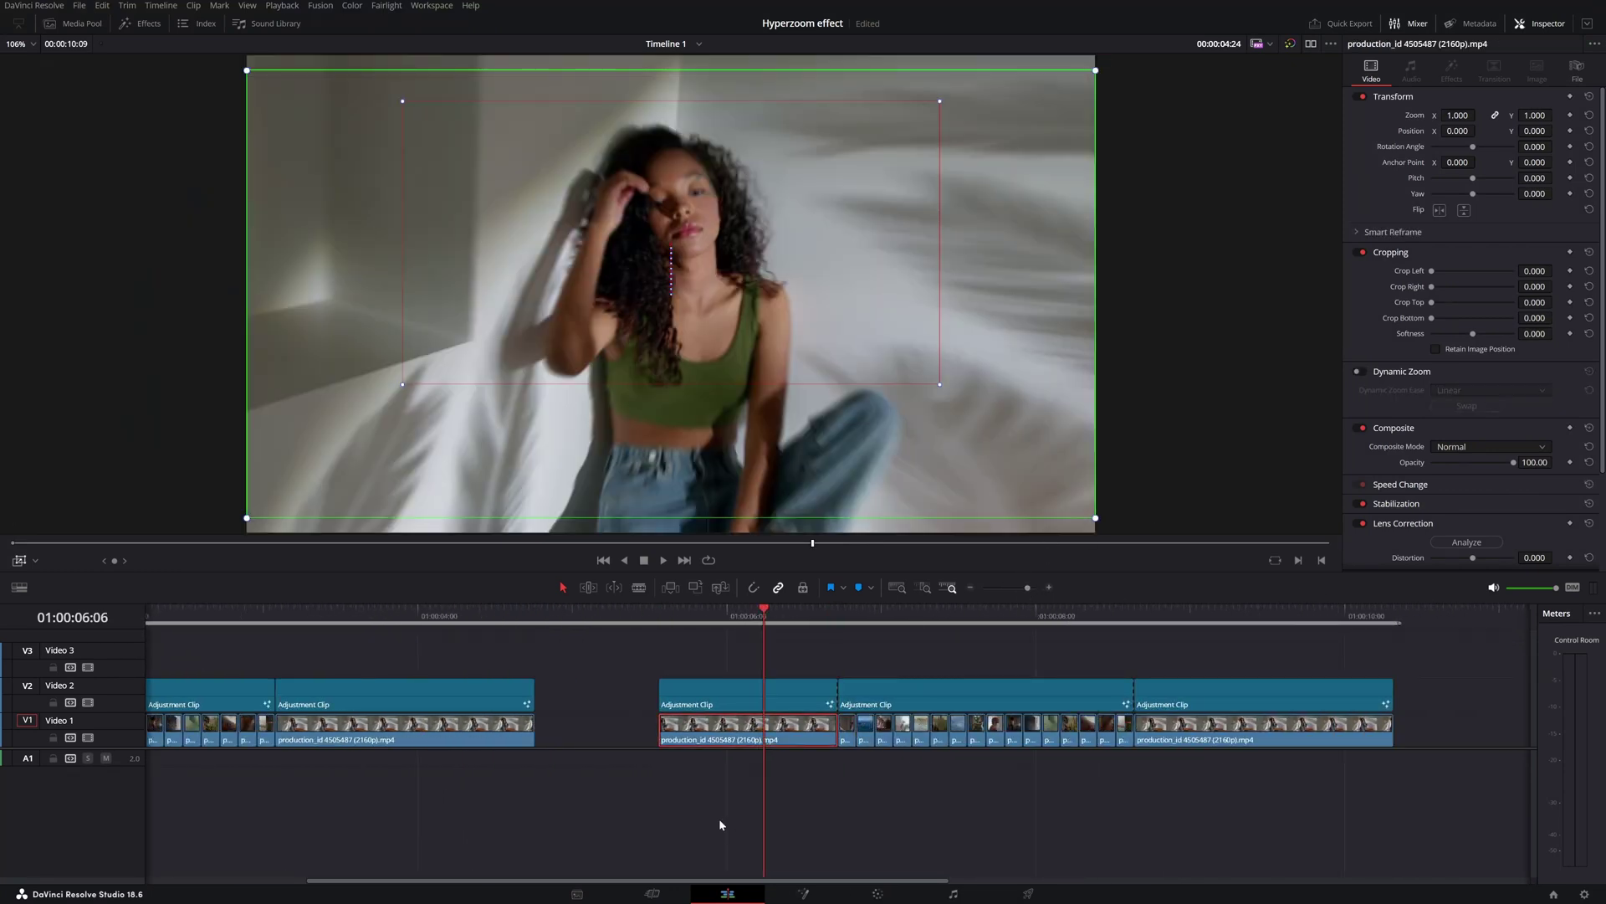
pyautogui.click(1358, 372)
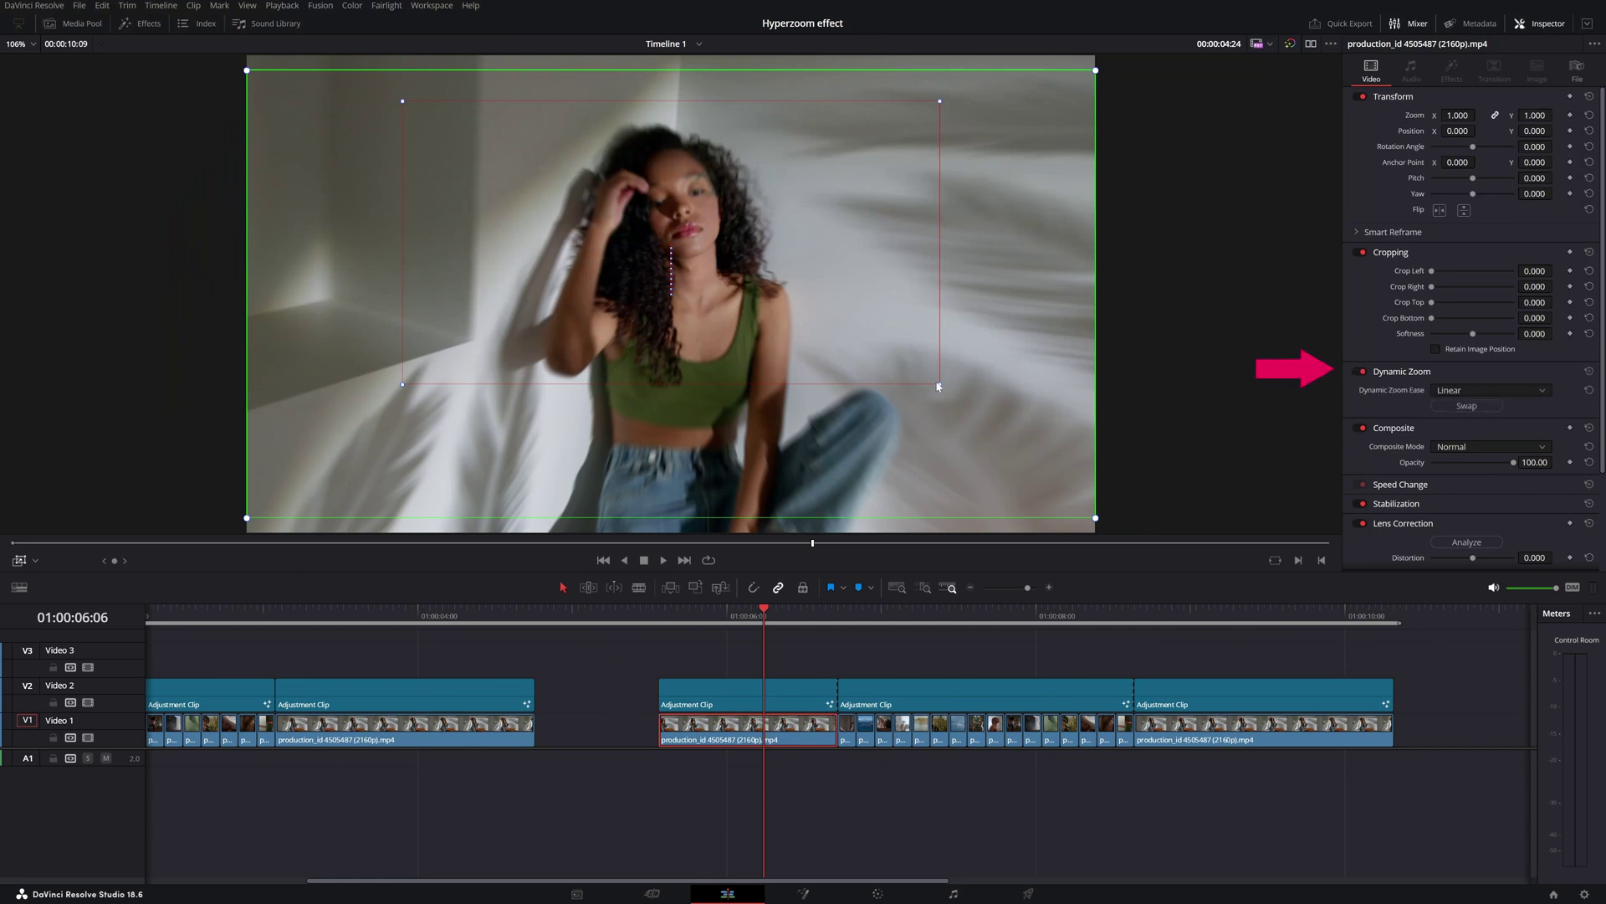
pyautogui.moveTo(939, 386); pyautogui.dragTo(934, 382)
pyautogui.moveTo(670, 257)
pyautogui.mouseDown()
pyautogui.moveTo(736, 287)
pyautogui.moveTo(831, 231)
pyautogui.moveTo(488, 236)
pyautogui.moveTo(647, 280)
pyautogui.moveTo(679, 237)
pyautogui.mouseUp()
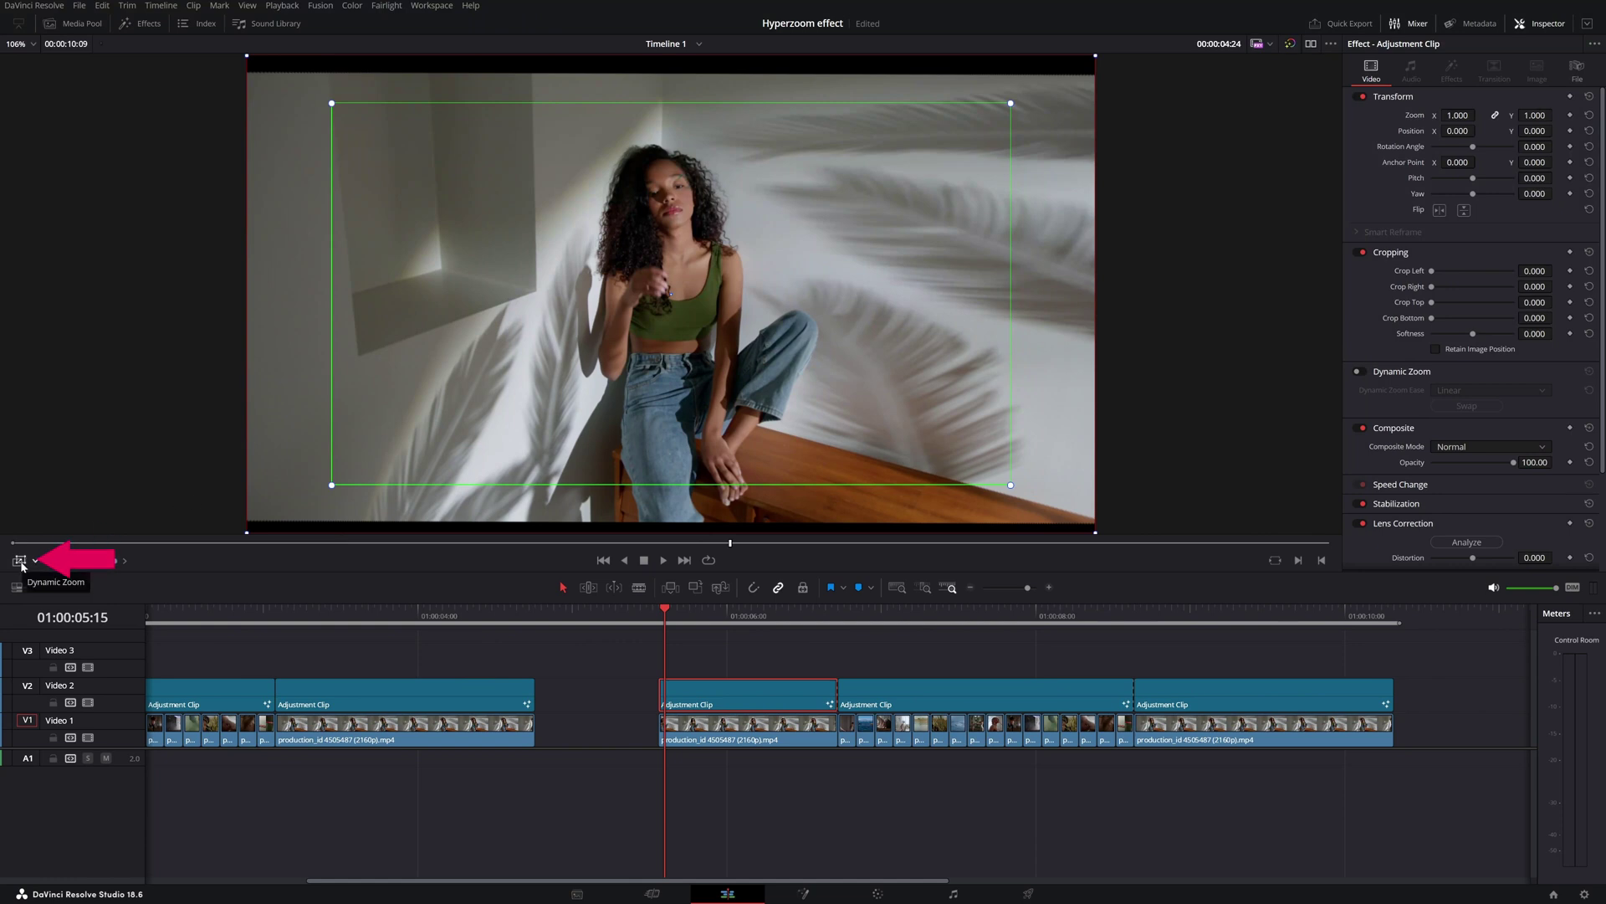
# - Preview the timeline, then enable Dynamic Zoom on the last Video 1 clip and display its framing boxes
pyautogui.press('space')
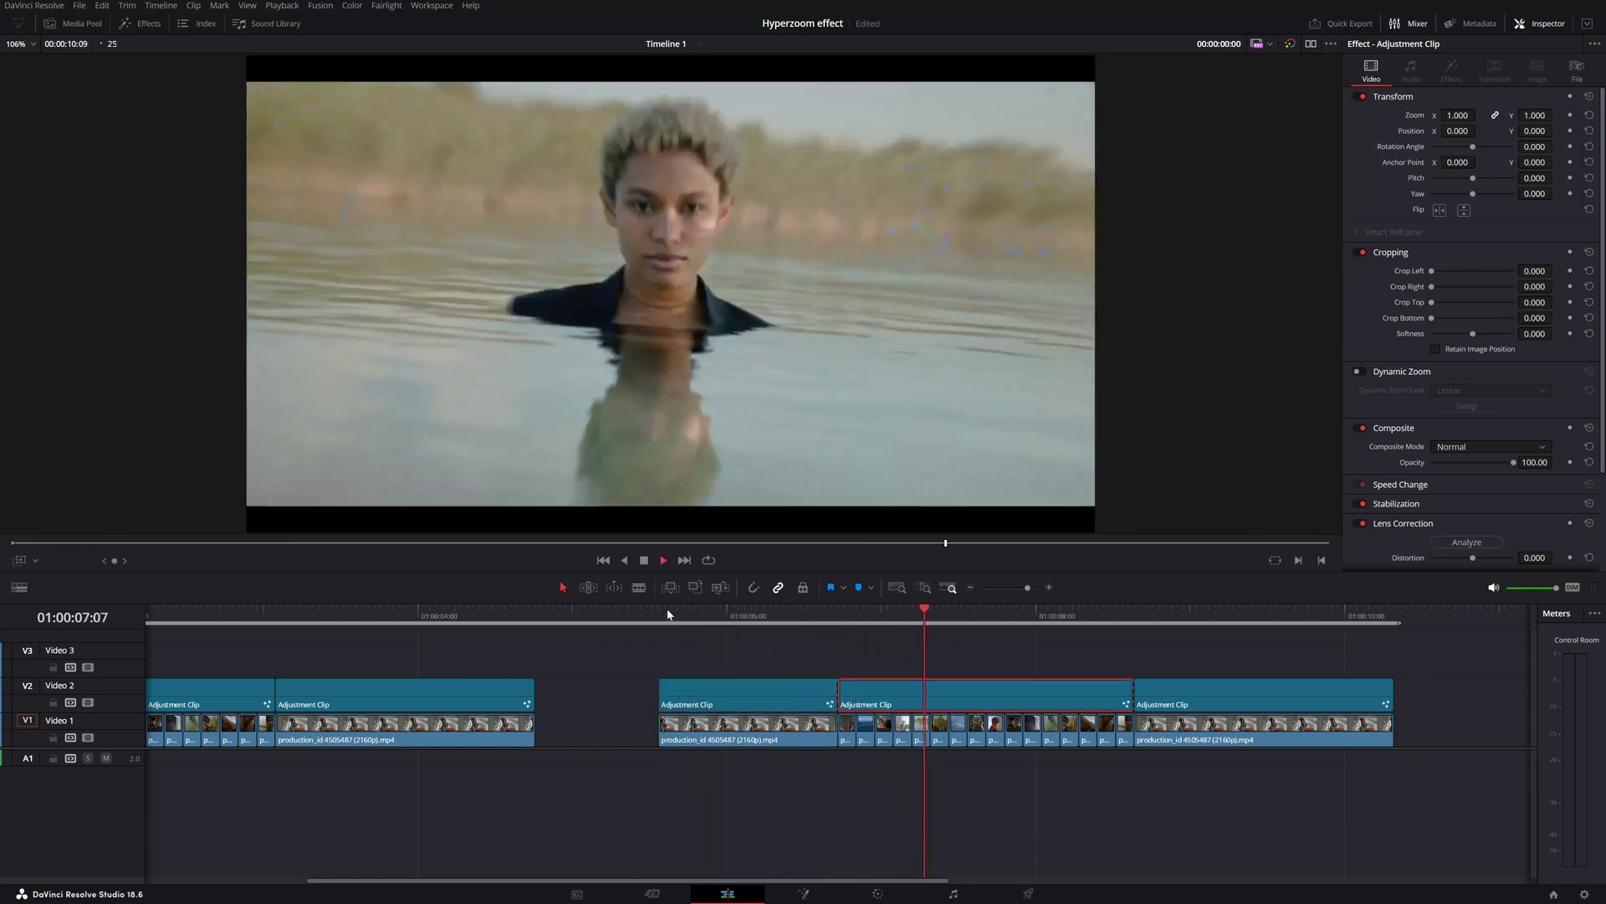
pyautogui.press('space')
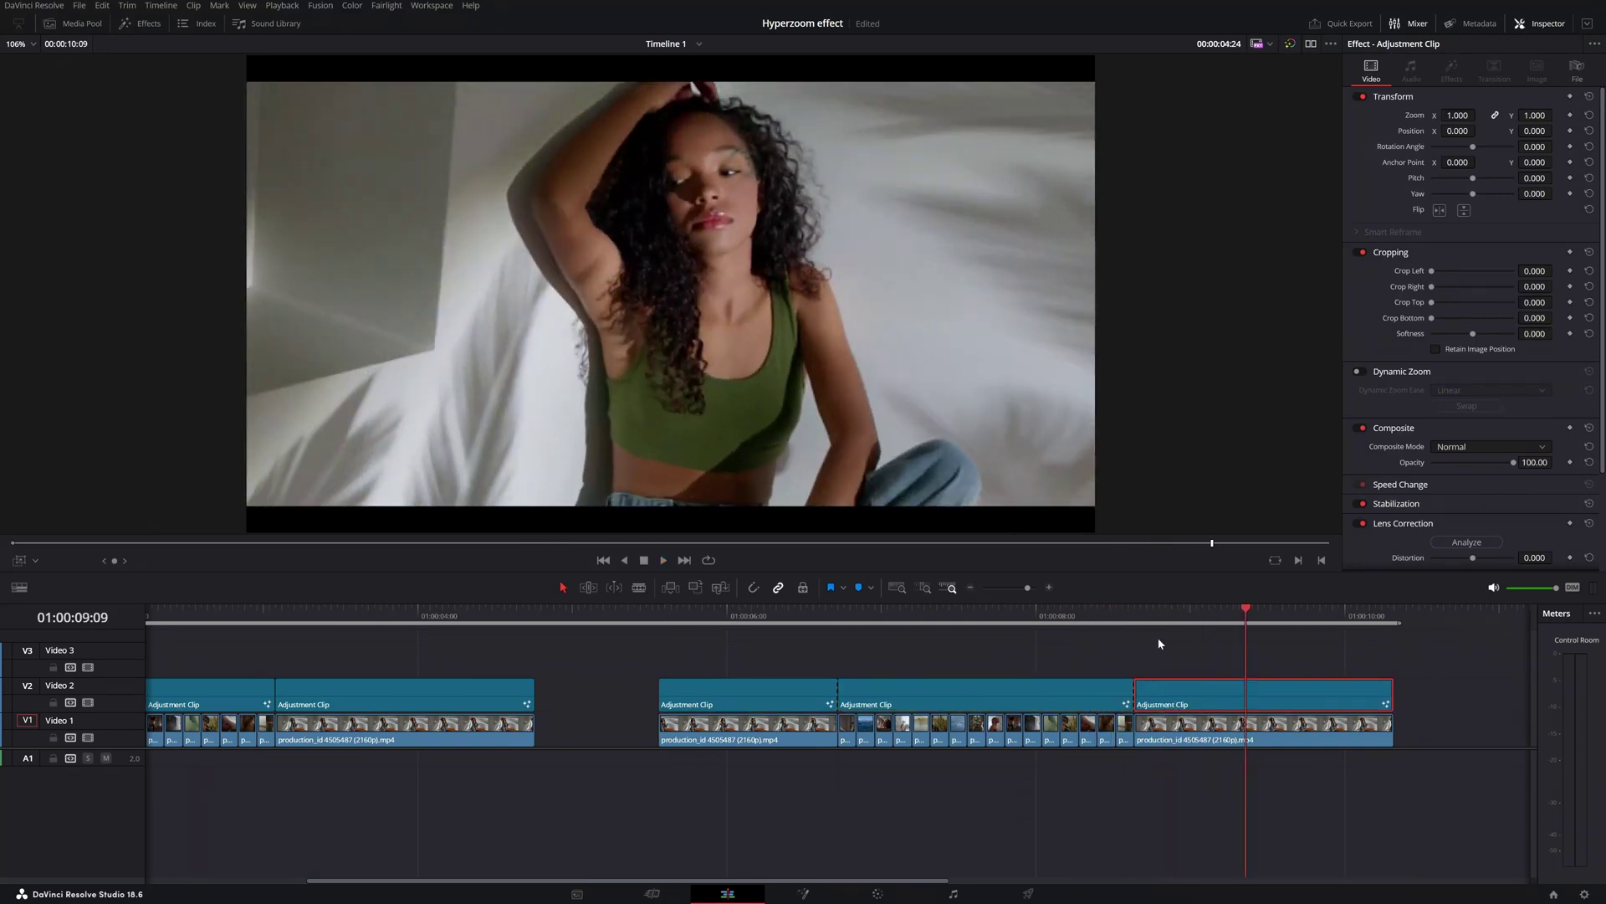
pyautogui.moveTo(1171, 617); pyautogui.dragTo(1139, 628)
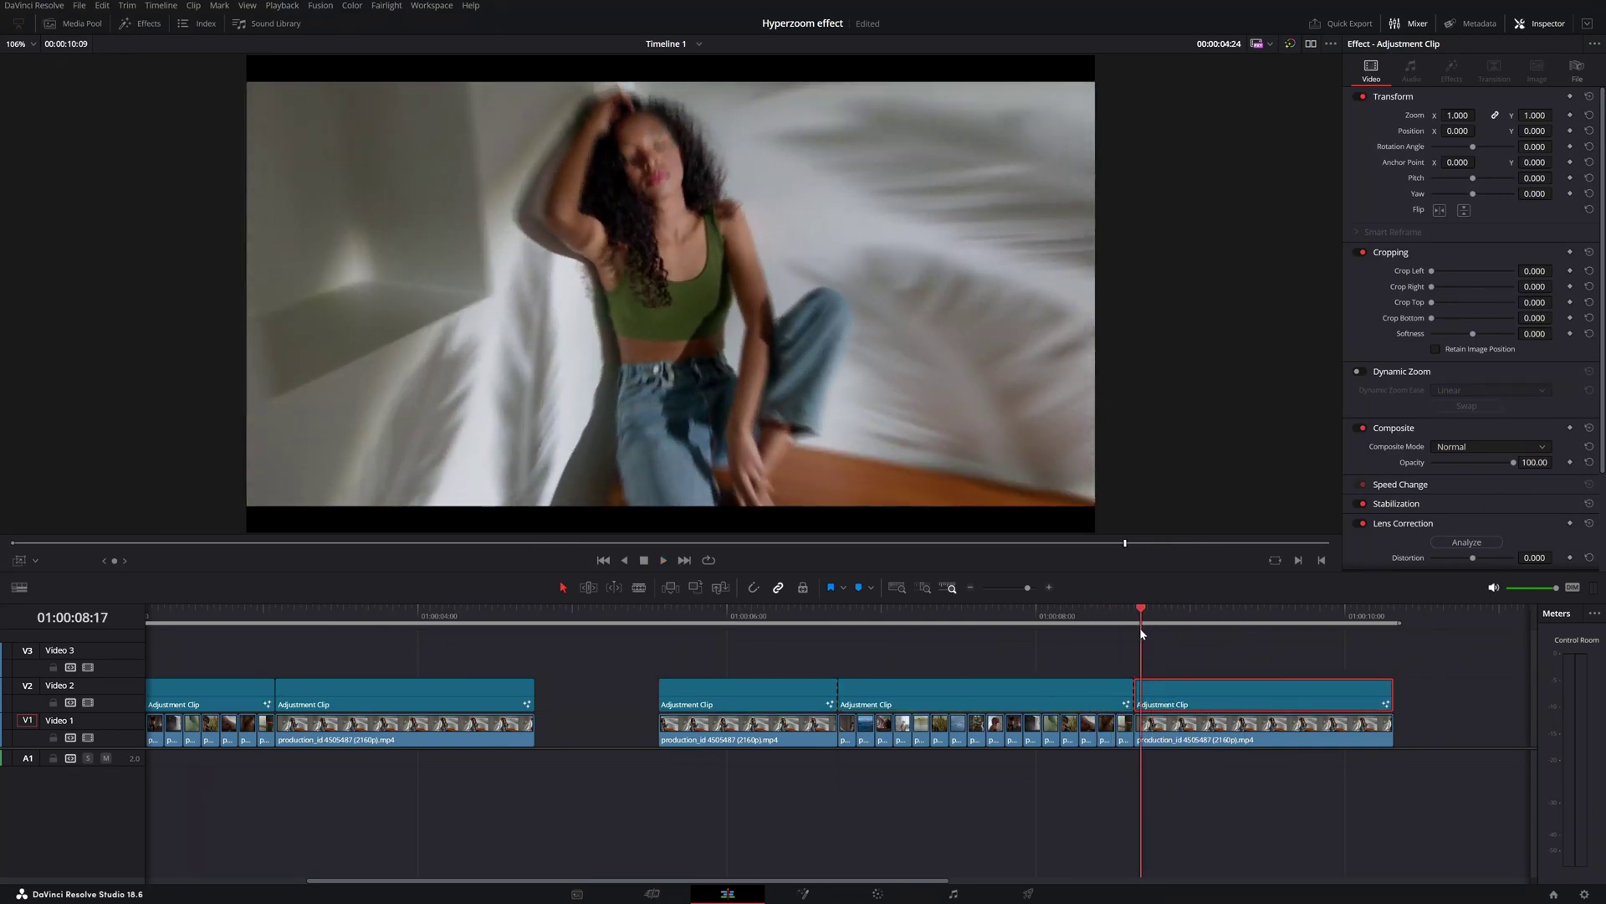
pyautogui.click(1225, 741)
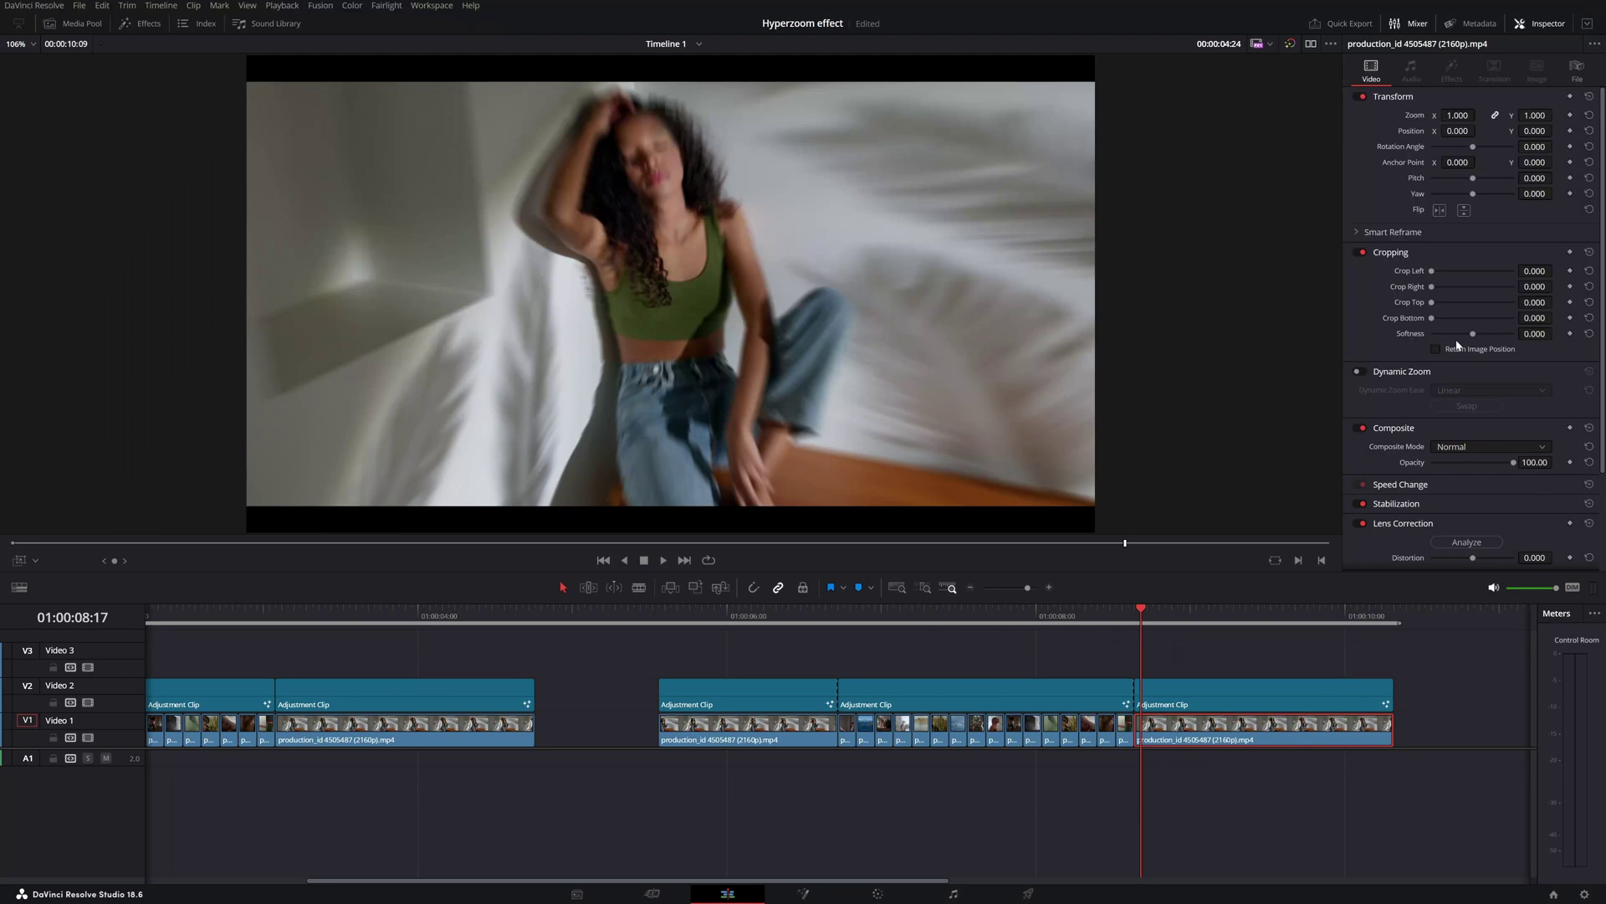
pyautogui.click(1361, 374)
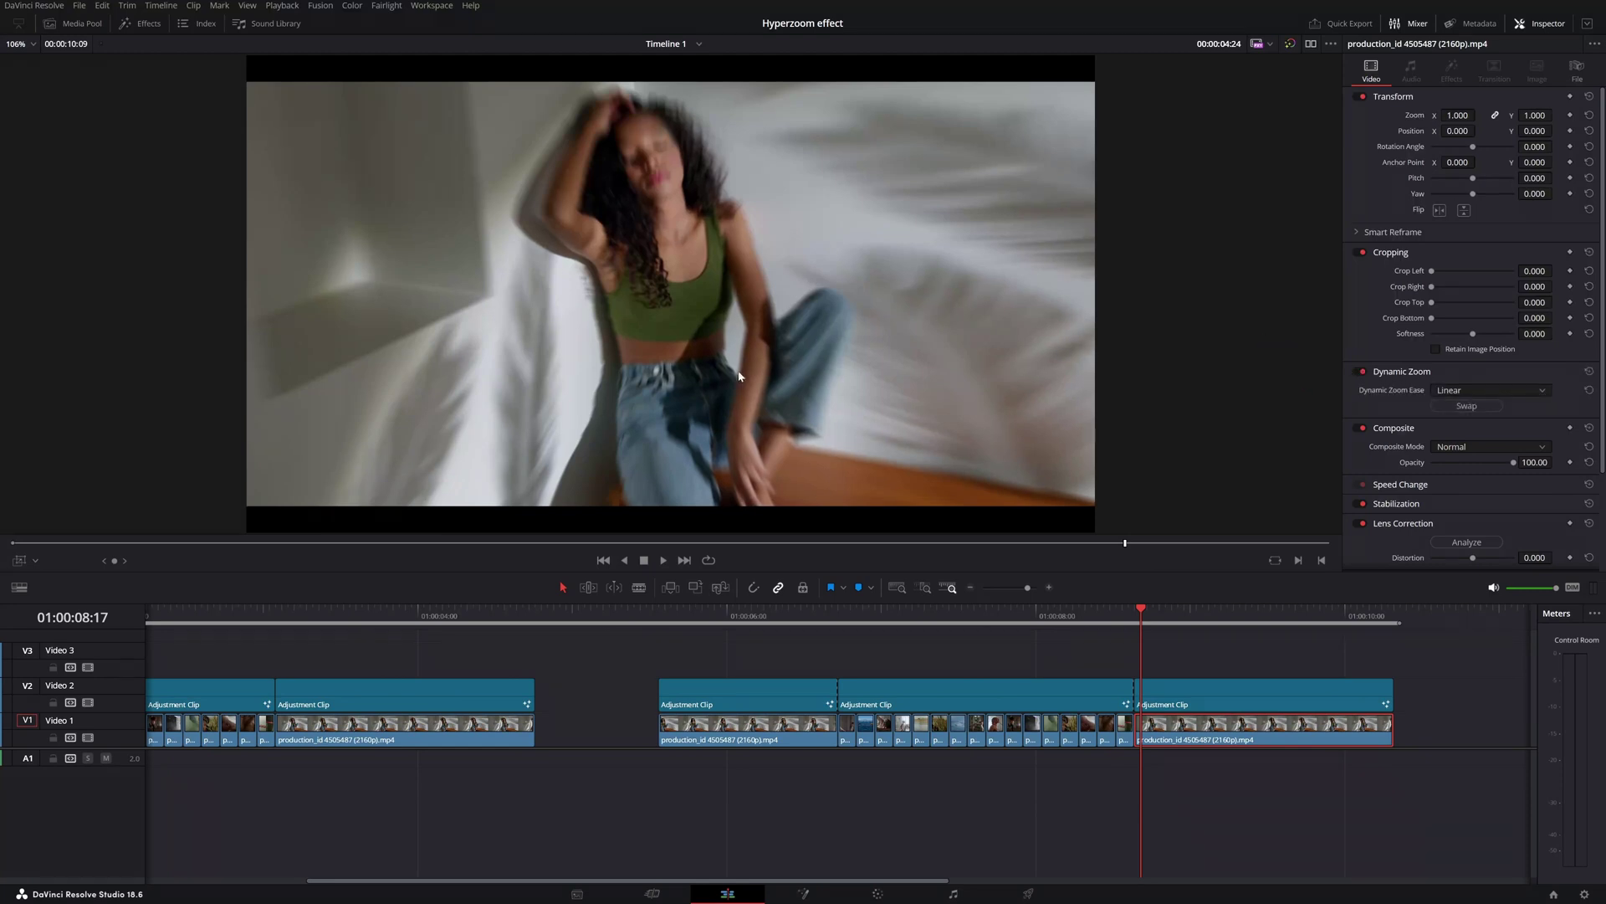
pyautogui.click(19, 560)
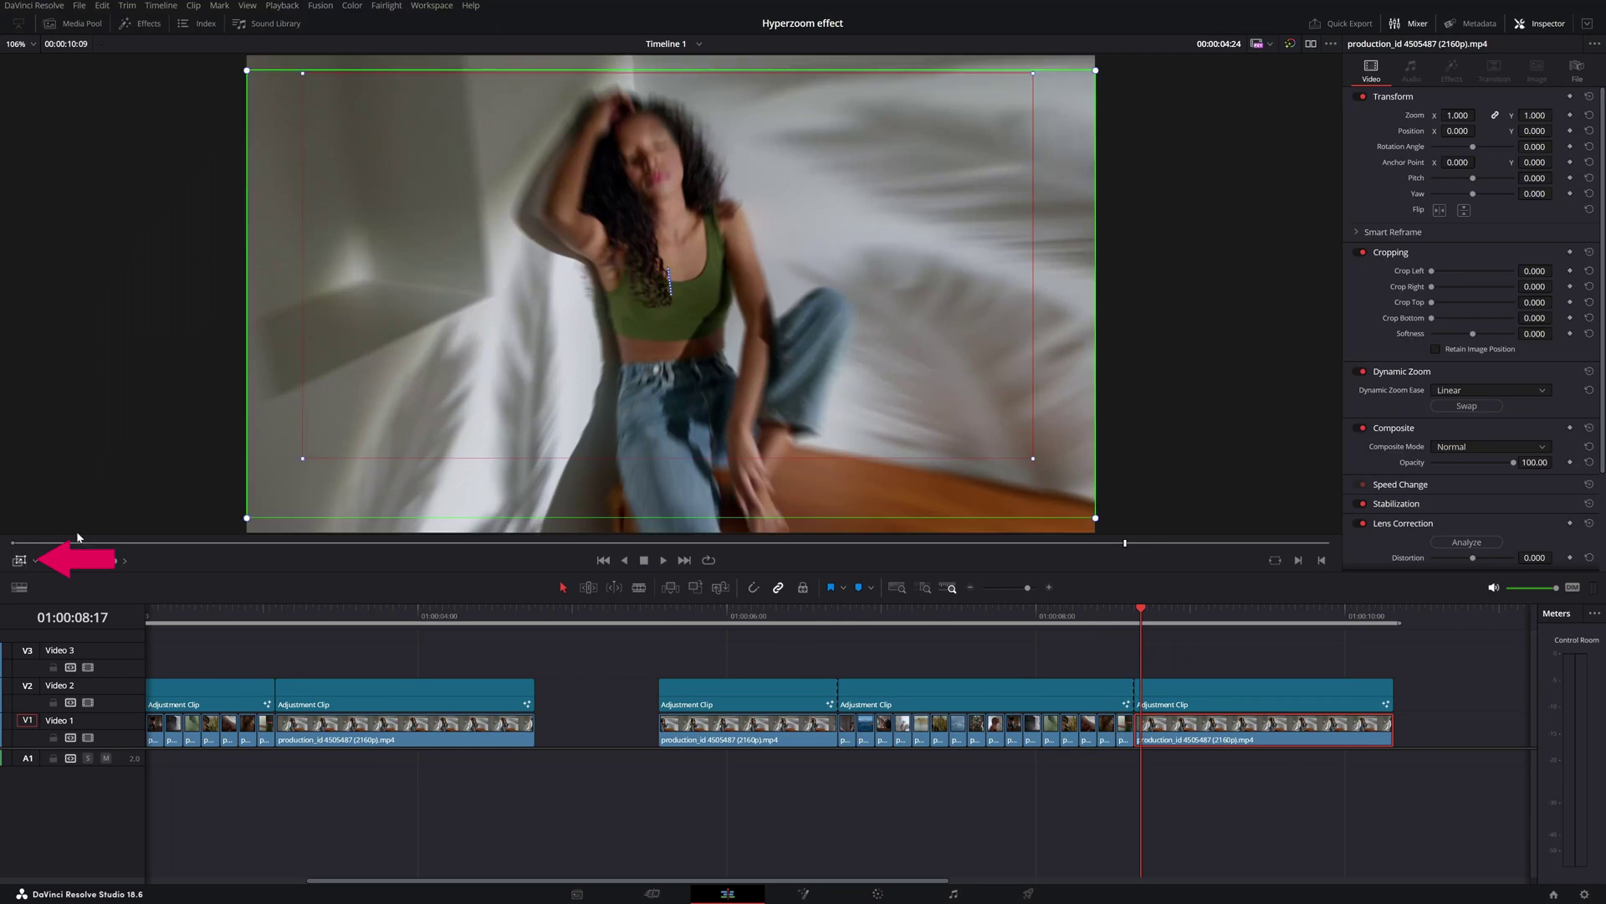